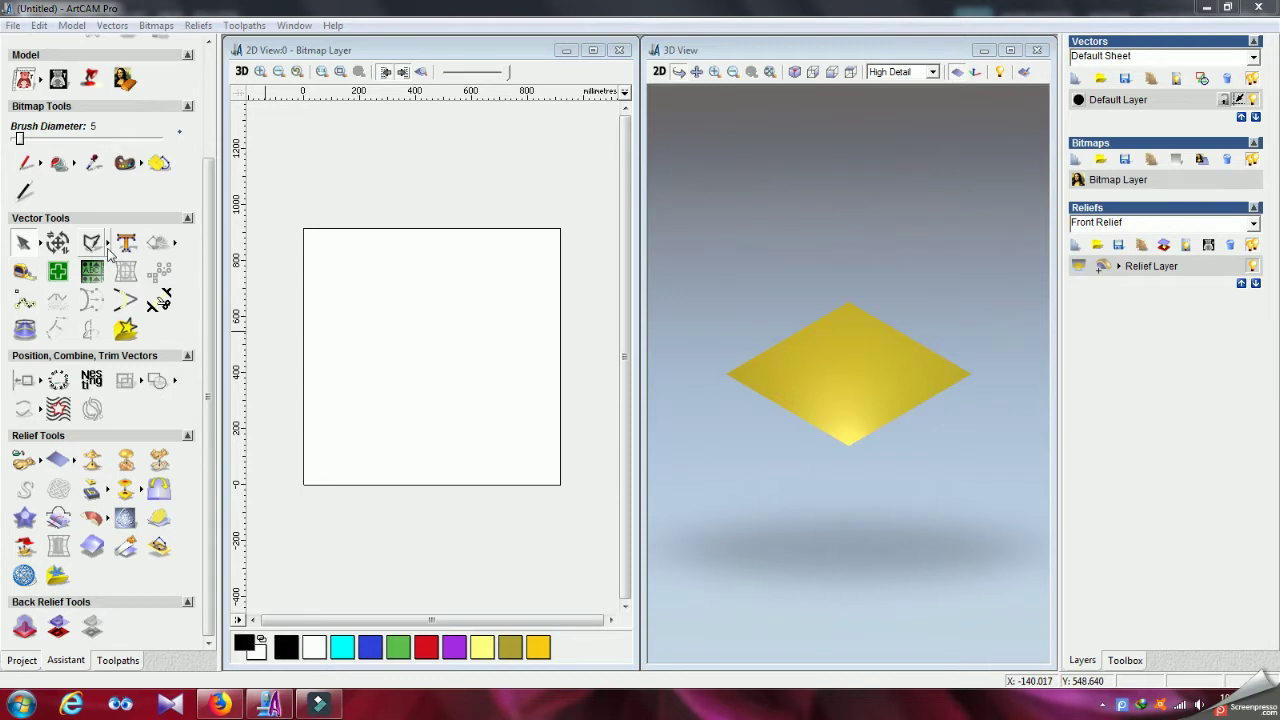
Step: Draw a start-end-point arc bulging left, about 423 mm high with a radius of about 217 mm, in the page's upper half
click(108, 245)
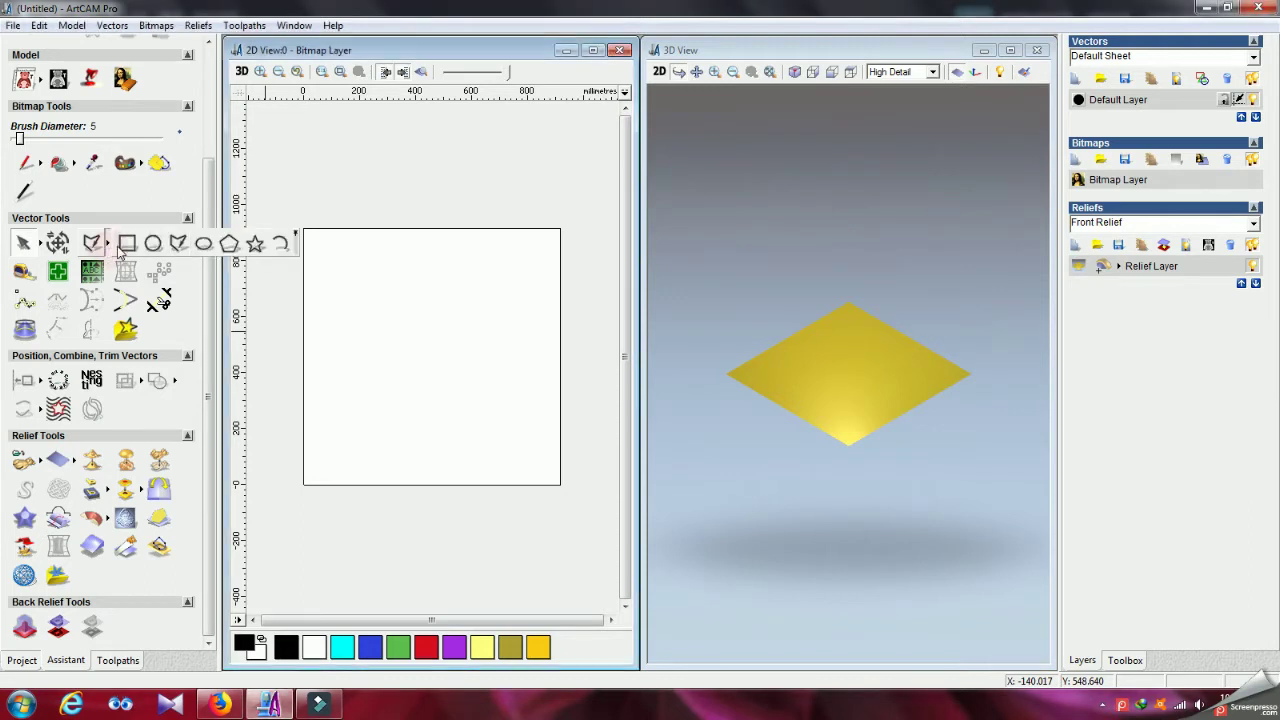
click(282, 242)
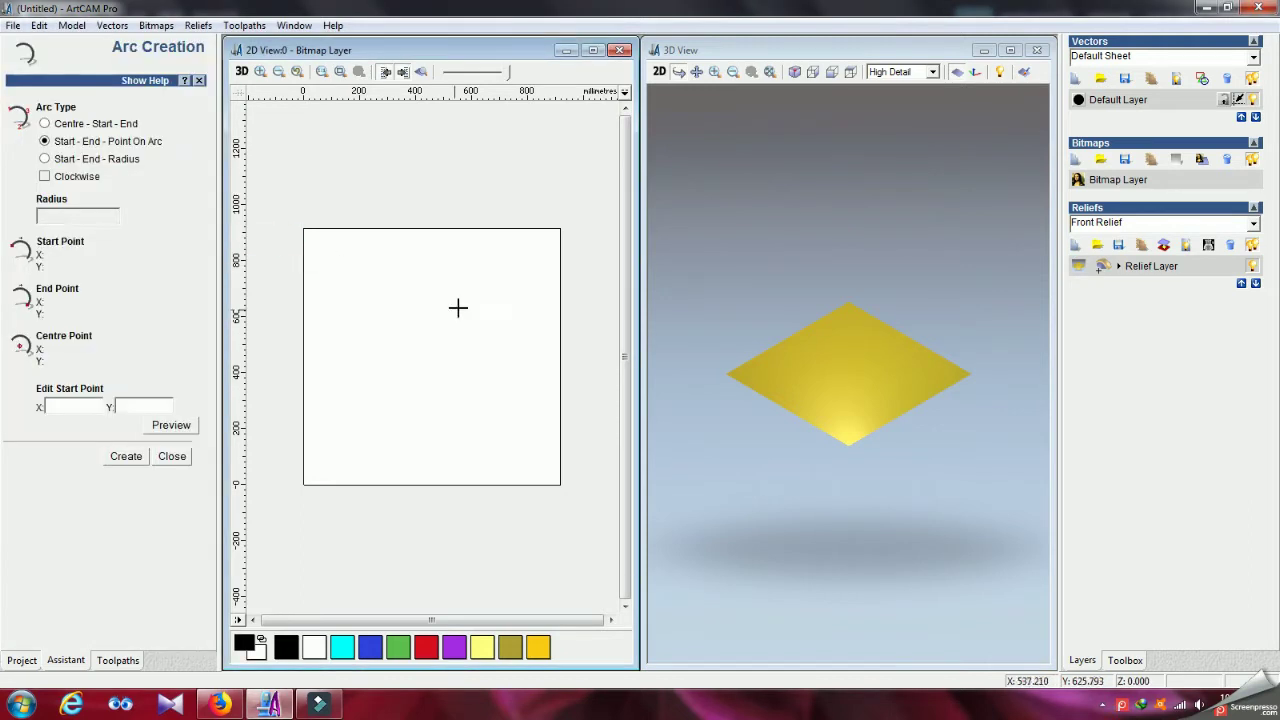
click(419, 268)
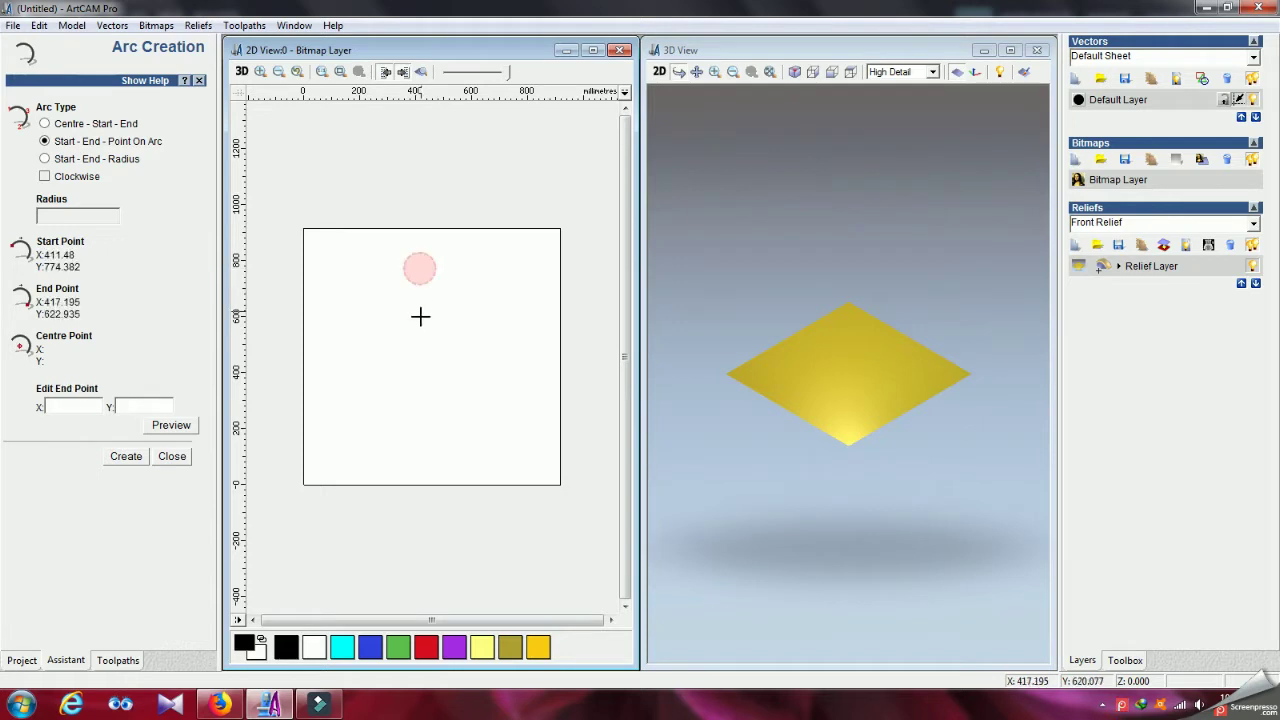
click(420, 387)
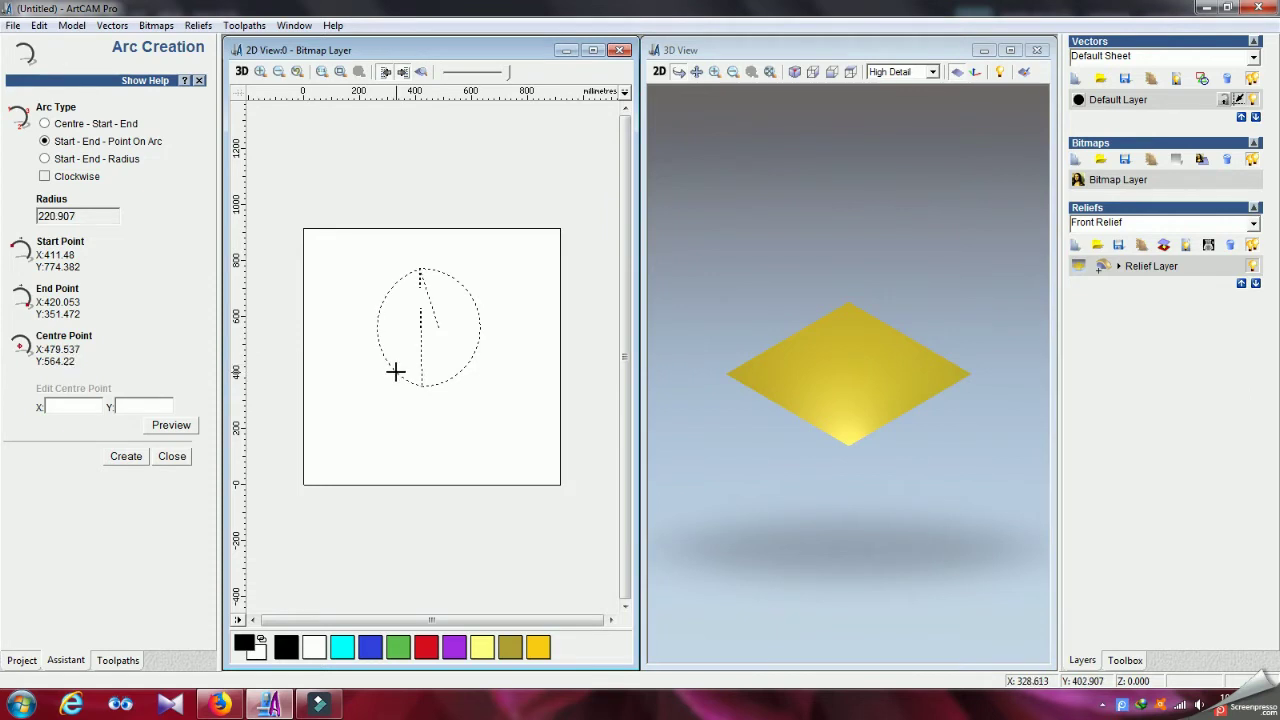
click(390, 368)
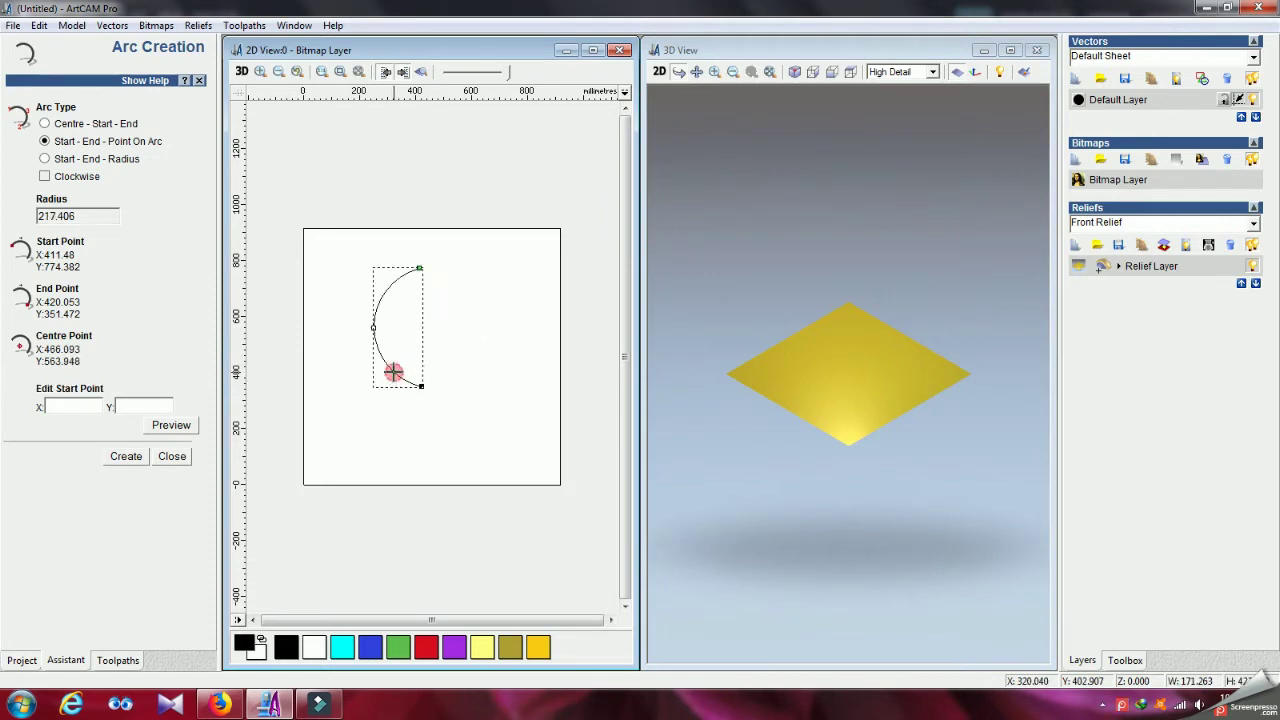
click(172, 456)
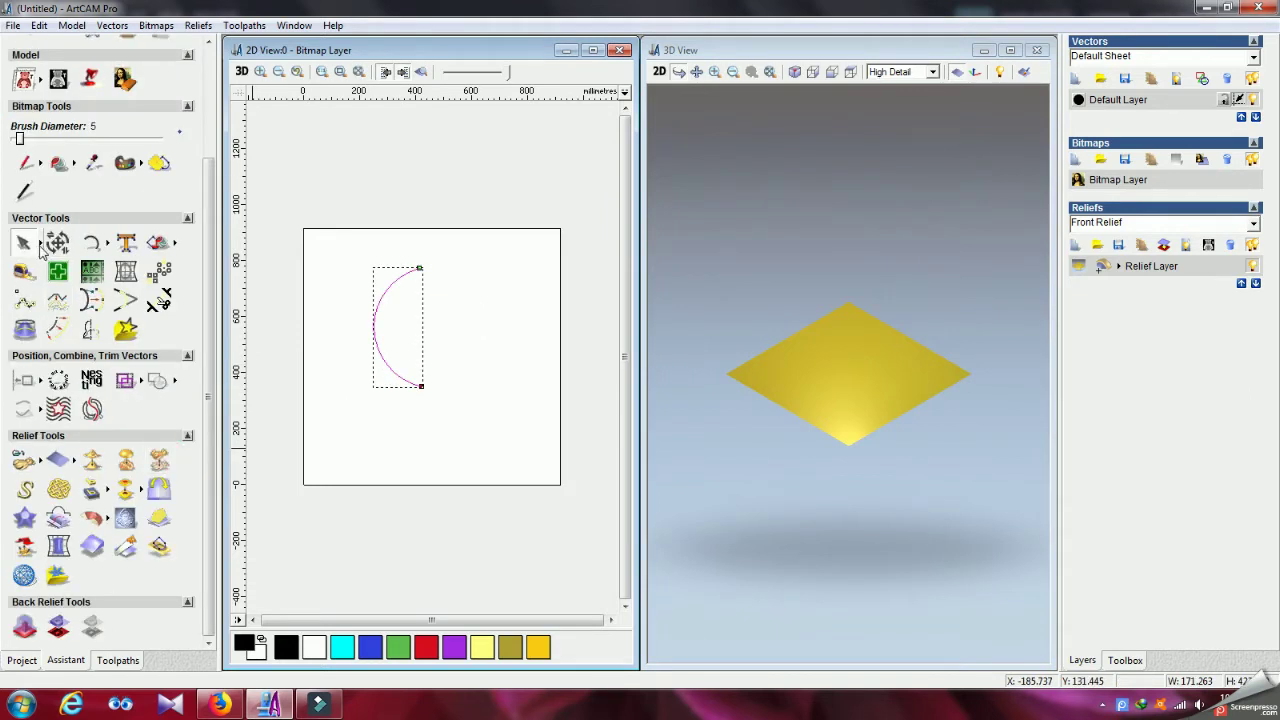
Step: Insert a new point near the middle of the arc in node editing mode
mouse_move(40, 250)
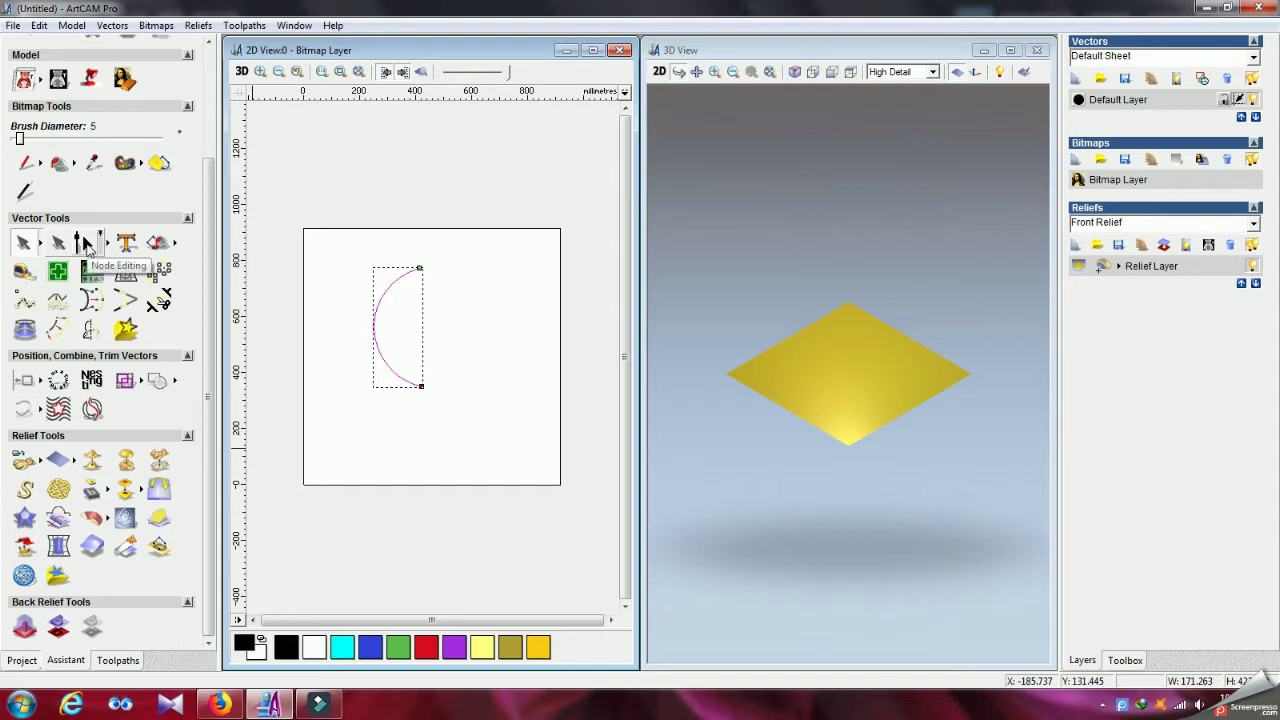
click(86, 245)
click(419, 269)
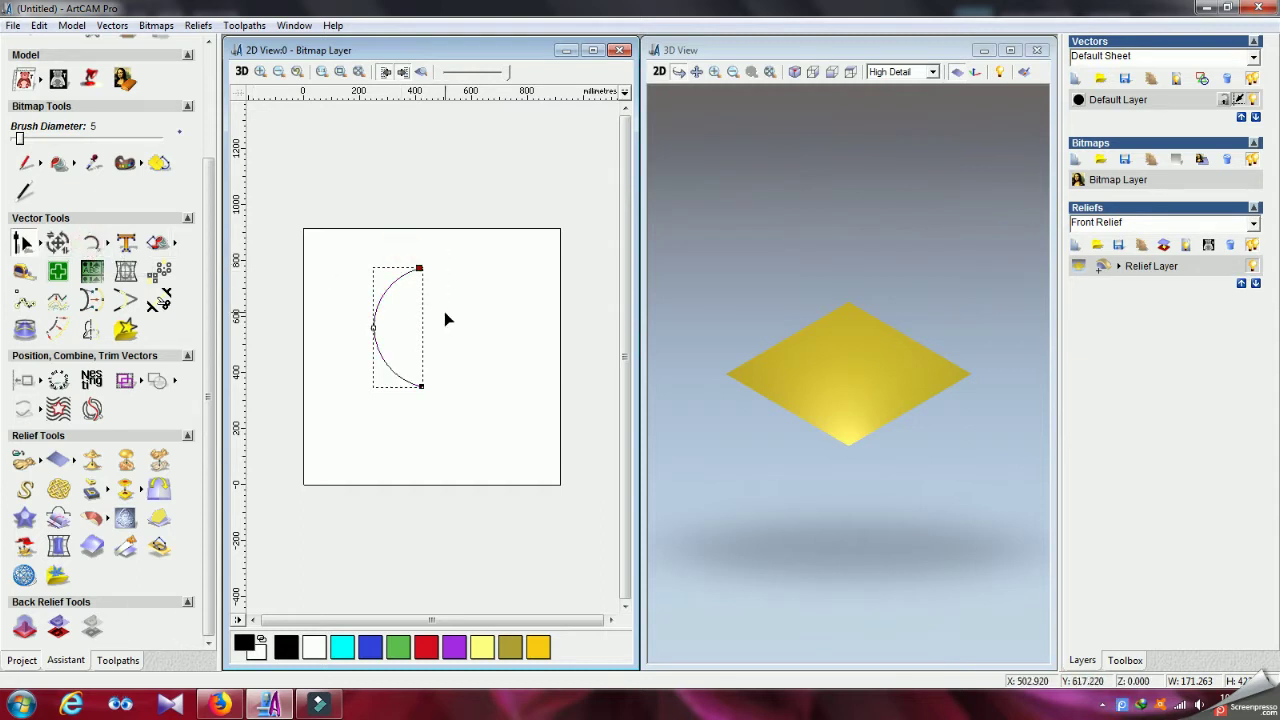
right_click(374, 322)
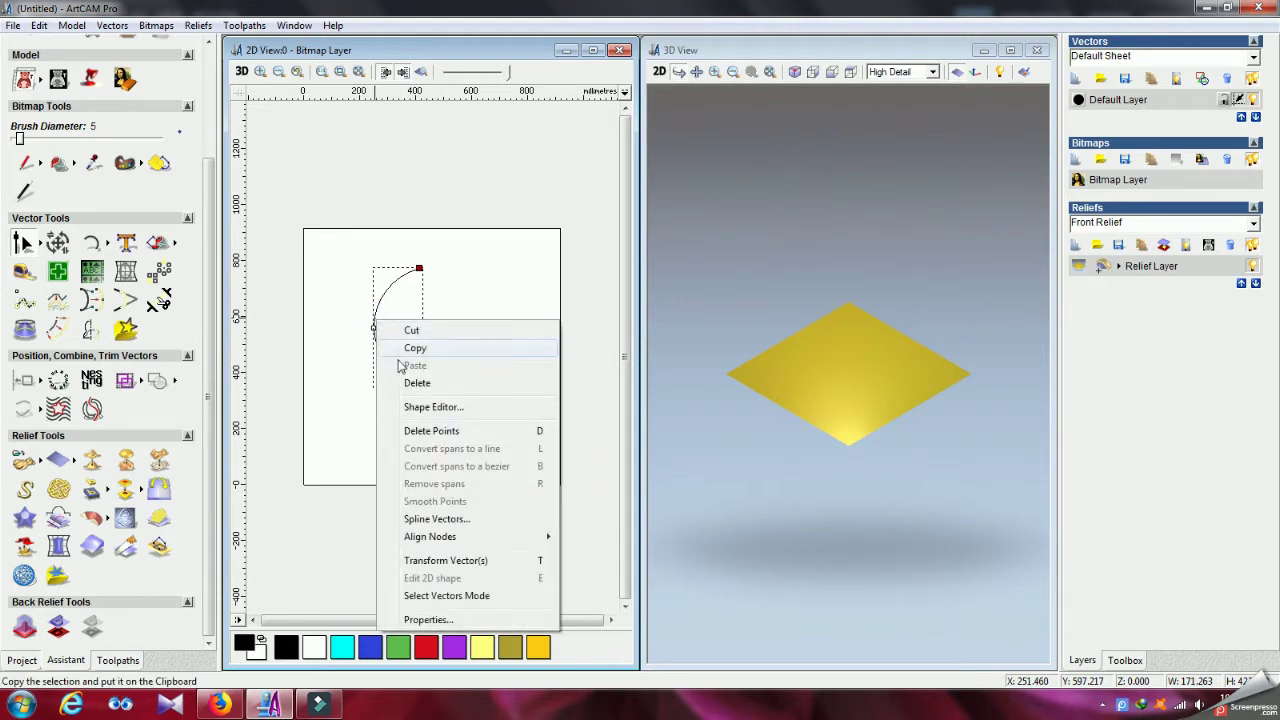
click(351, 346)
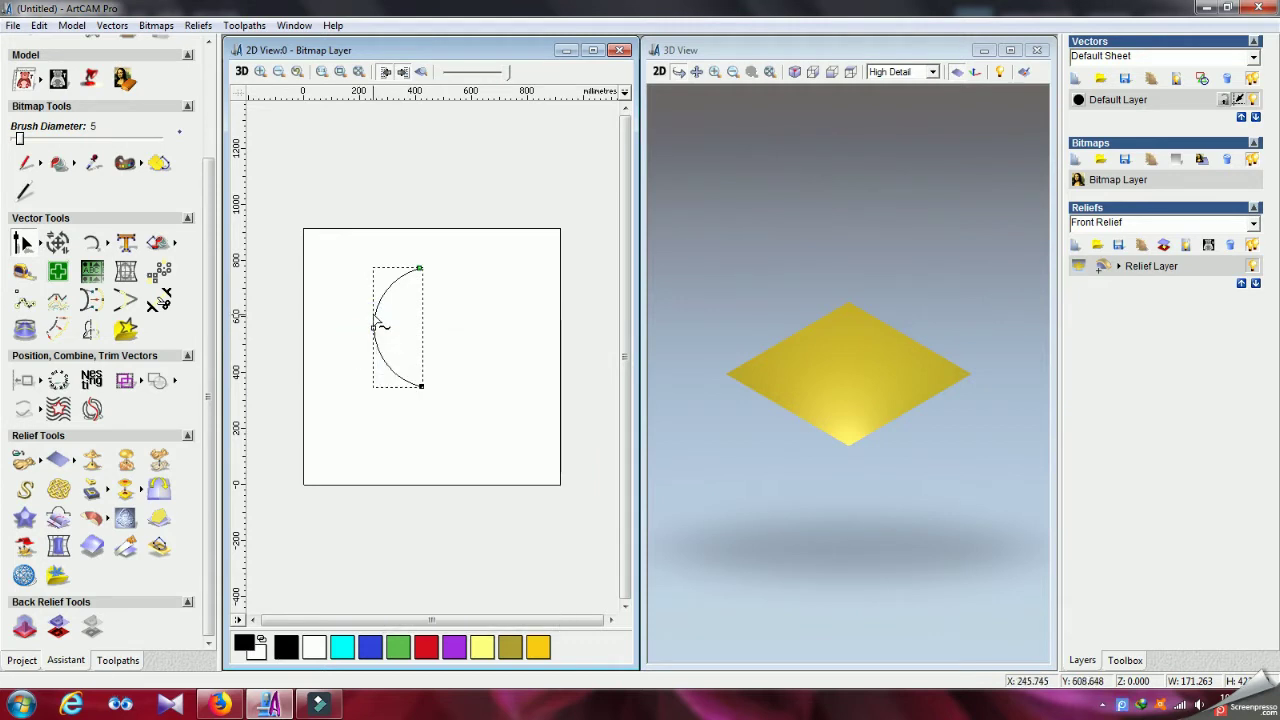
right_click(376, 321)
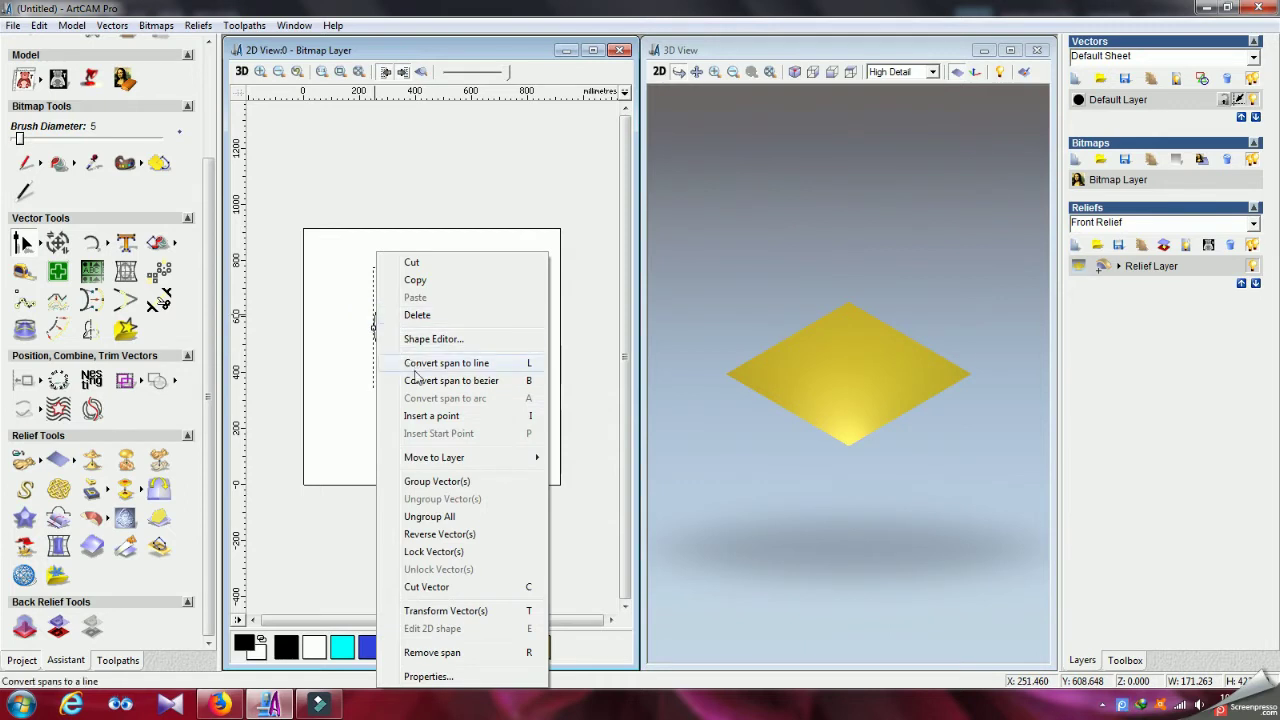
click(424, 418)
click(410, 364)
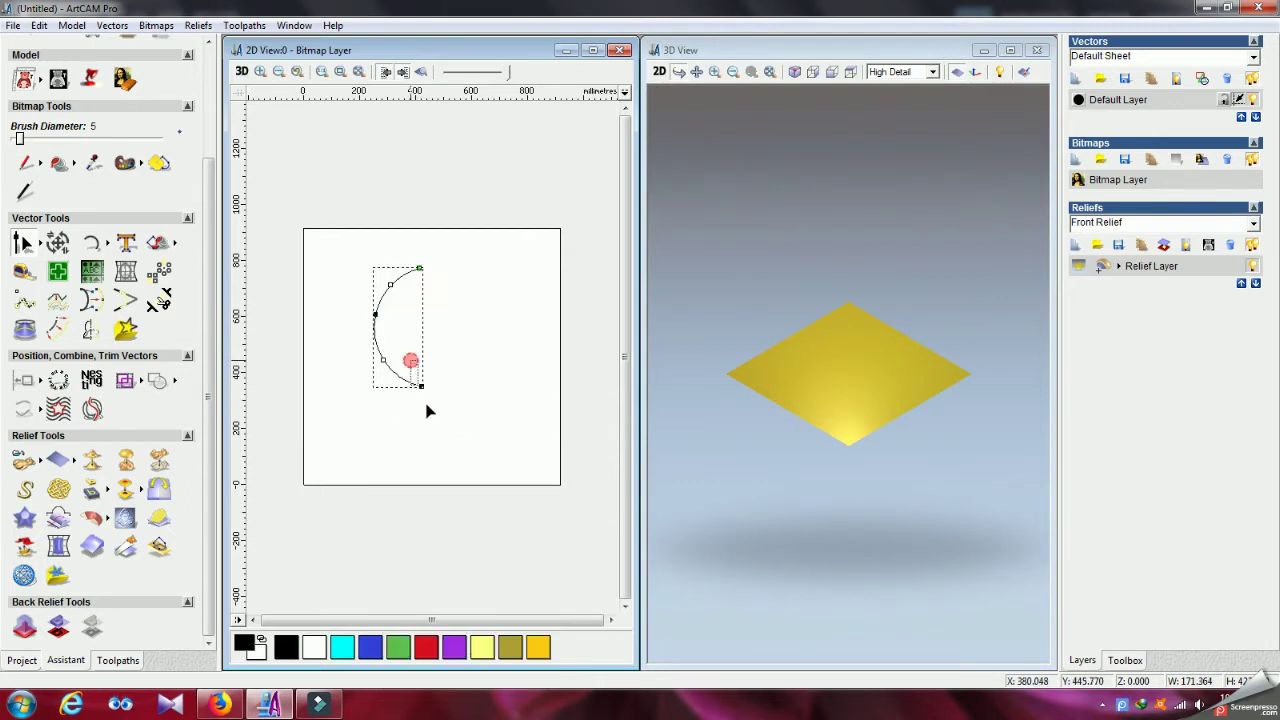
right_click(421, 386)
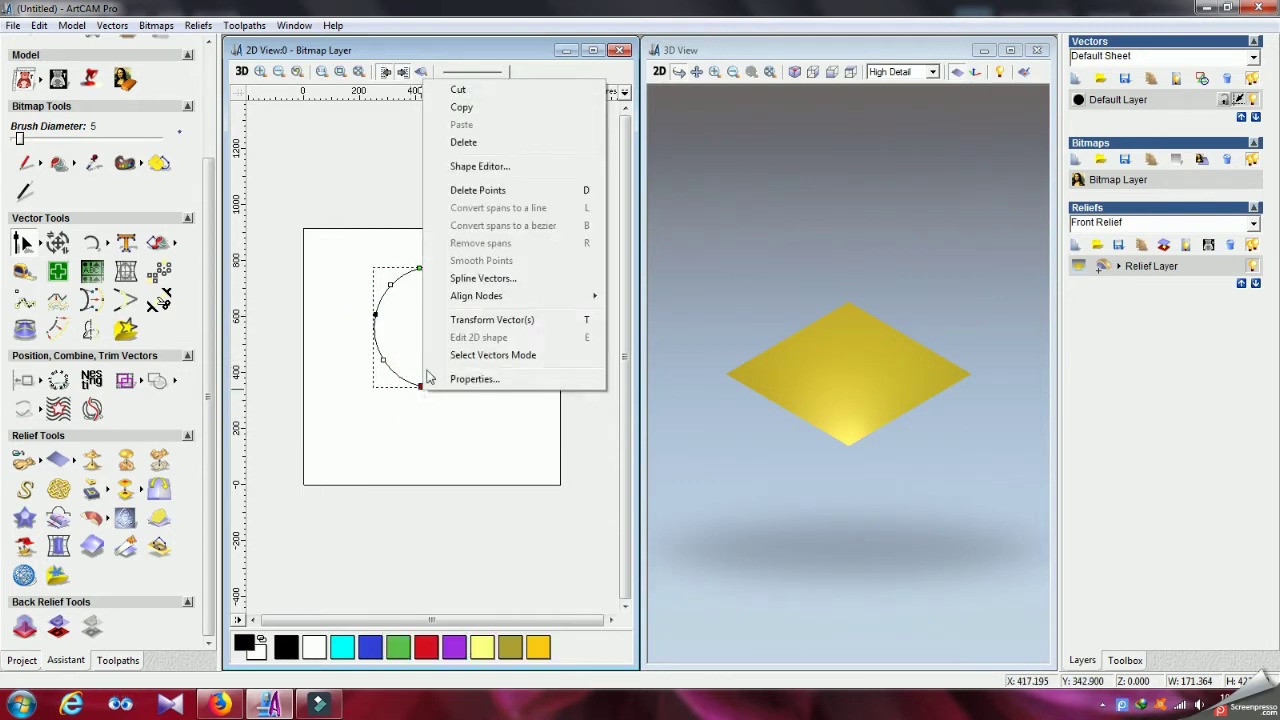
drag(354, 274, 405, 357)
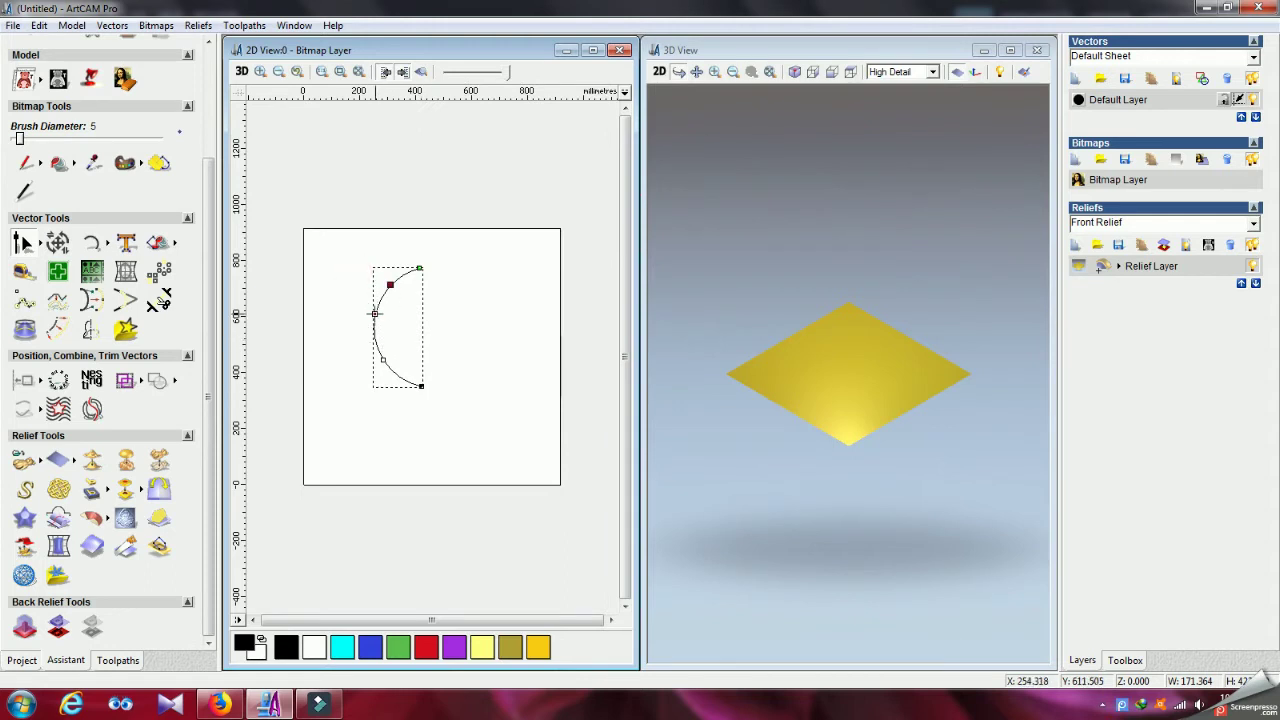
right_click(375, 314)
click(314, 320)
click(377, 327)
right_click(376, 316)
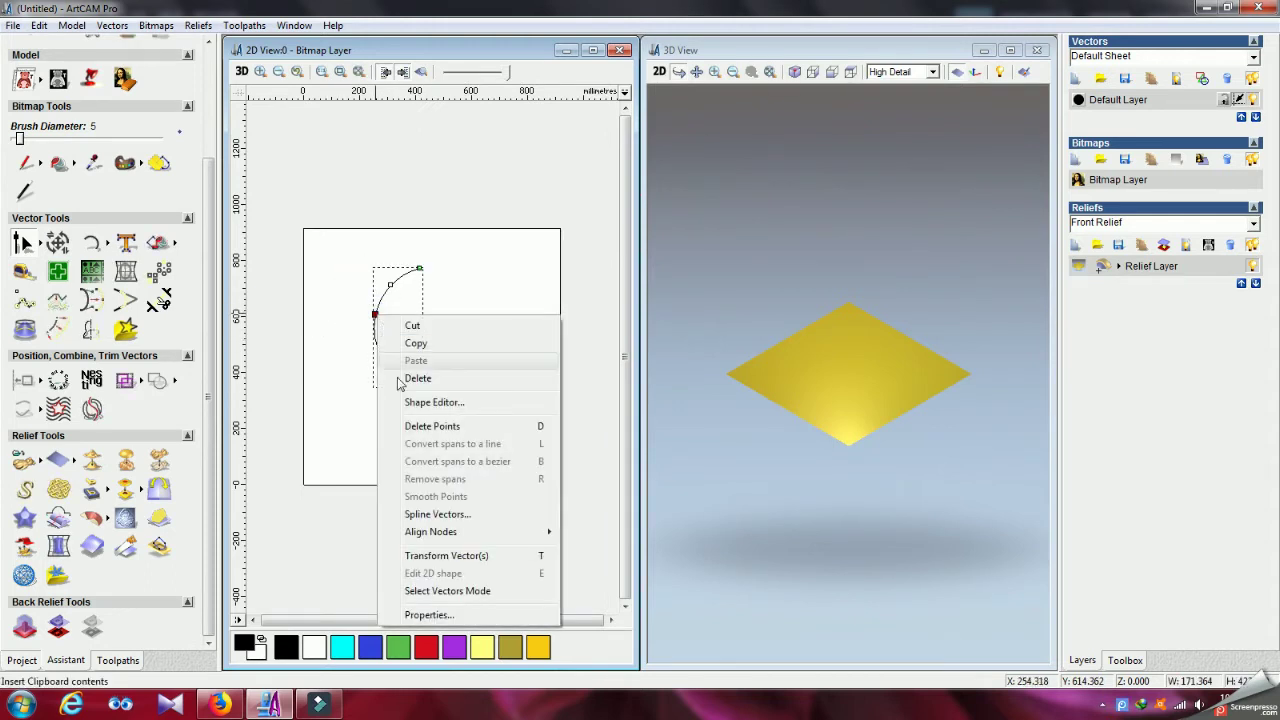
click(335, 383)
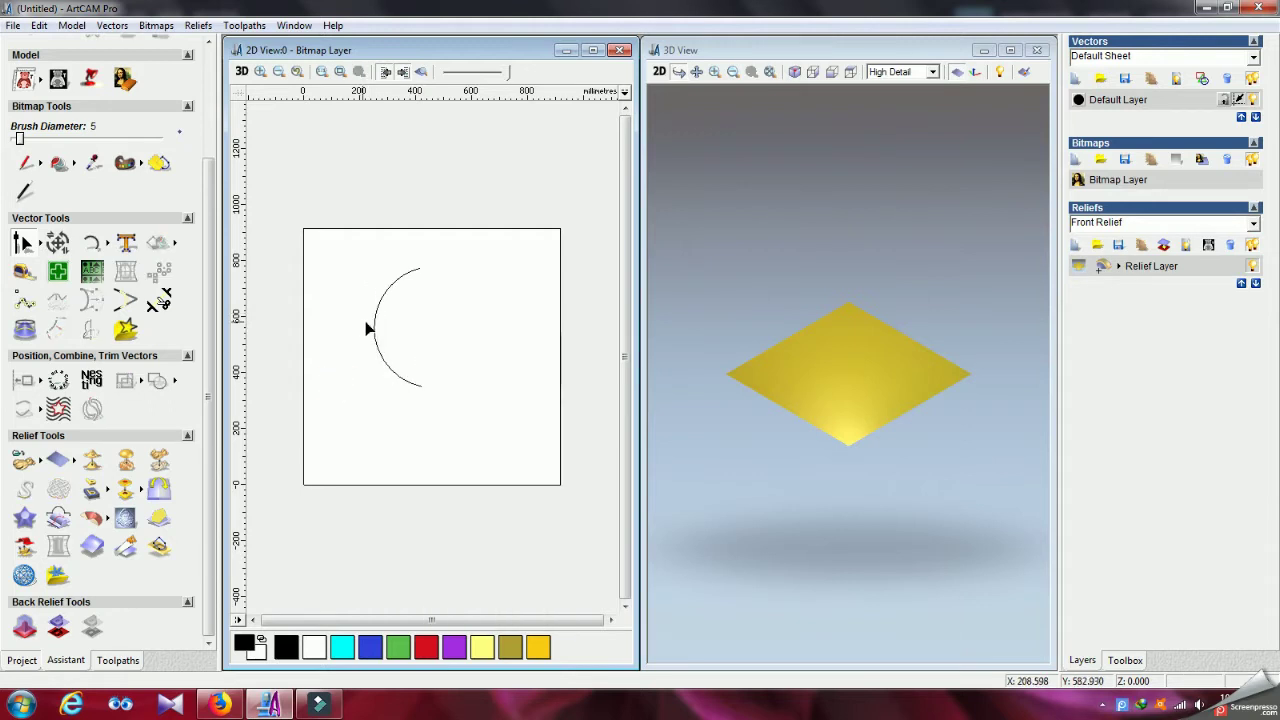
Step: Convert the arc's middle point into a smooth point
scroll(368, 330, up, 2)
click(391, 289)
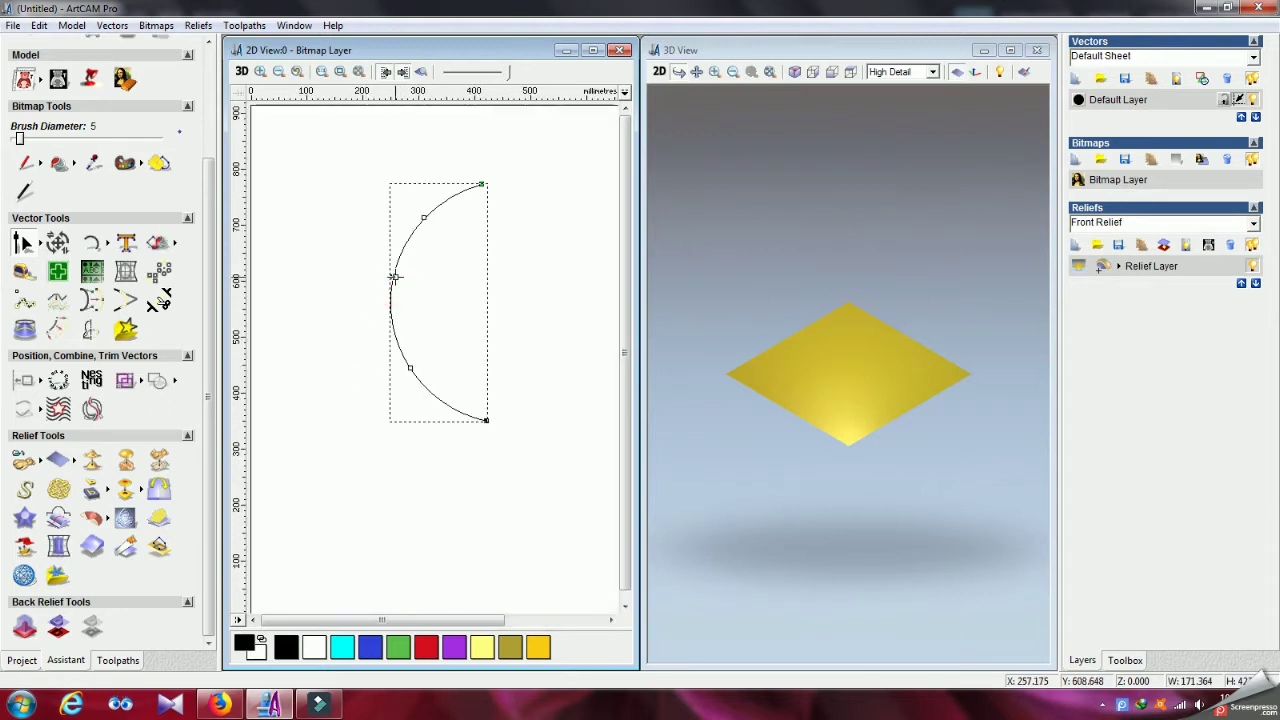
right_click(393, 277)
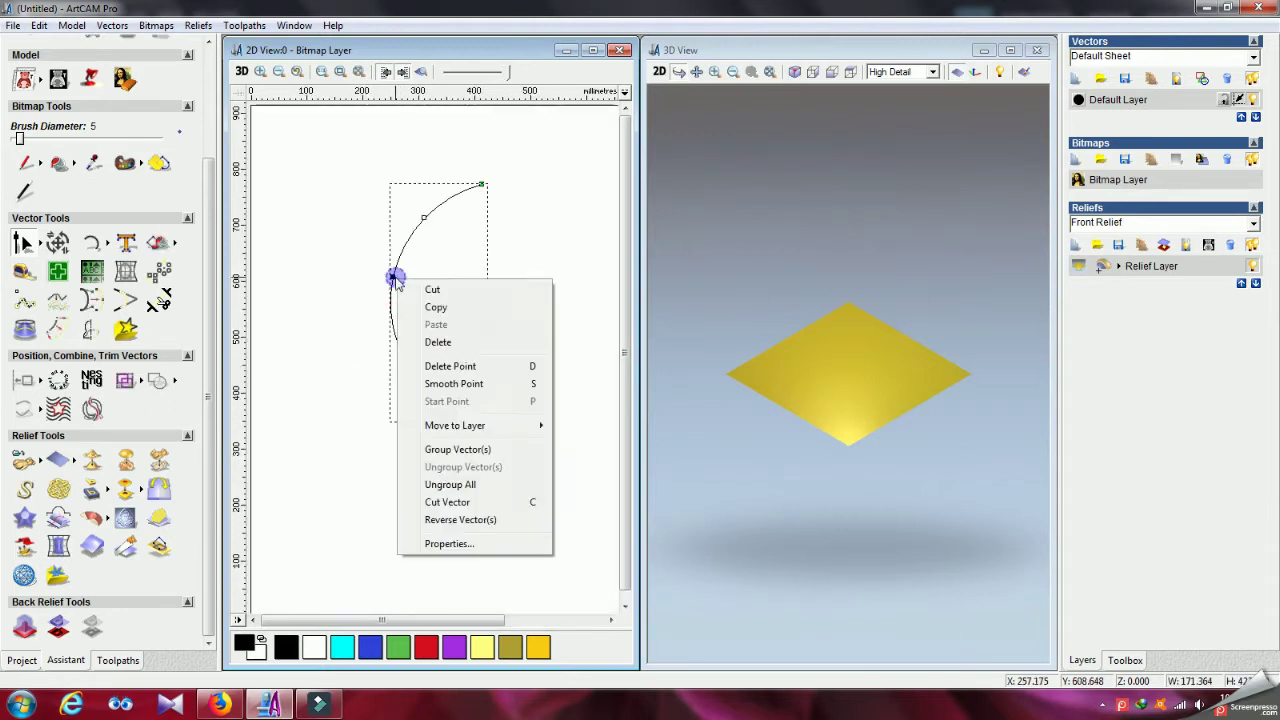
click(453, 384)
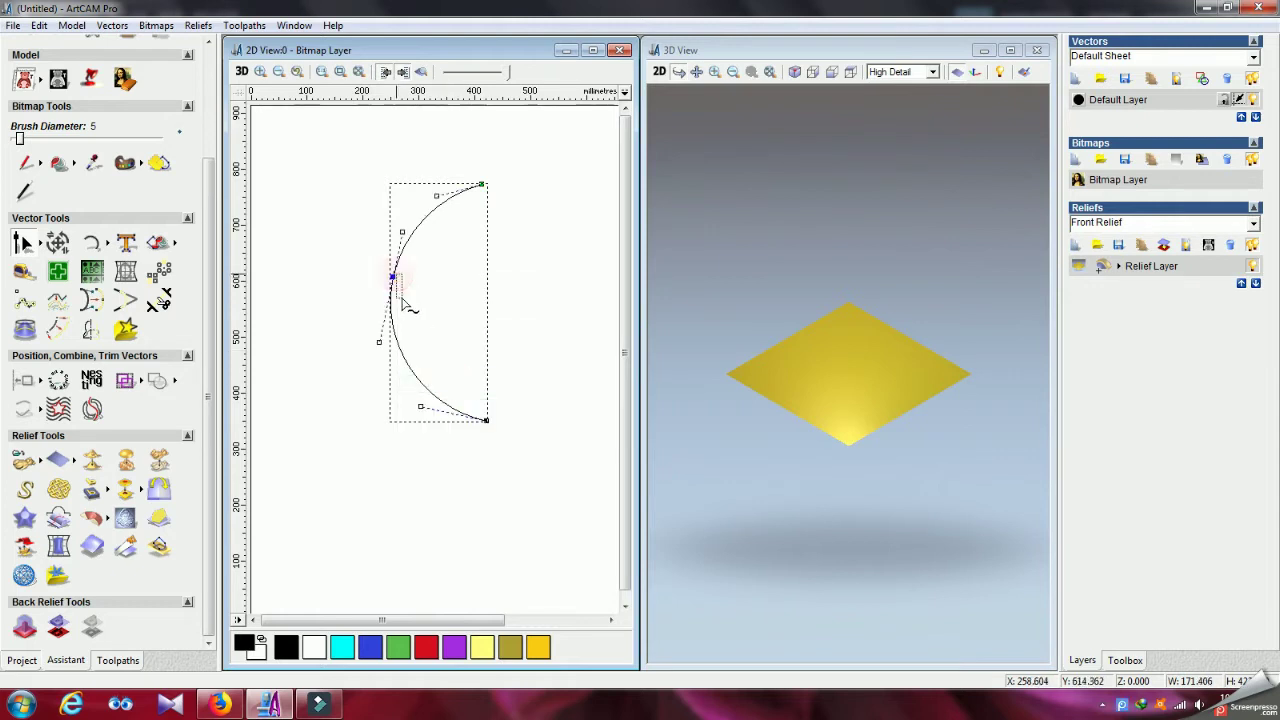
Step: Move the smooth point down and slightly inward, and adjust the curve handles to shape half a teardrop with a rounded base
drag(393, 277, 403, 318)
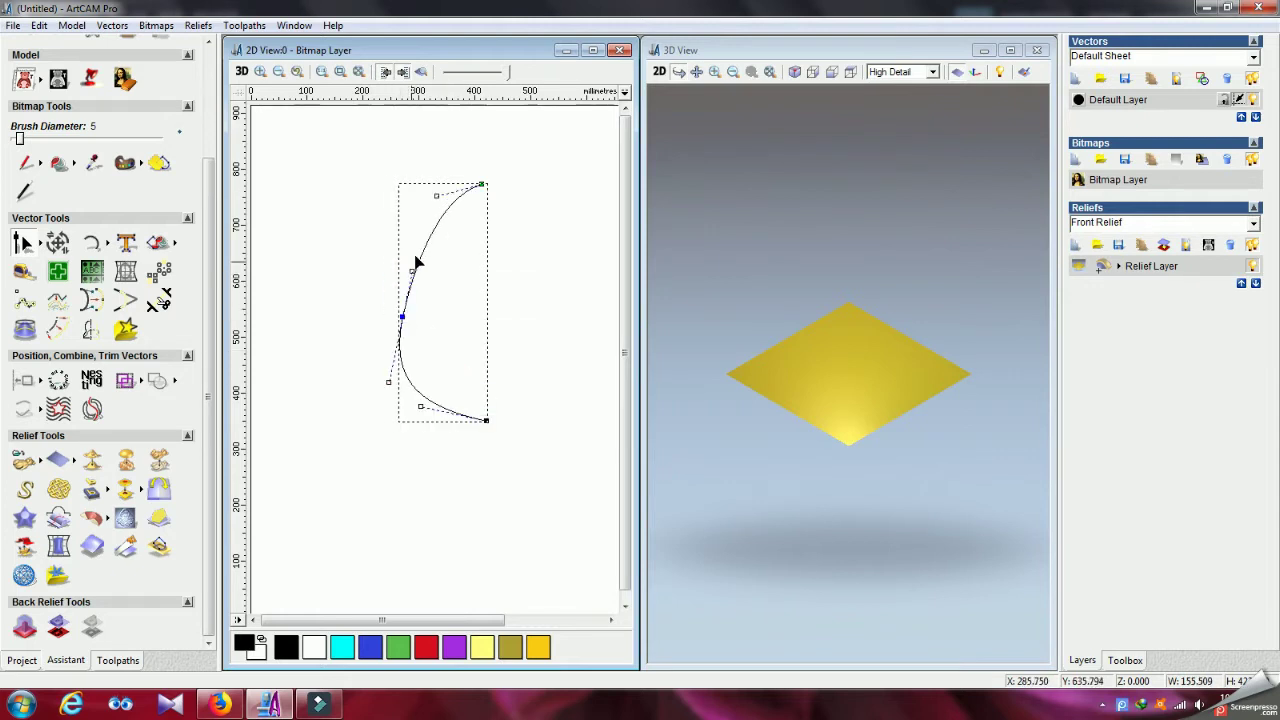
drag(447, 243, 454, 230)
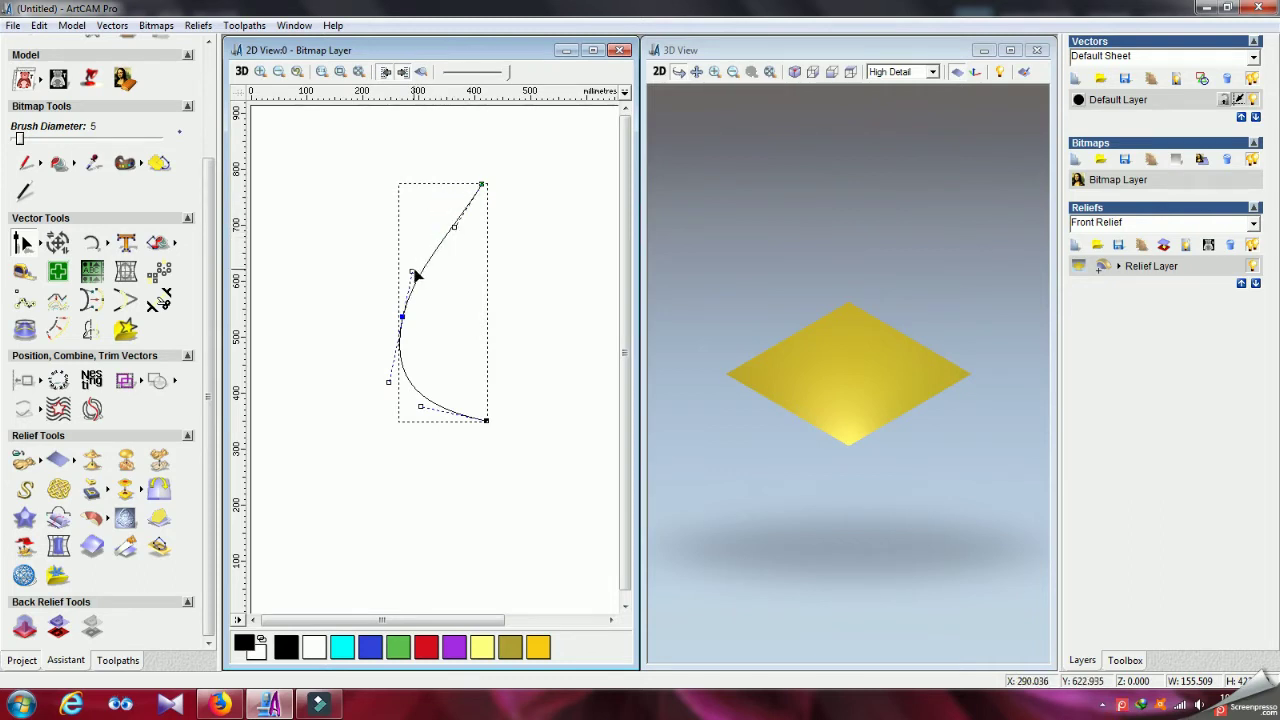
drag(412, 271, 410, 275)
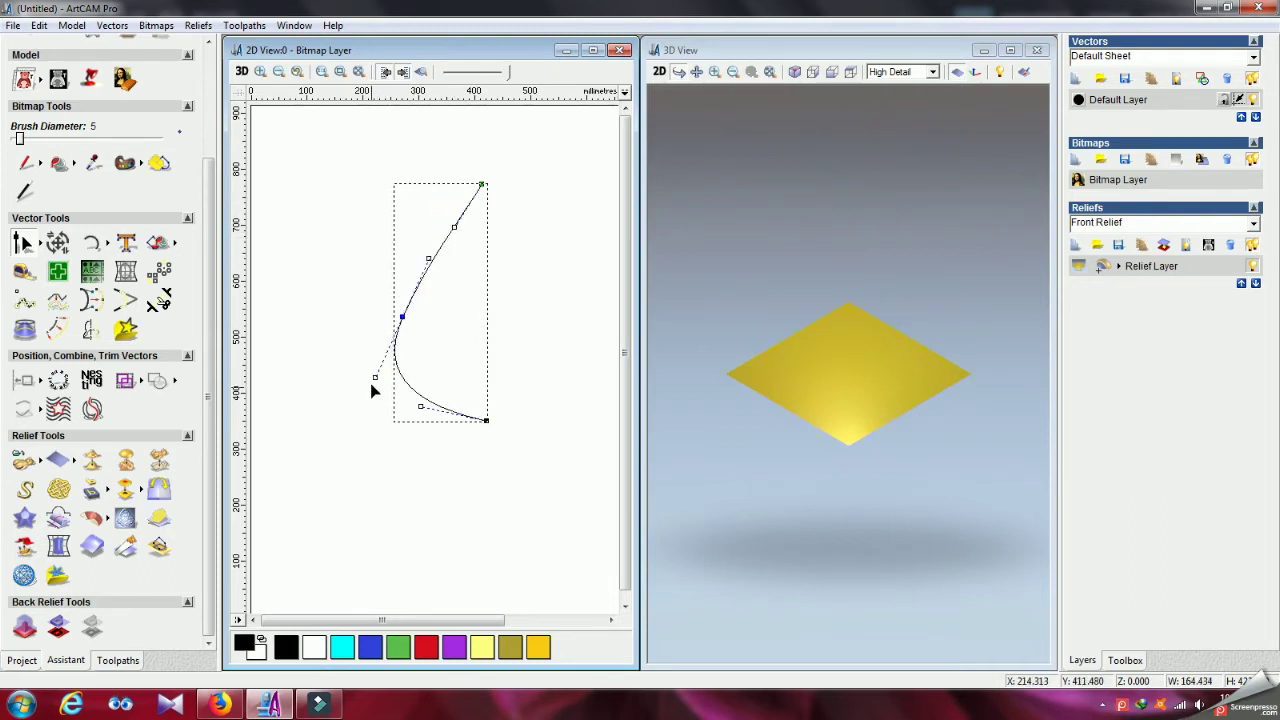
drag(393, 360, 393, 364)
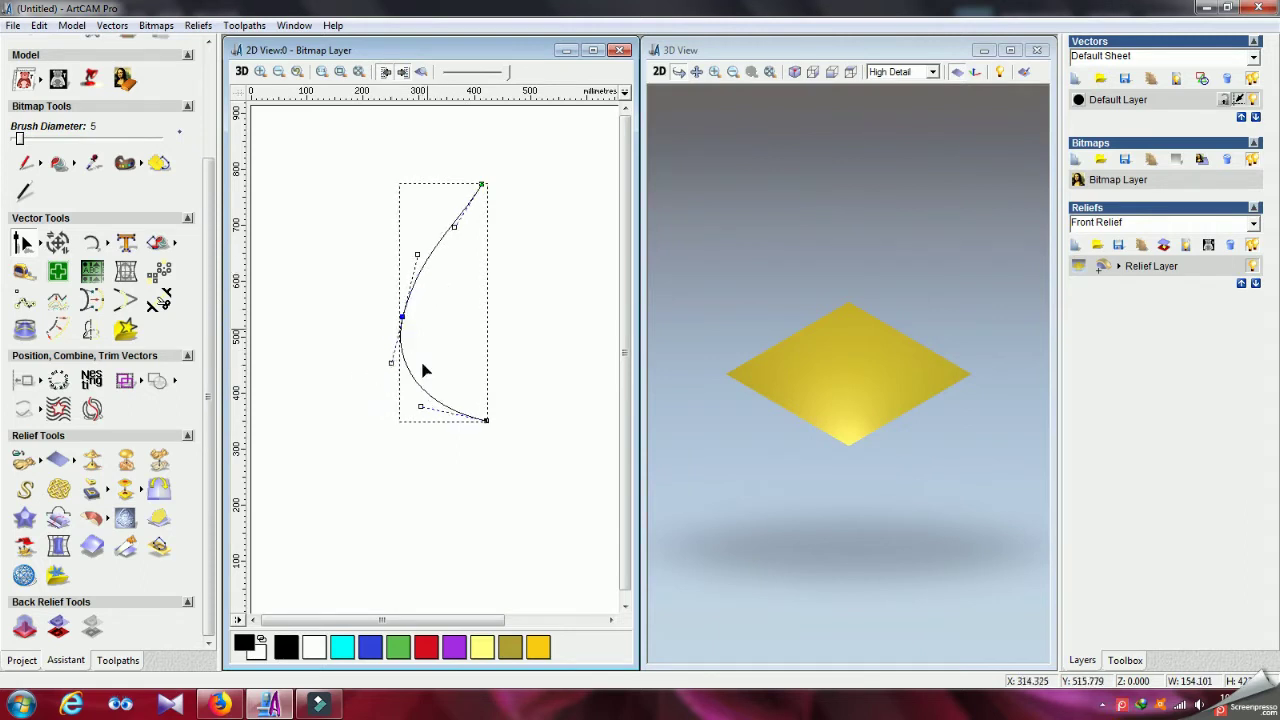
drag(422, 409, 409, 424)
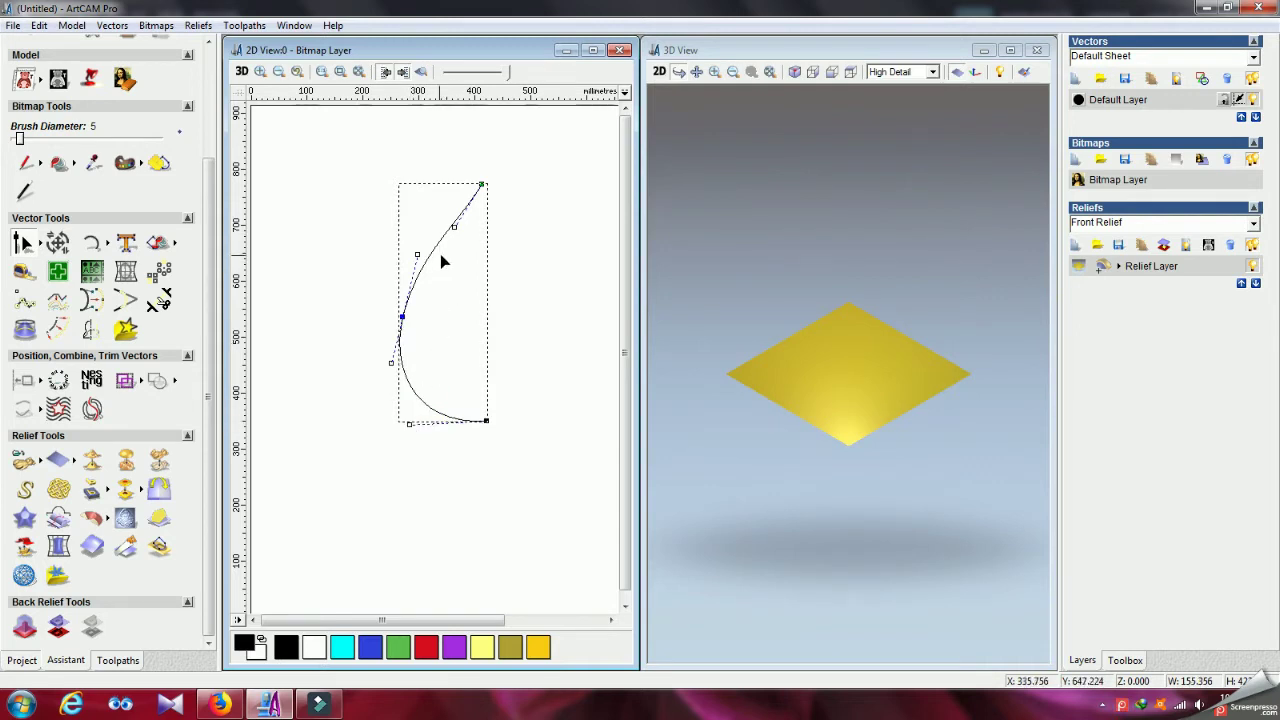
Step: Refine the half teardrop by lowering its middle point, aligning that point's handles vertically and adjusting the tip and base handles
drag(451, 257, 449, 248)
drag(404, 319, 399, 334)
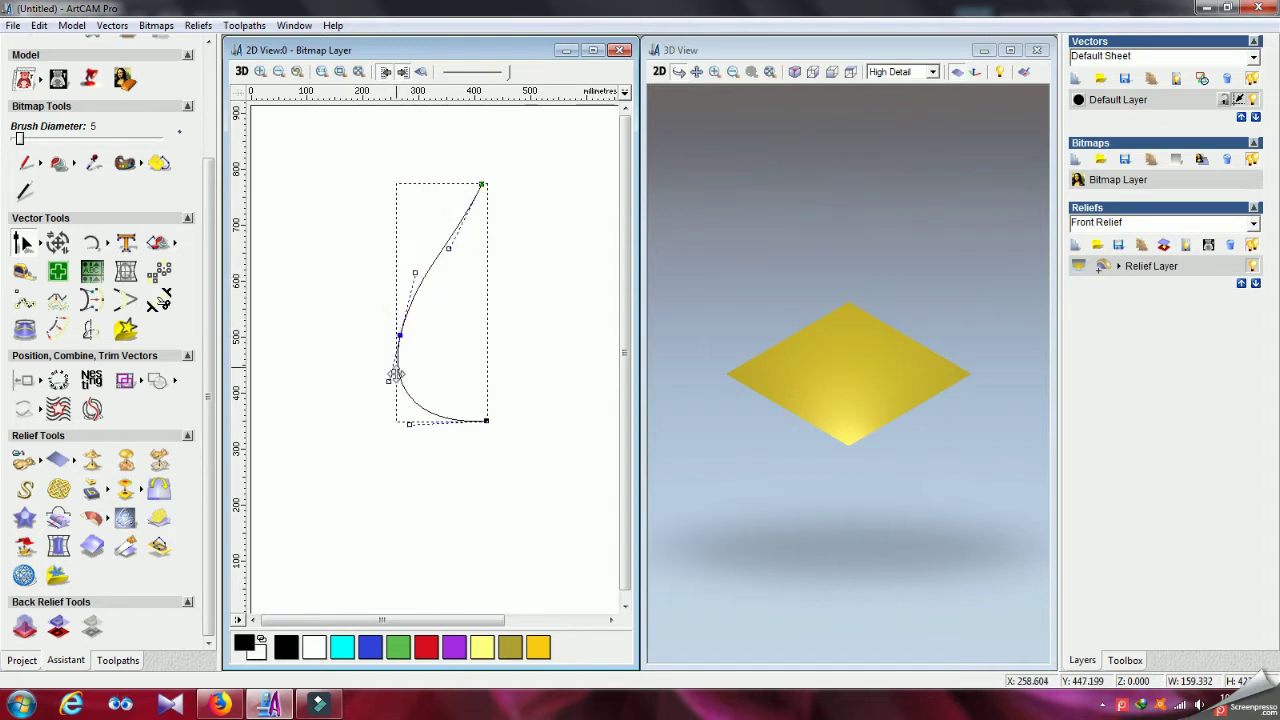
drag(391, 383, 394, 377)
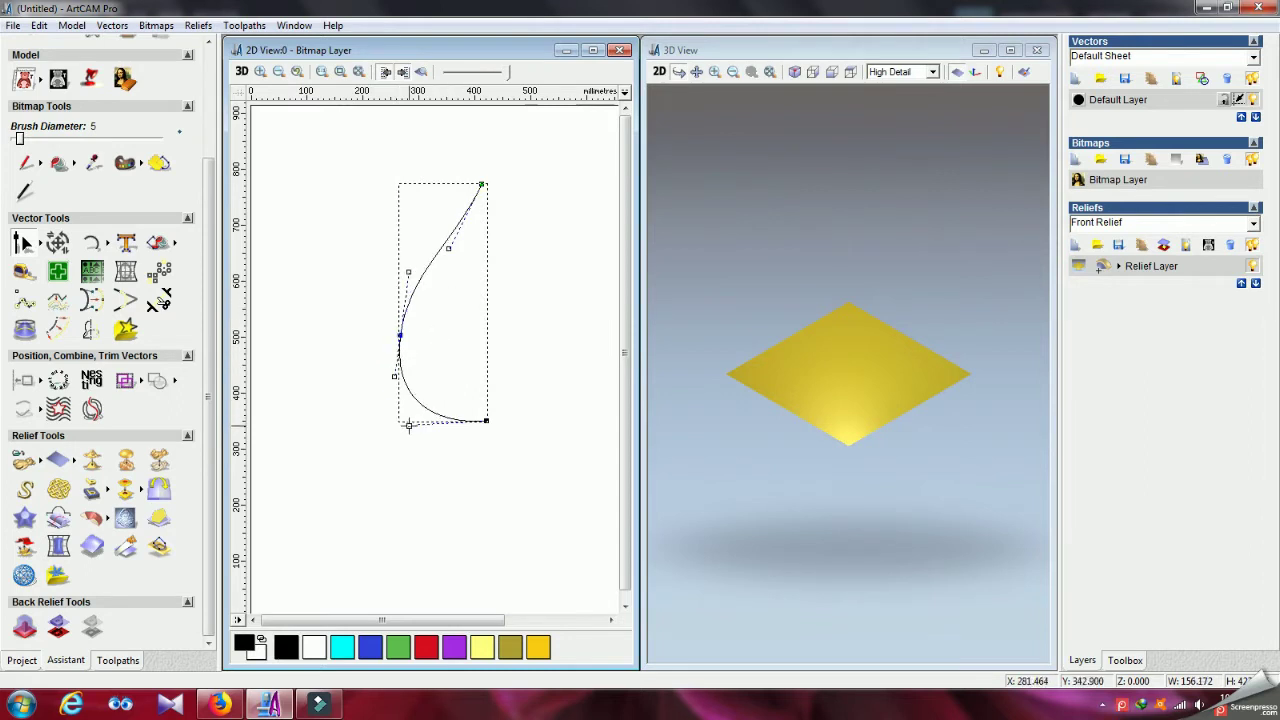
mouse_move(416, 422)
mouse_down()
mouse_move(428, 435)
mouse_move(424, 424)
mouse_up()
drag(395, 377, 400, 381)
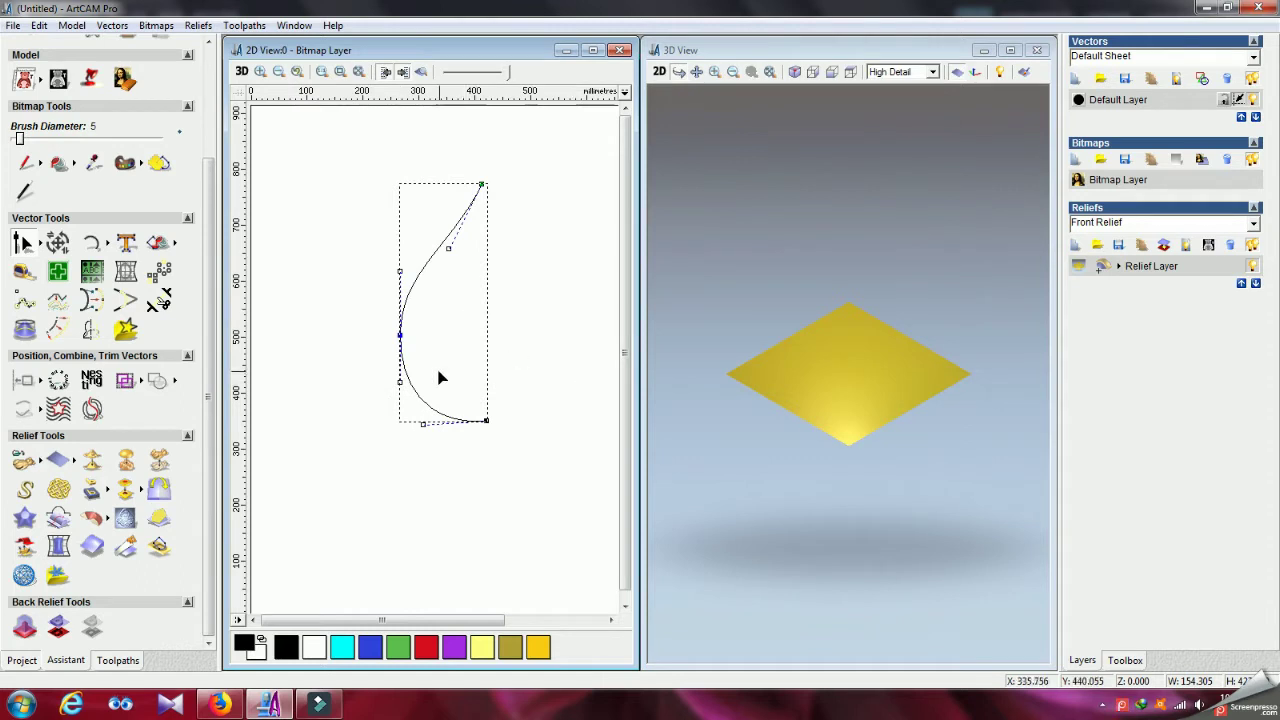
Step: Mirror the half teardrop horizontally to the right, keeping a copy of the original vector
click(24, 243)
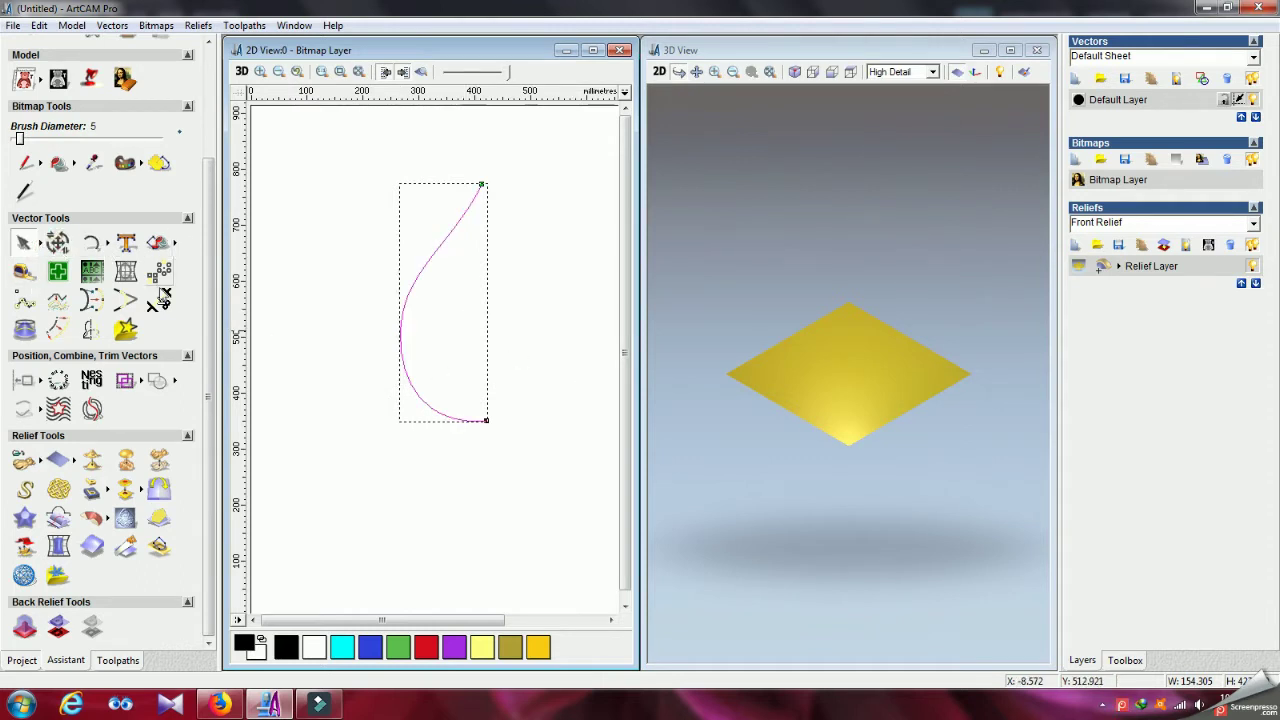
click(90, 411)
click(21, 274)
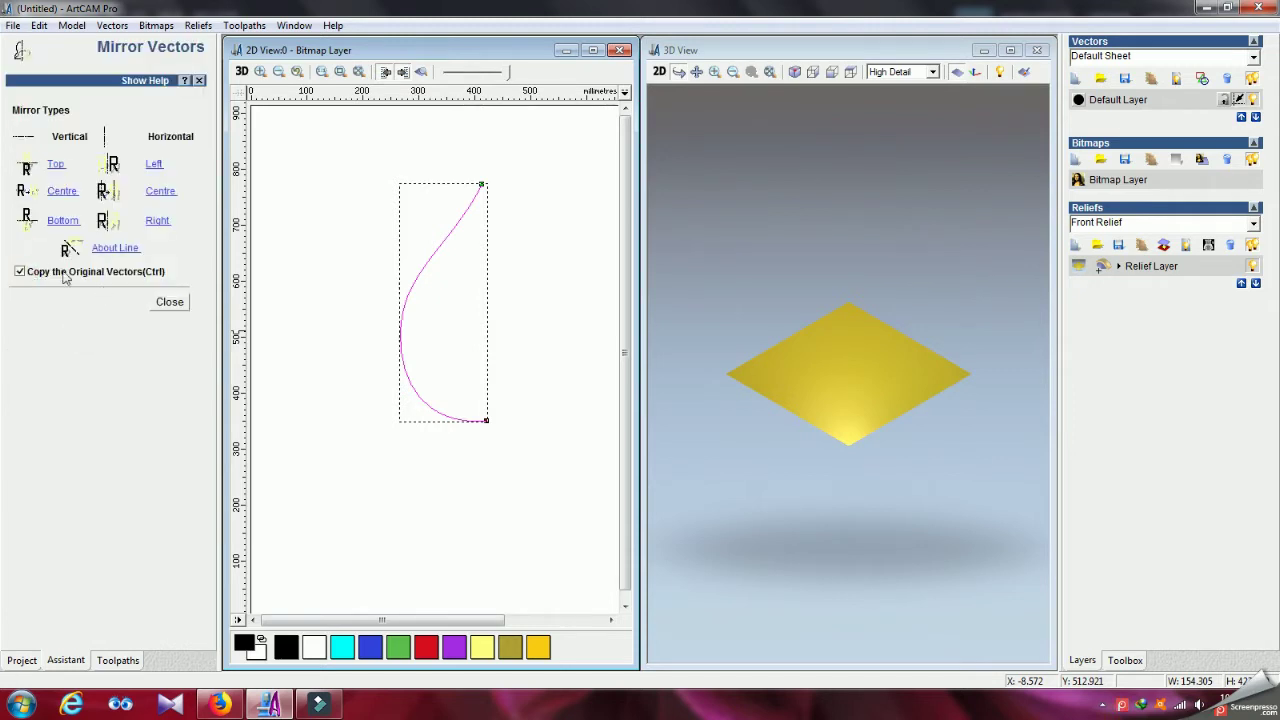
click(158, 224)
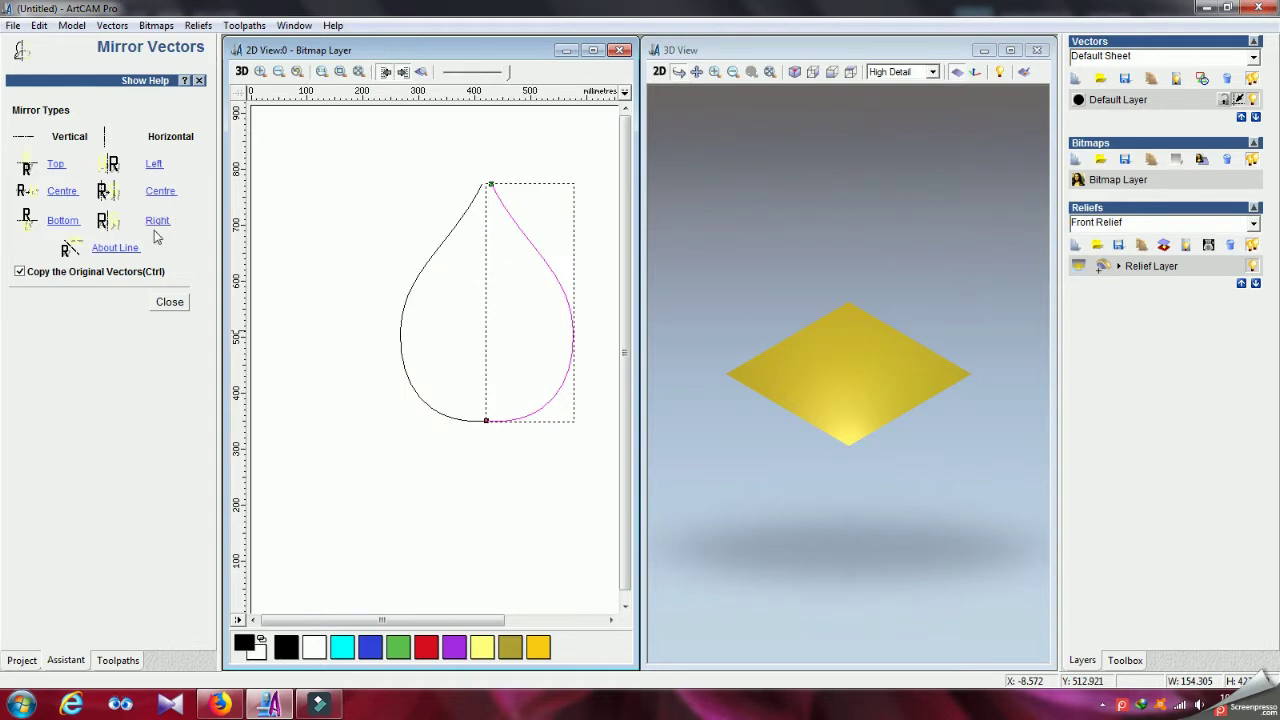
click(170, 302)
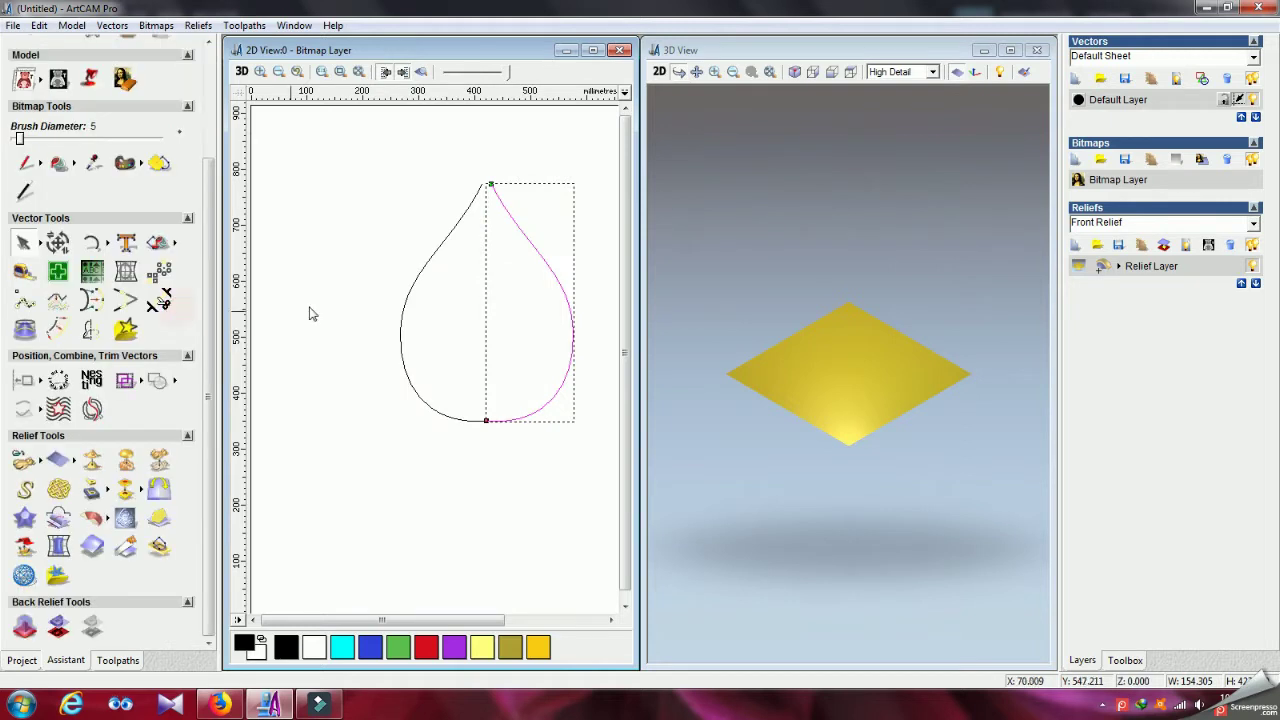
Step: Move the top end nodes of the two halves together on the centre line to close the gap at the teardrop's tip
click(392, 240)
click(503, 208)
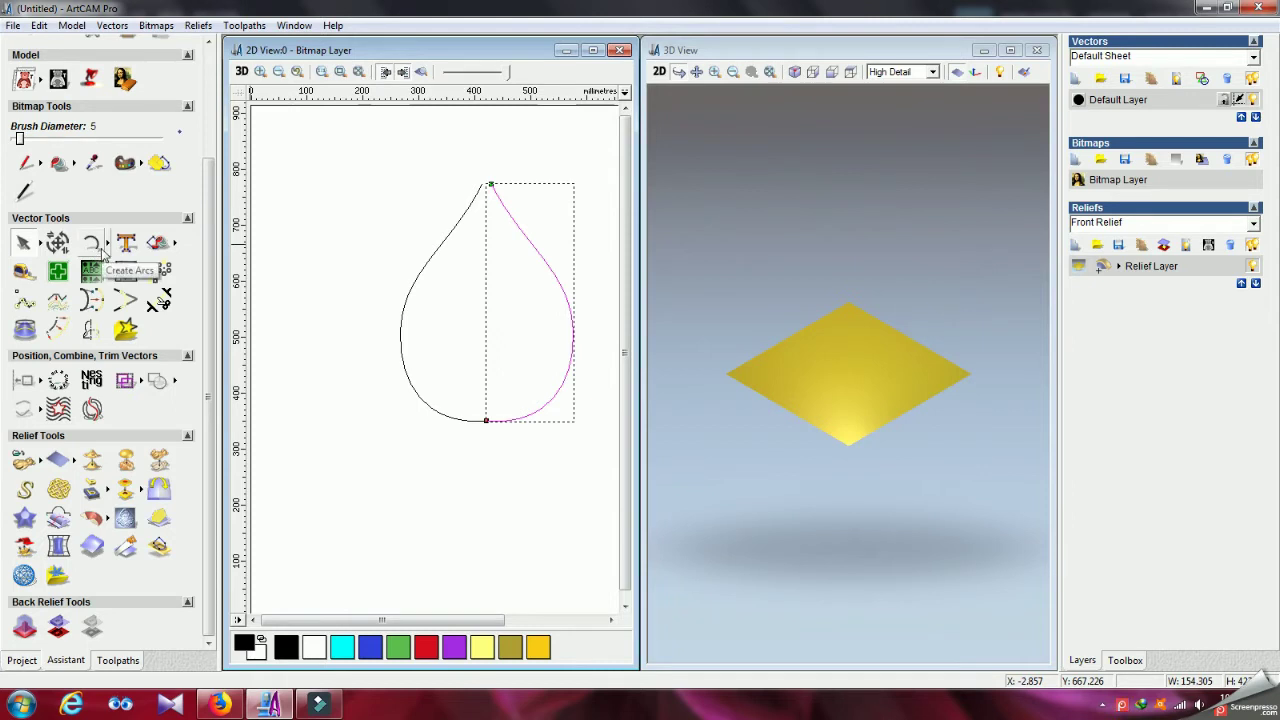
click(40, 243)
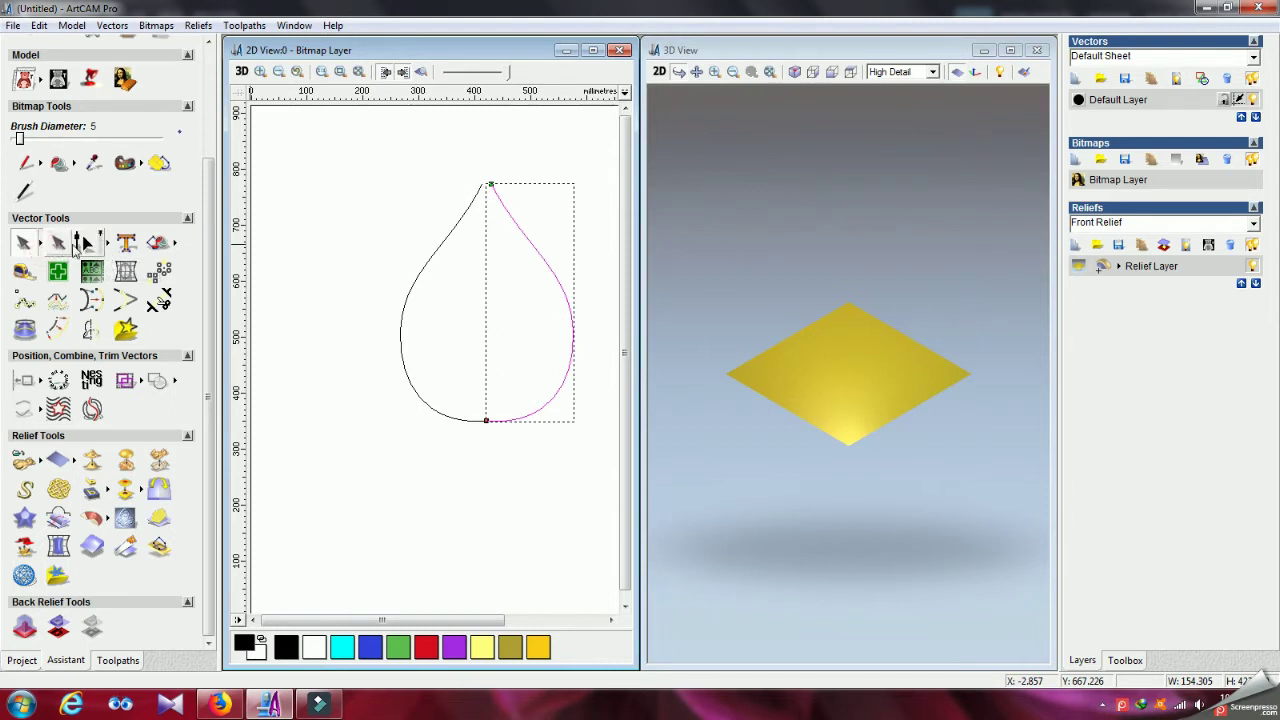
click(86, 245)
scroll(491, 189, up, 3)
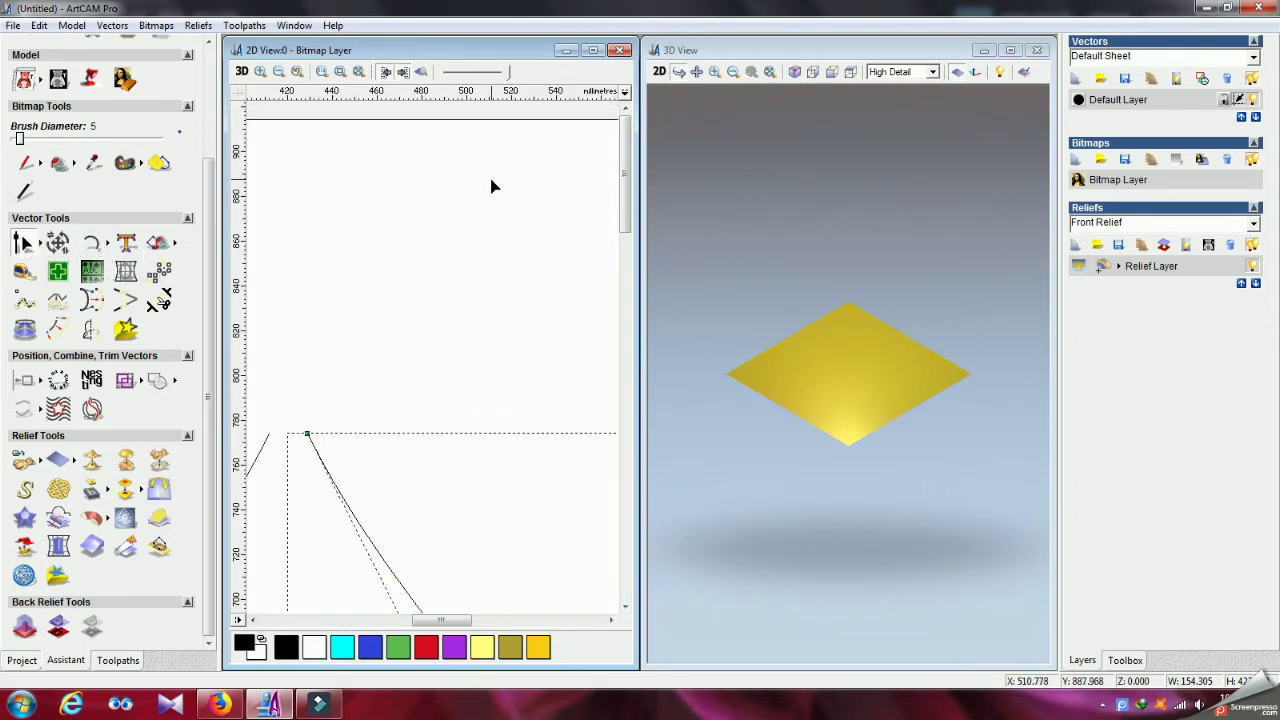
click(307, 434)
mouse_move(307, 434)
mouse_down()
mouse_move(266, 434)
mouse_move(288, 434)
mouse_up()
click(371, 398)
scroll(409, 331, down, 5)
scroll(432, 309, up, 3)
scroll(438, 318, down, 3)
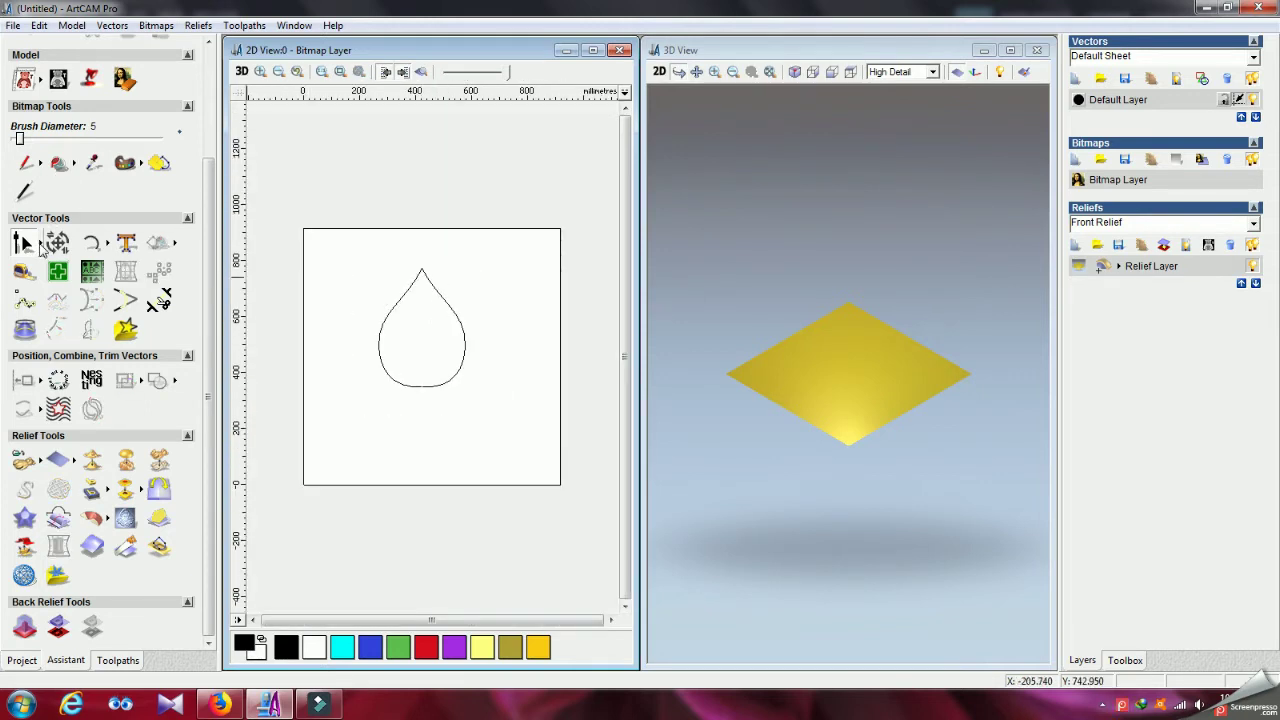
Step: Select both halves of the teardrop and join them into a single vector
click(22, 243)
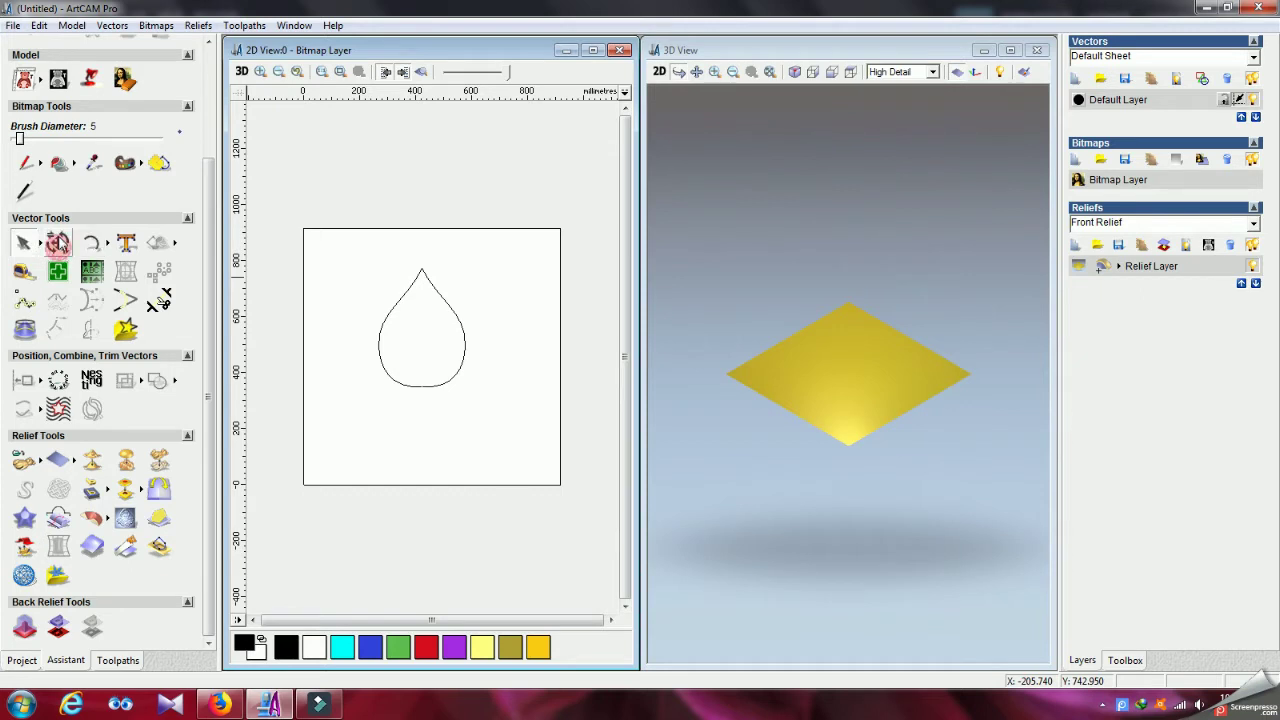
click(379, 346)
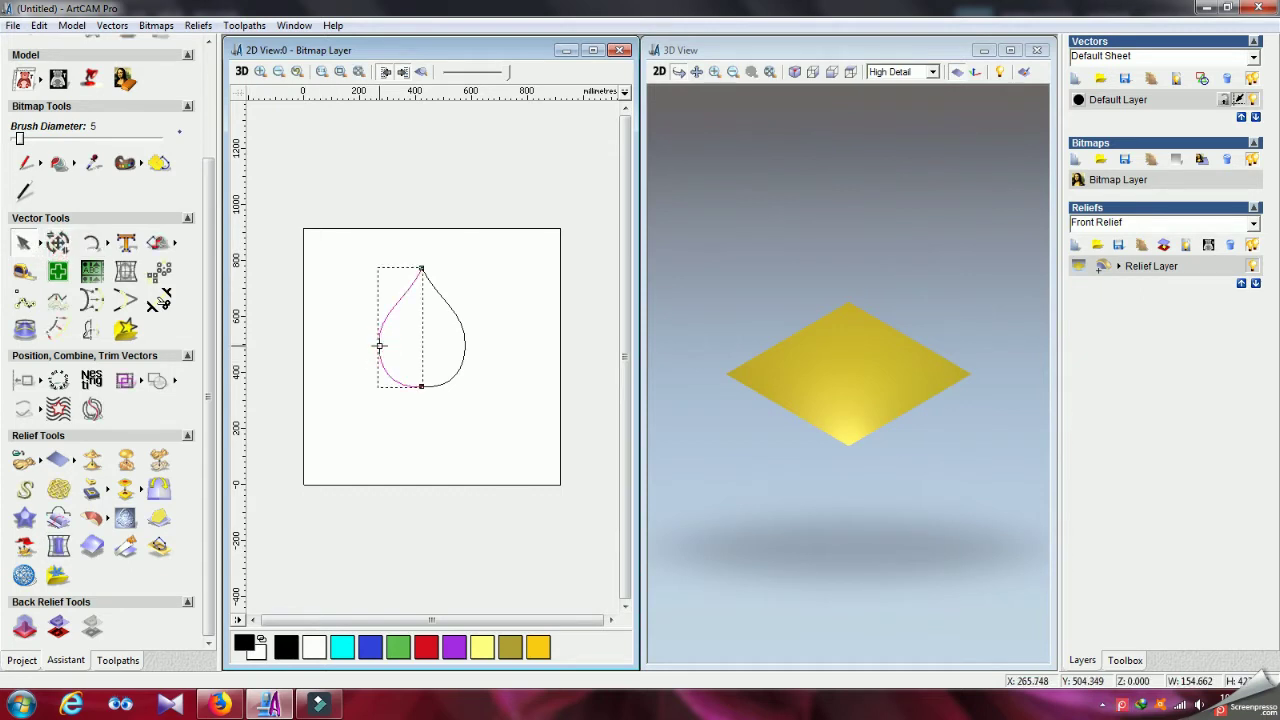
shift+click(458, 322)
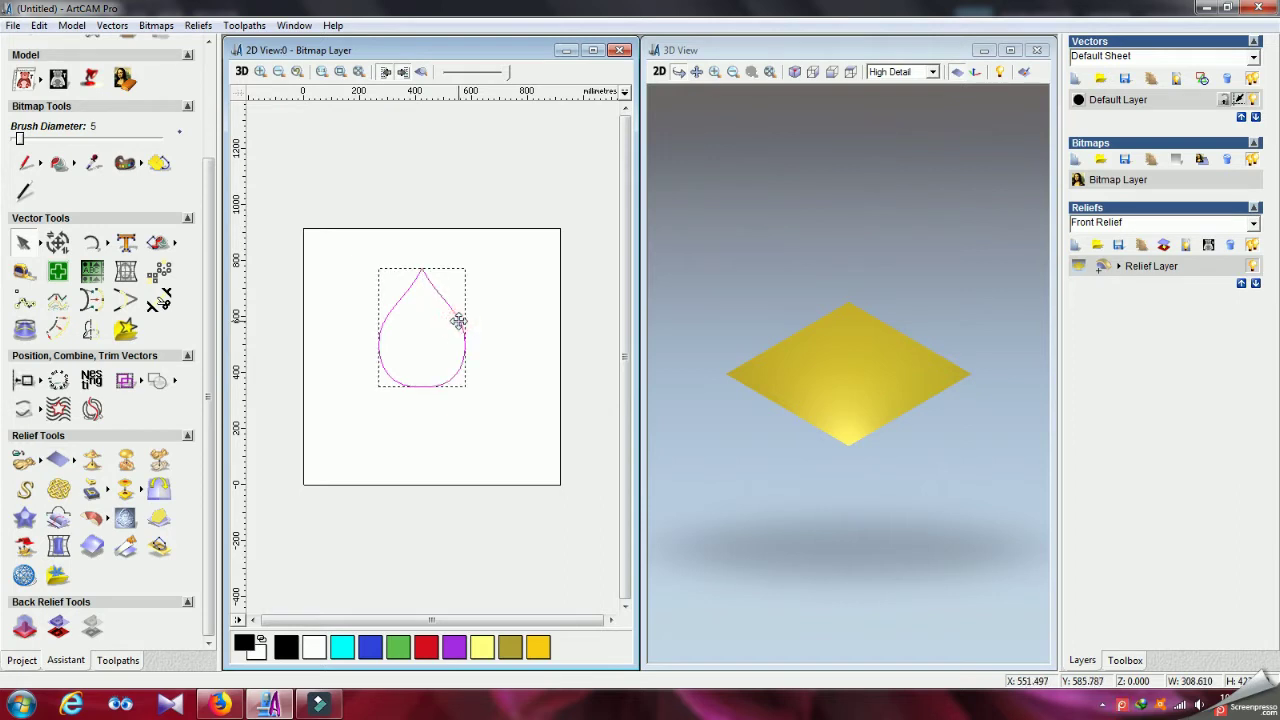
right_click(458, 322)
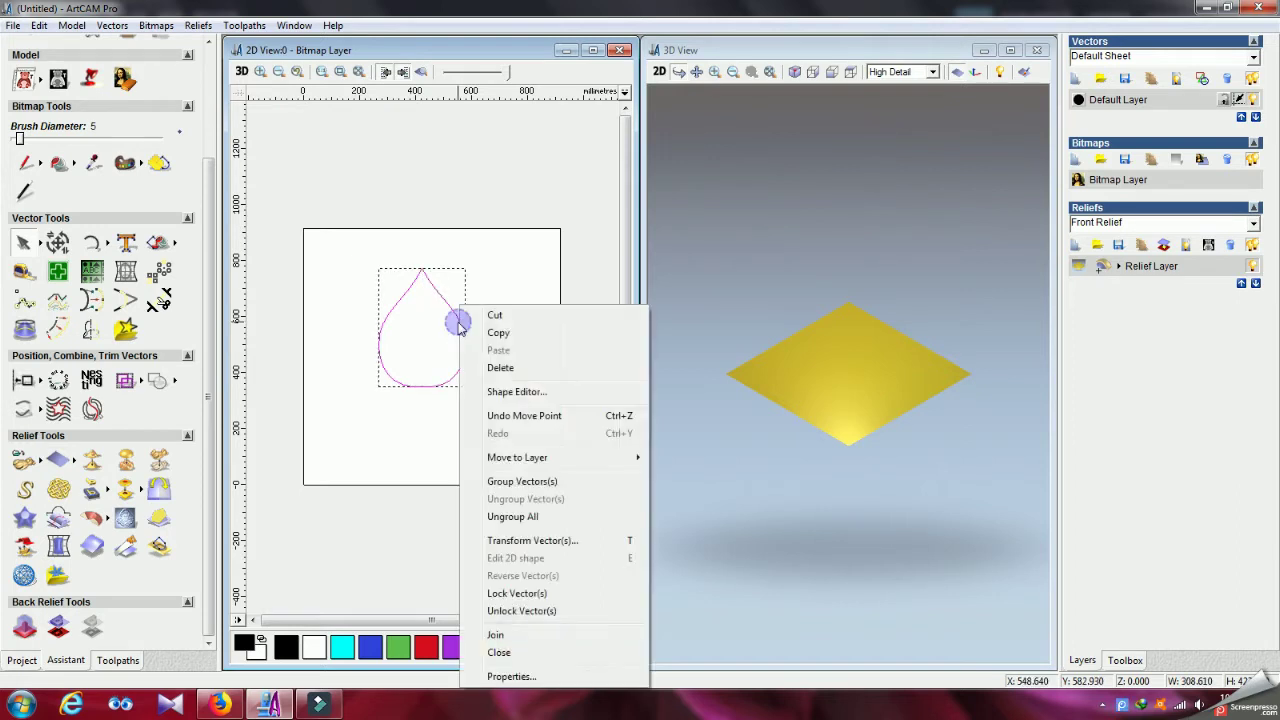
click(523, 634)
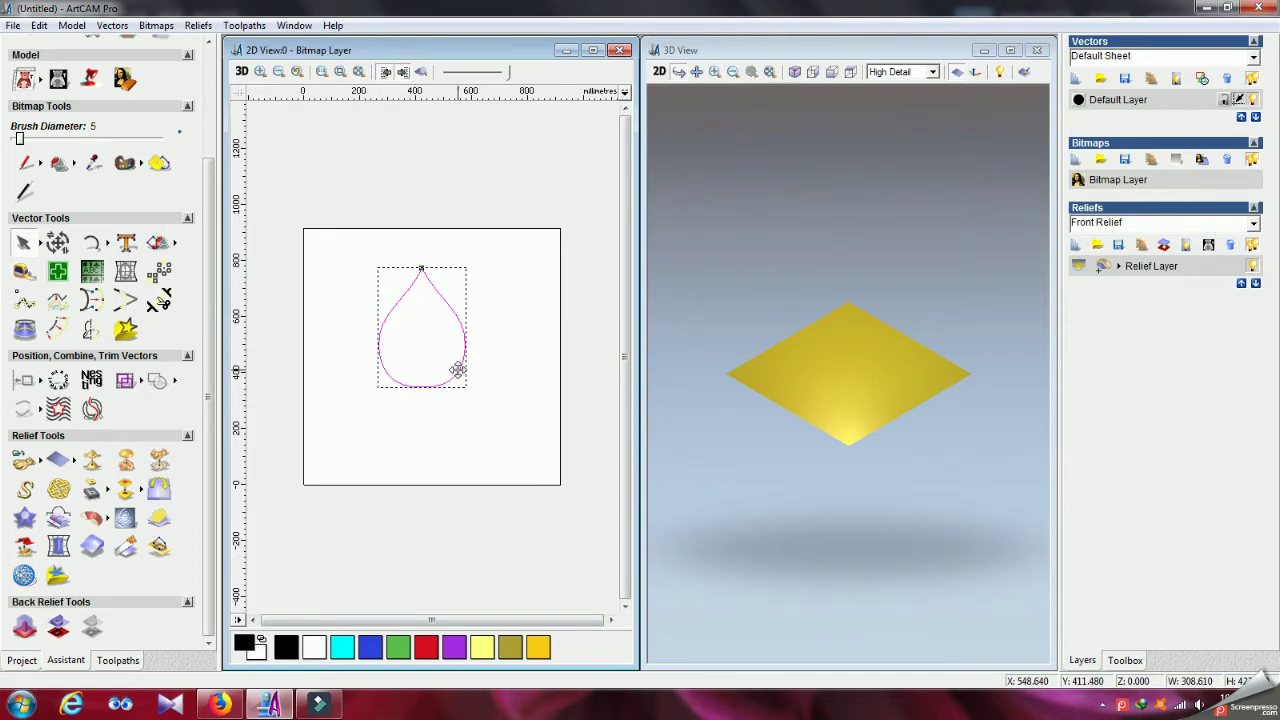
right_click(458, 368)
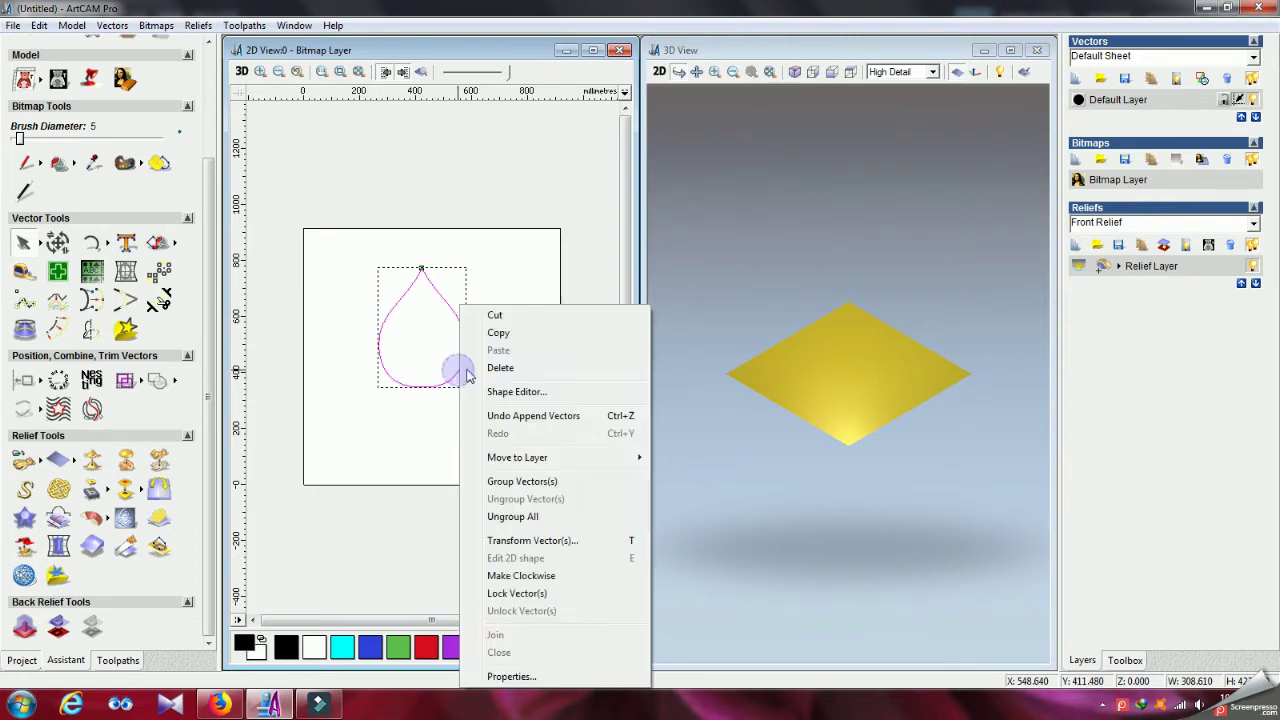
click(427, 452)
Step: Move the joined teardrop down near the page's centre and place a copy overlapping it on the left
click(451, 384)
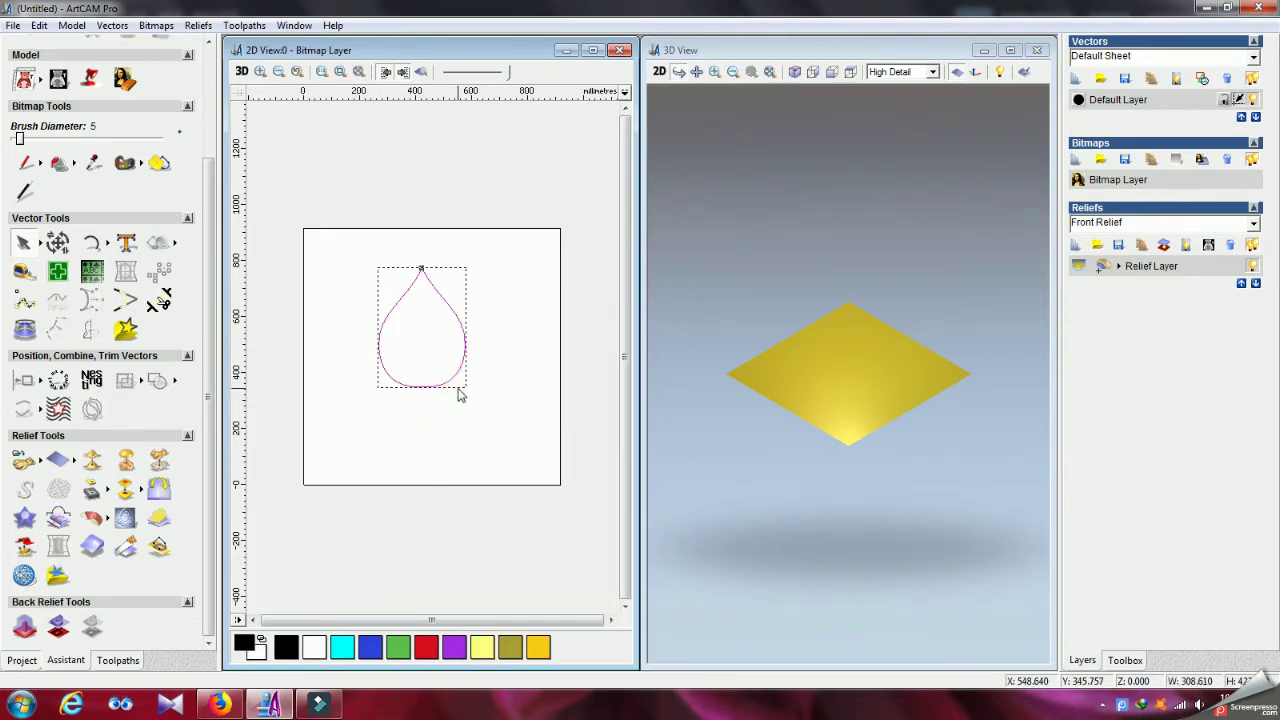
drag(460, 323, 467, 349)
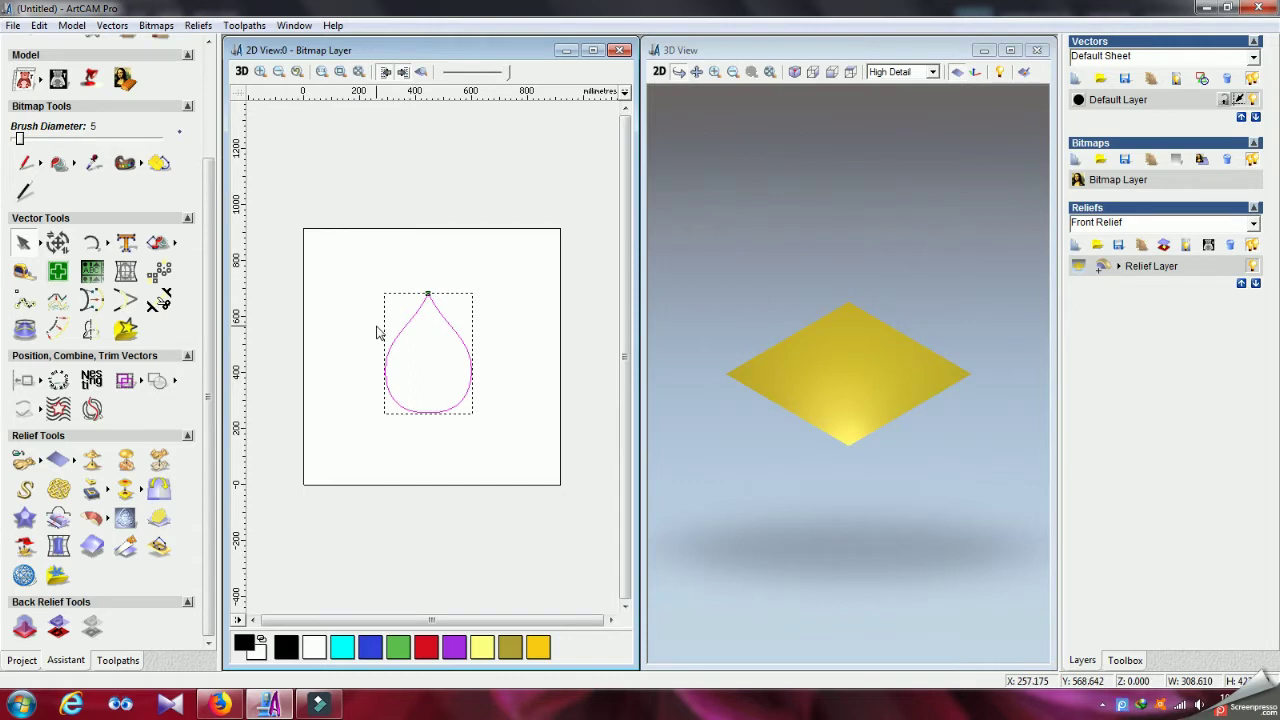
drag(392, 338, 358, 330)
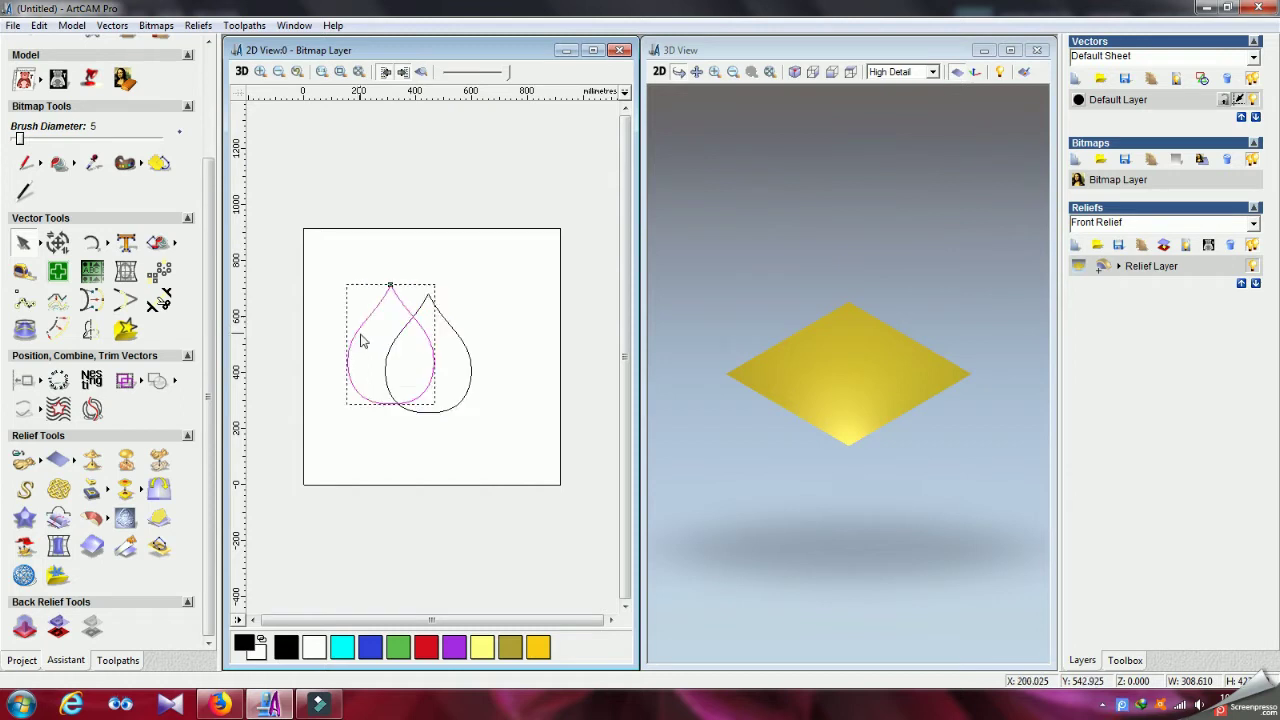
Step: Transform the copied teardrop with a slight tilt and lower height, and narrow it to about 248 mm wide
click(60, 244)
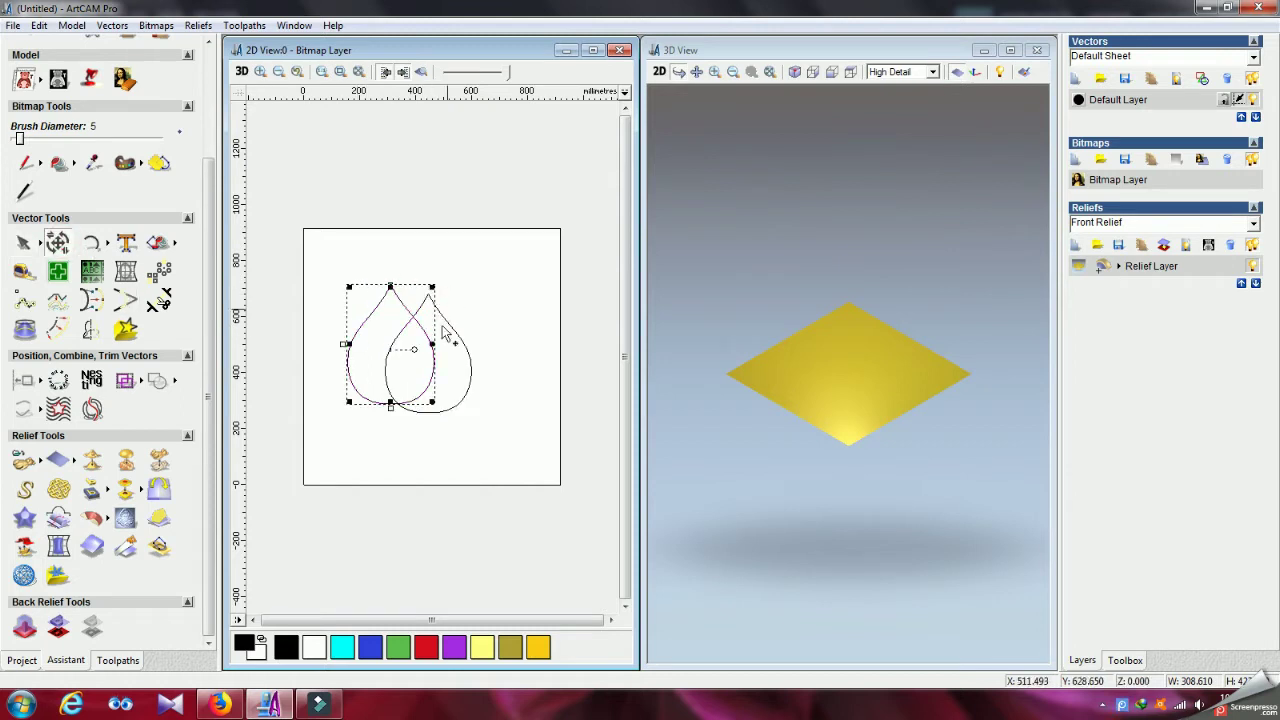
drag(415, 347, 437, 393)
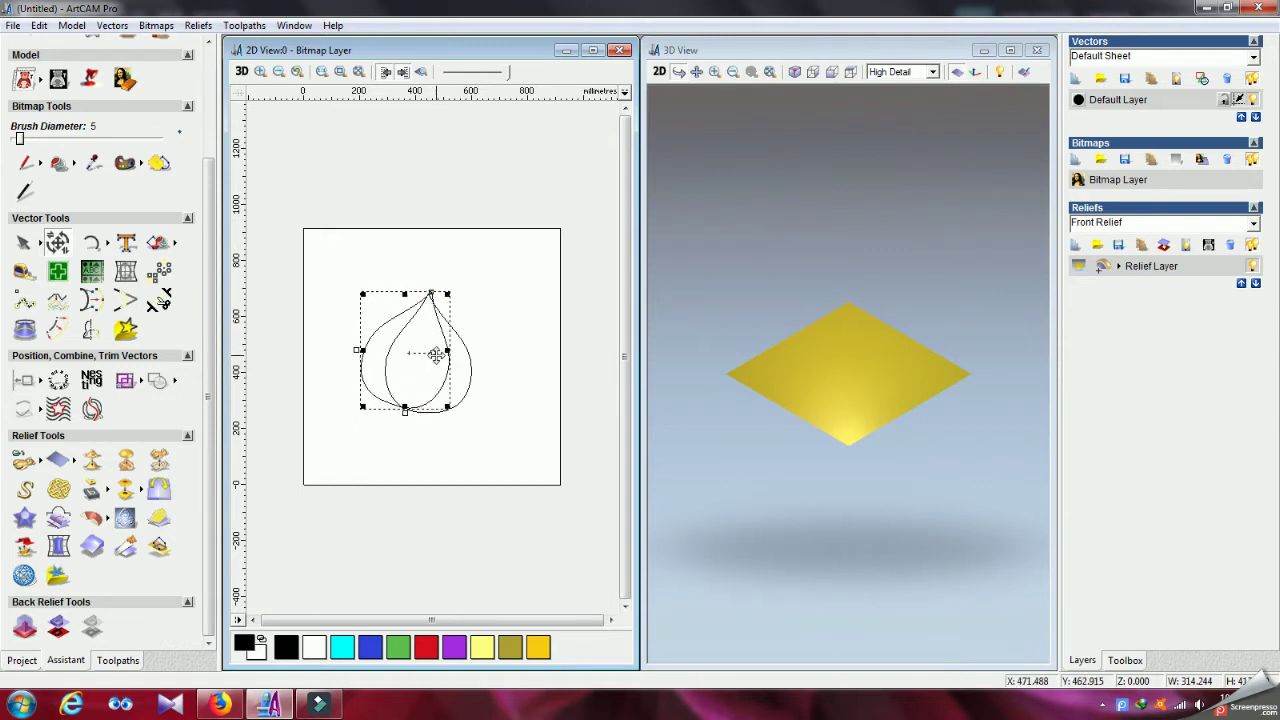
mouse_move(432, 349)
mouse_down()
mouse_move(423, 337)
mouse_move(430, 345)
mouse_up()
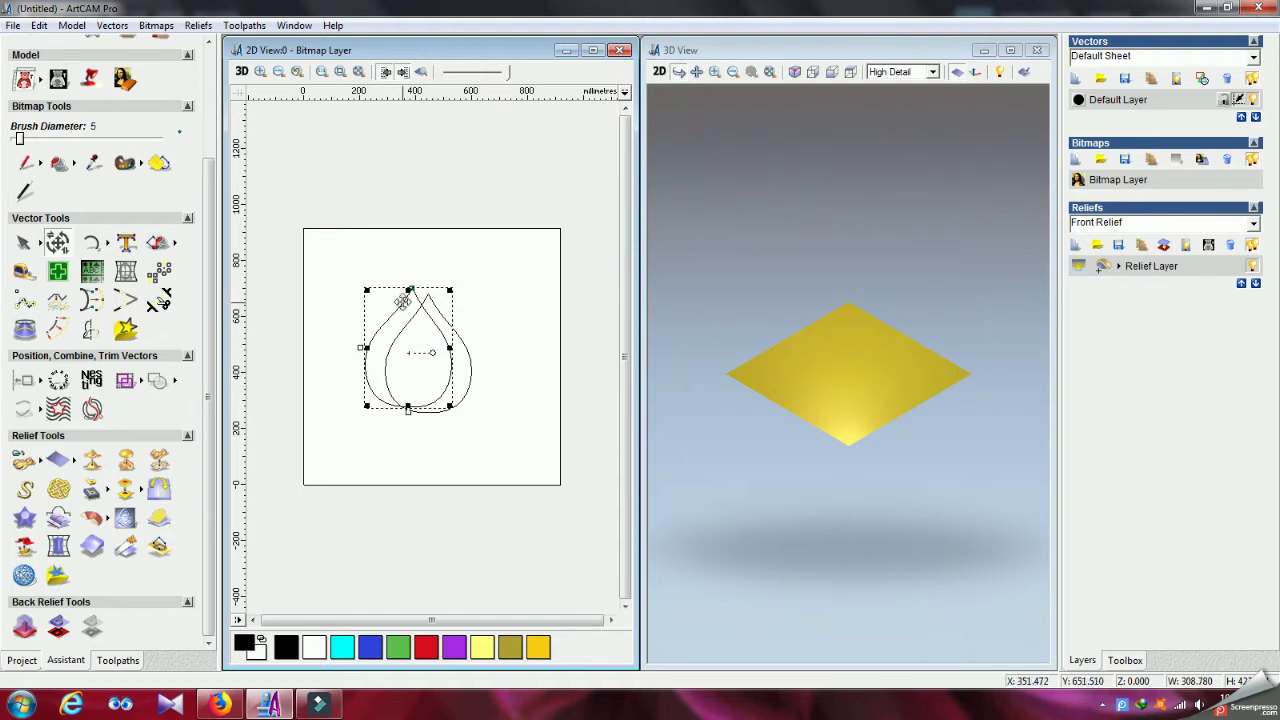
drag(410, 289, 410, 300)
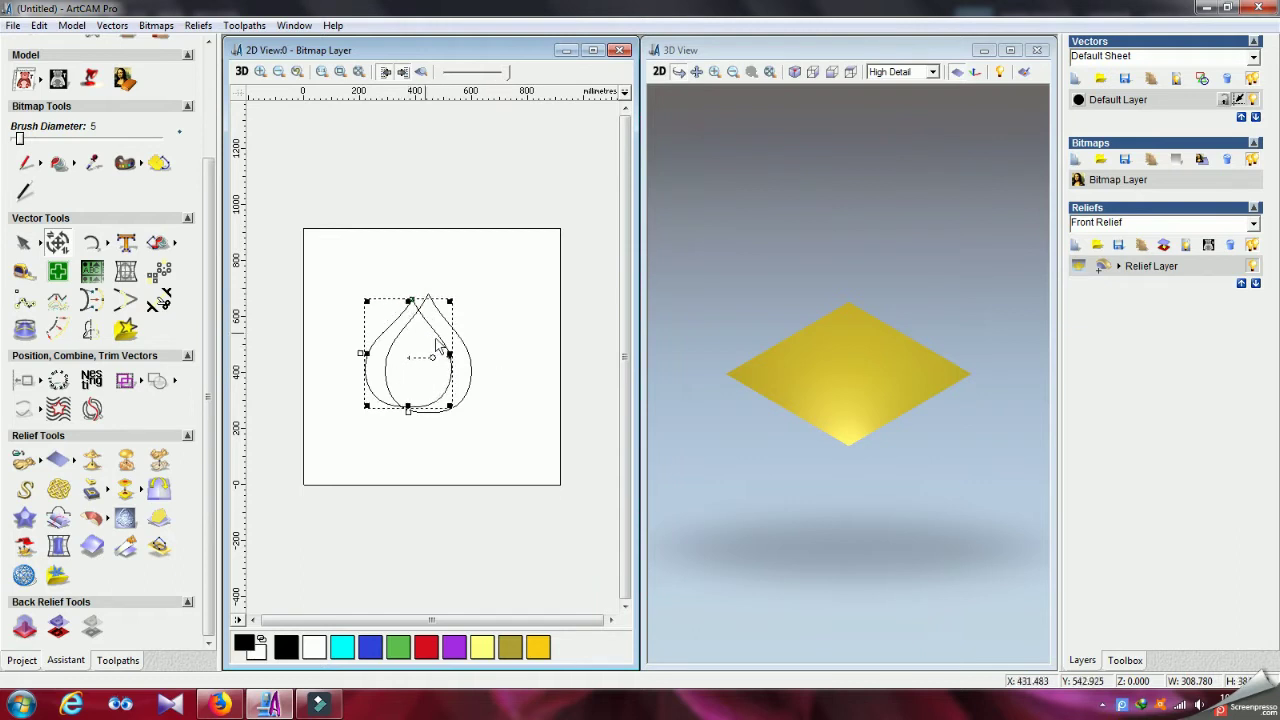
drag(443, 356, 435, 356)
Step: Nudge the reduced teardrop left so its inner side reaches the central teardrop's vertical axis
key(Left)
key(Left)
key(Left)
key(Left)
key(Left)
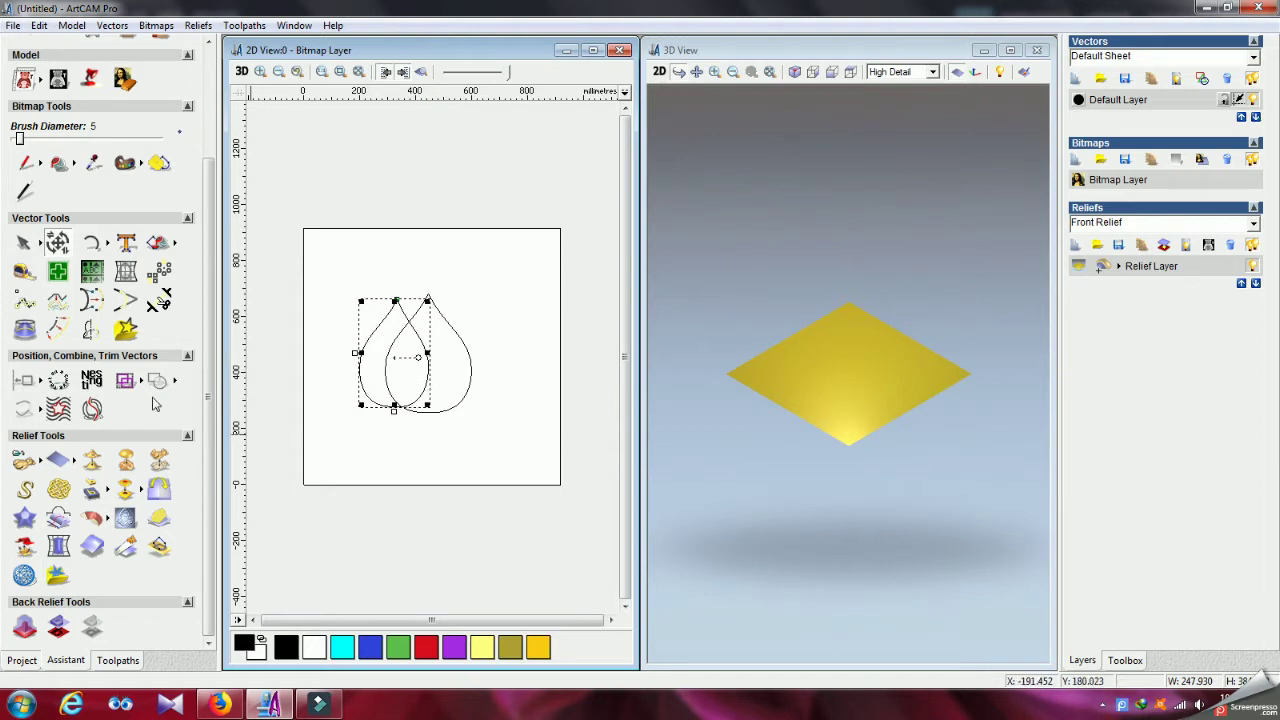
Step: Mirror the reduced teardrop horizontally to the right, keeping a copy of the original vector
click(90, 330)
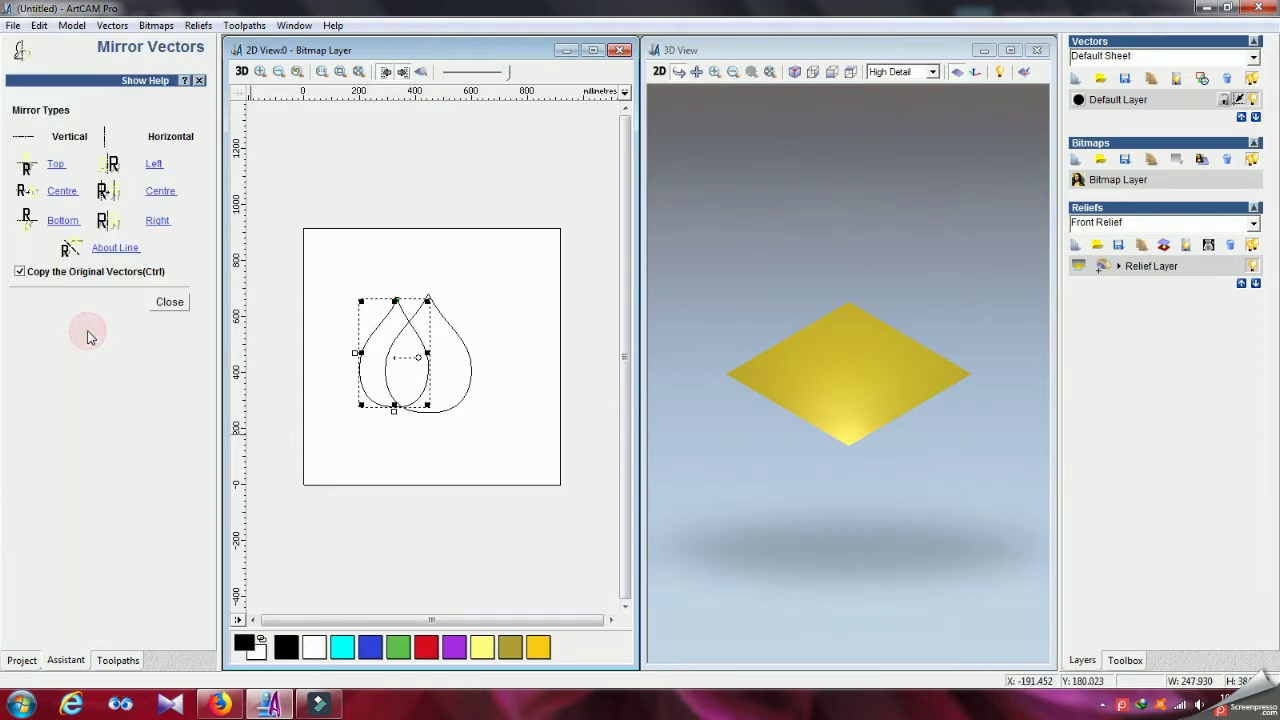
click(155, 222)
click(169, 302)
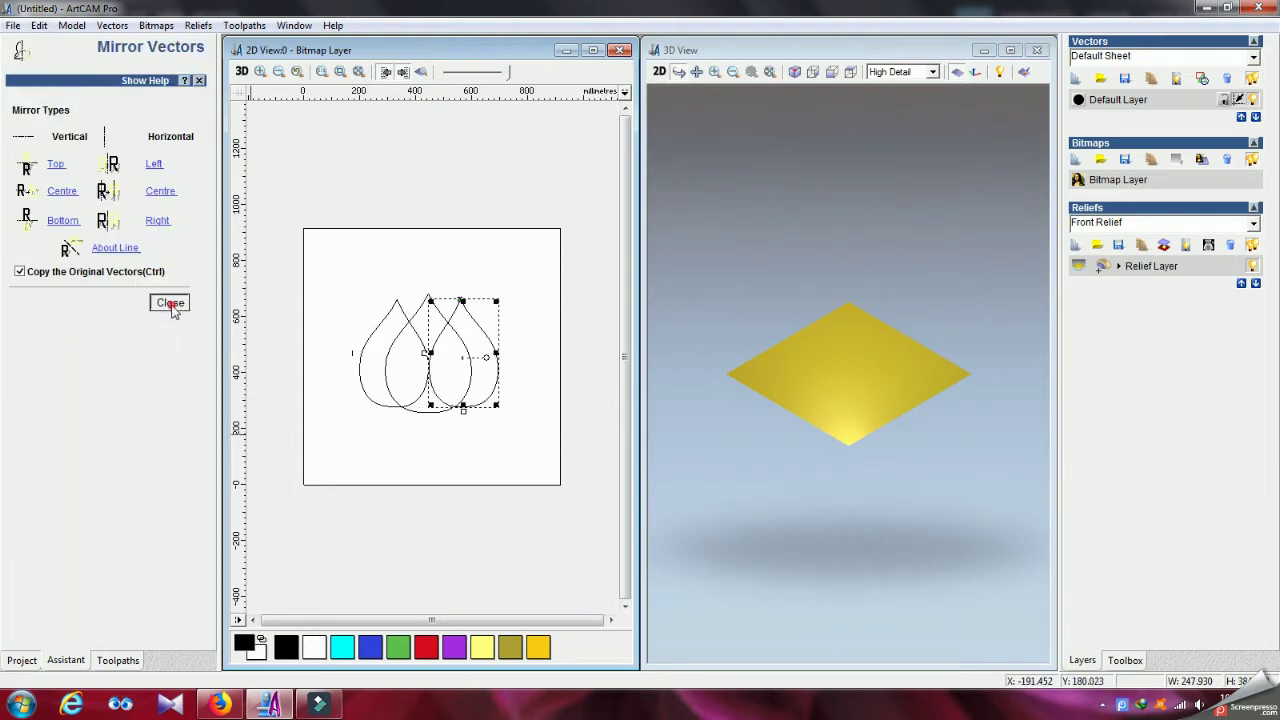
Step: Duplicate the mirrored teardrop on the right and offset the duplicate further right as an outer petal
click(505, 370)
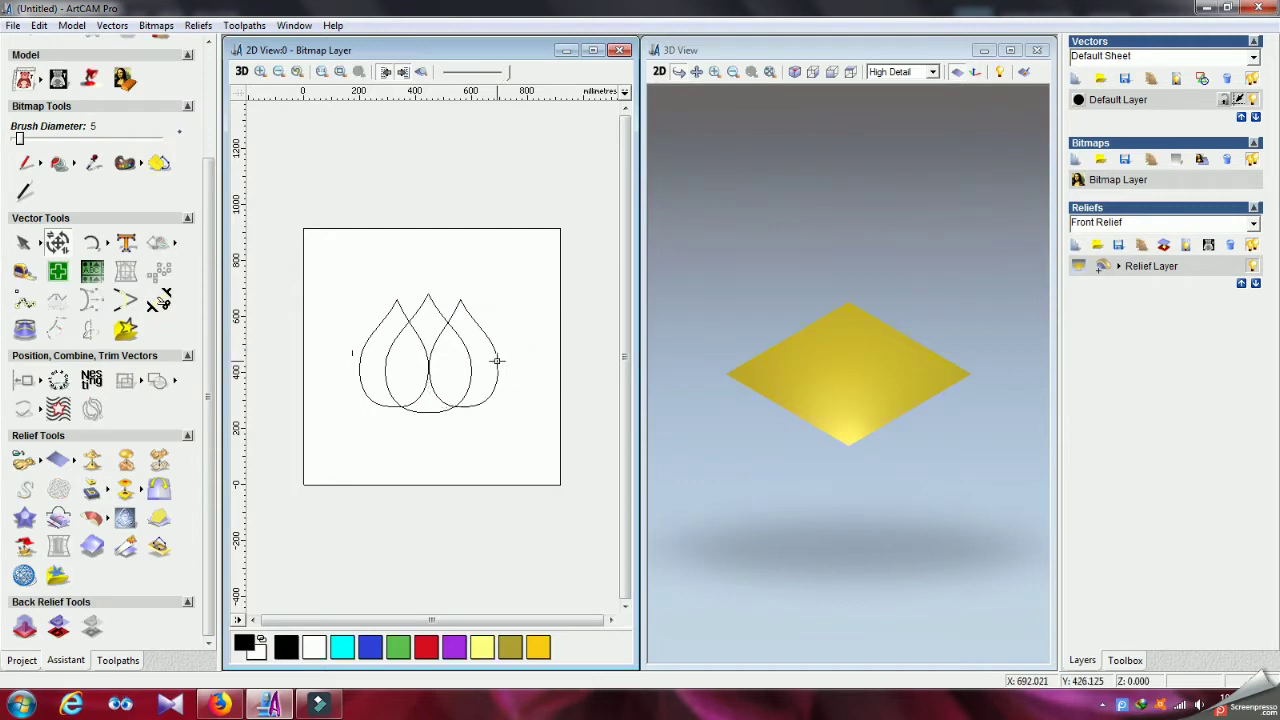
click(496, 357)
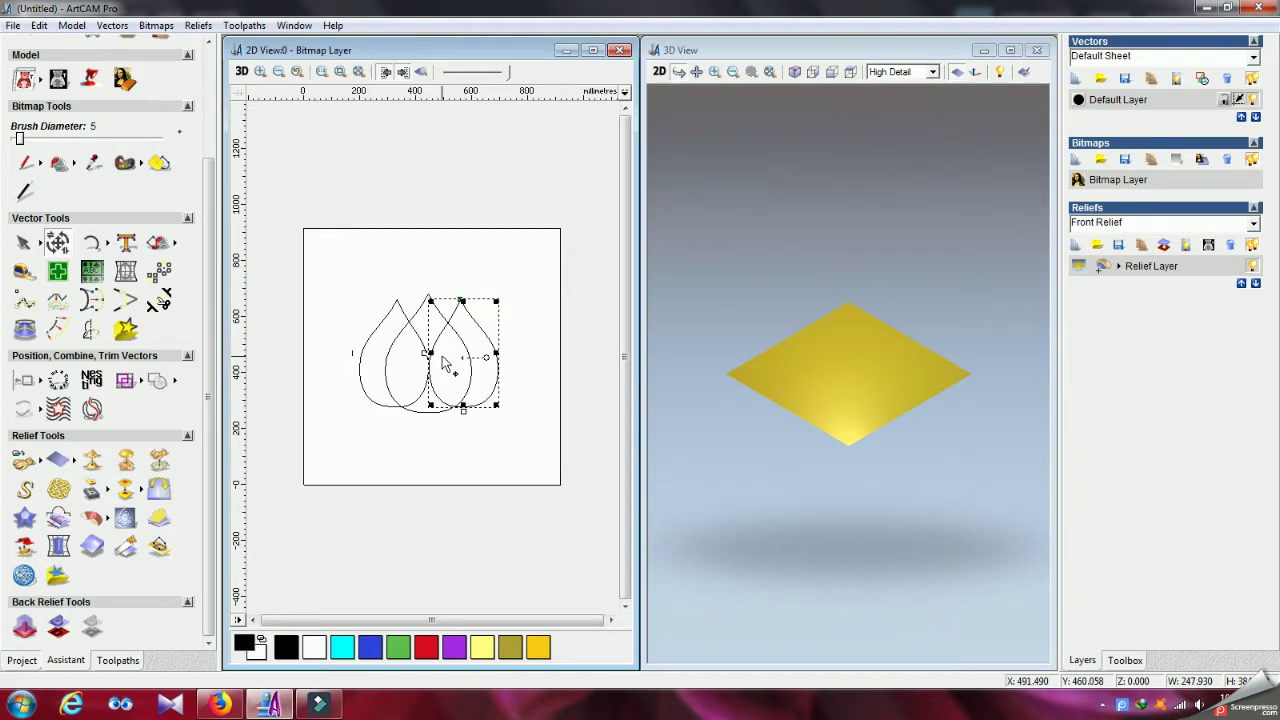
key(Right)
key(Right)
key(Right)
key(Right)
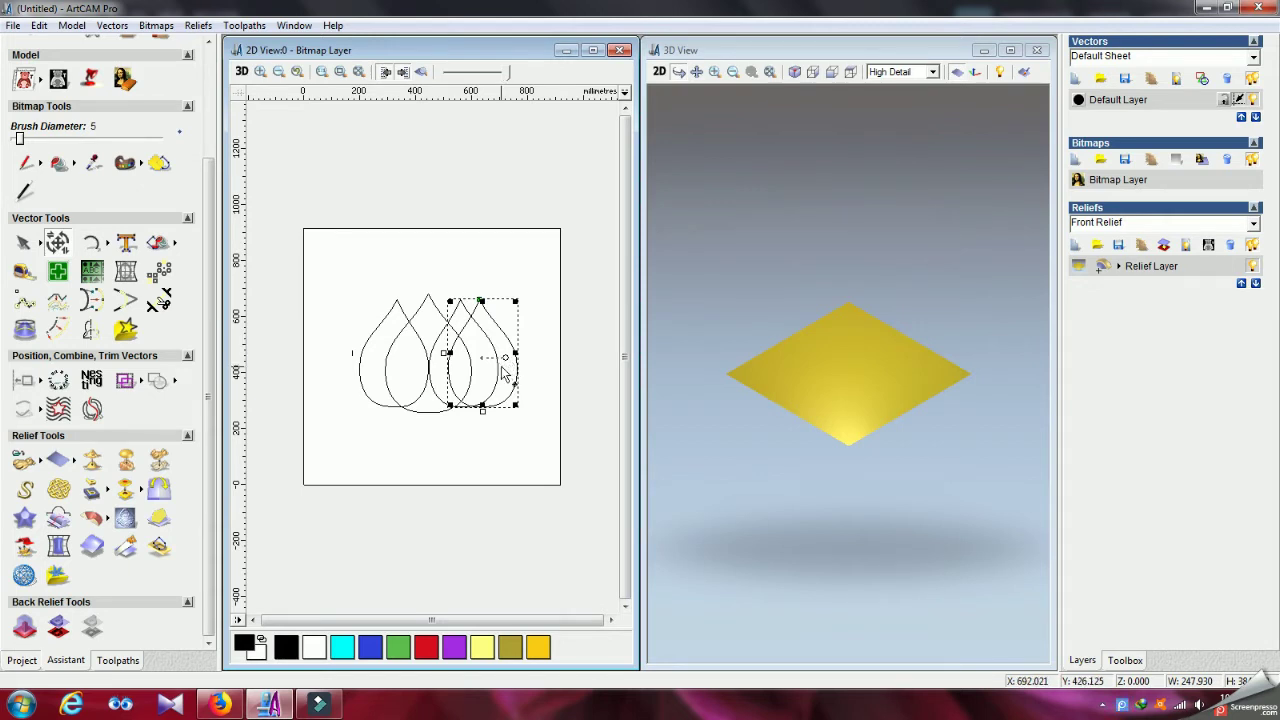
Step: Tilt the outer right petal so its tip leans outward and reduce it to about 205 mm wide
click(506, 362)
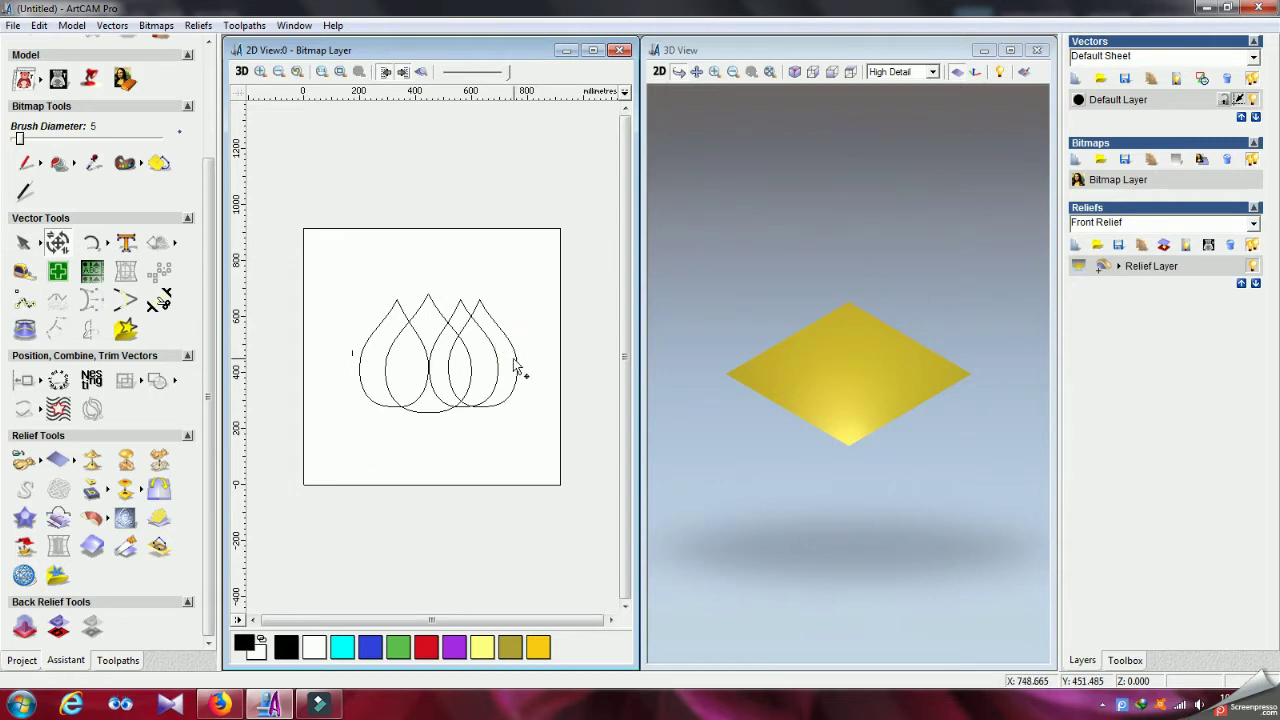
click(515, 366)
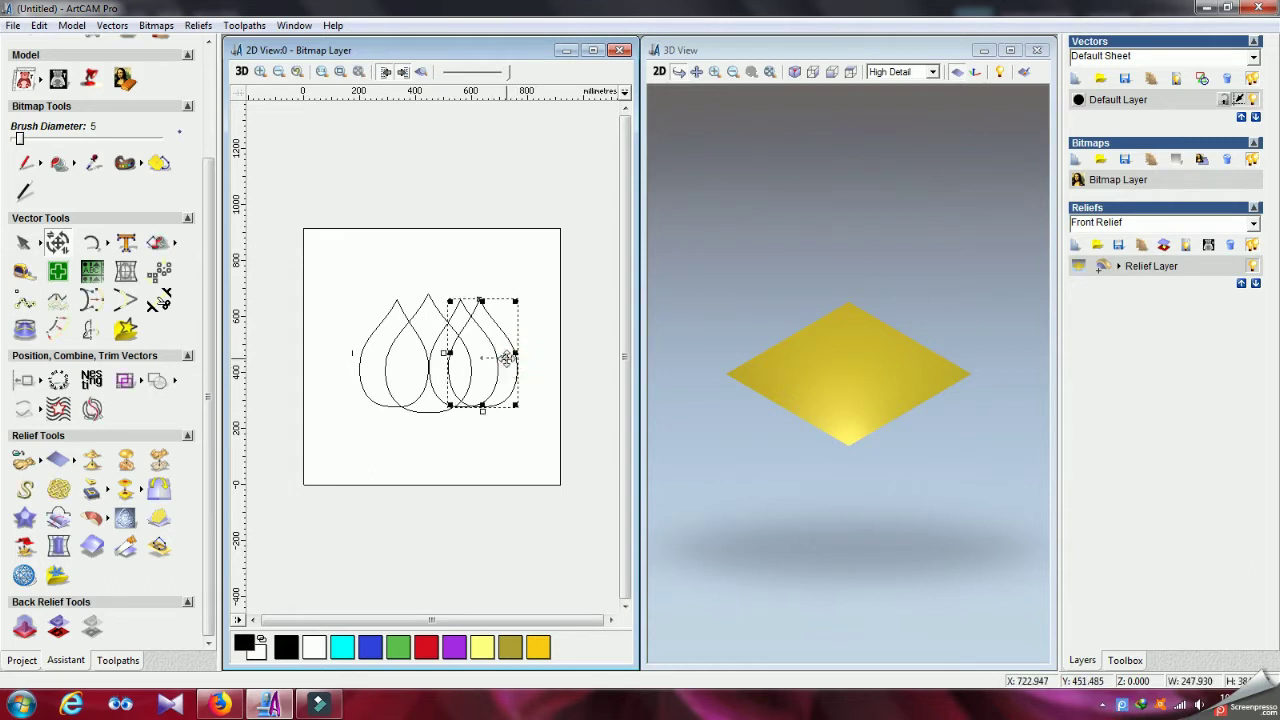
click(506, 368)
drag(514, 351, 483, 348)
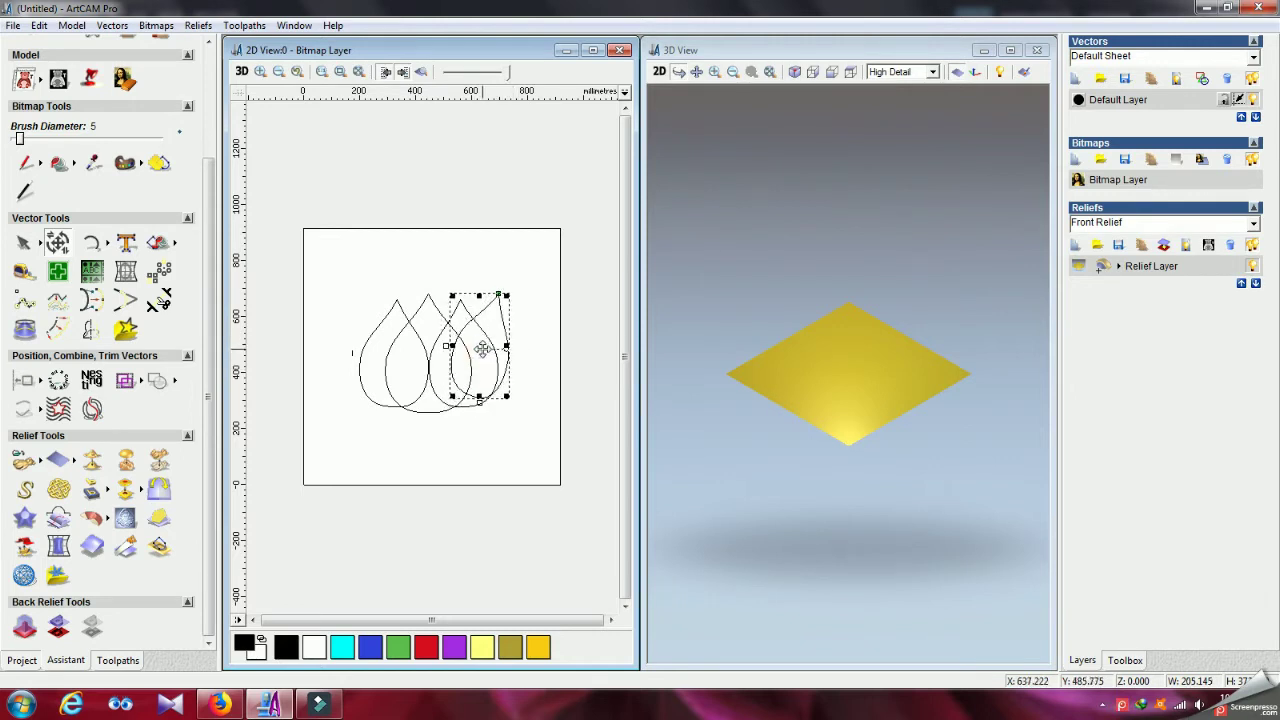
click(562, 336)
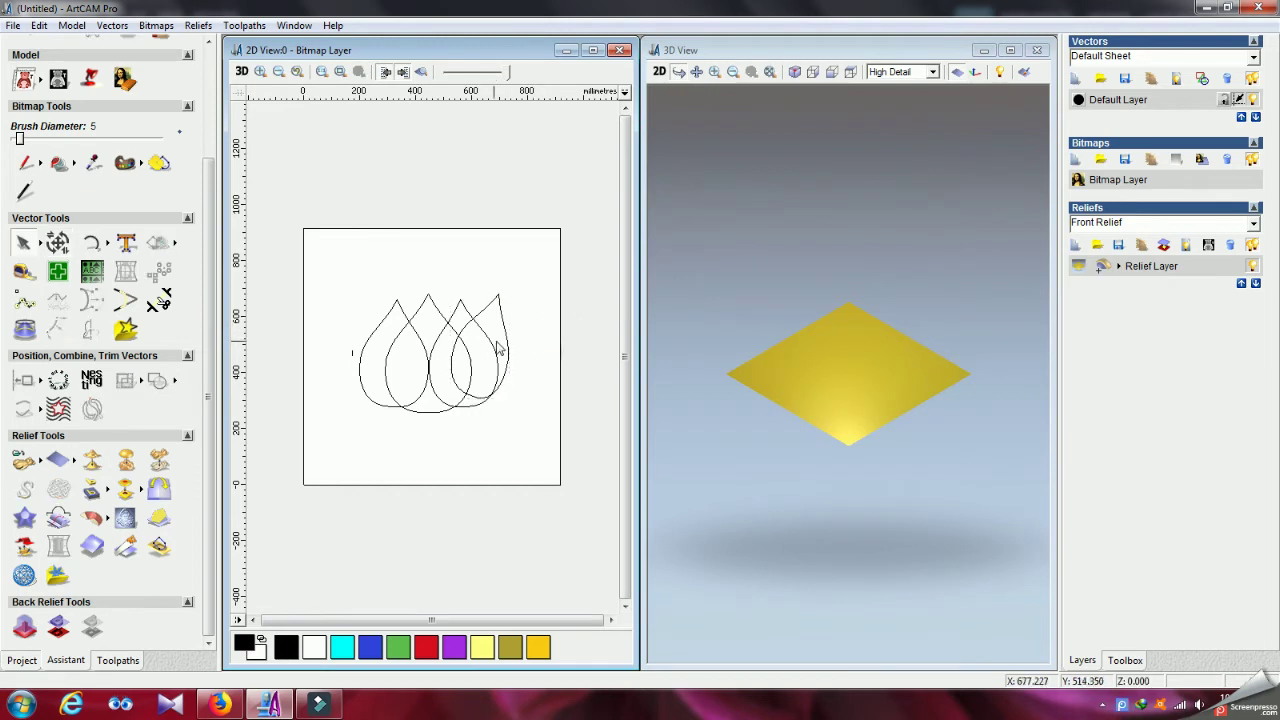
Step: Reduce the outer right petal's height slightly by lowering its tip
click(507, 344)
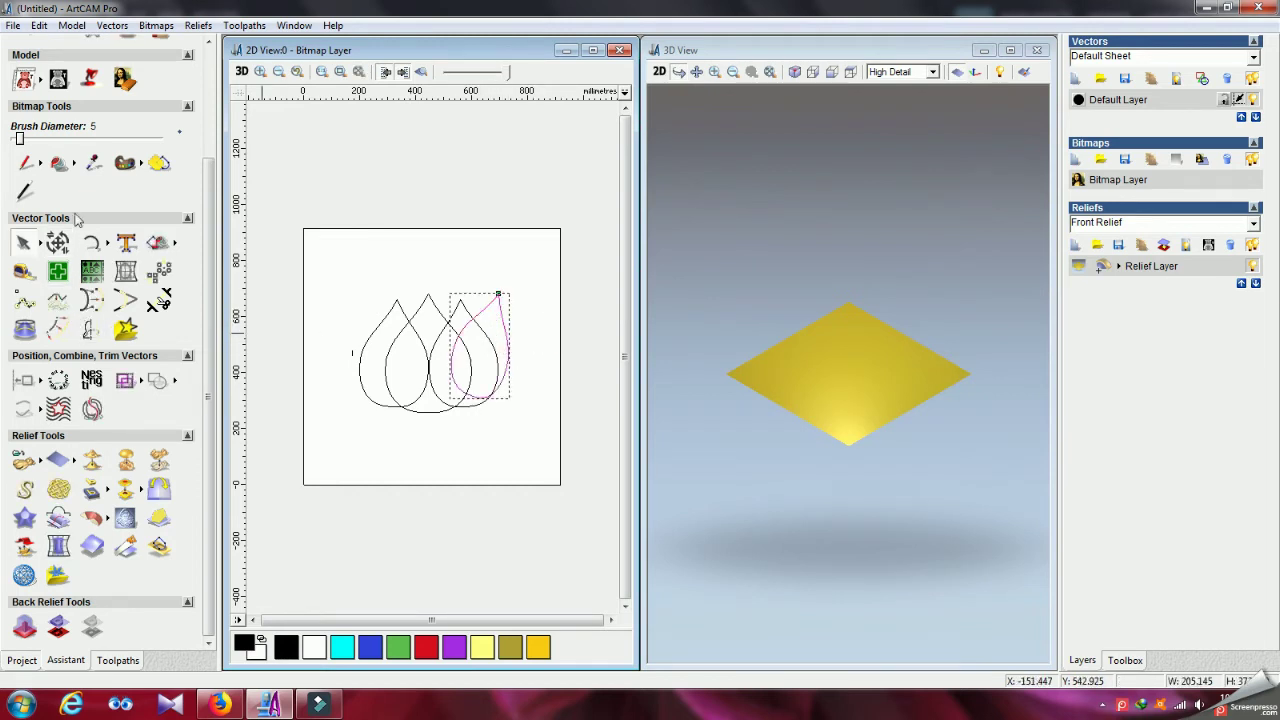
click(57, 242)
drag(477, 297, 477, 304)
click(539, 323)
click(508, 360)
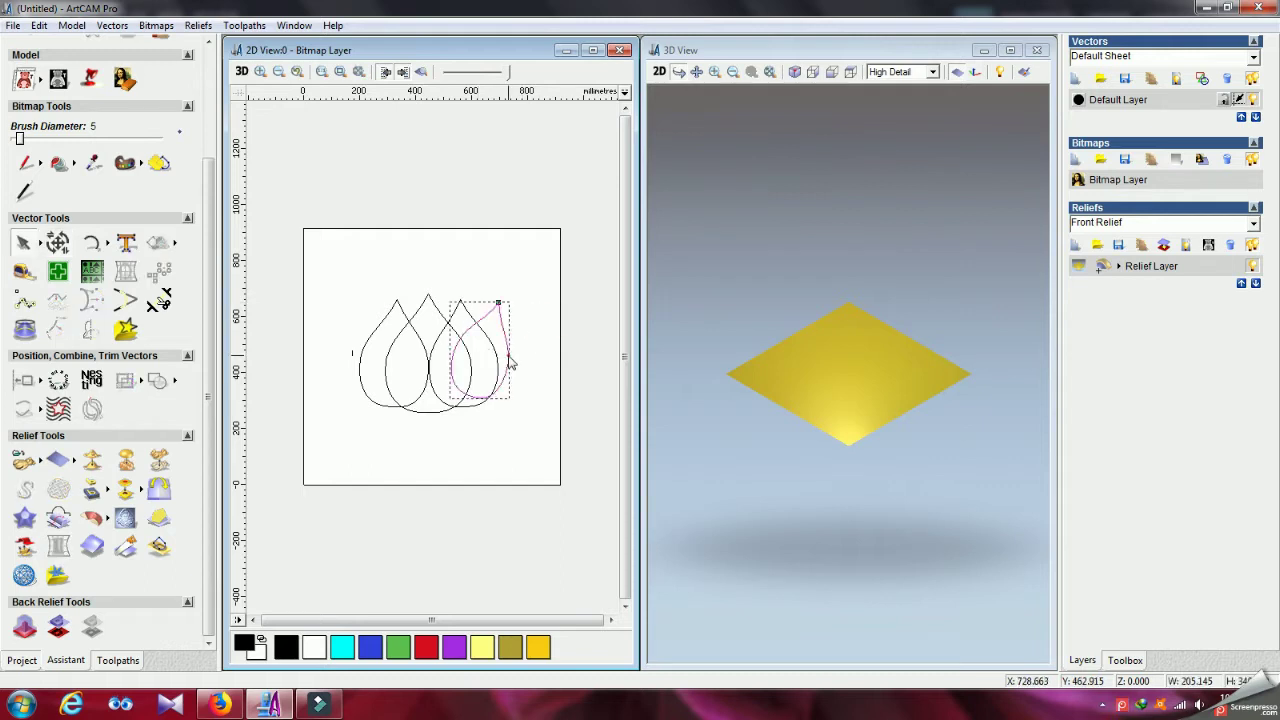
Step: Mirror the outer right petal horizontally to the left, keeping a copy of the original vector
click(90, 331)
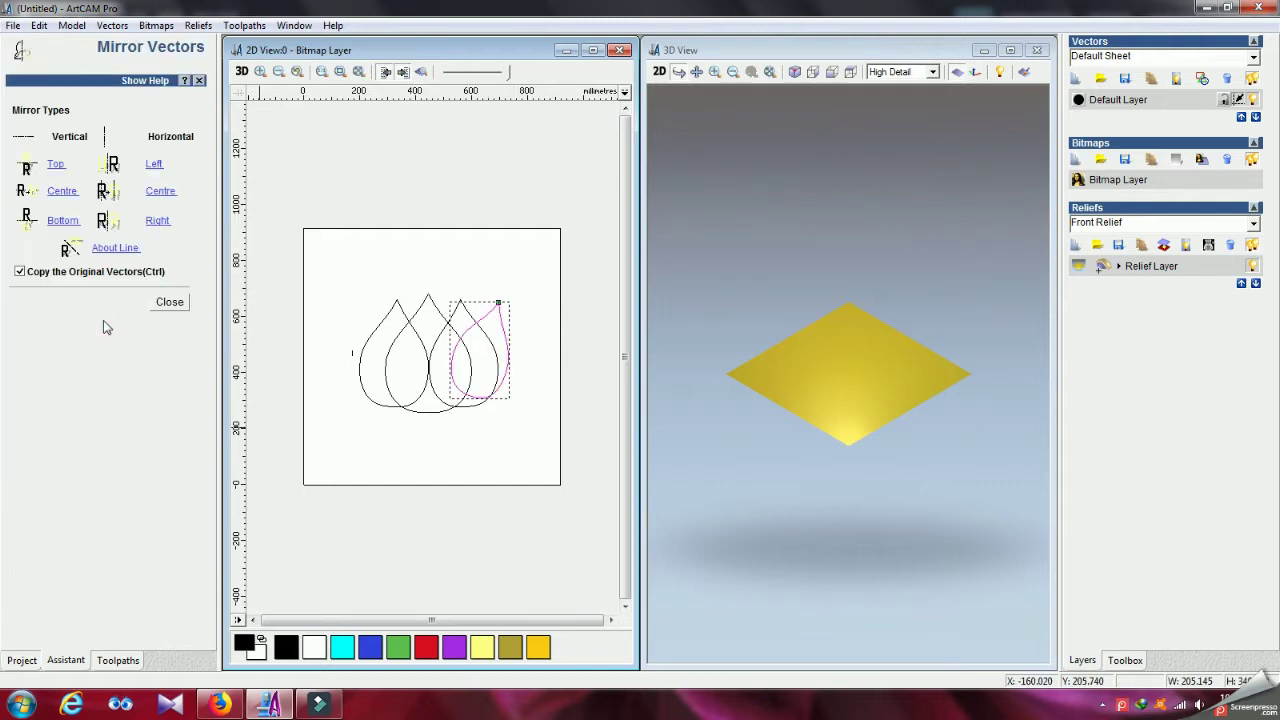
click(153, 165)
click(170, 302)
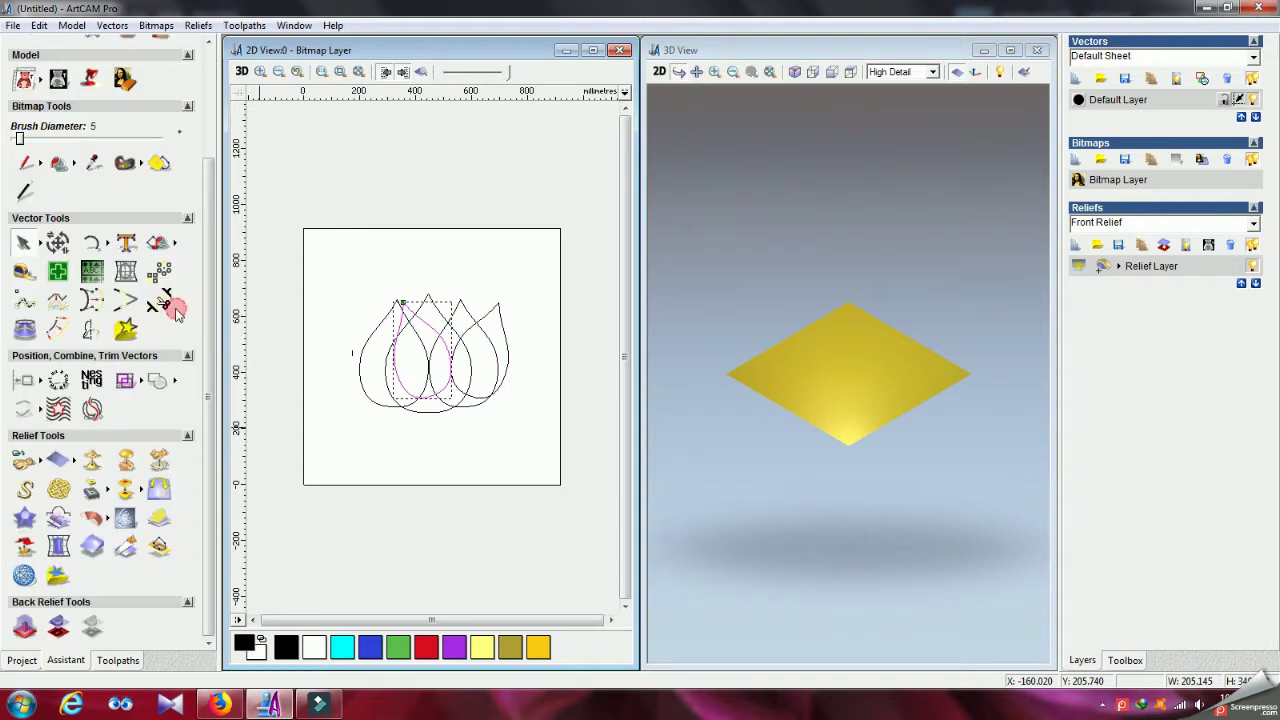
Step: Nudge the mirrored outer petal left until it sits symmetrically on the flower's left edge, and deselect it
key(Left)
key(Left)
key(Left)
key(Left)
key(Left)
key(Left)
key(Left)
key(Left)
key(Left)
key(Left)
key(Left)
key(Left)
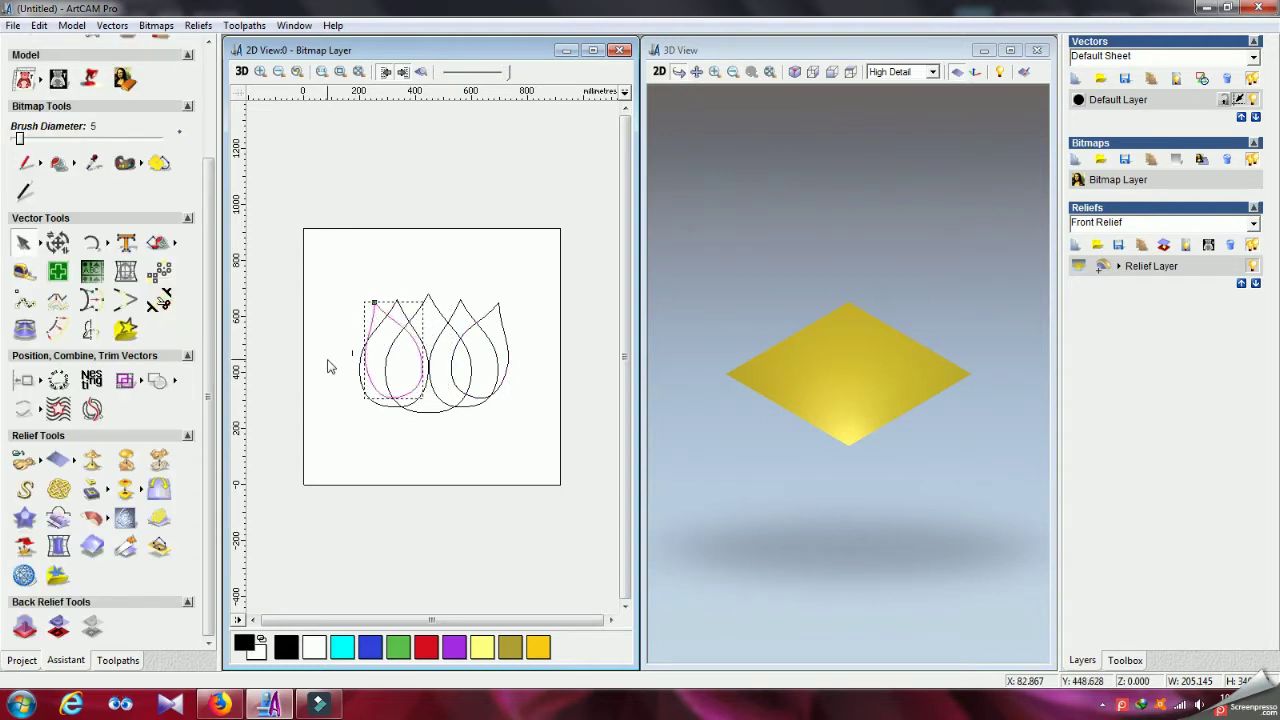
key(Left)
key(Left)
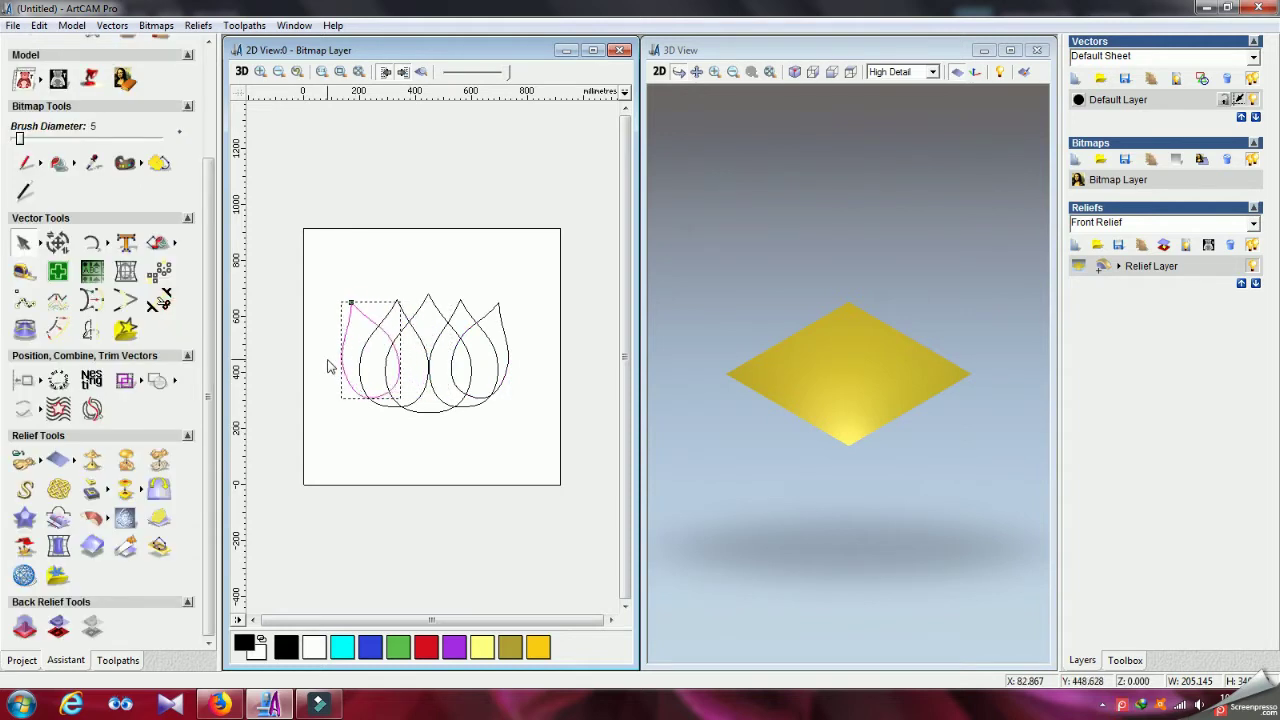
click(375, 429)
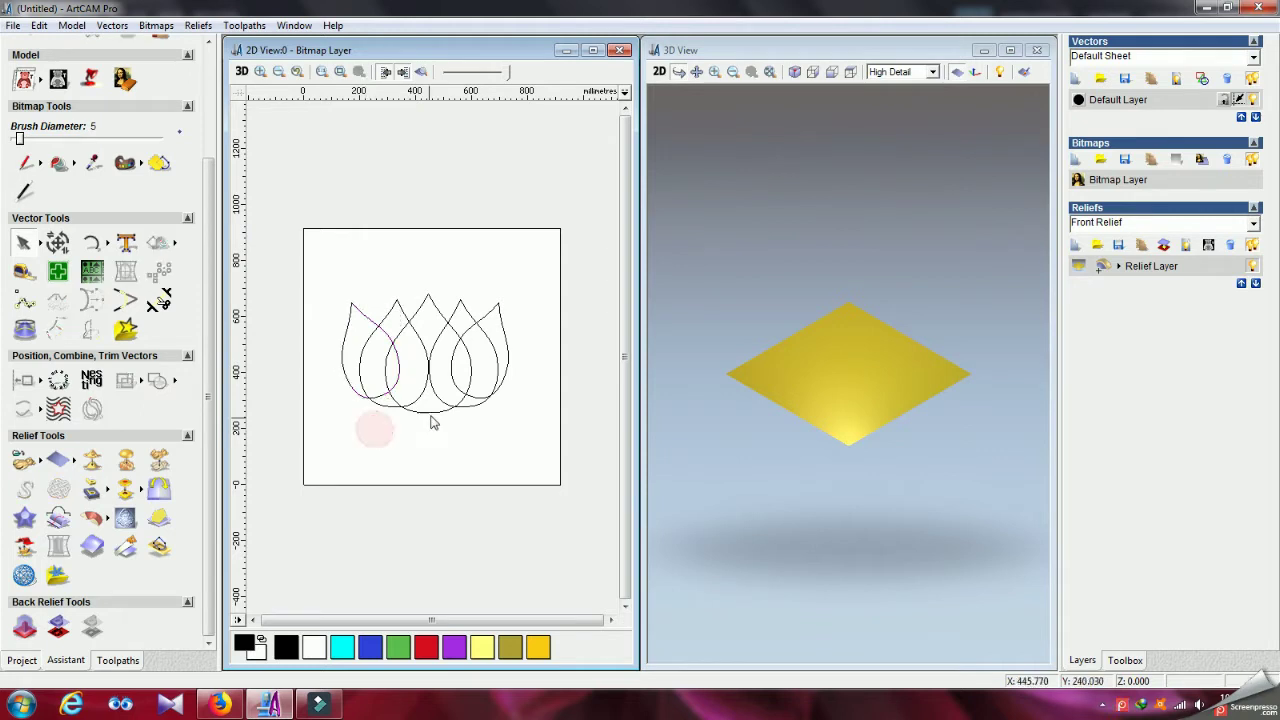
Step: Draw a Start - End - Point On Arc semicircle with a radius of about 100 mm, bulging right beneath the central petal
click(92, 243)
click(427, 403)
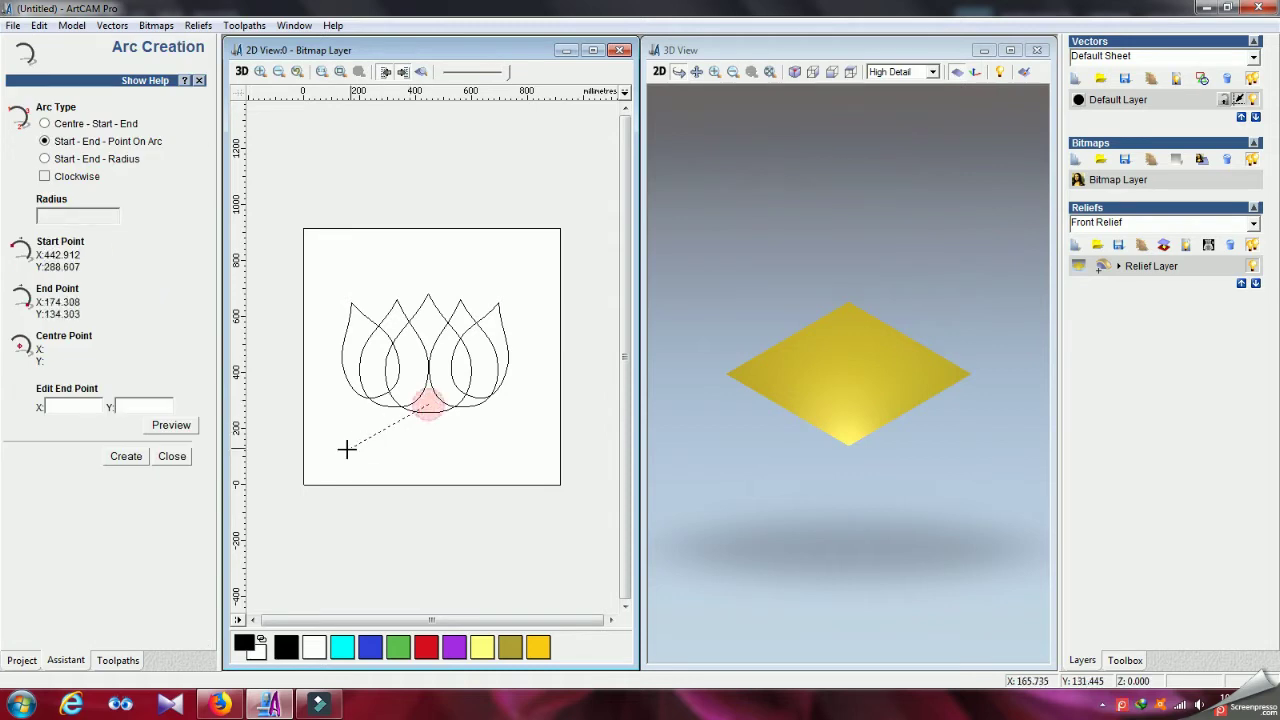
click(425, 459)
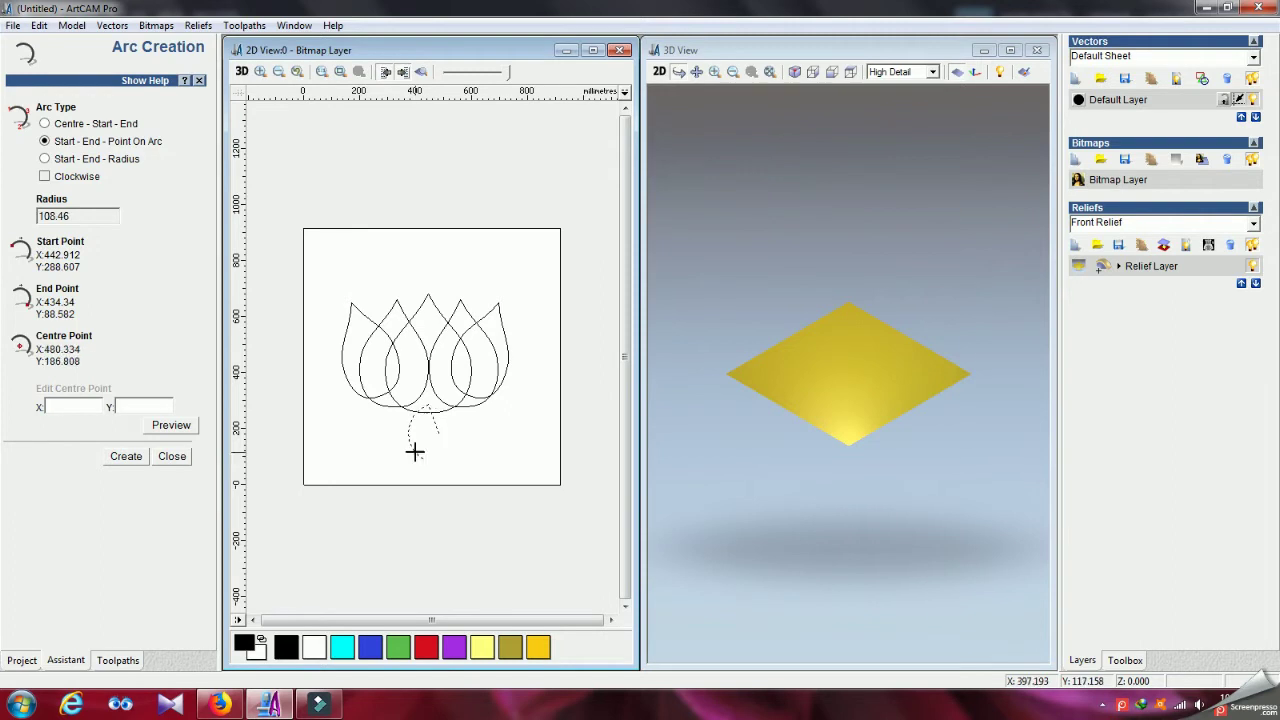
click(386, 449)
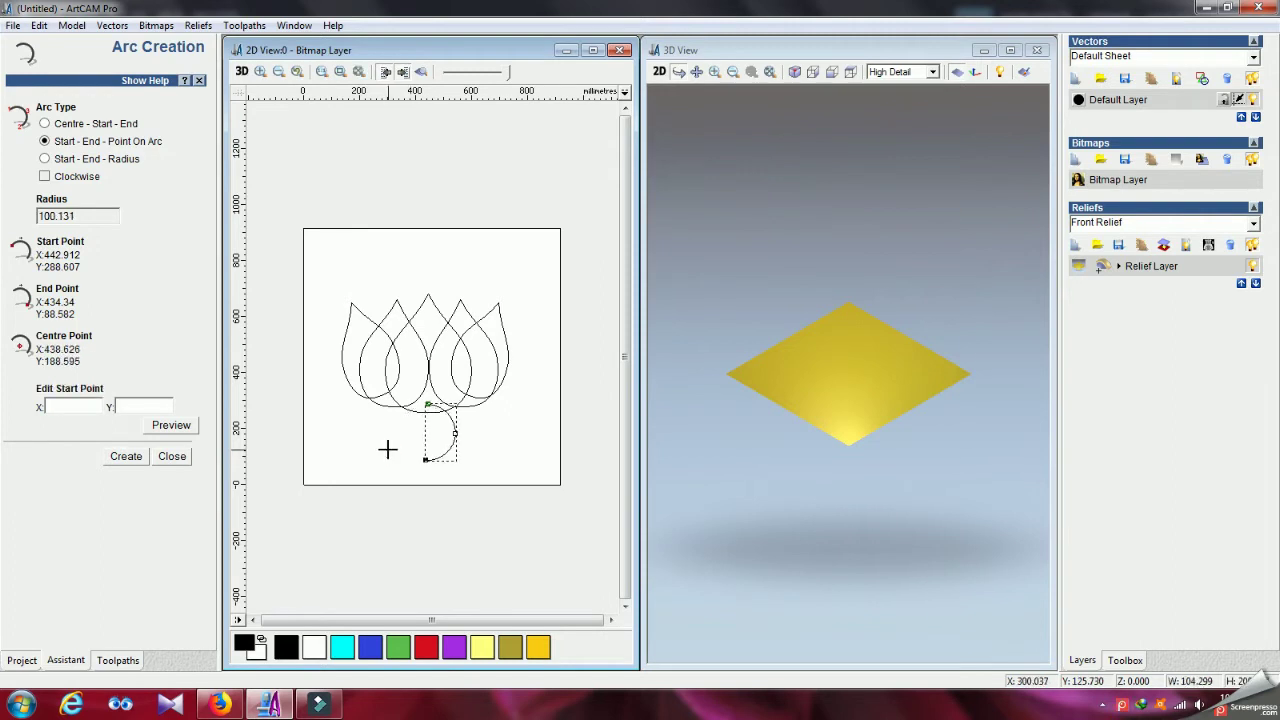
click(171, 456)
Step: Shift the semicircle to the right and mirror it horizontally to the left, keeping a copy of the original vector
key(Right)
key(Right)
key(Right)
key(Right)
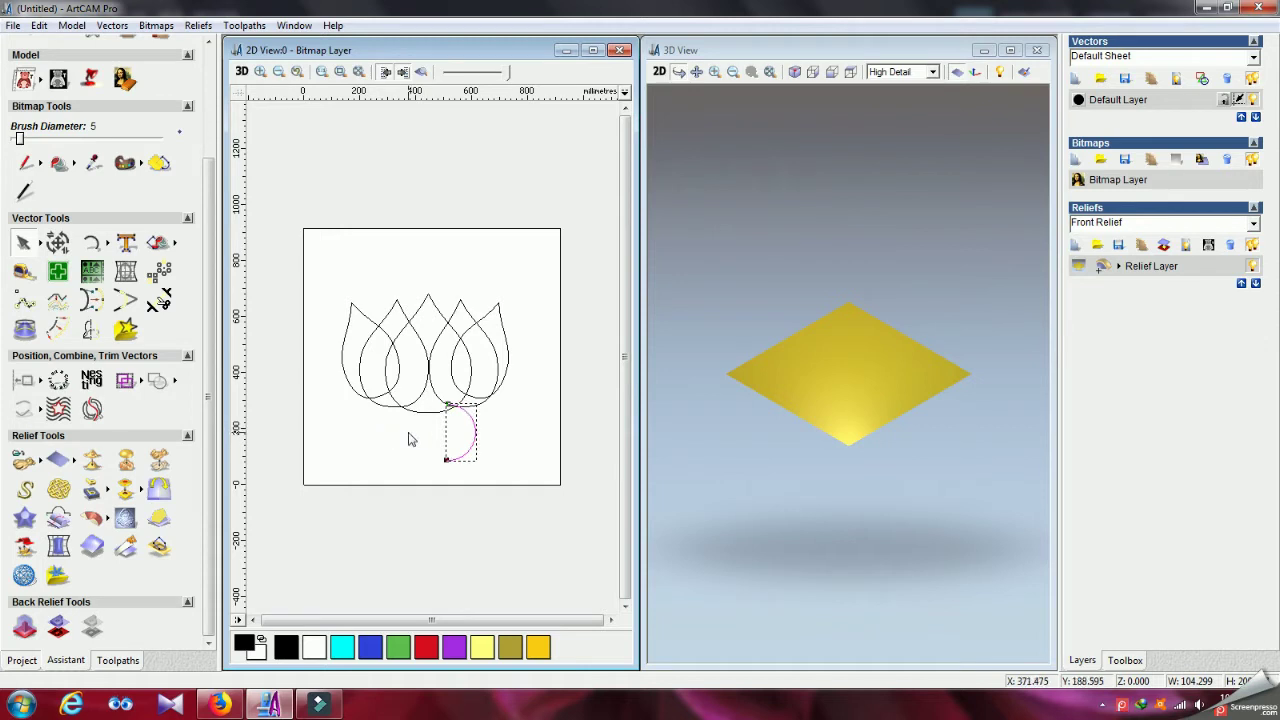
click(91, 329)
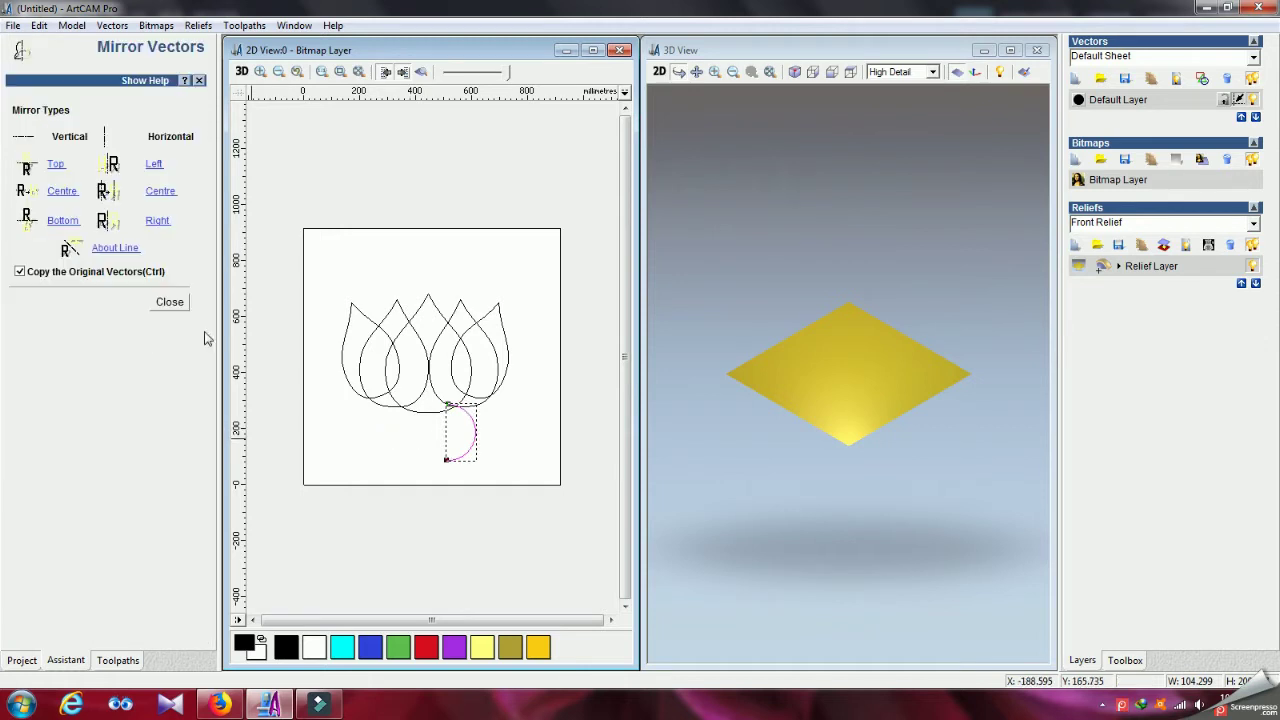
click(153, 166)
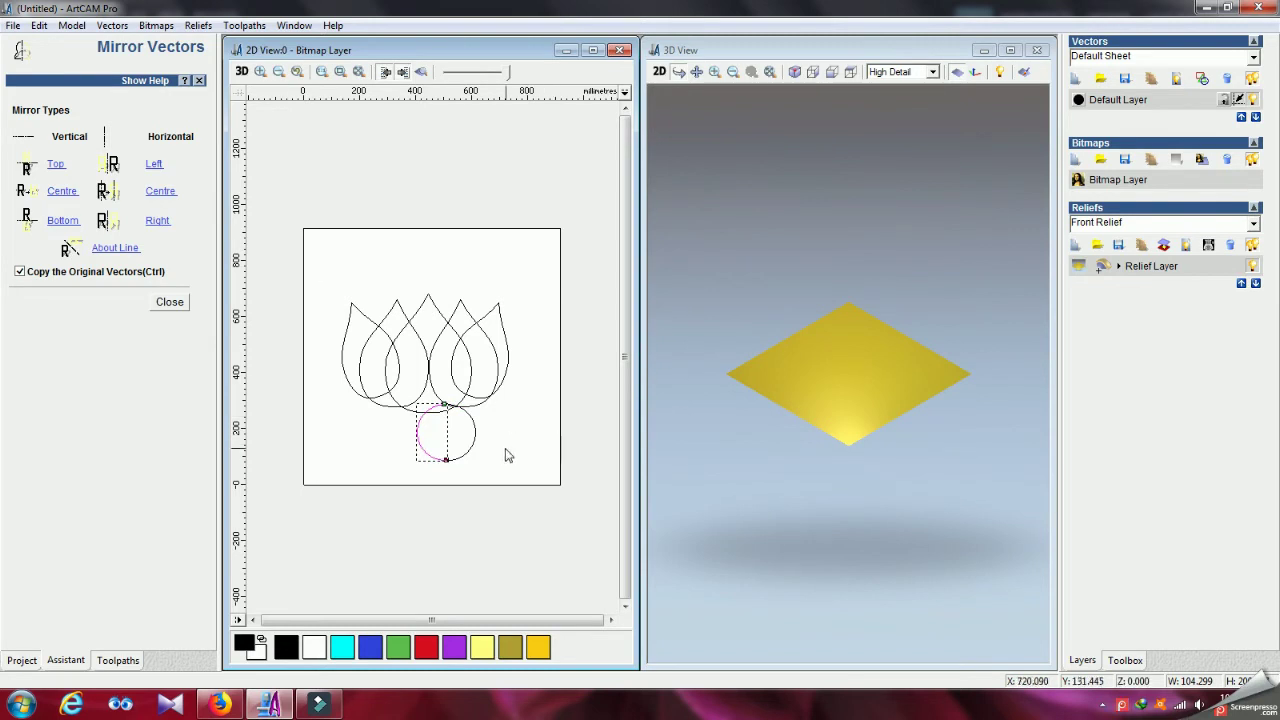
click(169, 301)
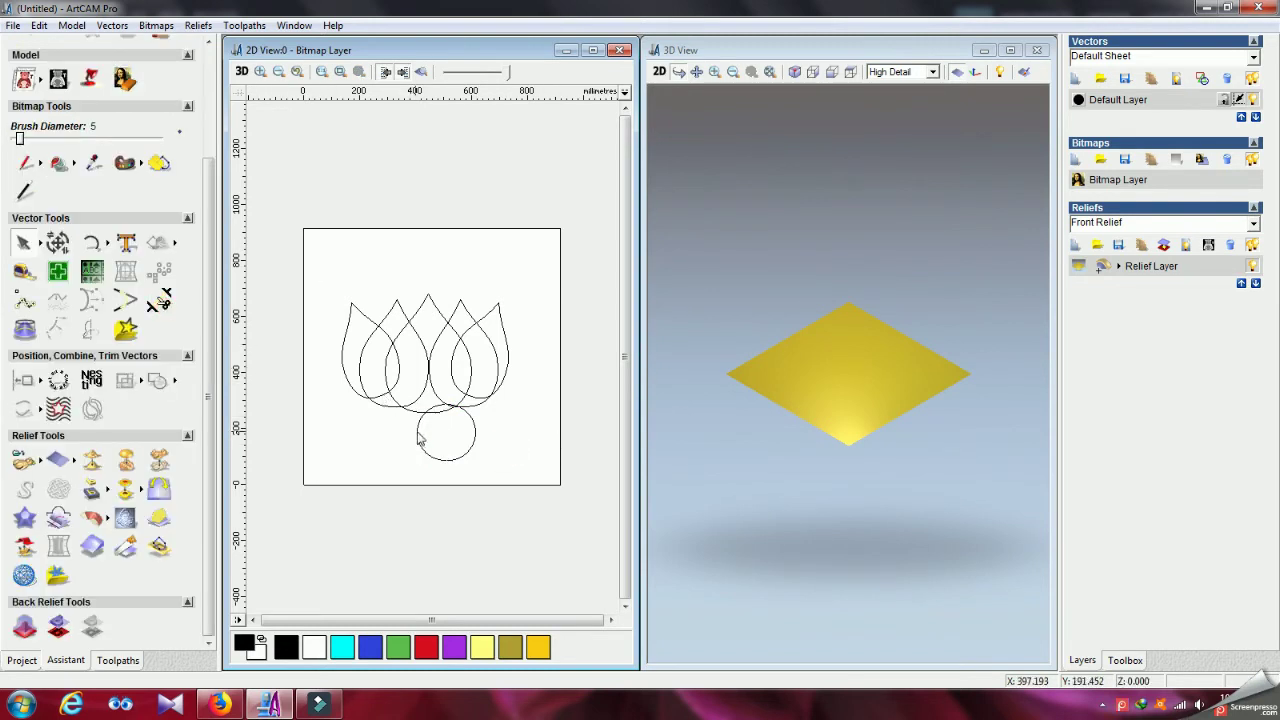
Step: Spread the two semicircles apart beneath the central petal by nudging the mirrored one left, and adjust the right one slightly leftward
key(Left)
key(Left)
key(Left)
key(Left)
key(Left)
key(Left)
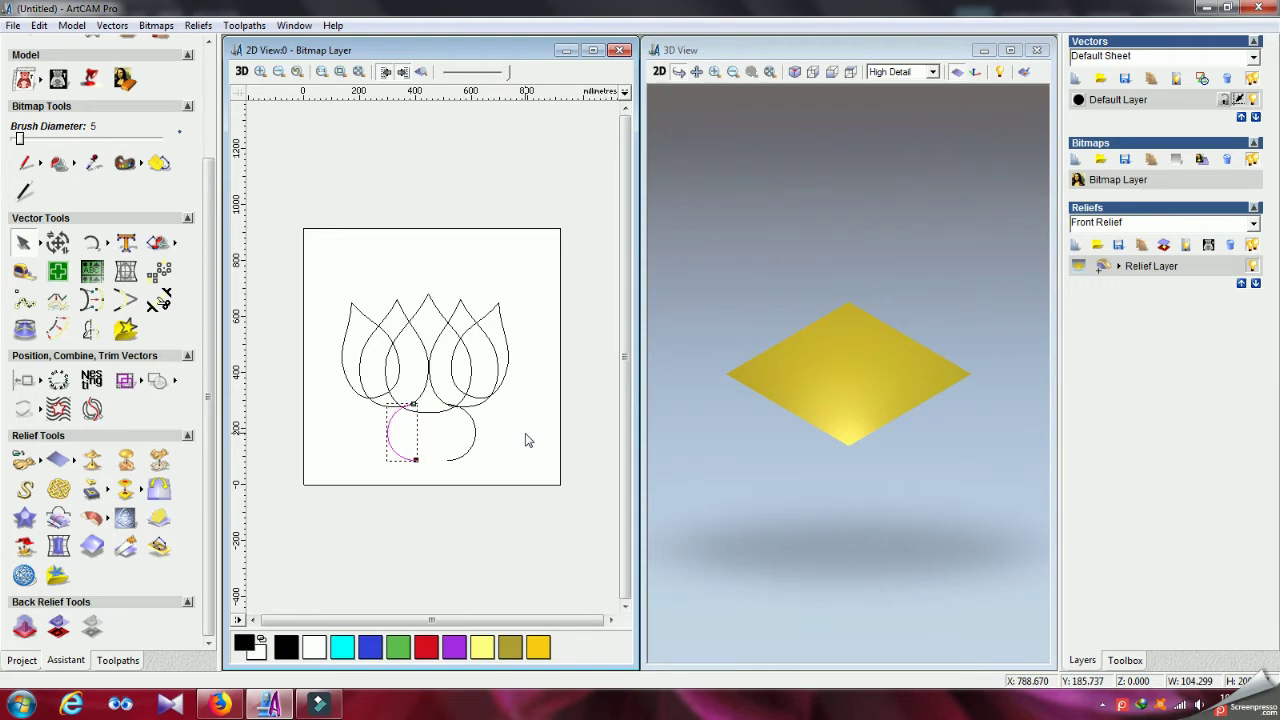
click(532, 442)
click(474, 440)
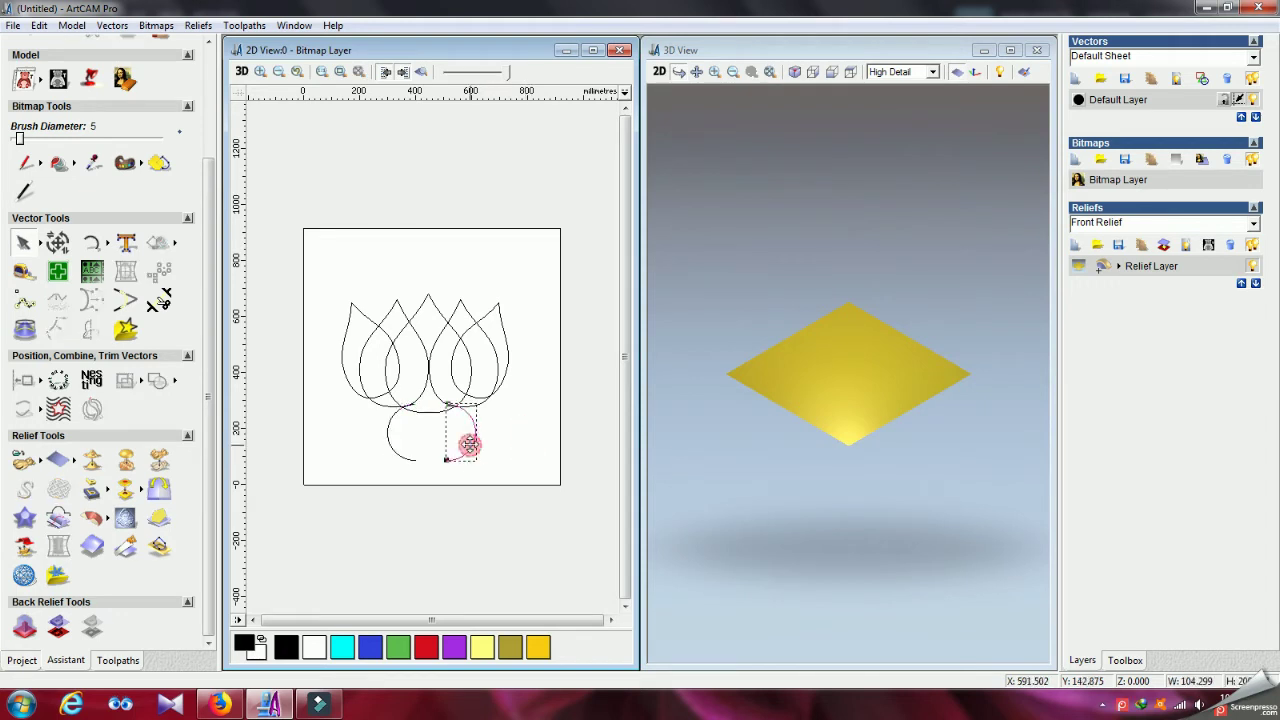
key(Left)
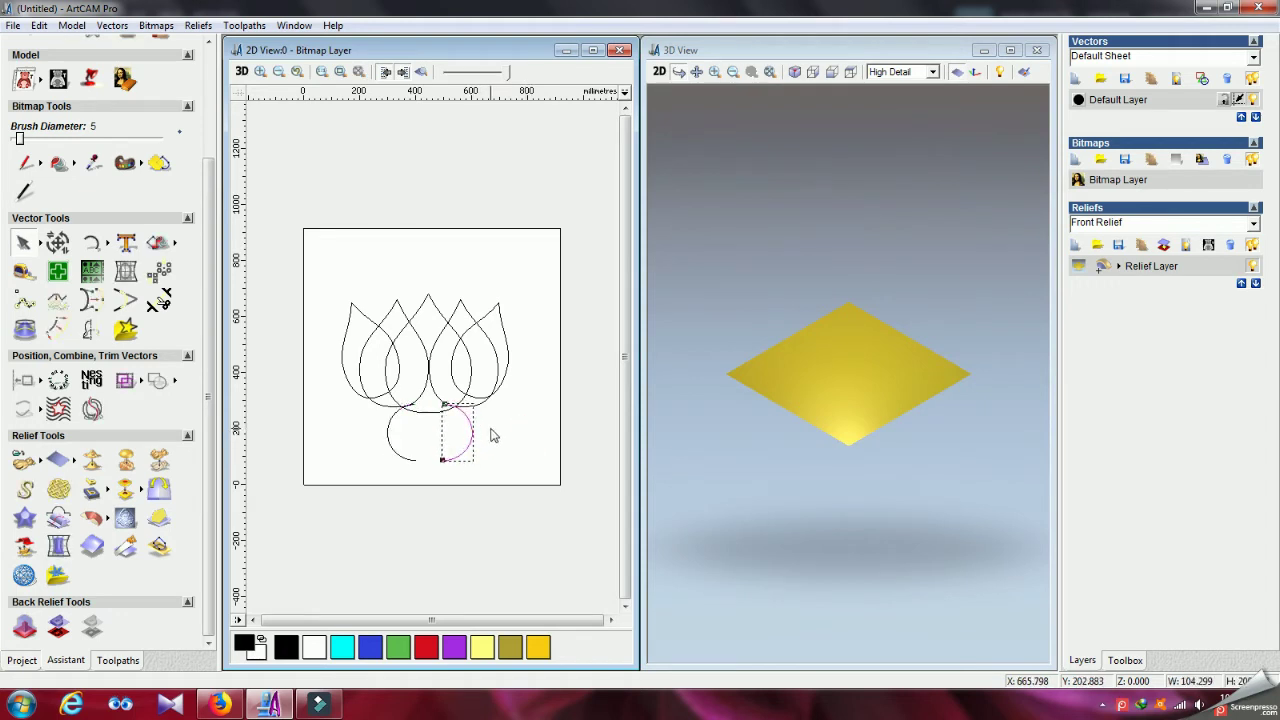
Step: Connect both semicircles at their upper and lower ends into one closed rounded base shape
shift+click(389, 443)
right_click(391, 446)
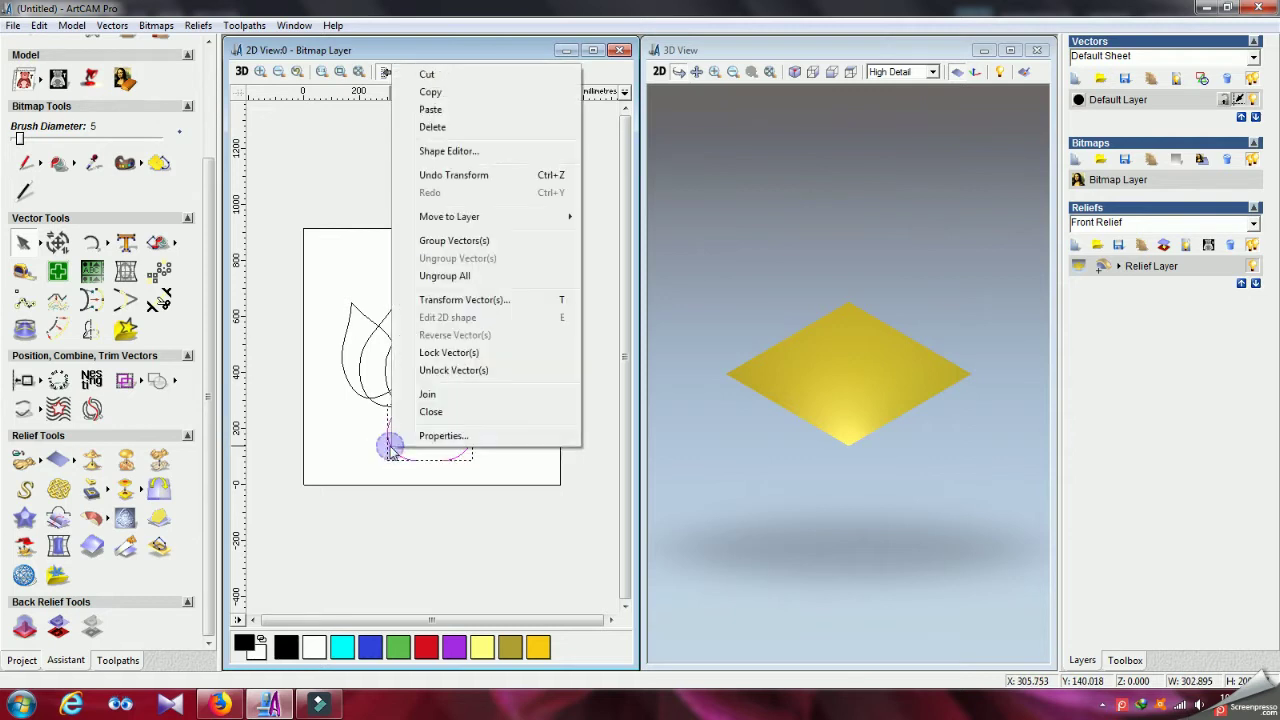
click(432, 412)
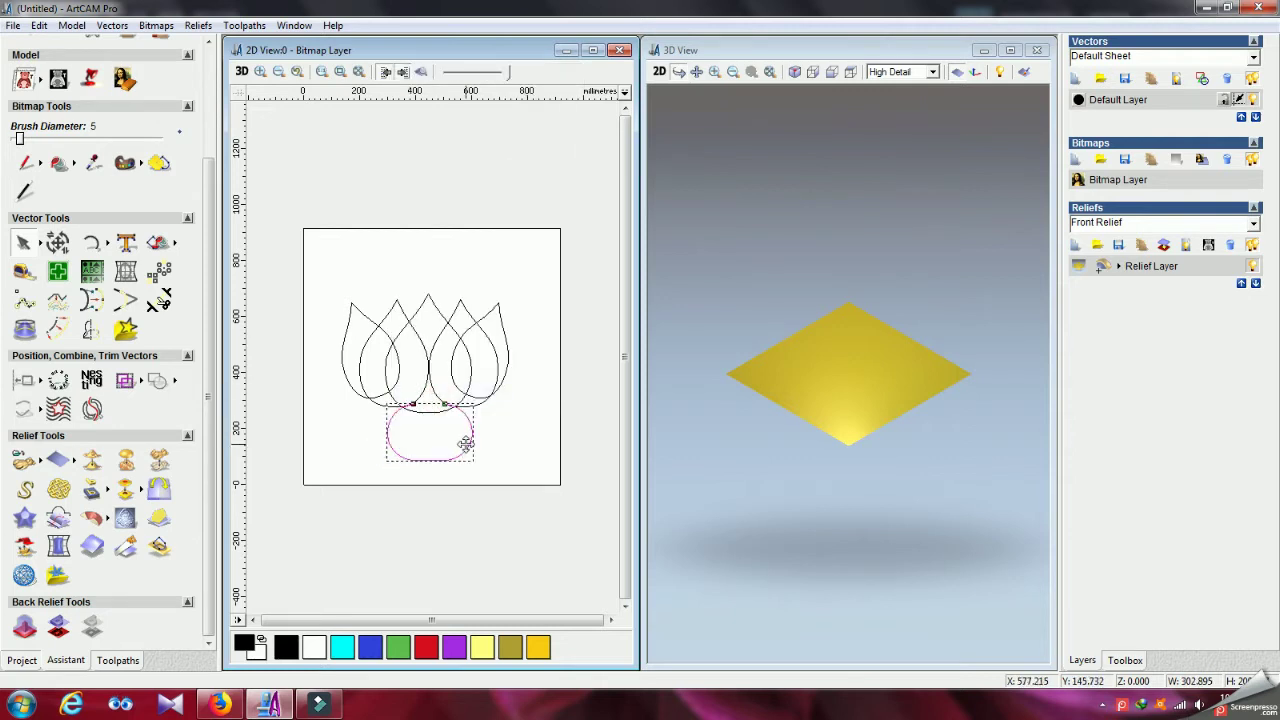
right_click(466, 443)
click(511, 412)
Step: Node-edit the base shape by raising both curve handles of its lower connecting segment to form a small upward bump
click(22, 243)
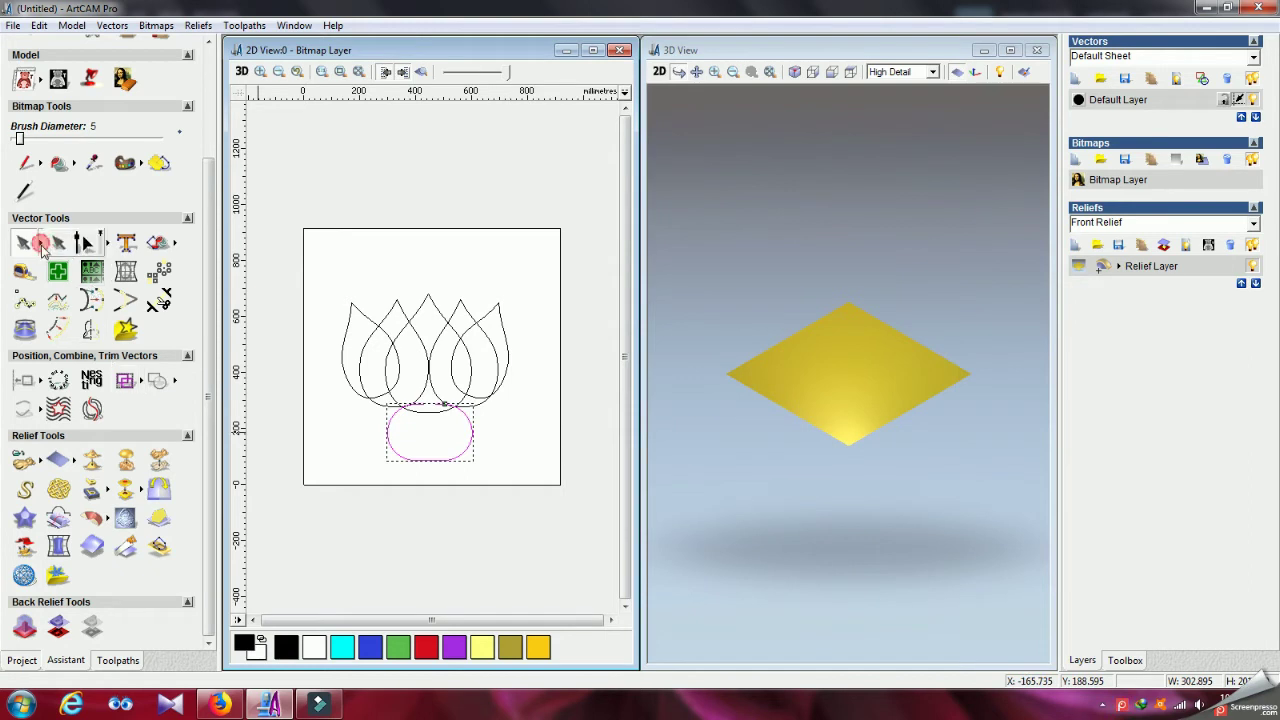
scroll(436, 463, up, 2)
scroll(455, 555, up, 2)
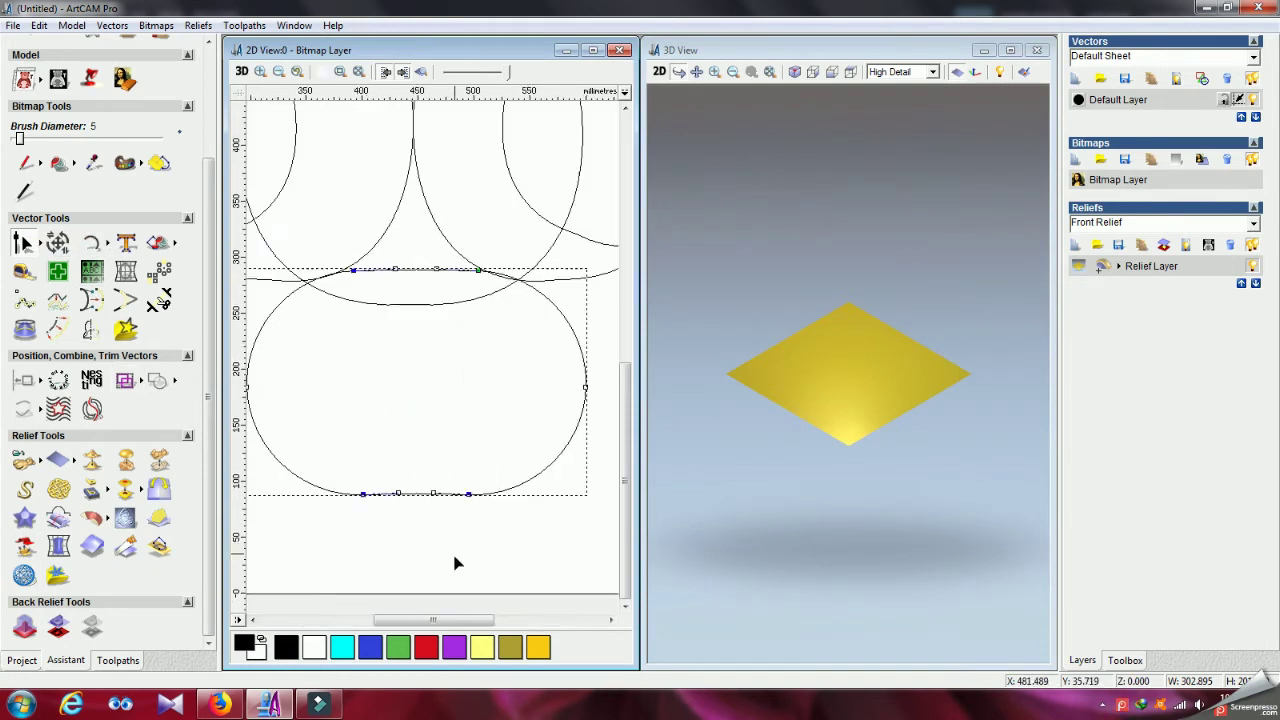
scroll(443, 529, up, 2)
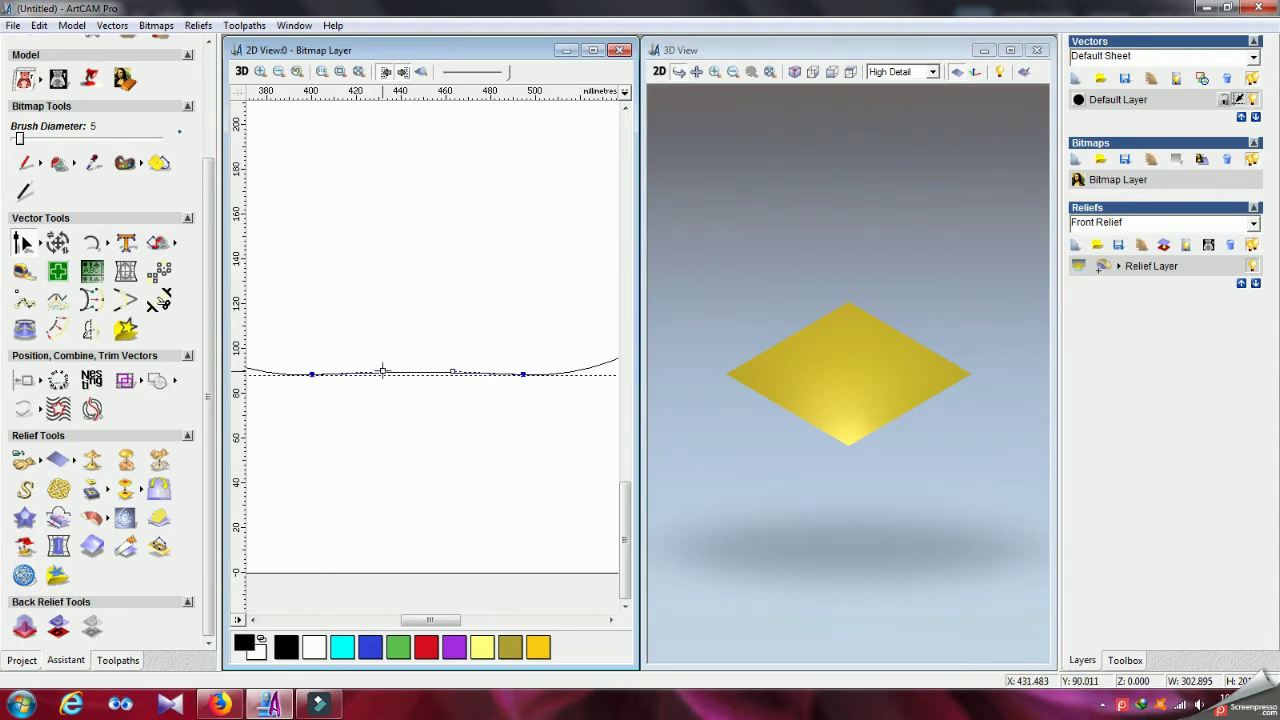
drag(400, 355, 450, 355)
key(ctrl+z)
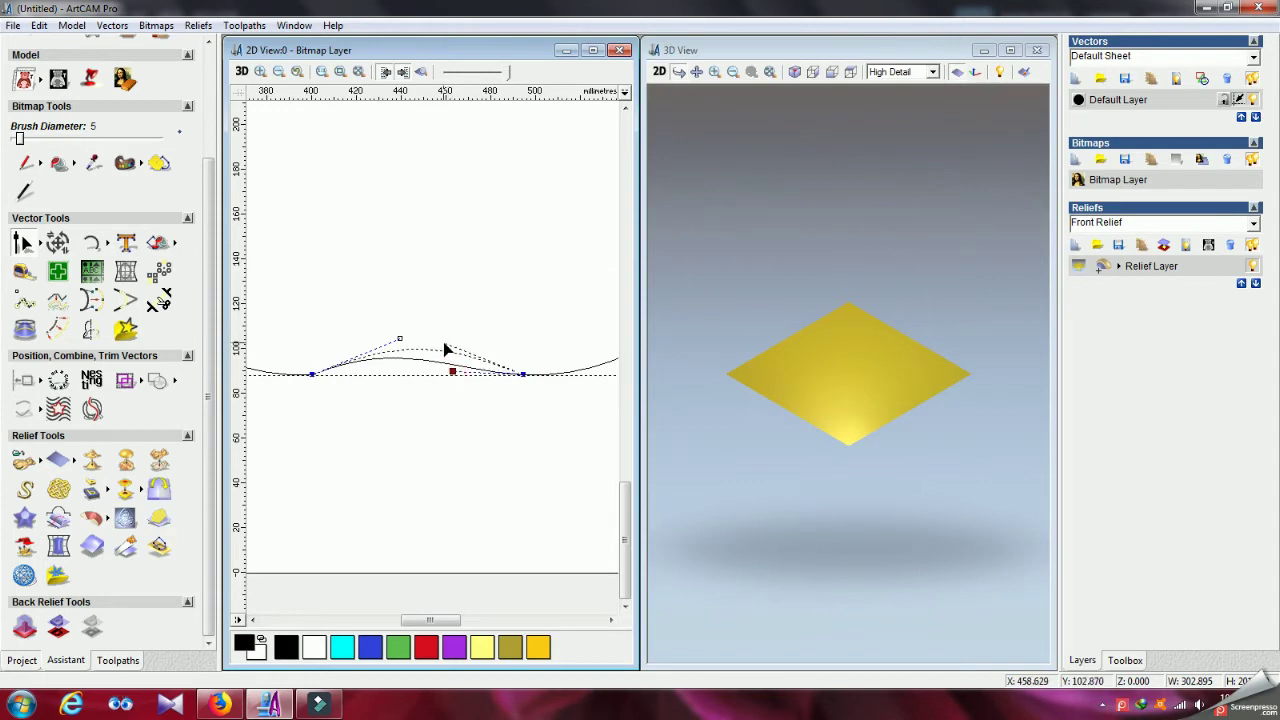
scroll(455, 404, down, 3)
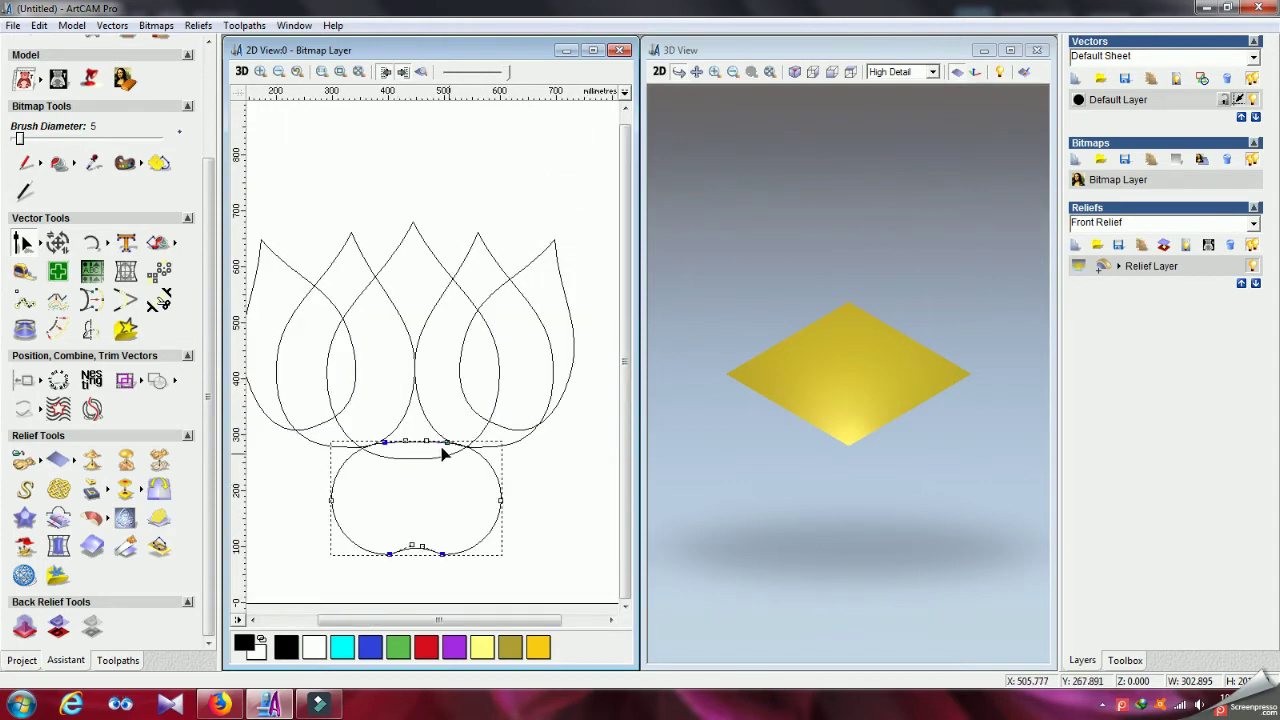
Step: Flatten the rounded base shape by about a quarter of its height, keep its upper edge under the central petal, and deselect it
click(58, 244)
drag(418, 443, 416, 471)
drag(475, 513, 476, 484)
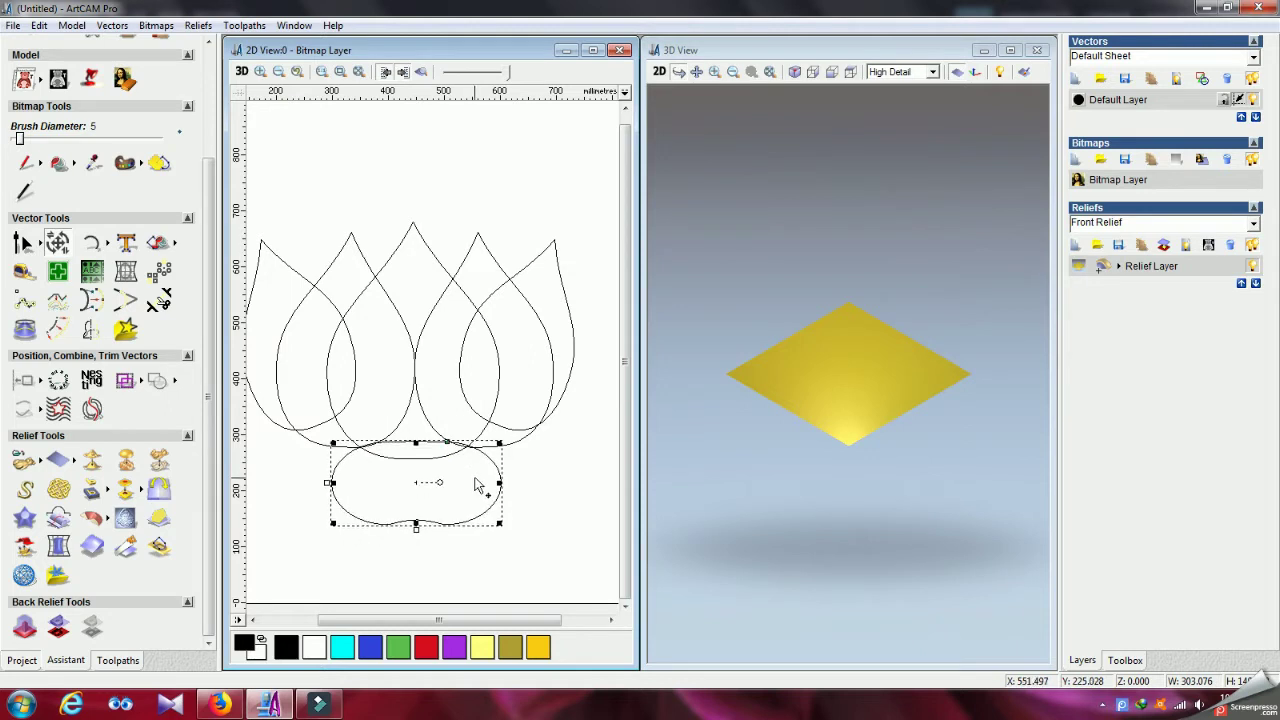
click(531, 469)
Step: Duplicate the central petal in place and move the copy straight down until its rounded end reaches the page's lower edge
click(442, 267)
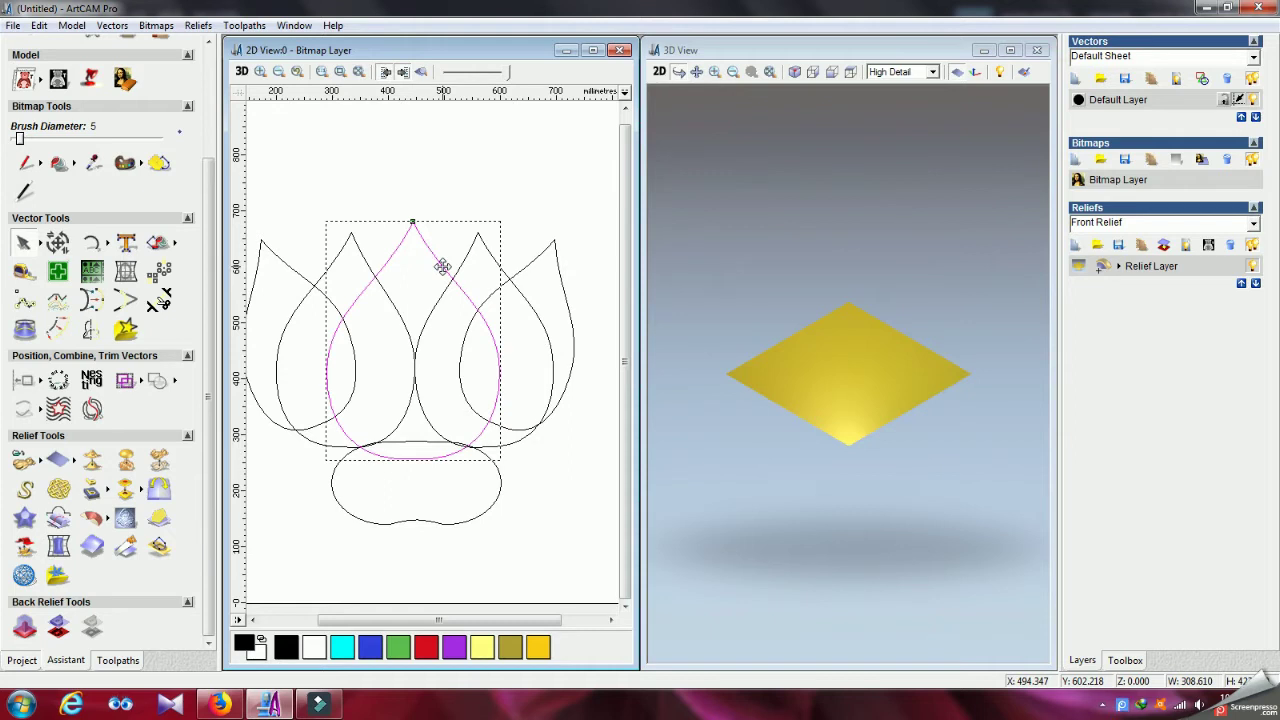
key(Down)
key(Down)
key(Down)
key(Down)
key(Down)
key(Down)
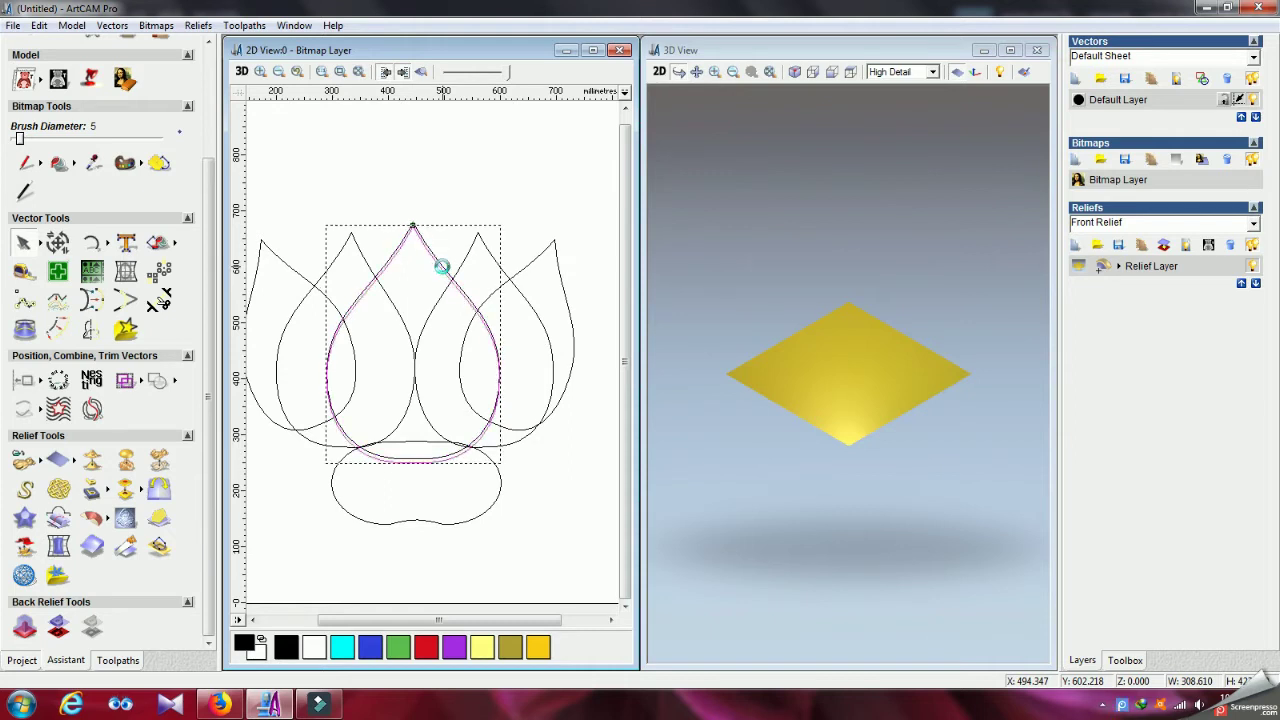
key(Down)
key(Down)
key(Down)
key(Down)
key(Down)
key(Down)
key(Down)
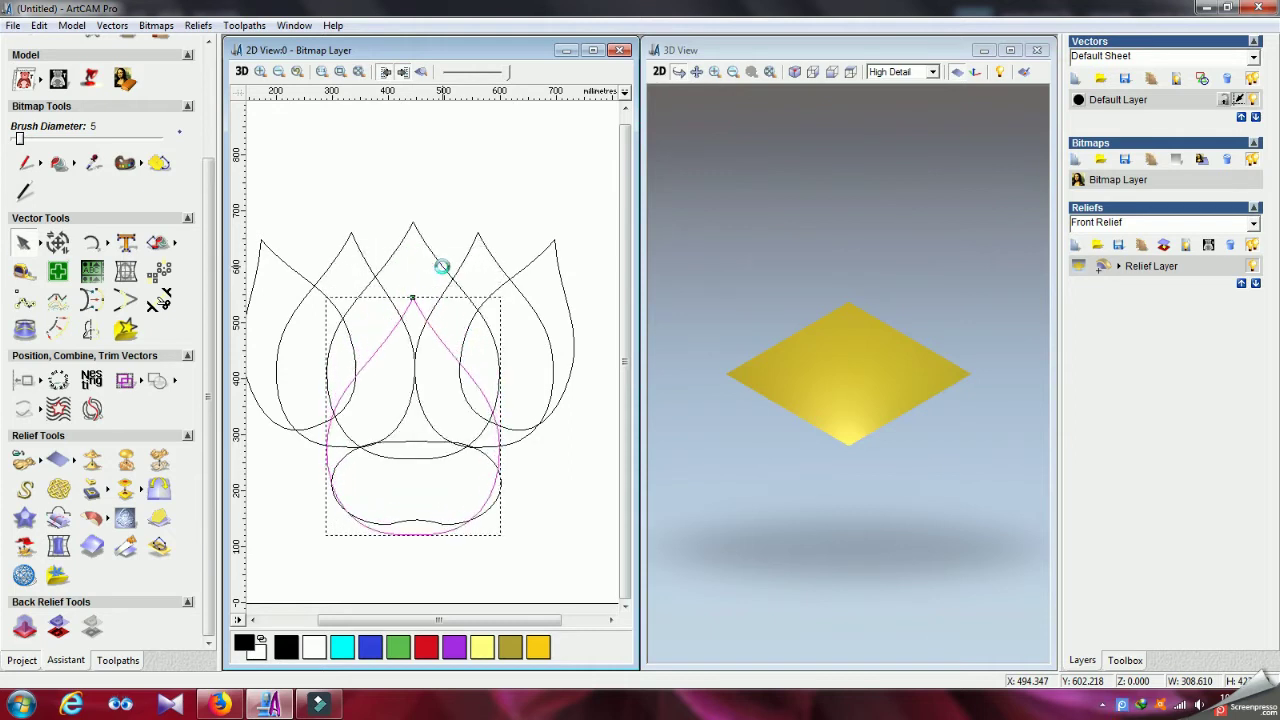
key(Down)
key(Down)
key(Down)
key(Down)
key(Down)
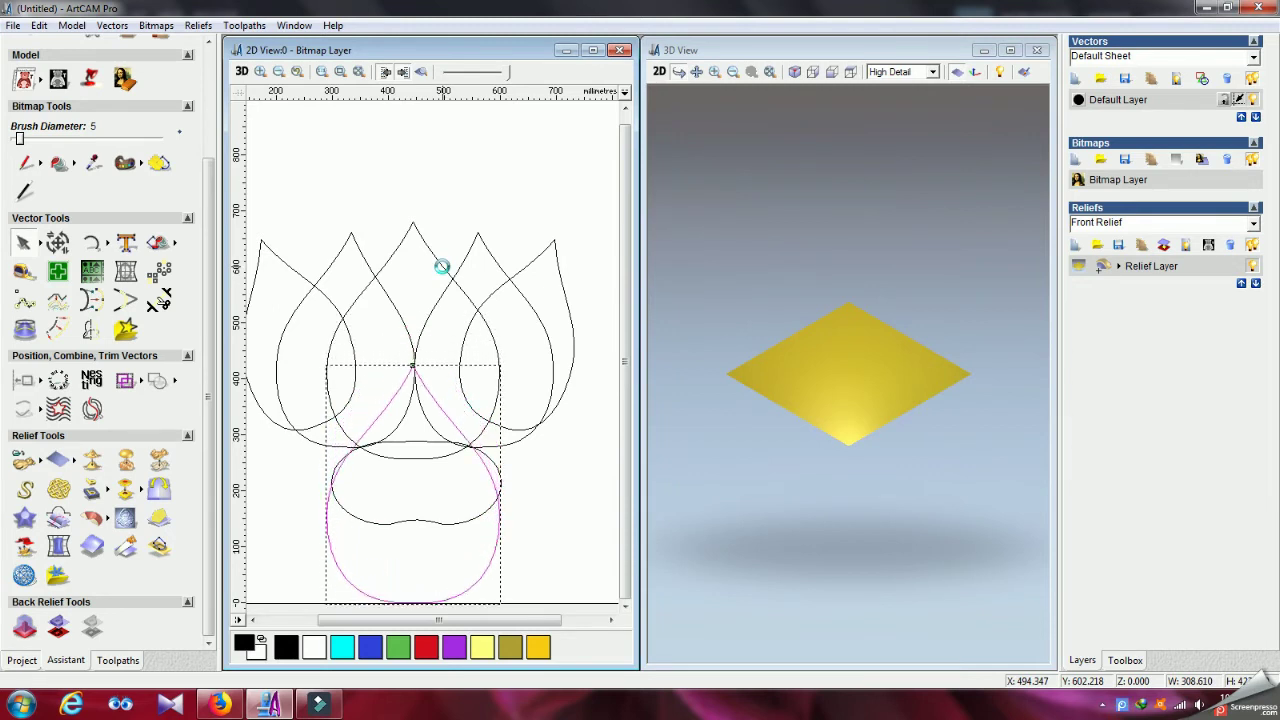
Step: Flatten the petal copy to less than half its height and position it centrally overlapping the lower part of the rounded base shape
click(57, 243)
drag(412, 407, 441, 480)
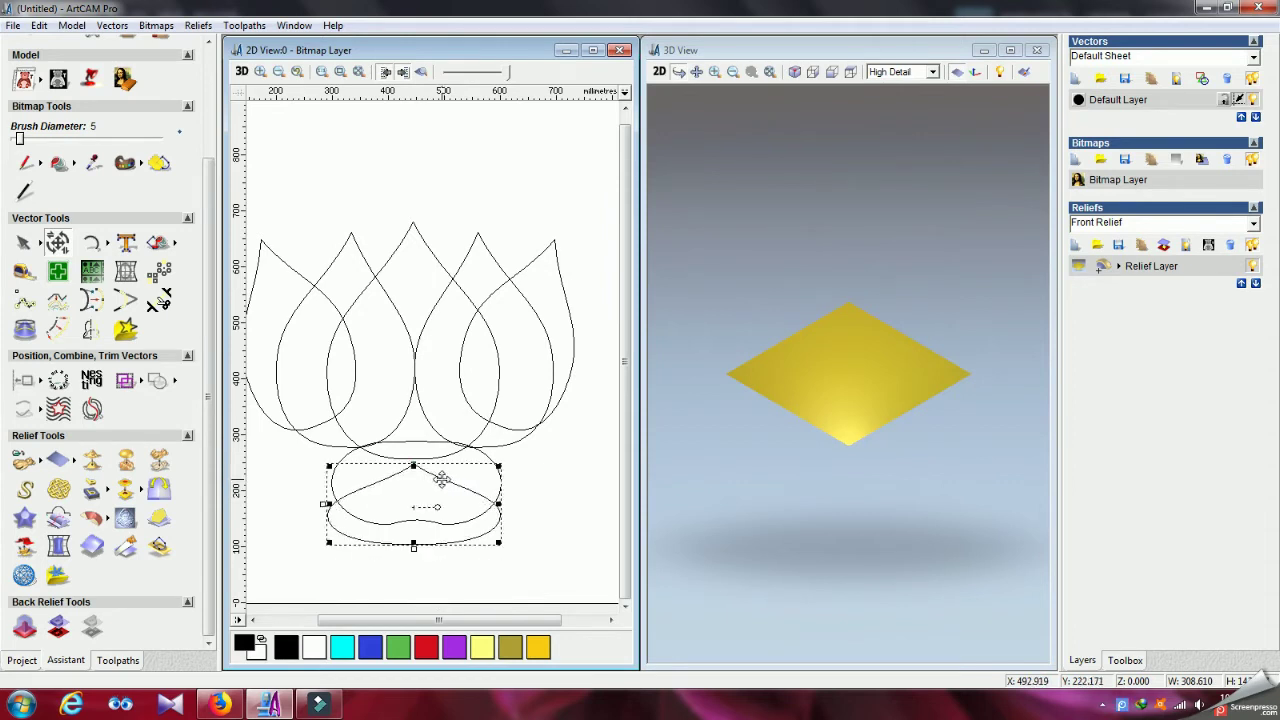
click(529, 484)
Step: Try to intersect the flattened petal directly with the rounded base shape, and undo the operation
click(485, 502)
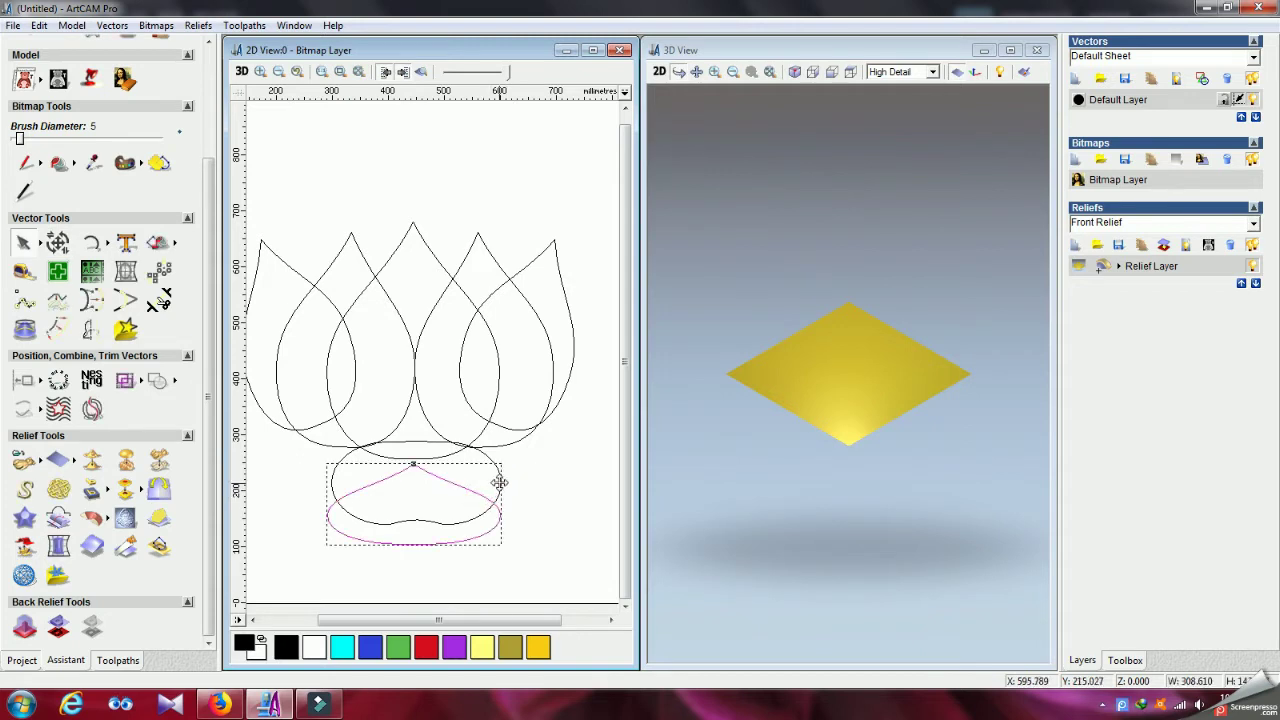
shift+click(492, 463)
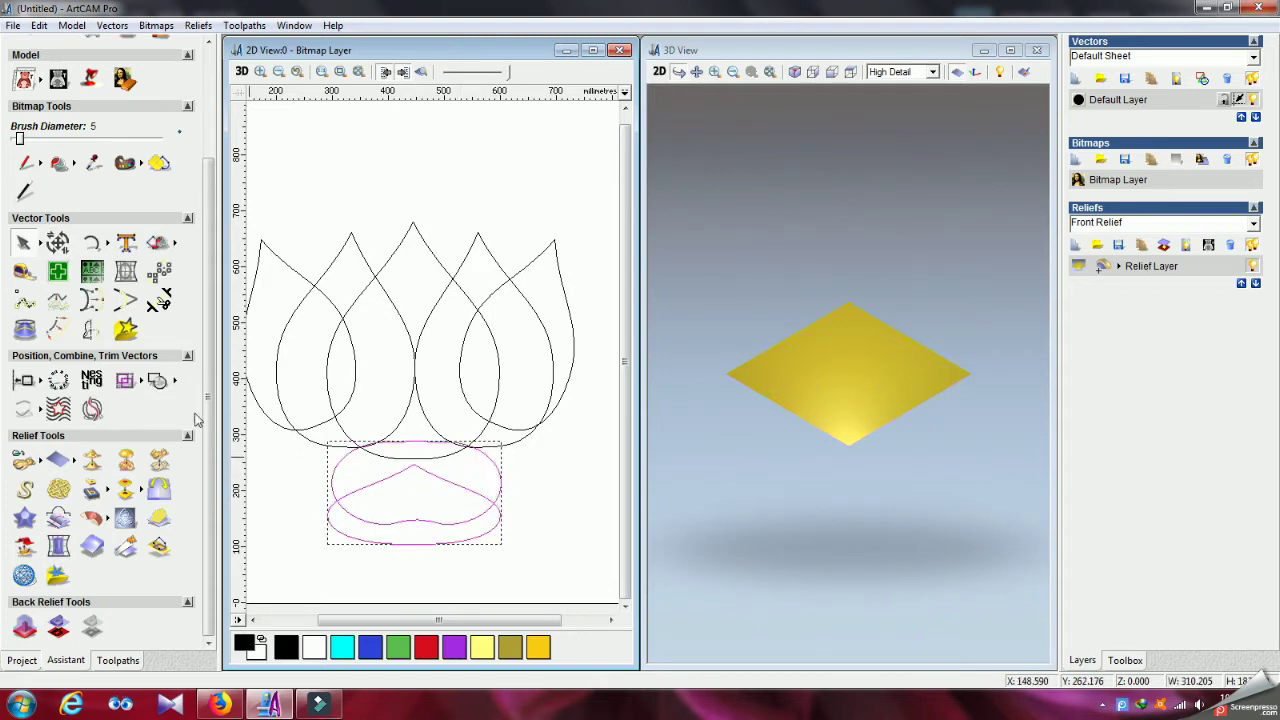
click(175, 381)
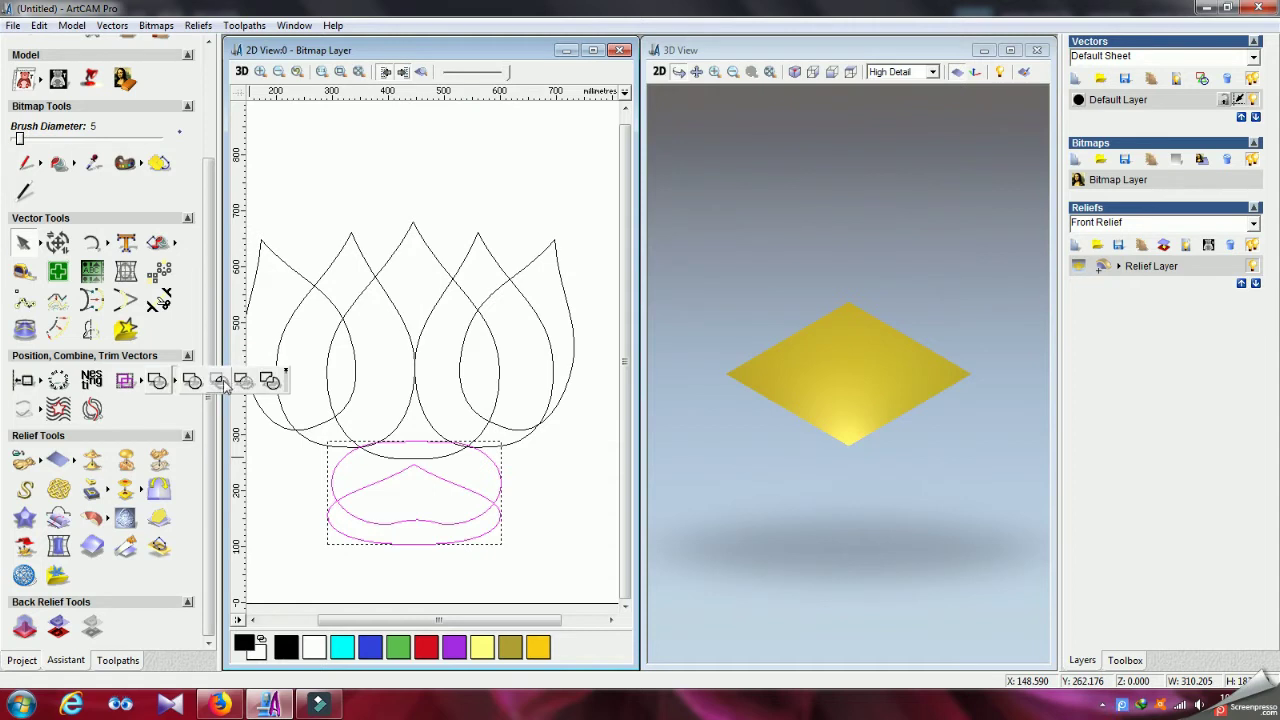
click(220, 382)
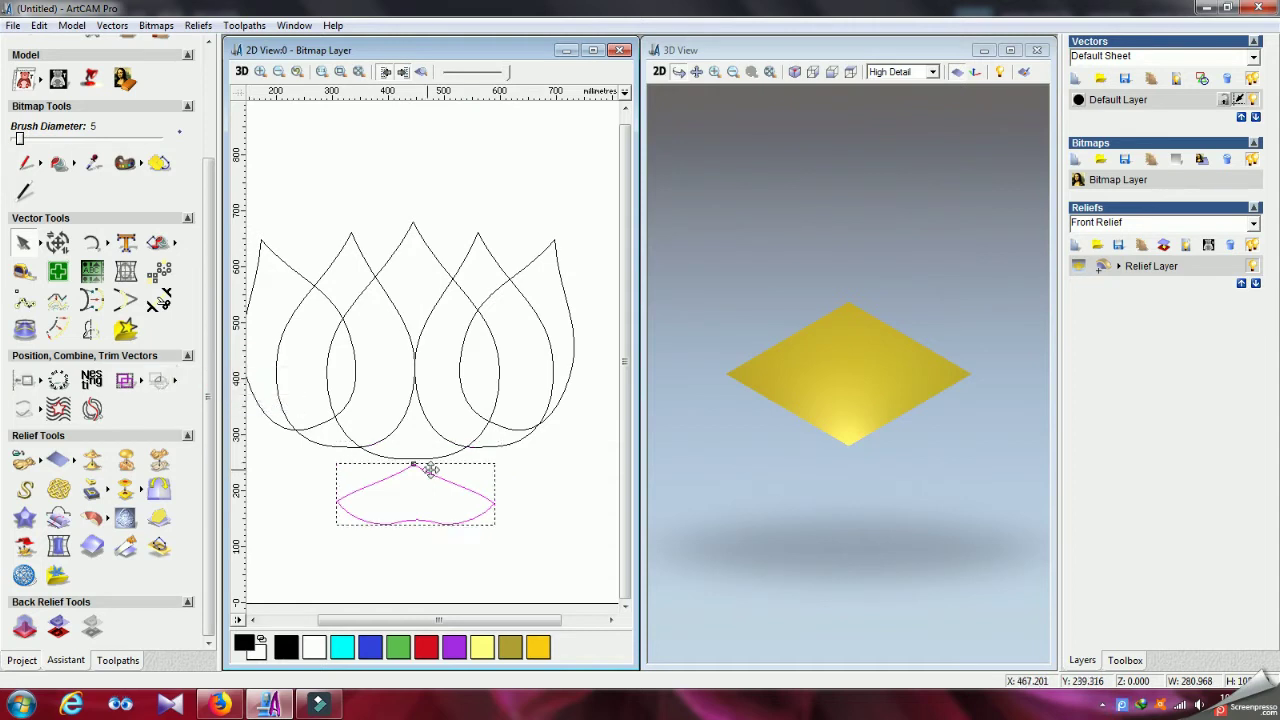
key(ctrl+z)
Step: Trim the flattened petal to the area it shares with the rounded base shape, keeping the full base outline
click(540, 466)
click(501, 526)
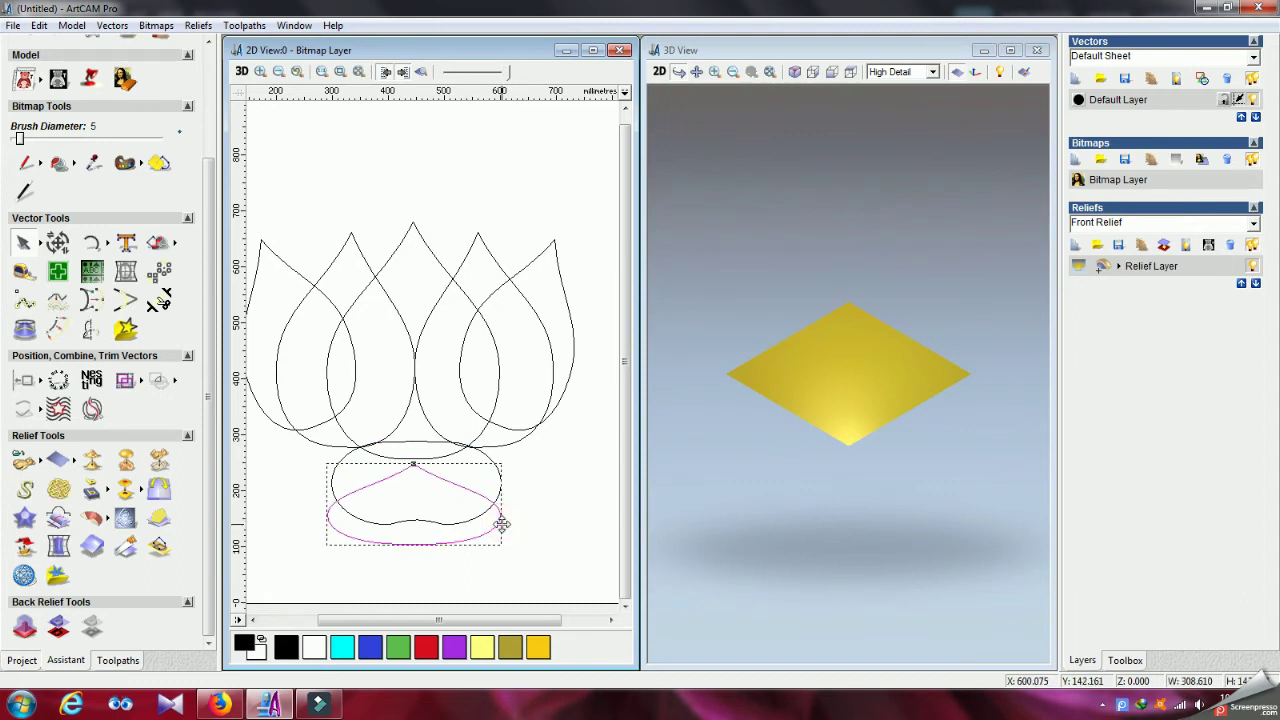
click(540, 467)
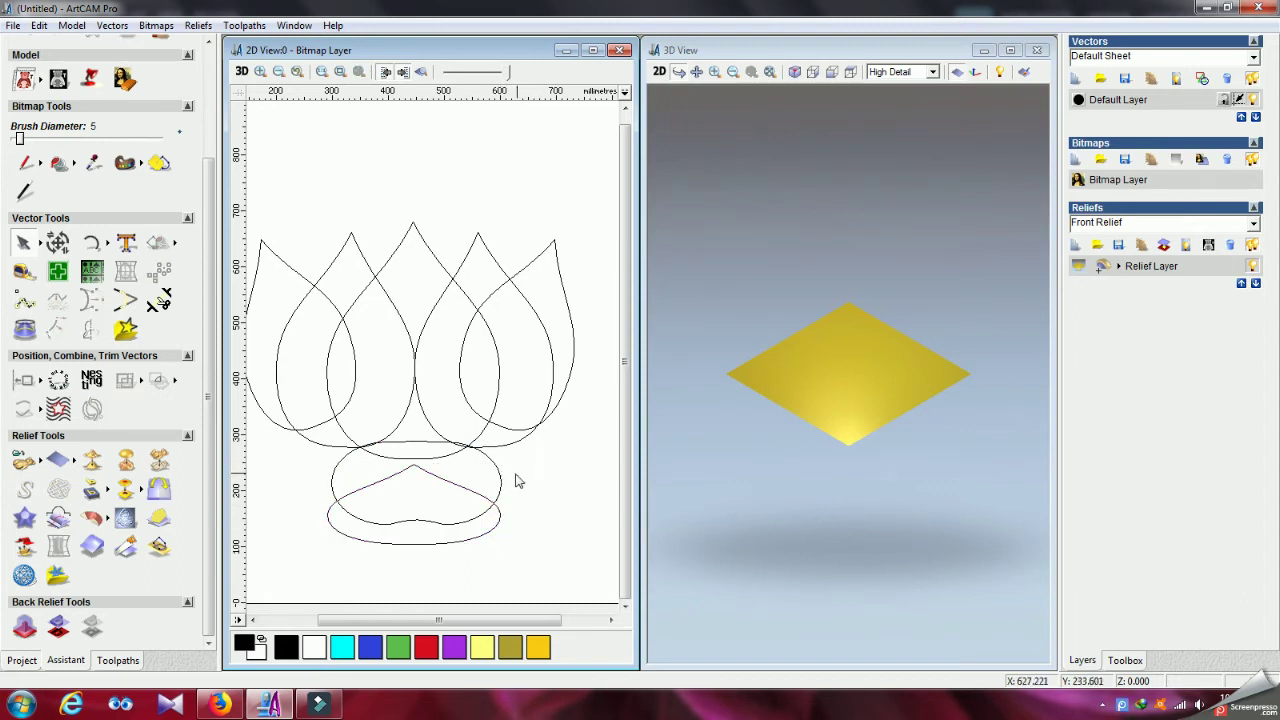
click(502, 488)
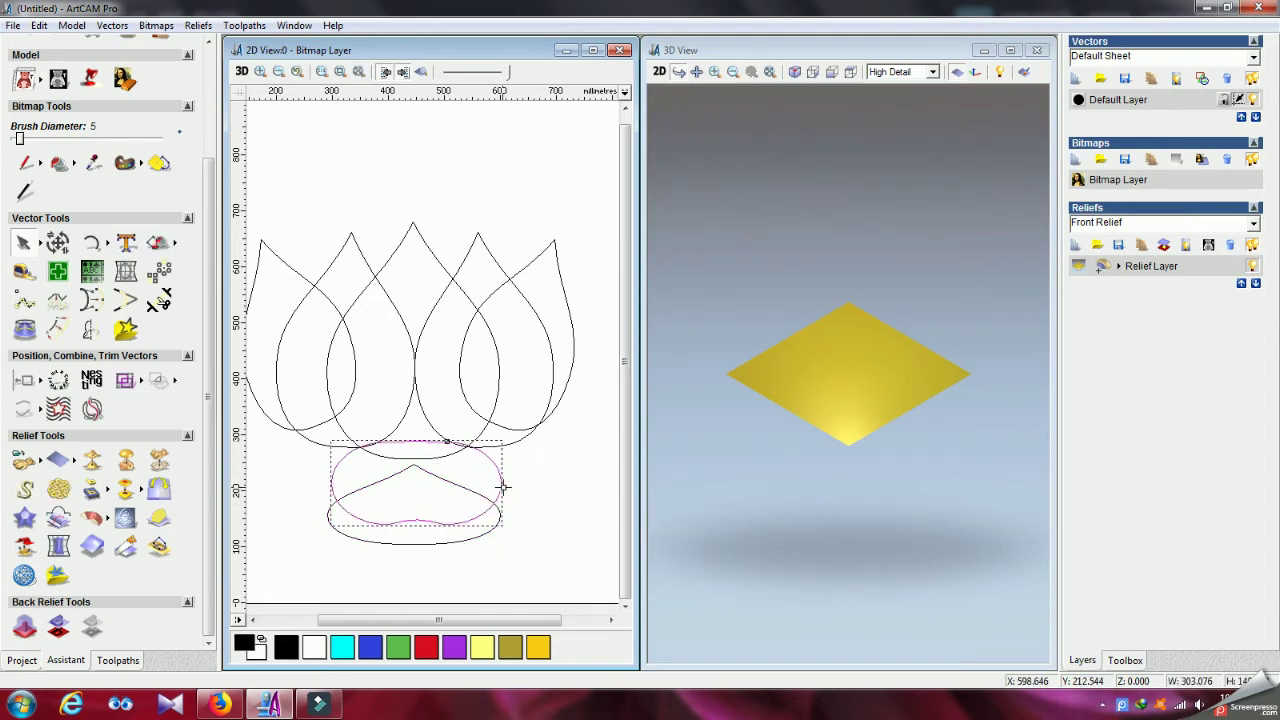
click(537, 479)
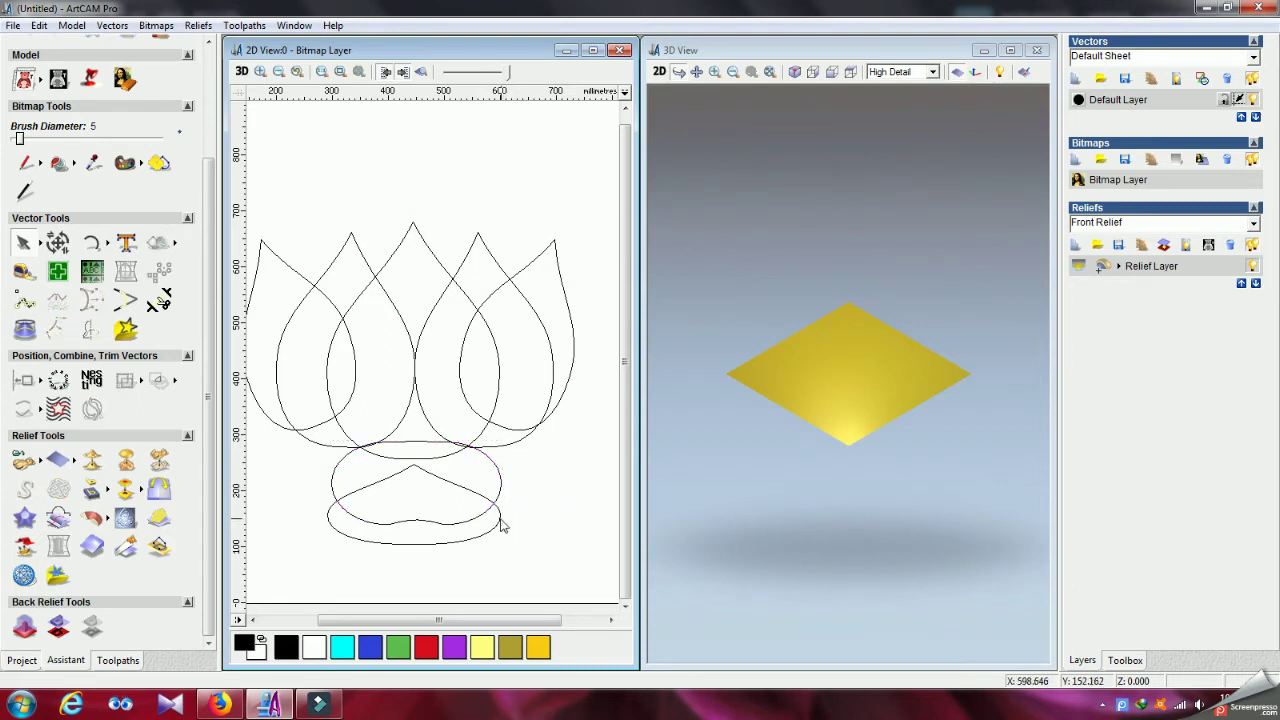
click(502, 524)
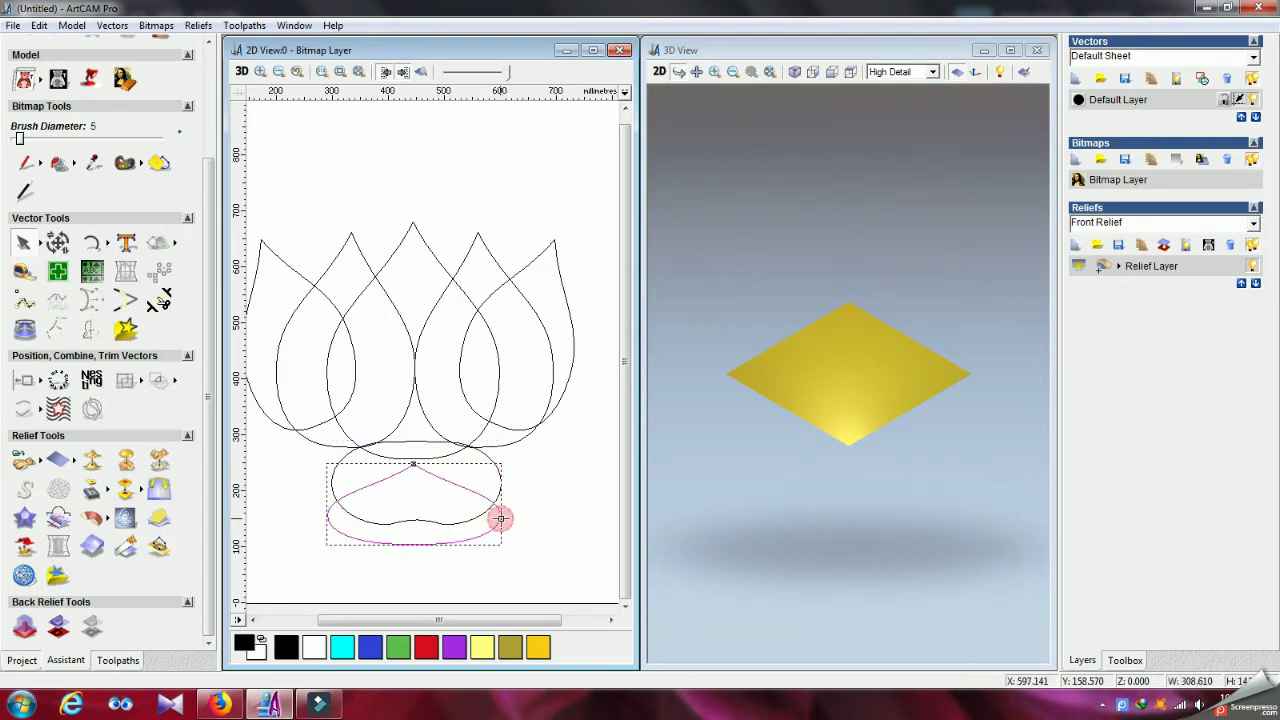
shift+click(492, 466)
click(157, 385)
click(552, 475)
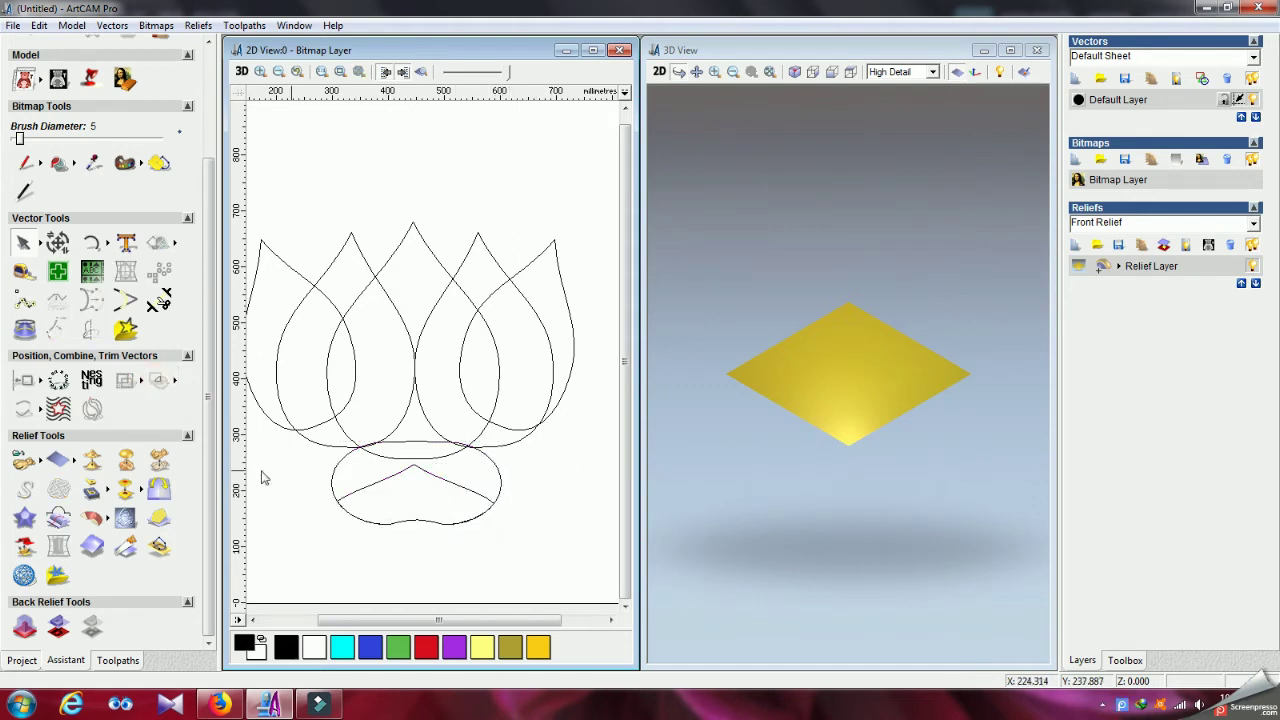
click(508, 570)
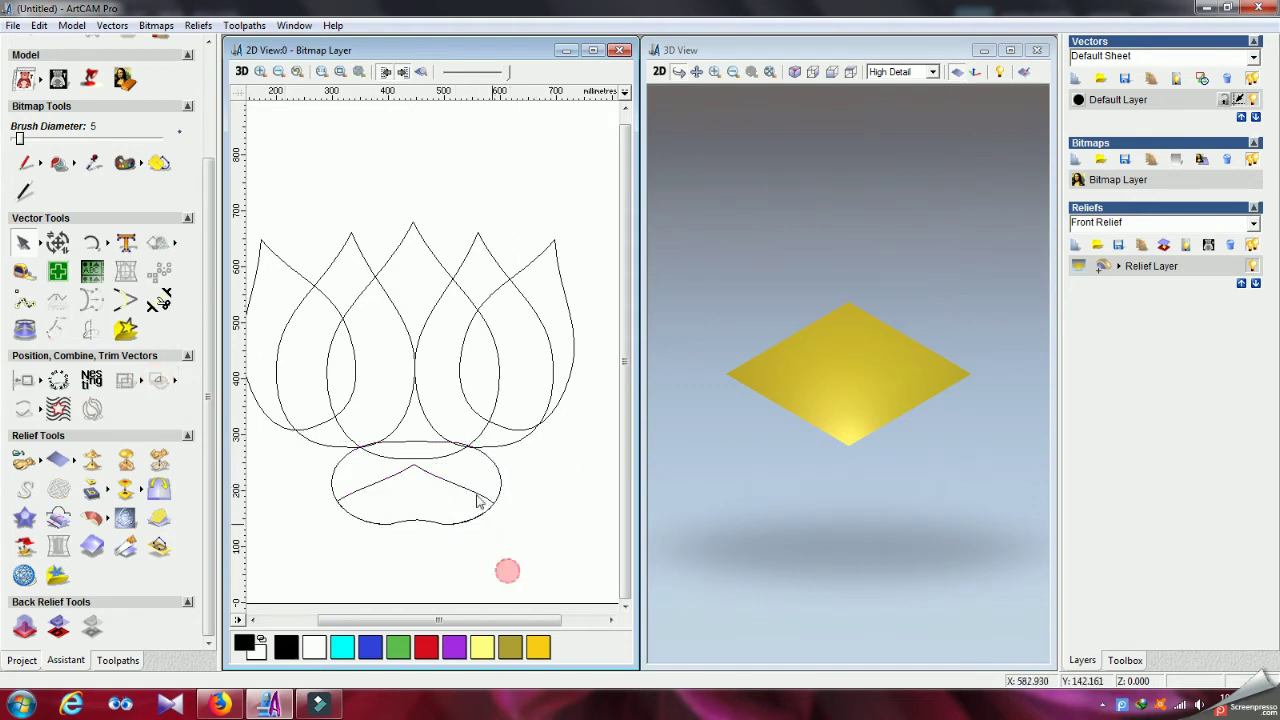
Step: Draw two arcs for a leaf beside the base shape, from its top edge down to about X 83, Y 146, and back to X 311, Y 317
scroll(470, 495, down, 1)
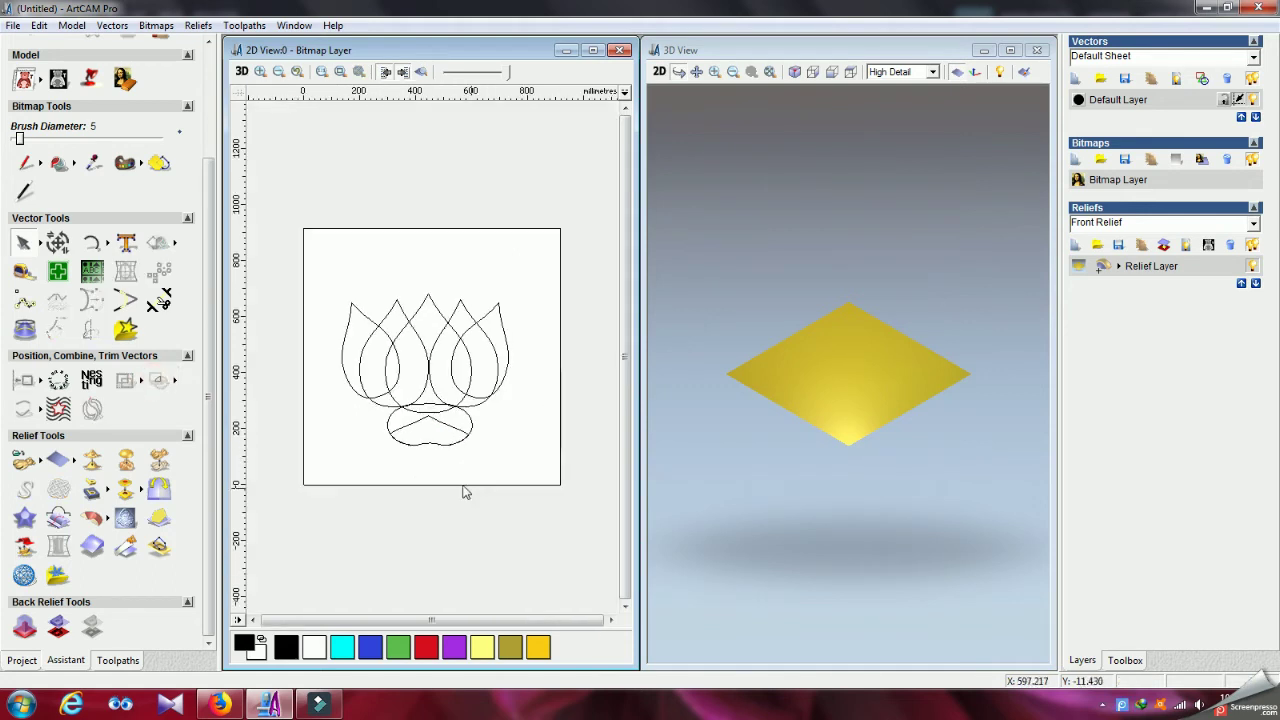
click(108, 243)
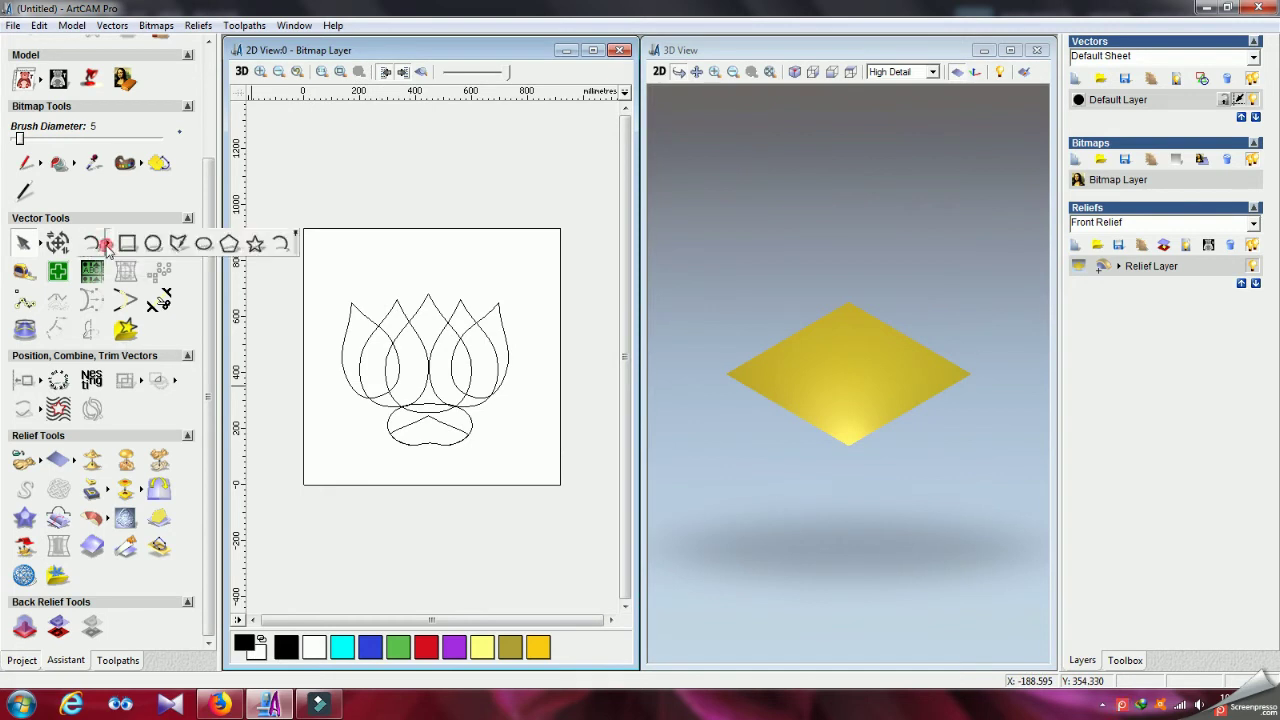
click(283, 243)
click(416, 405)
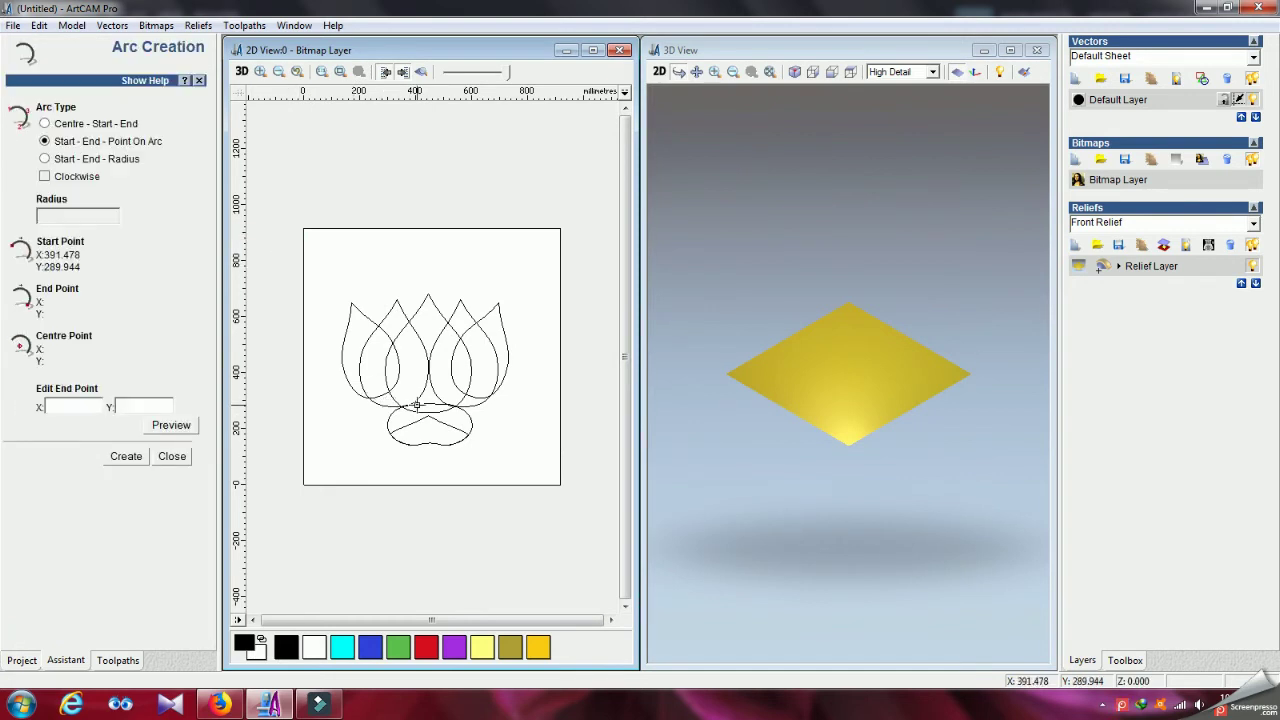
click(328, 443)
click(367, 446)
click(328, 443)
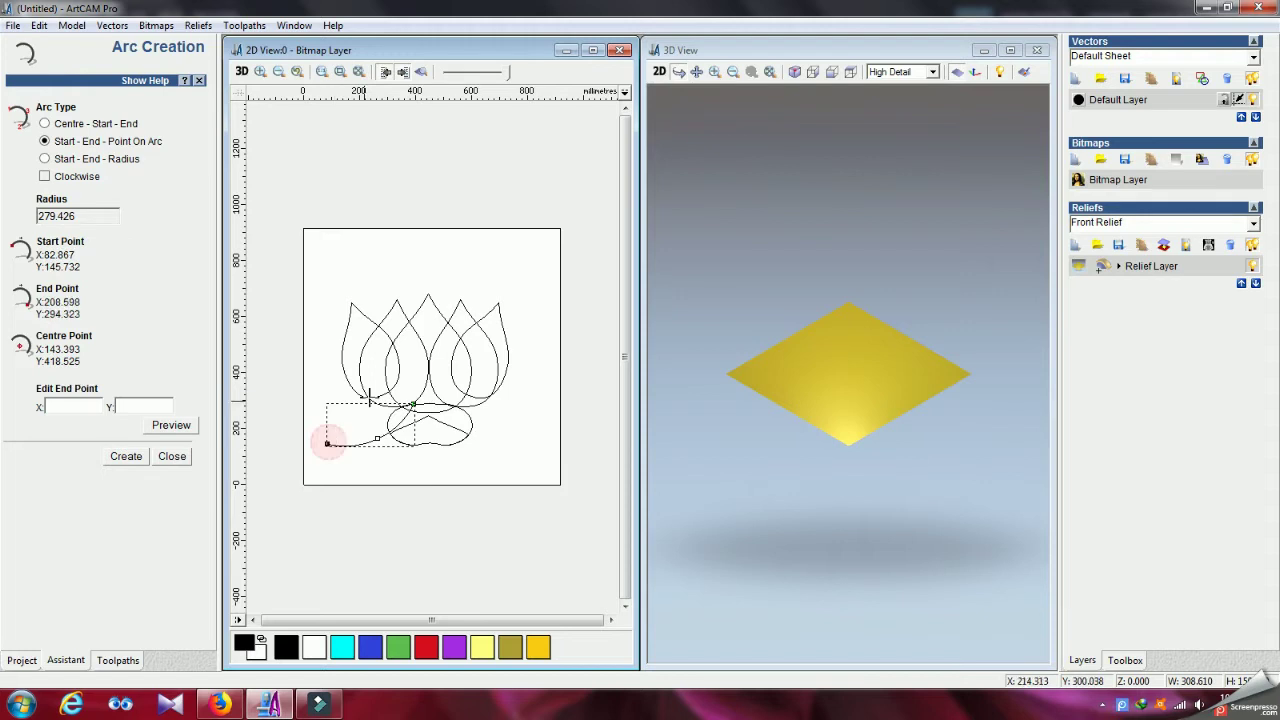
click(390, 396)
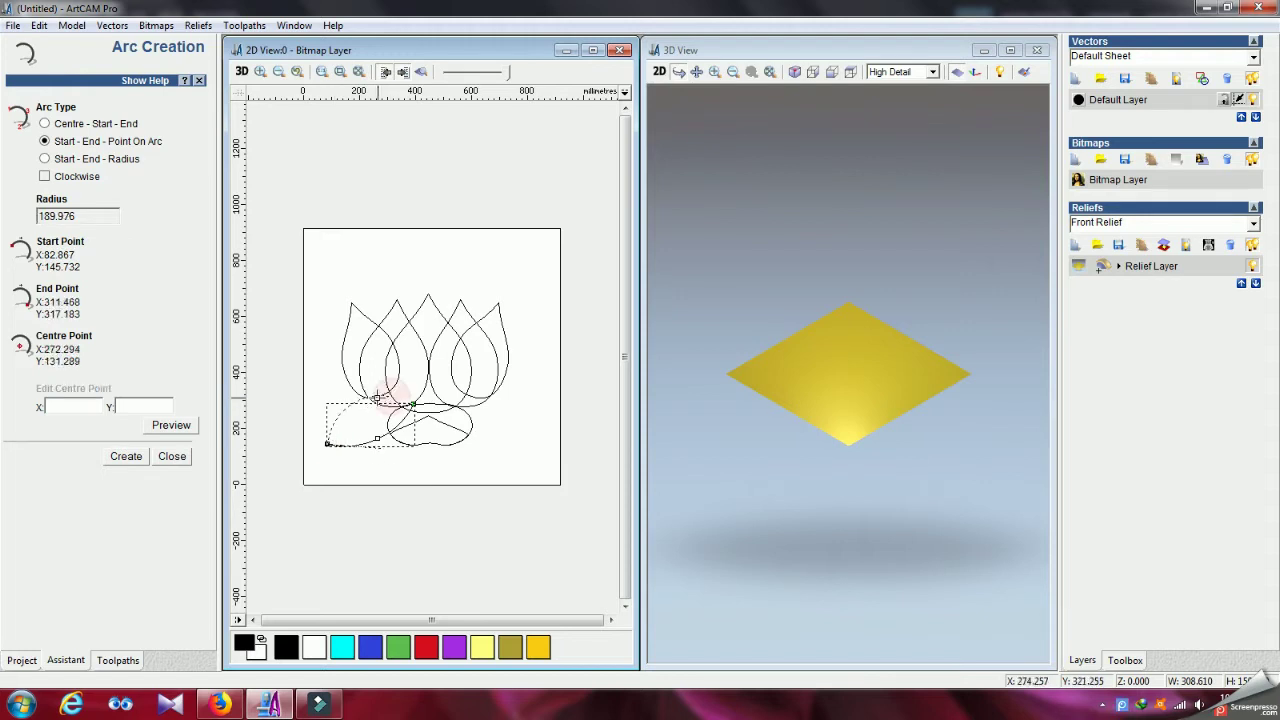
click(172, 456)
Step: Join the two leaf arcs at their outer tip and close the gap at the inner end with a smooth curve
scroll(355, 366, up, 2)
shift+click(391, 514)
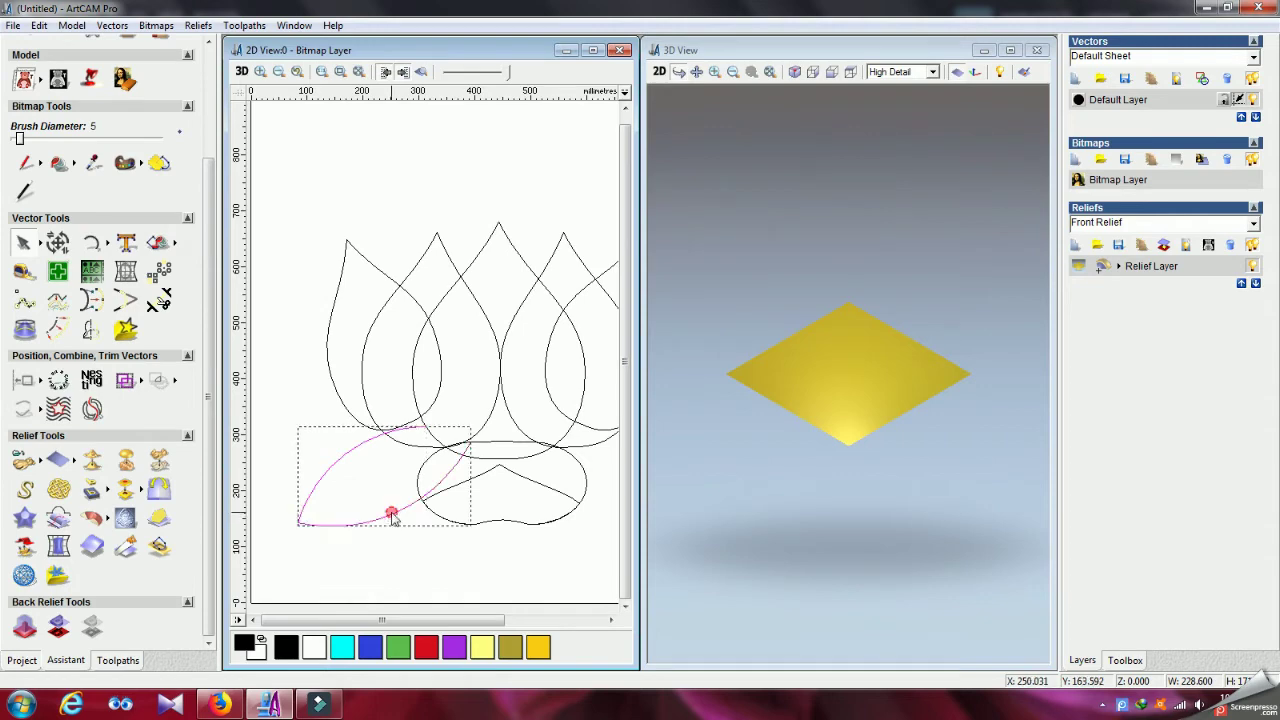
right_click(392, 514)
click(443, 463)
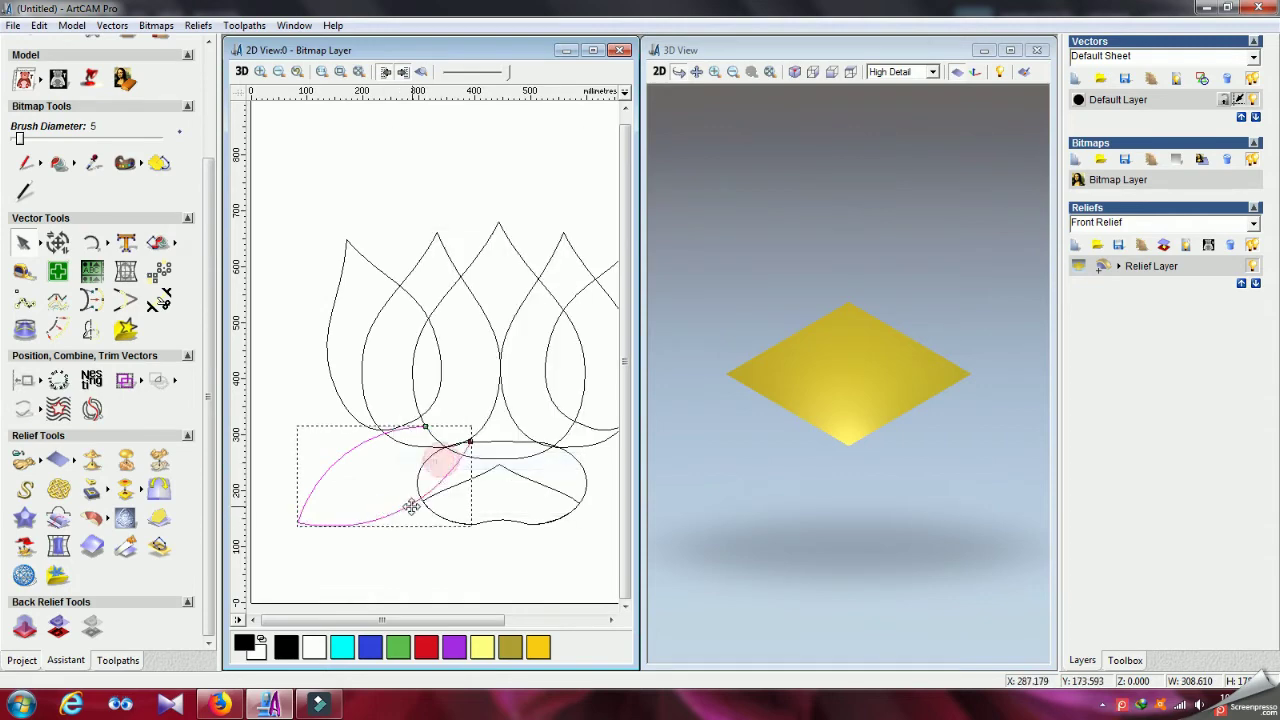
right_click(399, 514)
click(441, 479)
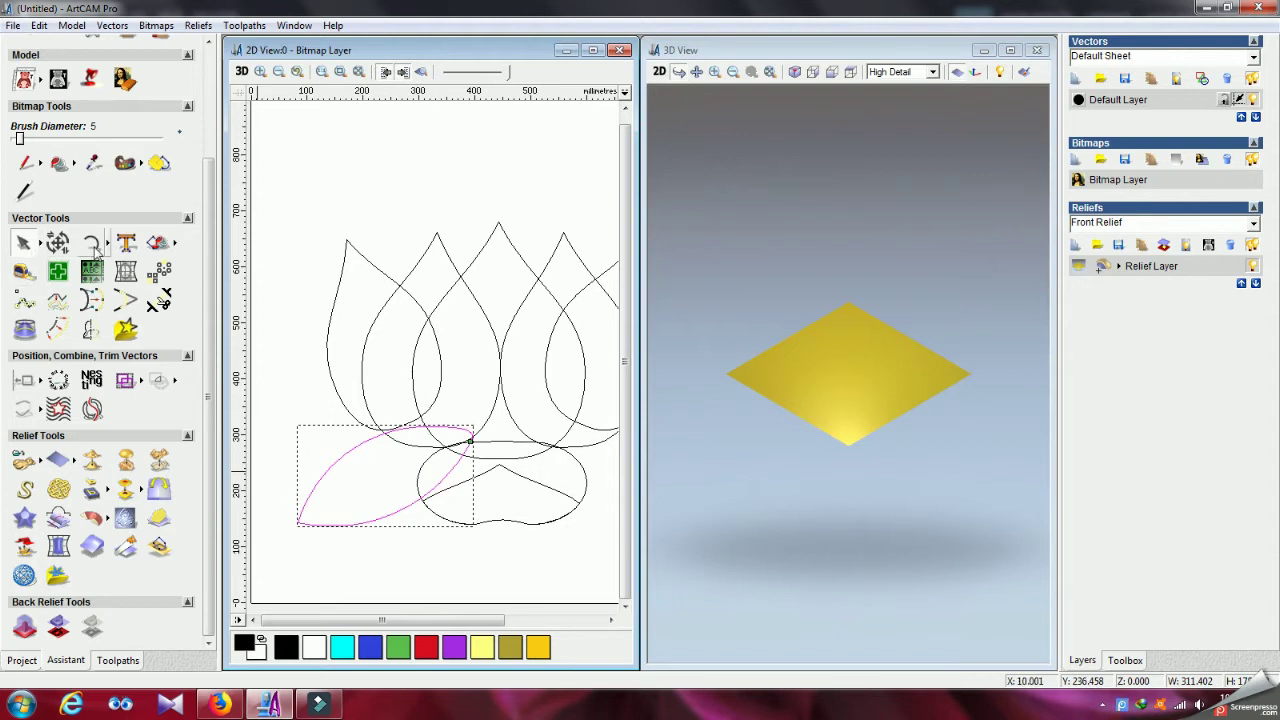
Step: Smooth the leaf's outer tip node and reshape the outline with its curve handles, bulging the lower edge downward
mouse_move(42, 252)
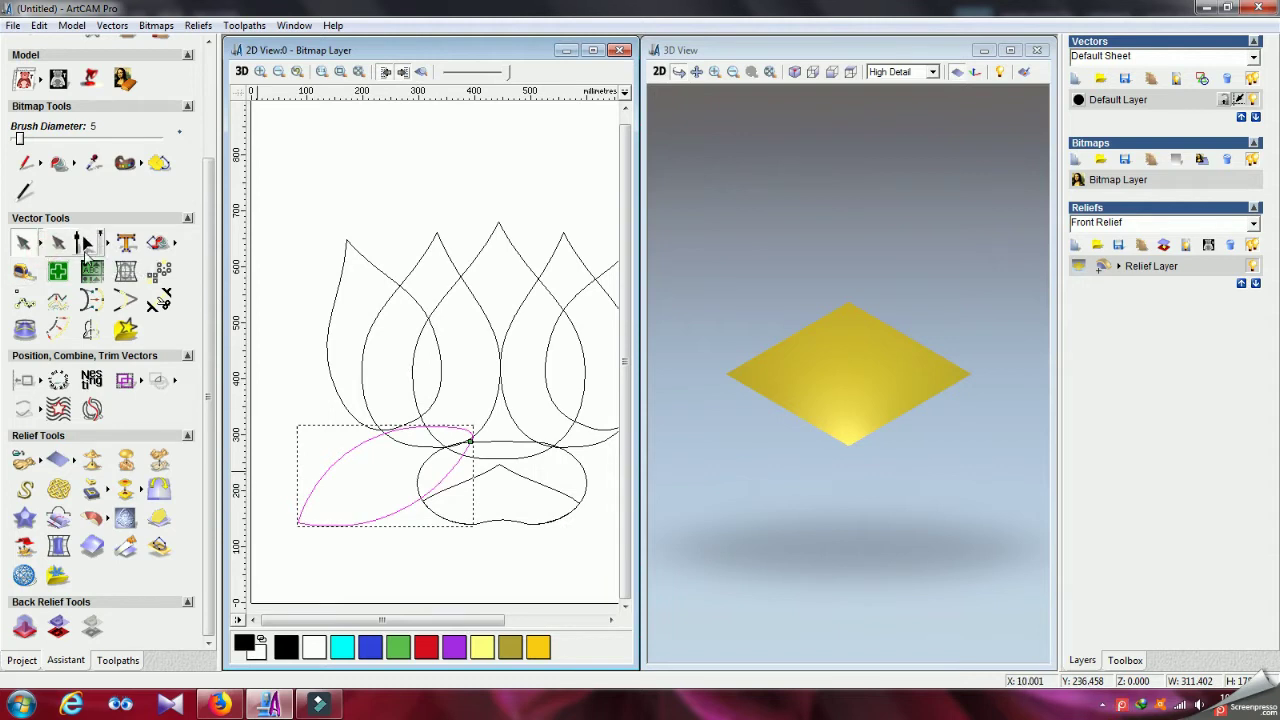
click(84, 242)
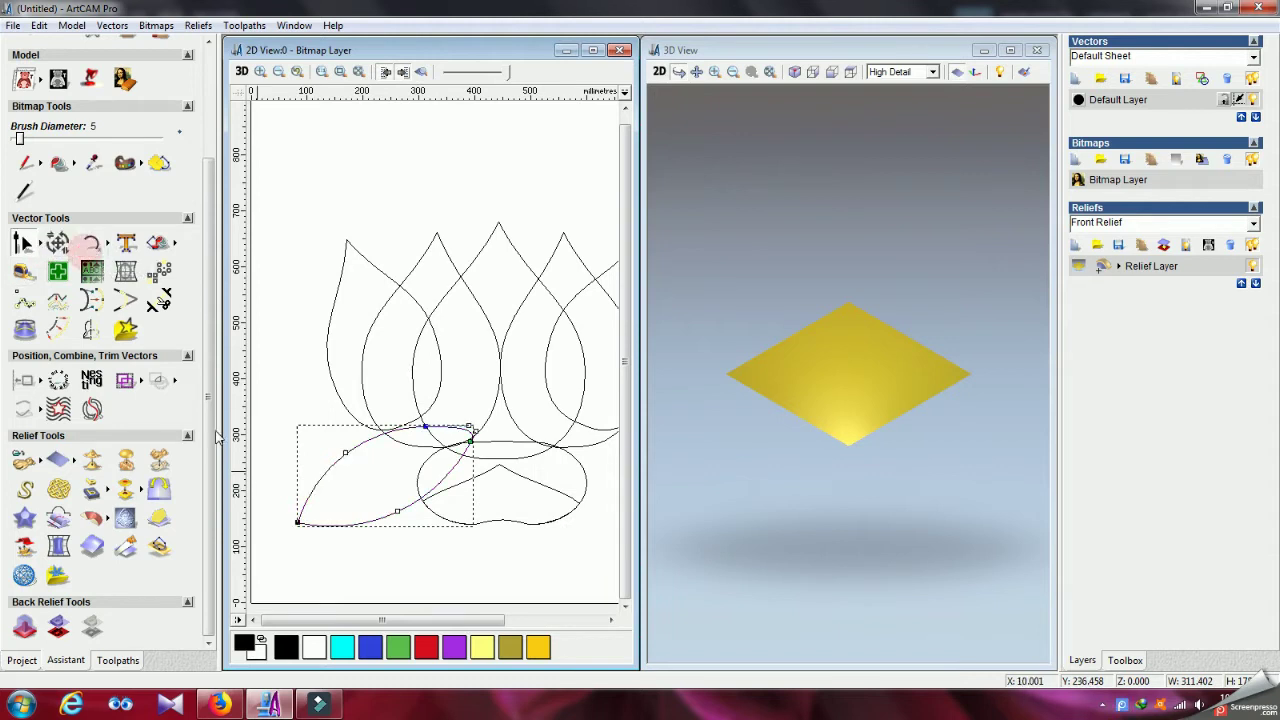
right_click(298, 522)
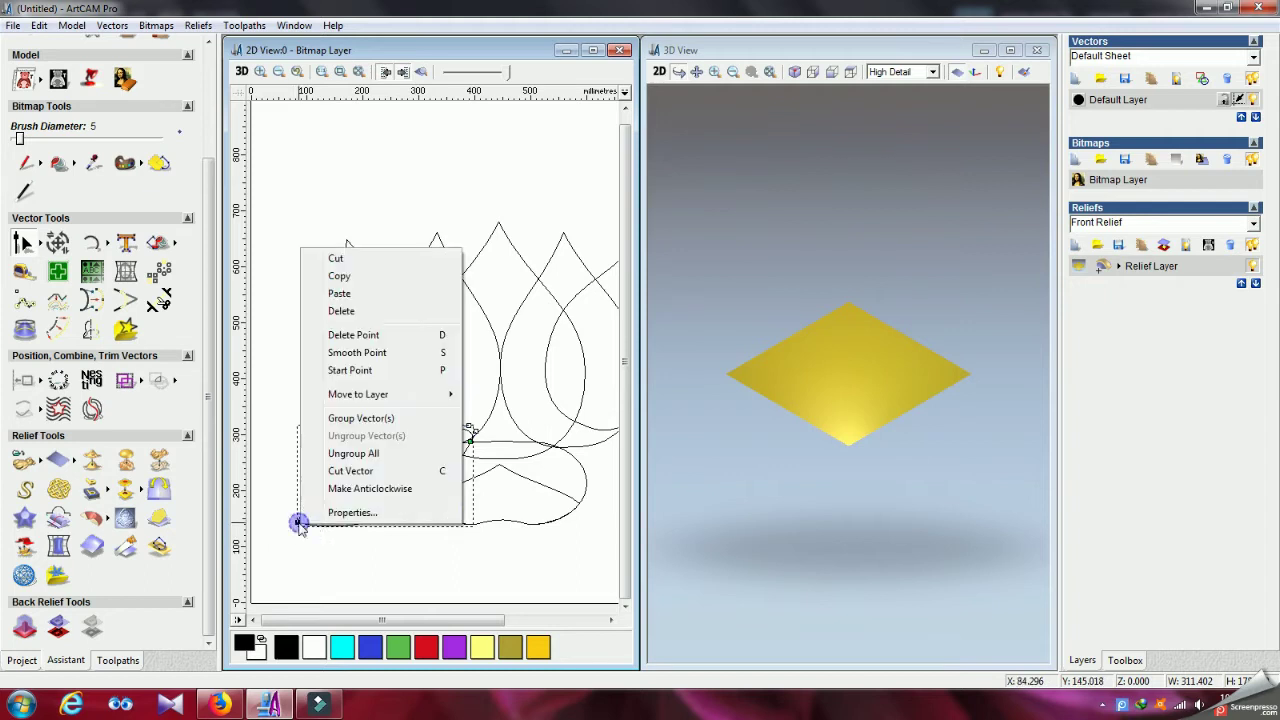
click(341, 352)
drag(268, 470, 354, 489)
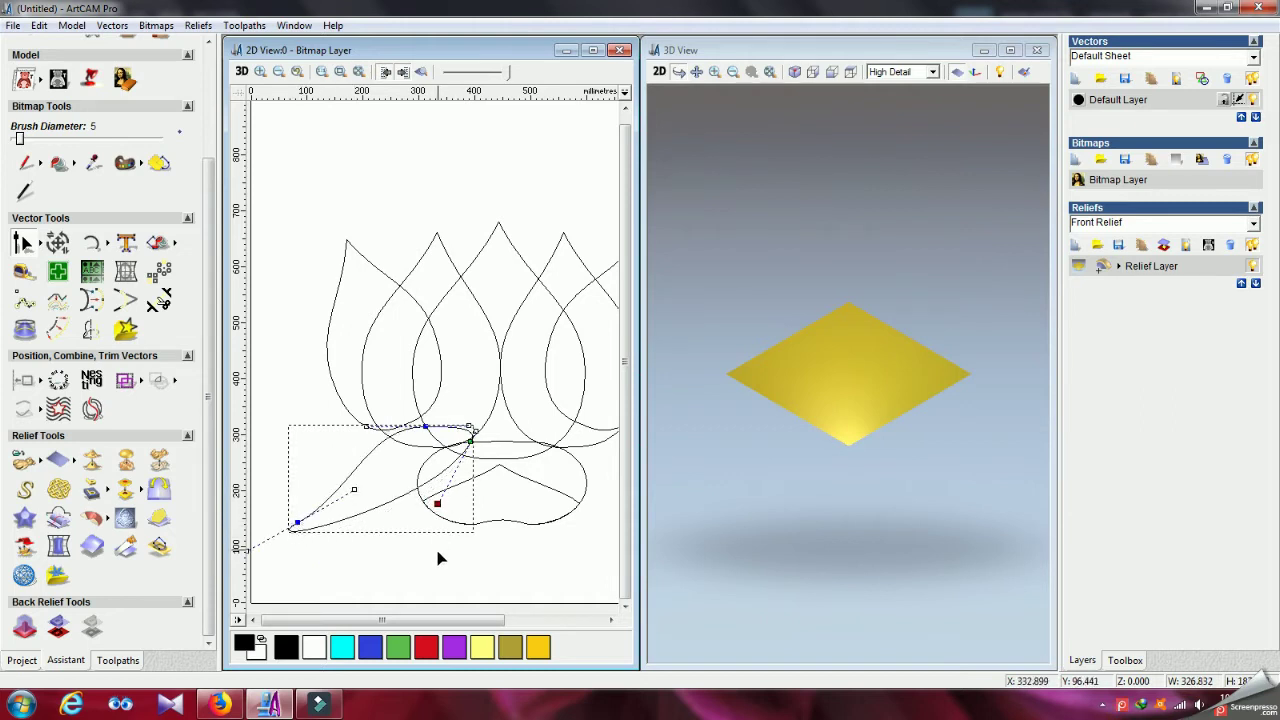
drag(438, 573, 438, 575)
key(F4)
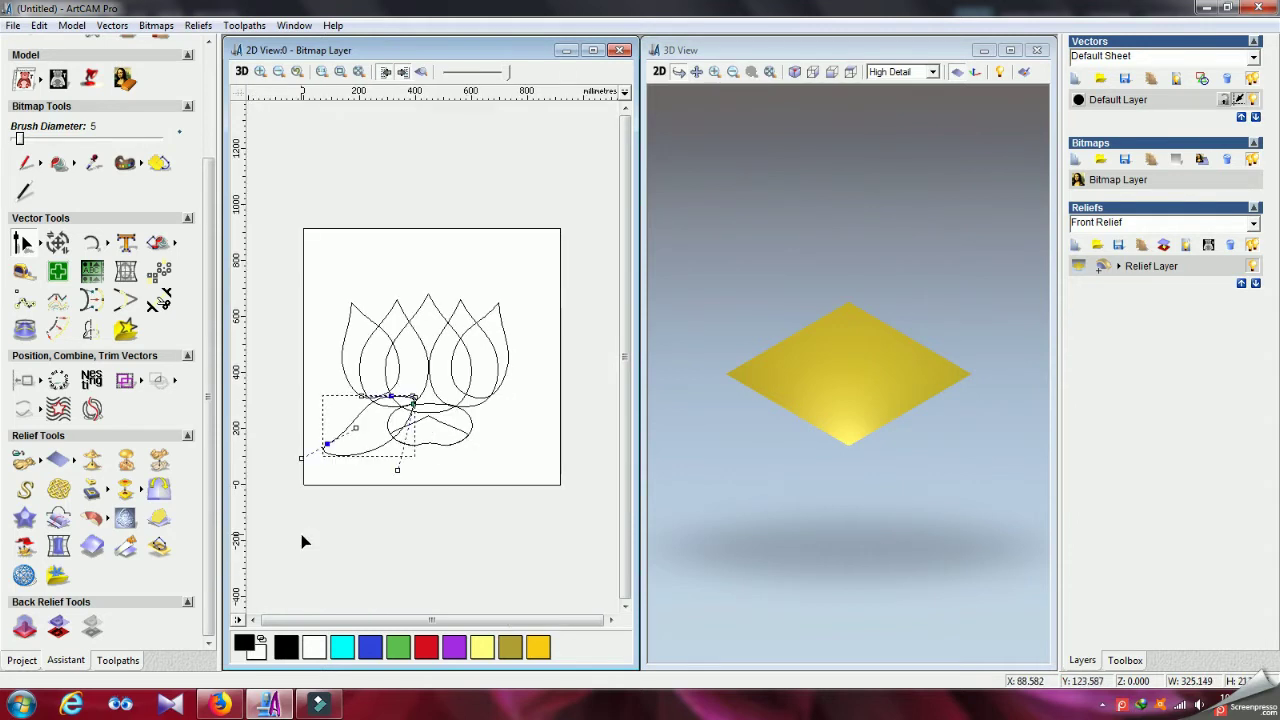
click(300, 459)
click(317, 456)
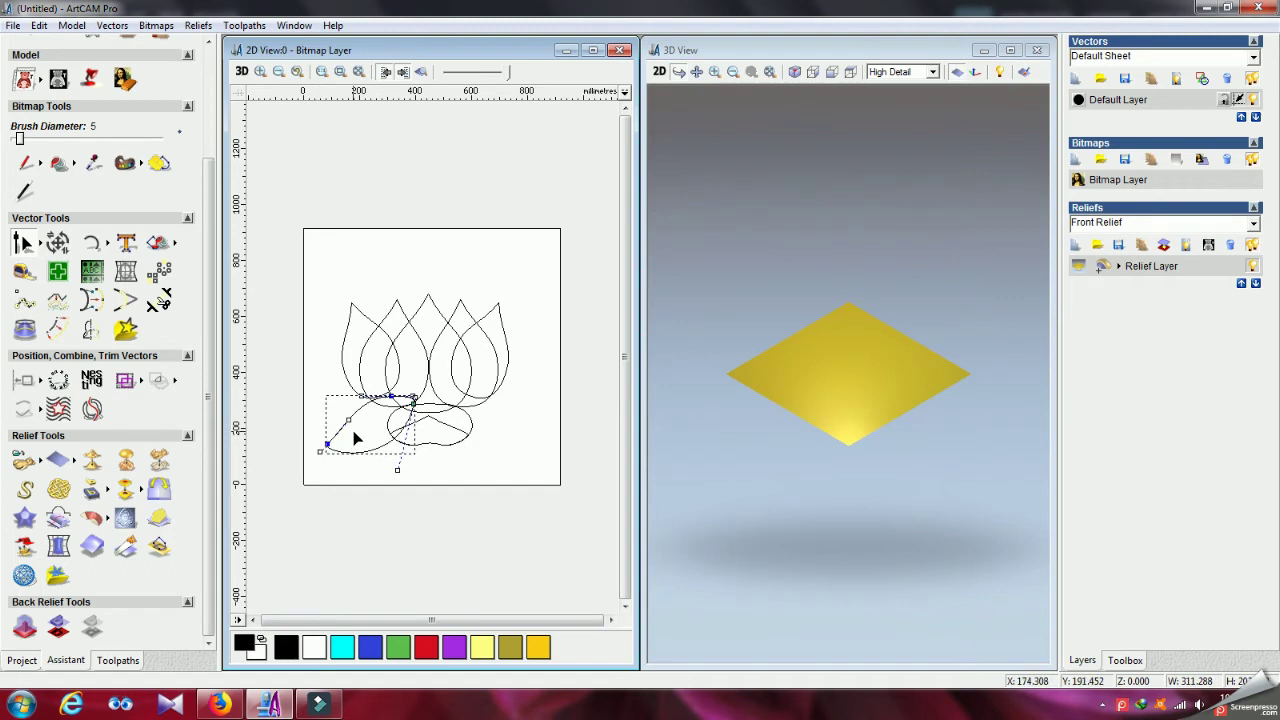
Step: Flatten the leaf to about three quarters of its height, keeping its upper edge in place and its width unchanged
scroll(354, 437, up, 2)
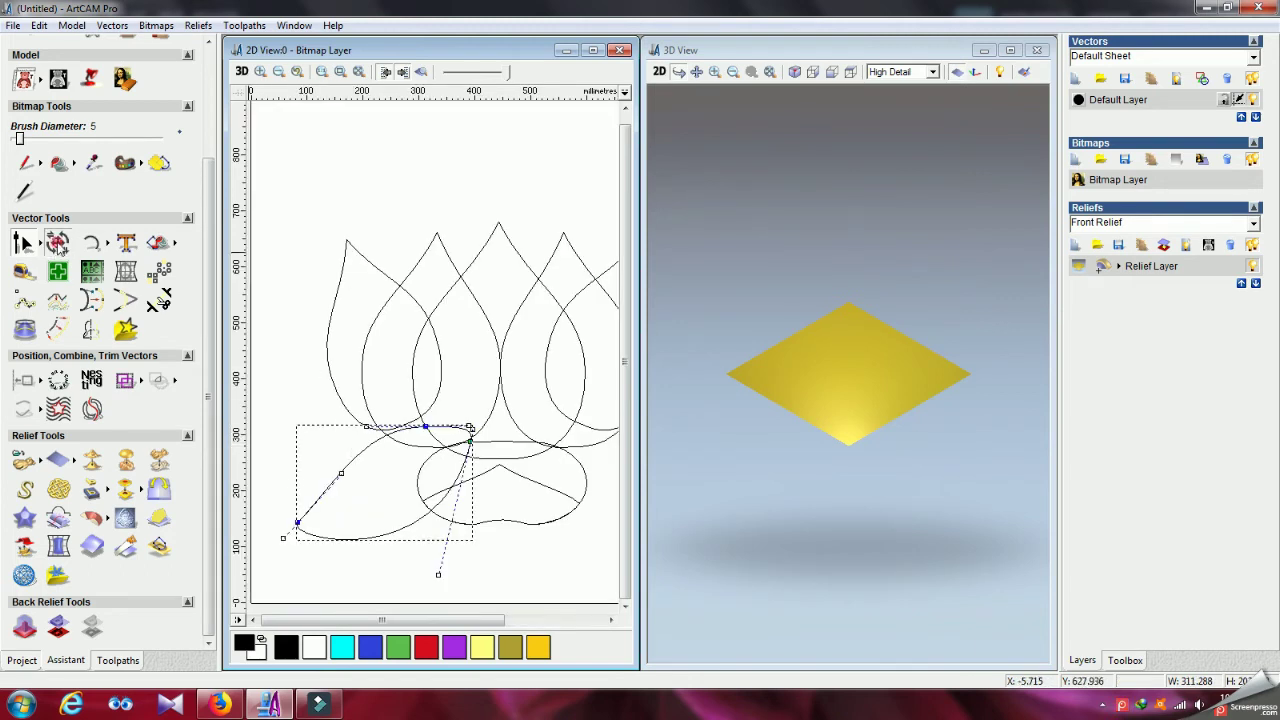
key(t)
drag(380, 531, 401, 513)
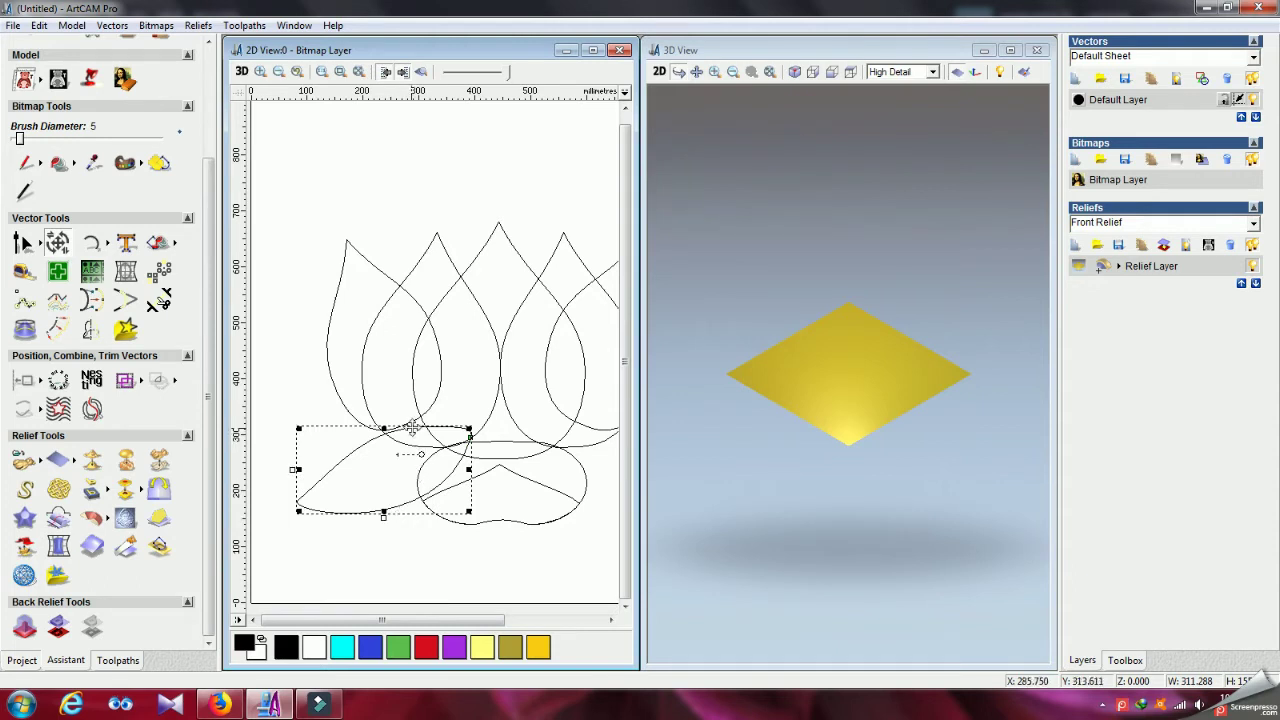
click(286, 357)
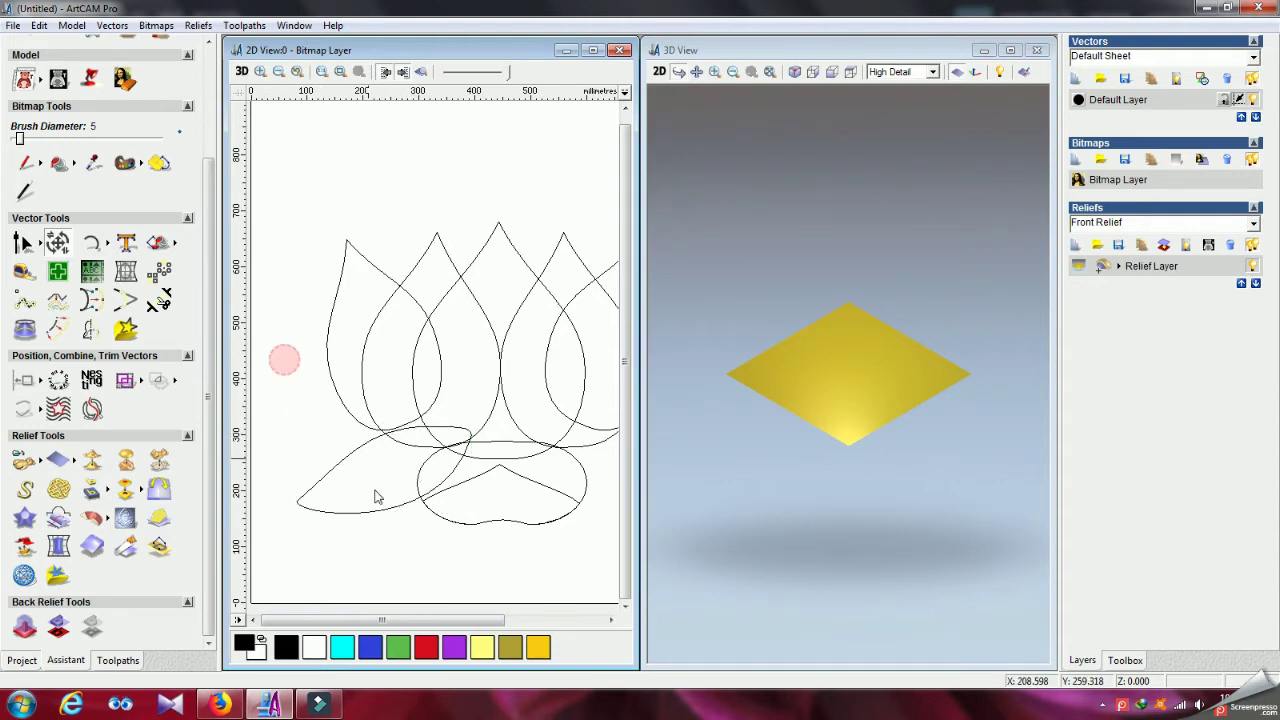
click(382, 512)
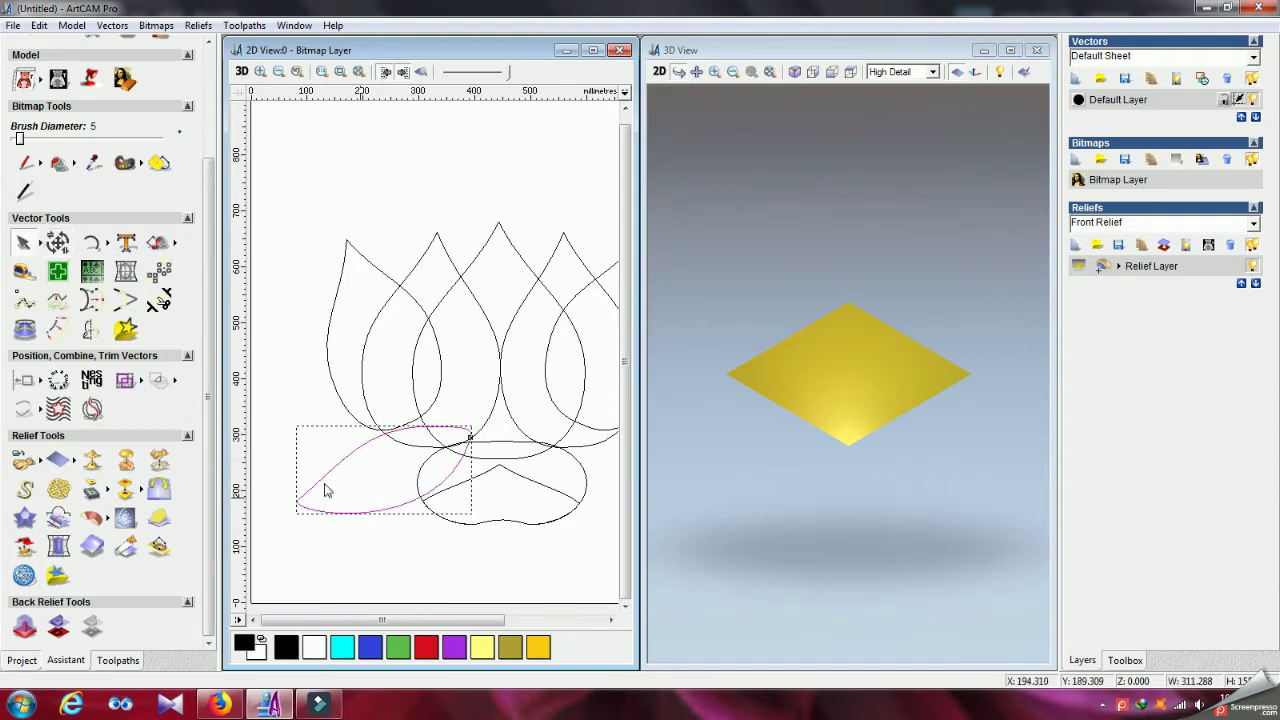
Step: Try to mirror a copy of the leaf across its outer tip and move the copy toward the flower
click(89, 331)
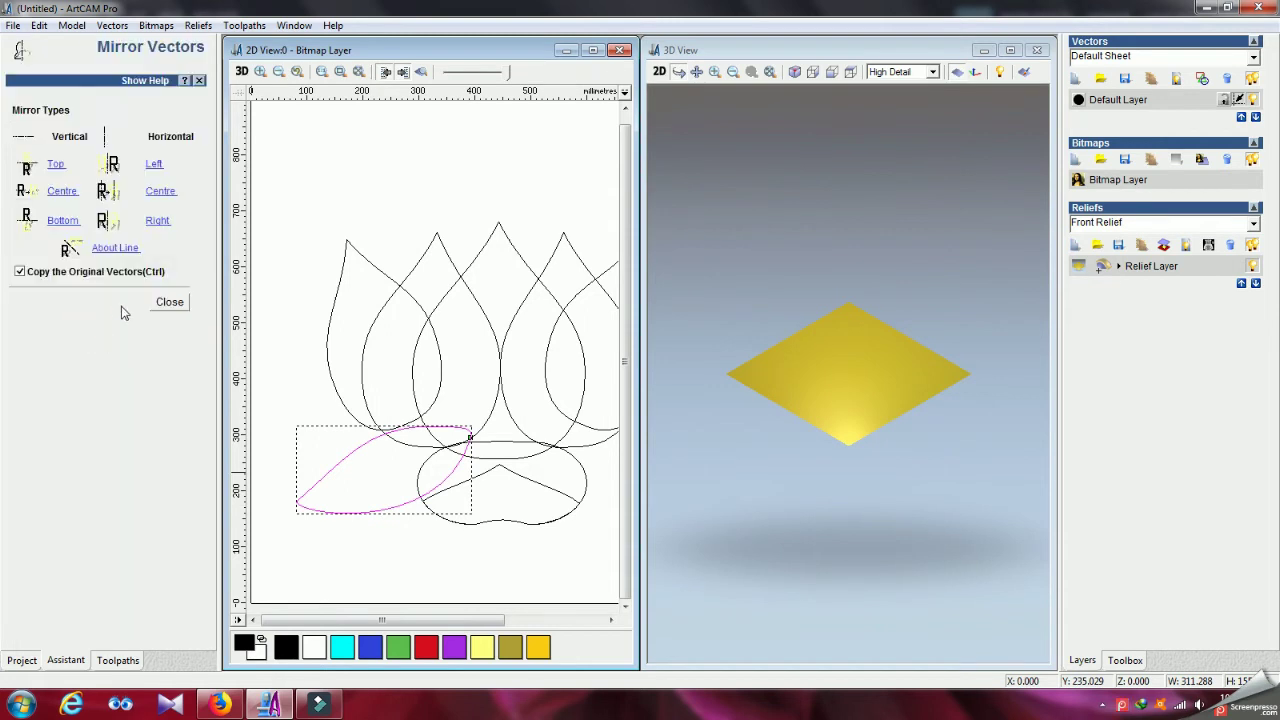
click(155, 170)
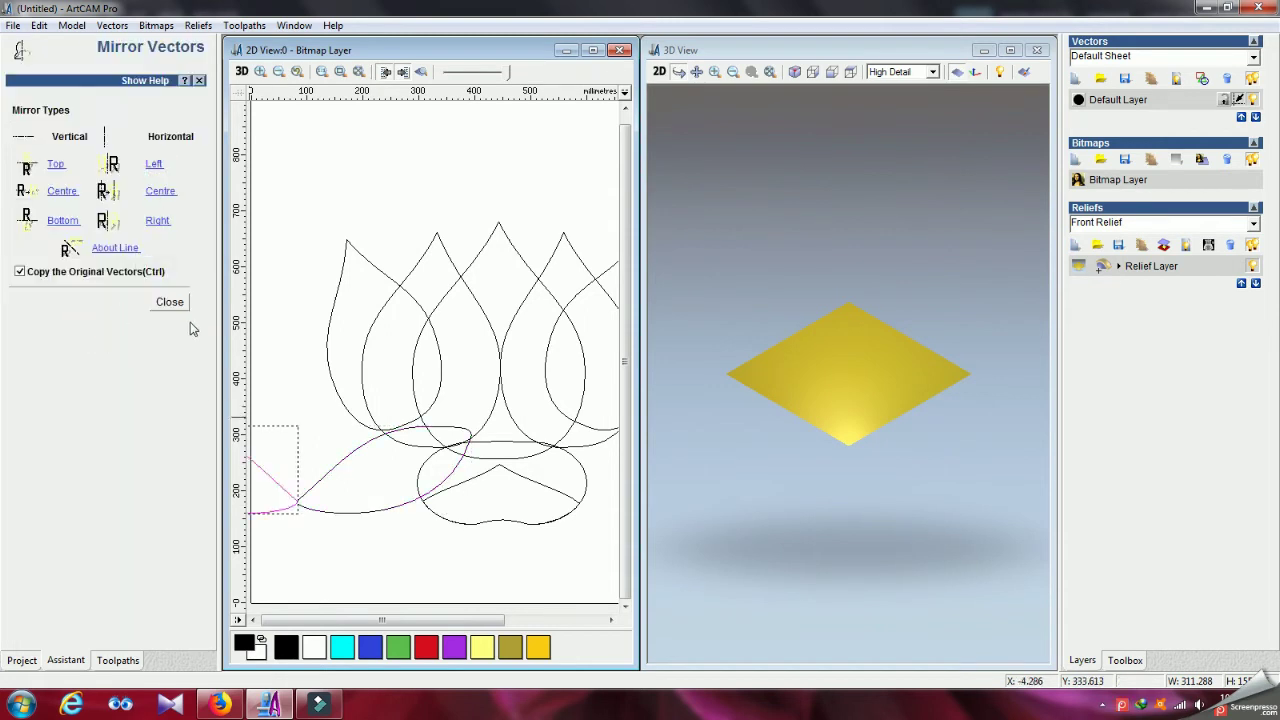
click(170, 302)
click(297, 360)
scroll(318, 426, down, 2)
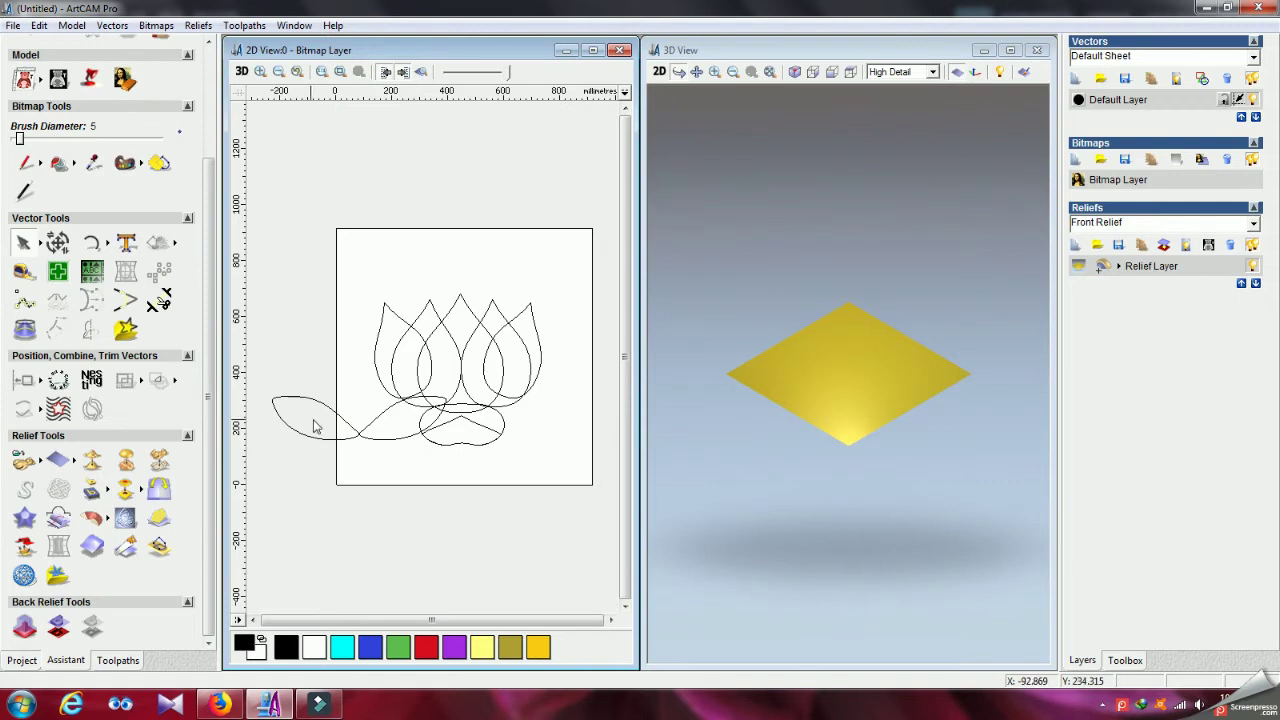
click(328, 415)
mouse_move(334, 414)
mouse_down()
mouse_move(500, 418)
mouse_move(400, 428)
mouse_move(351, 416)
mouse_up()
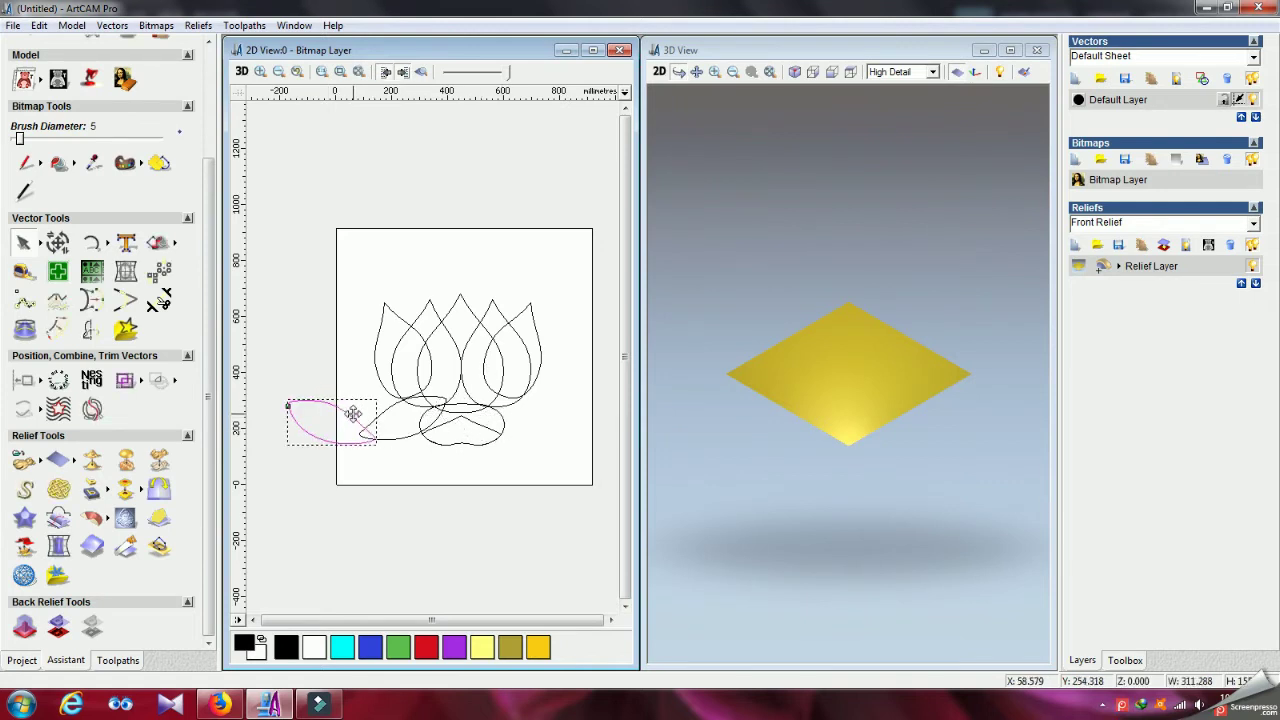
scroll(351, 416, up, 2)
scroll(346, 420, down, 2)
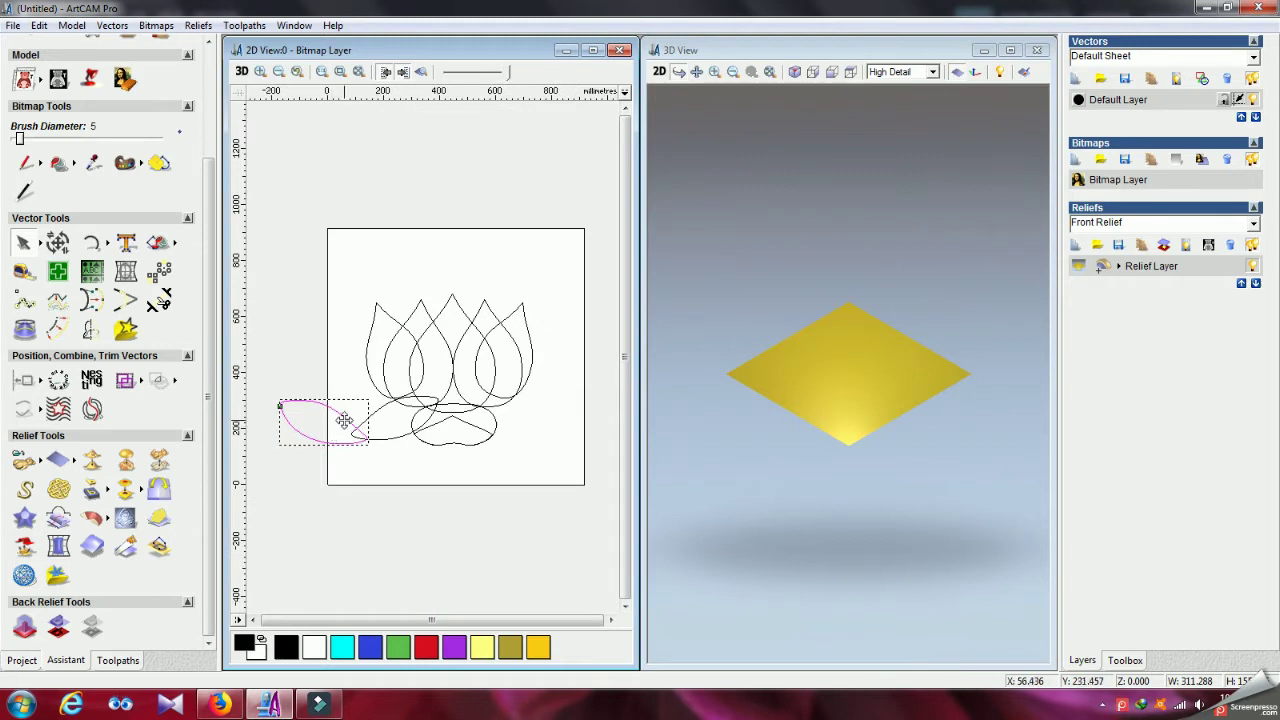
drag(344, 420, 368, 418)
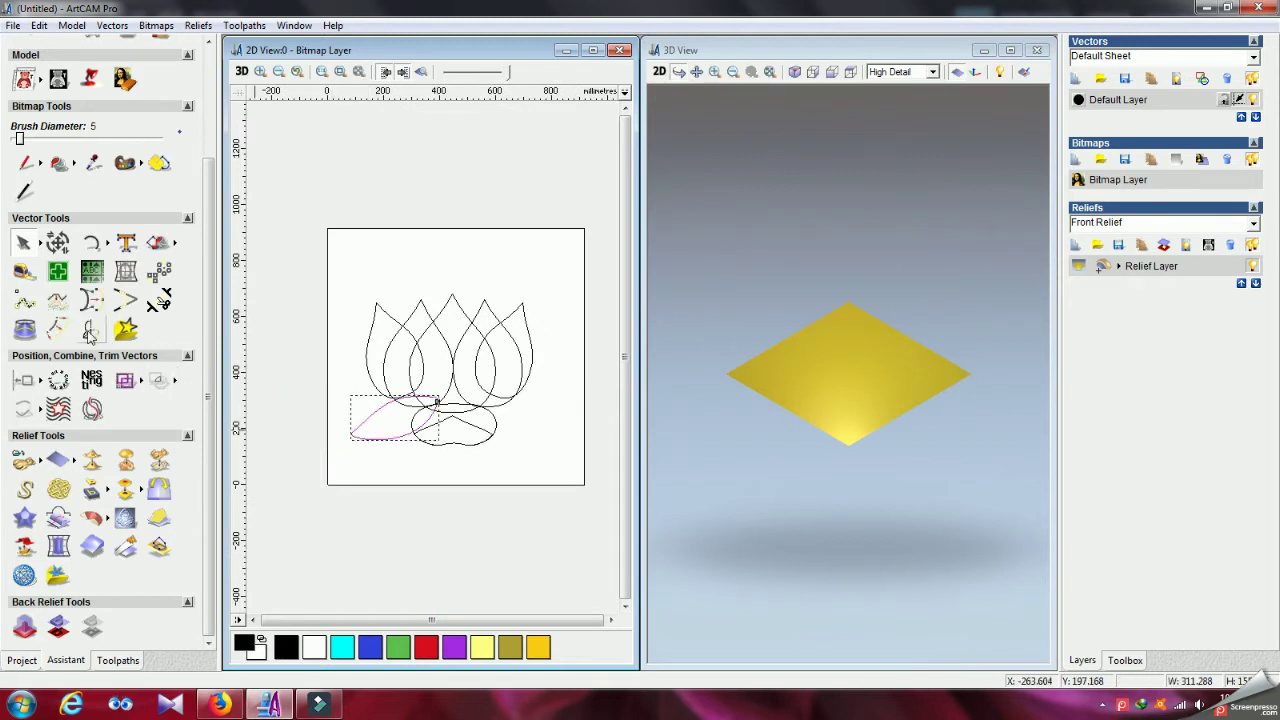
Step: Duplicate the leaf with centre and left horizontal mirrors, and move the copy so it overlaps the original from slightly above and outward
click(89, 334)
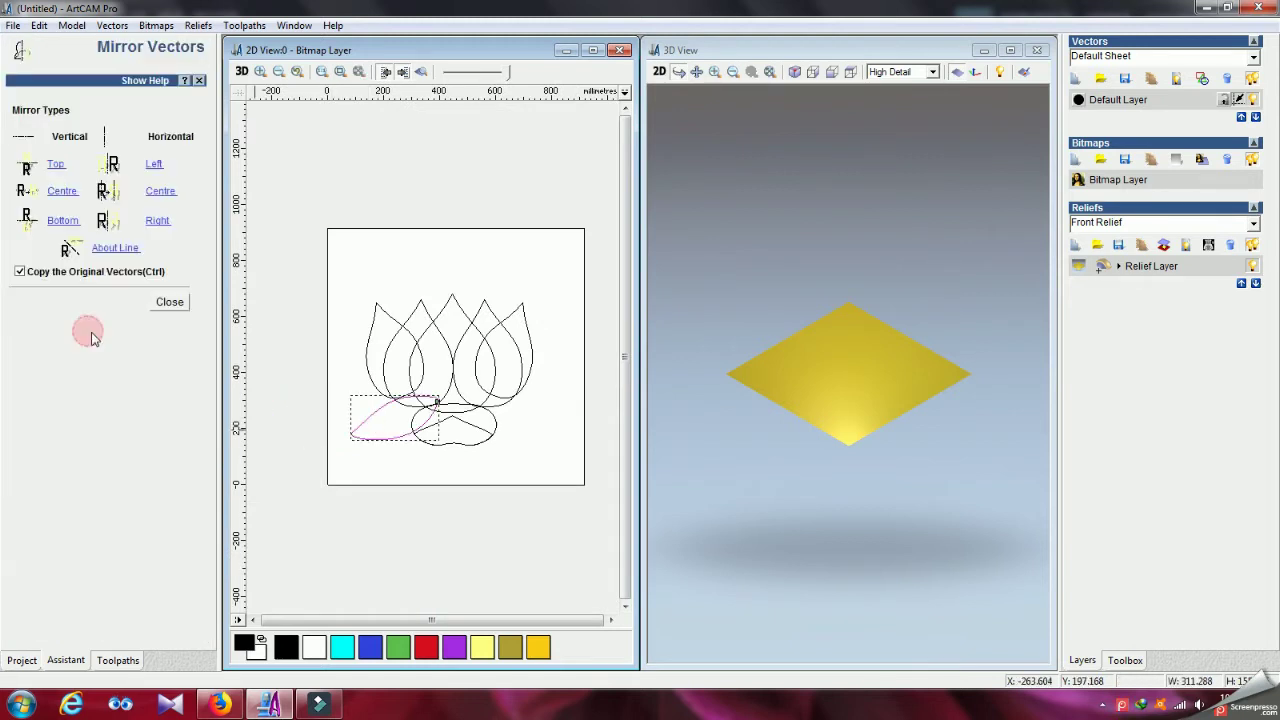
click(160, 196)
click(20, 272)
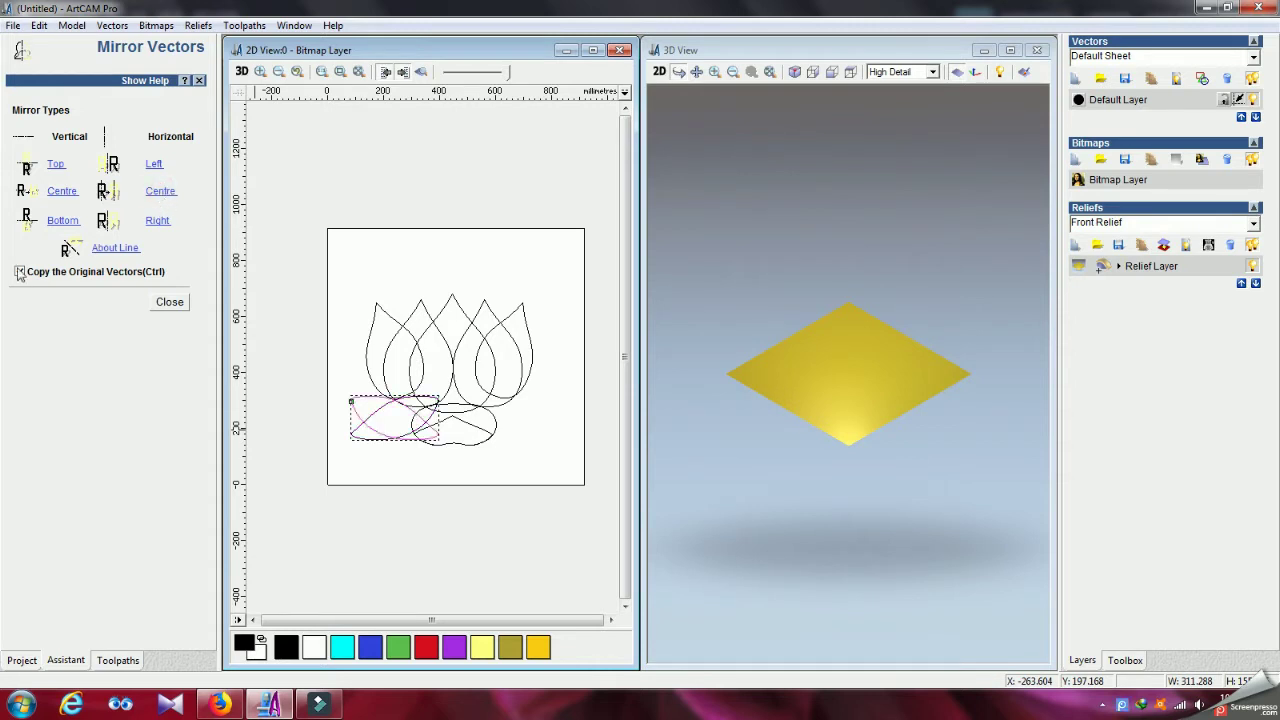
click(156, 165)
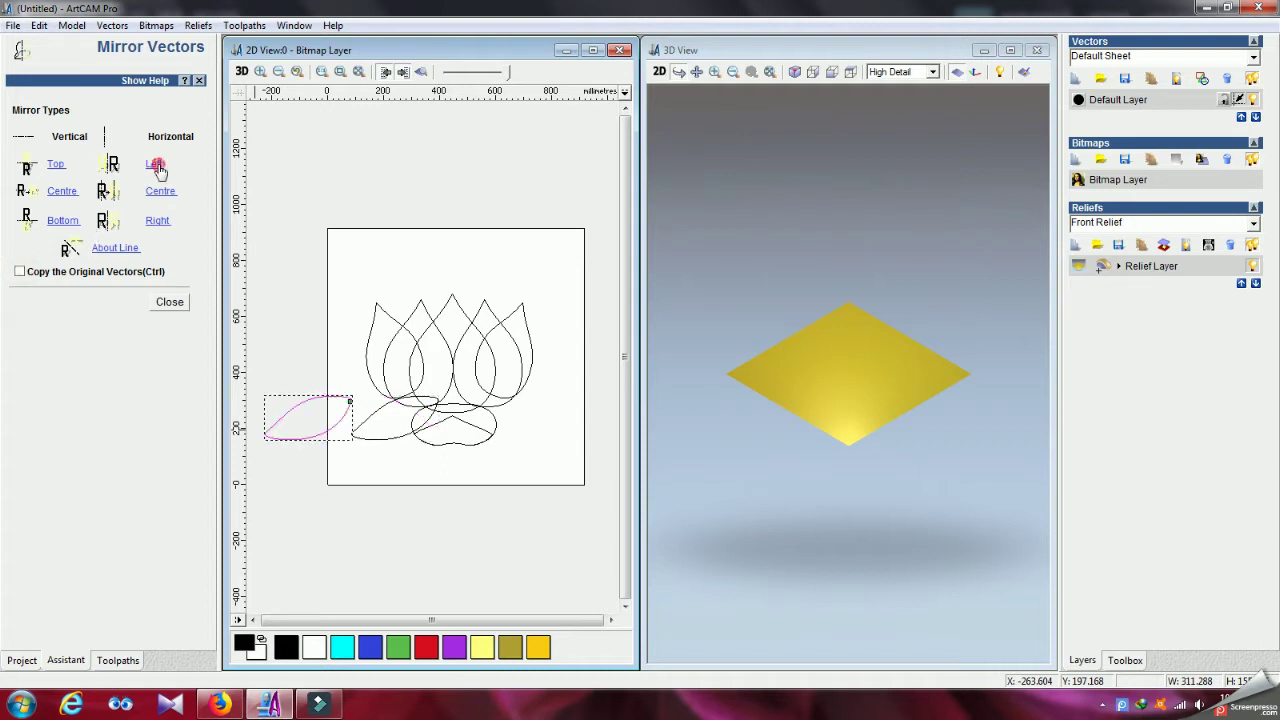
click(166, 302)
drag(329, 395, 394, 378)
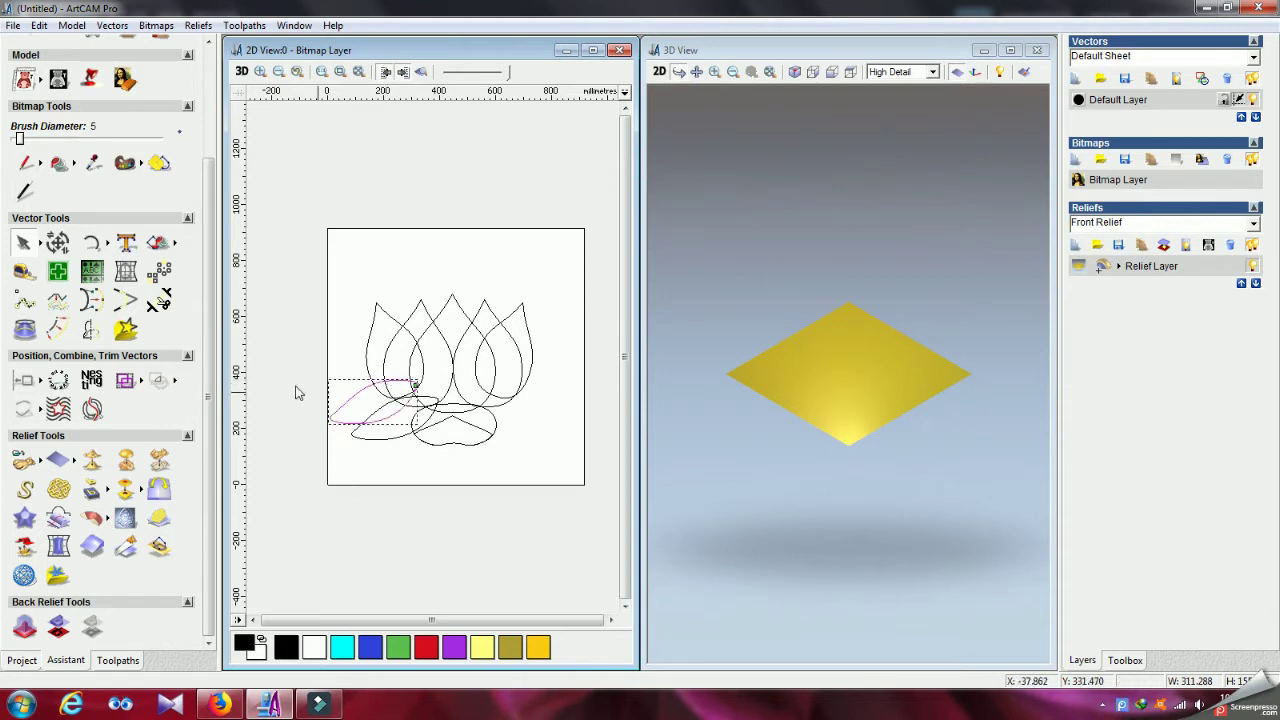
Step: Rotate the upper leaf so its outer tip points up and away, and position its inner end against the lower leaf's inner end
click(57, 242)
drag(412, 392, 383, 420)
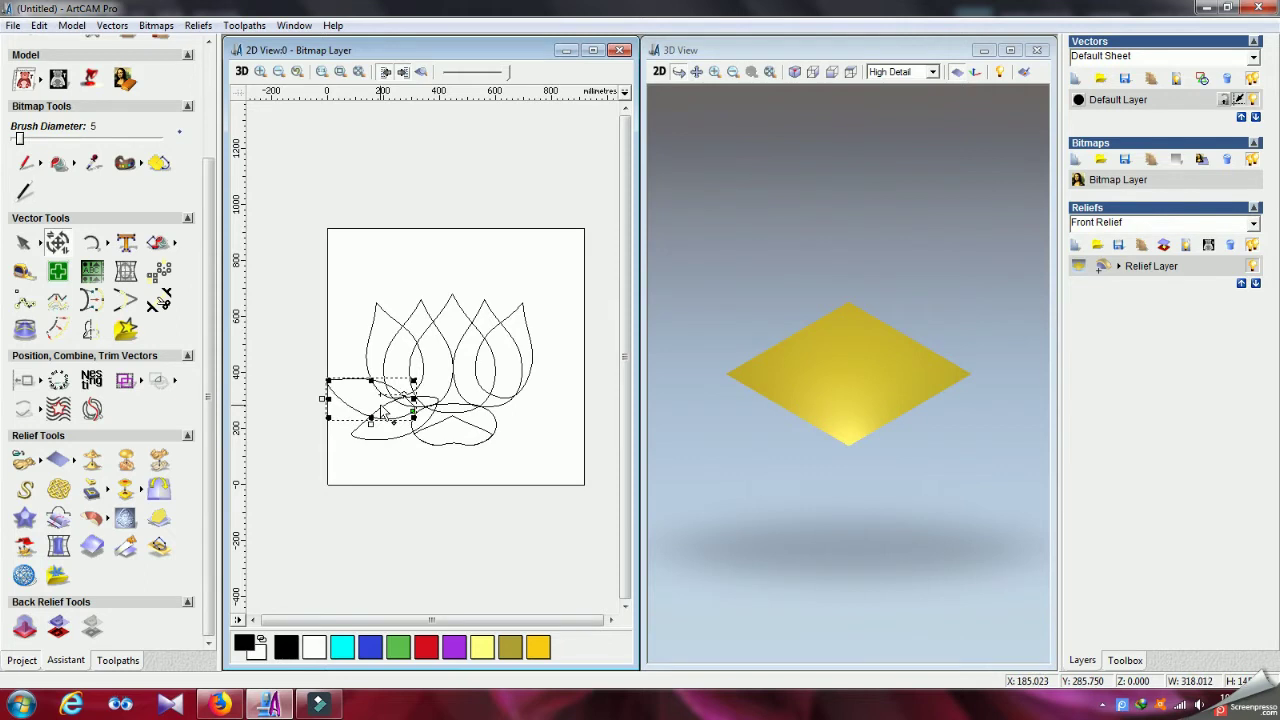
scroll(380, 410, up, 2)
drag(285, 432, 309, 428)
click(294, 300)
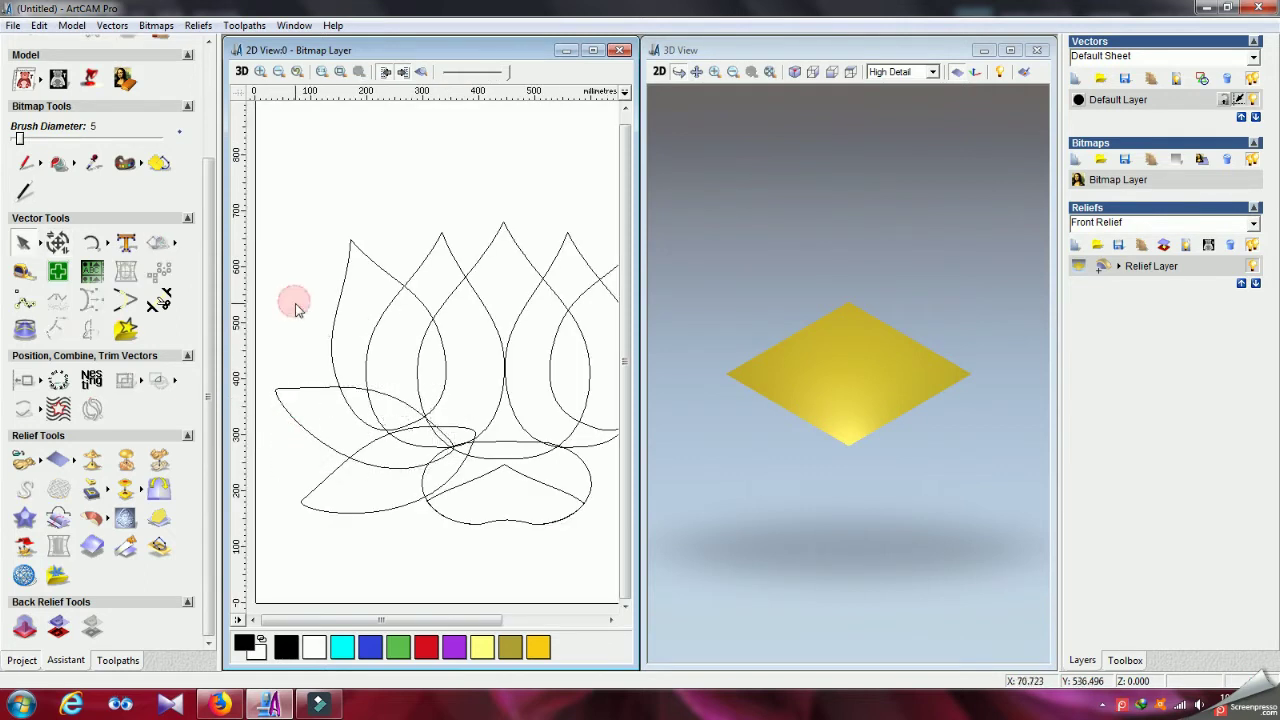
Step: Select both leaves and mirror a copy of them horizontally across their right edge
scroll(294, 300, down, 2)
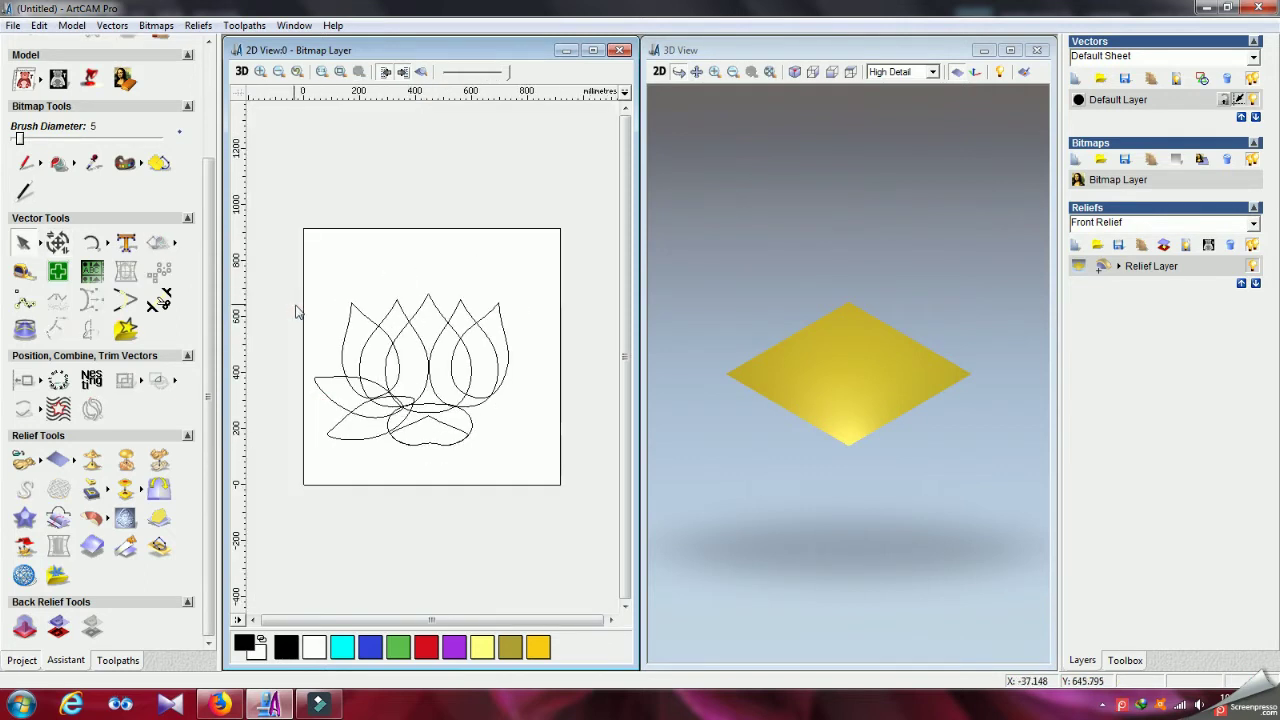
click(334, 432)
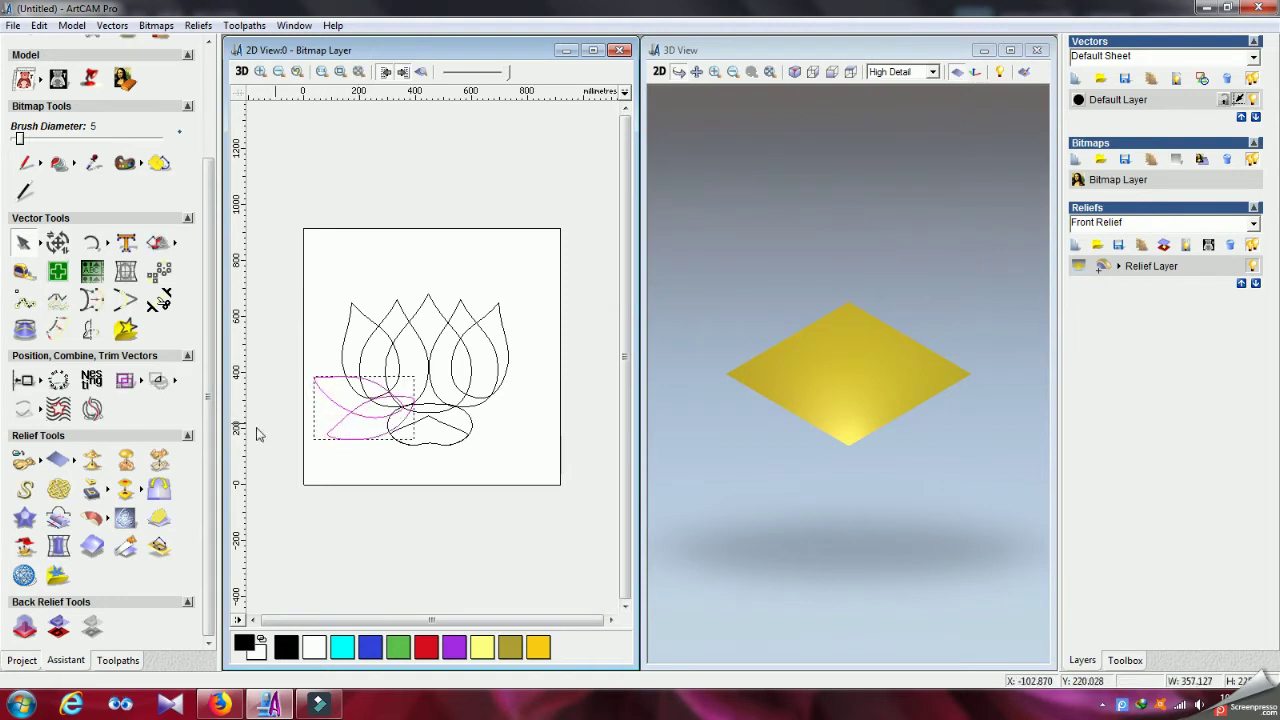
click(58, 330)
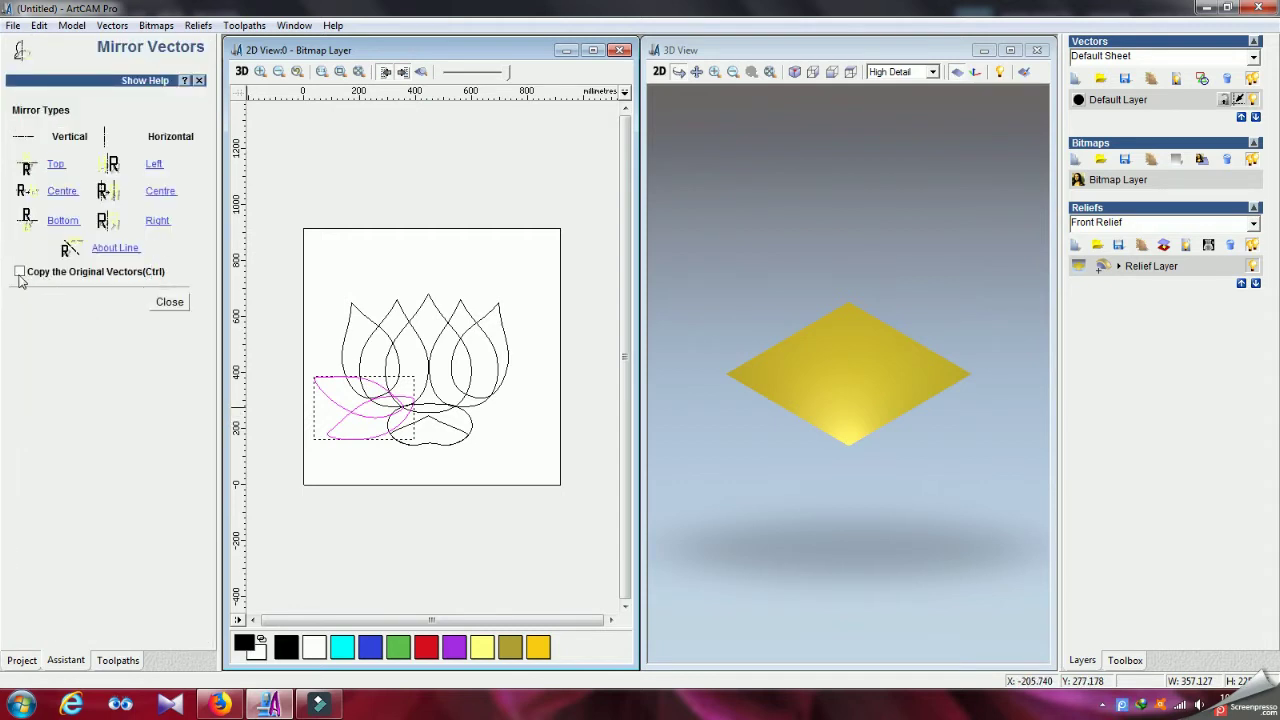
click(19, 272)
click(157, 220)
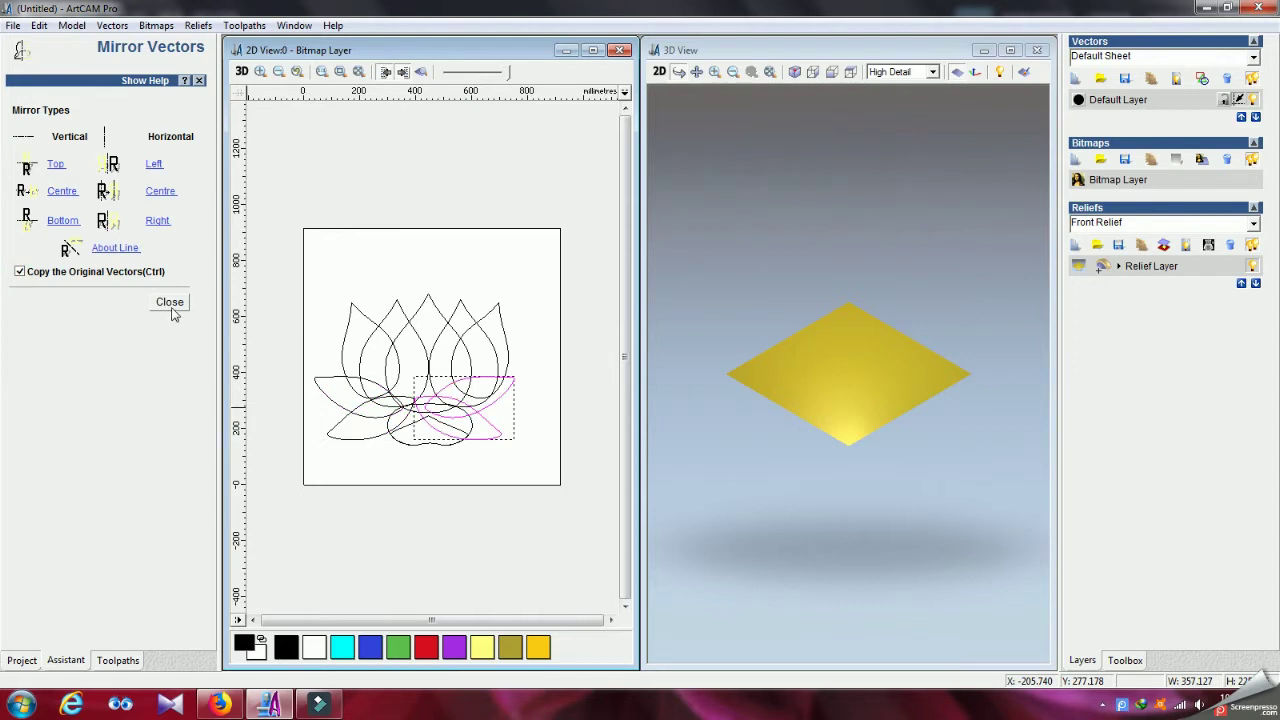
click(170, 303)
Step: Nudge the mirrored leaf pair sideways until it sits opposite the original pair, symmetrical about the flower's centre
key(Right)
key(Right)
key(Right)
key(Right)
key(Right)
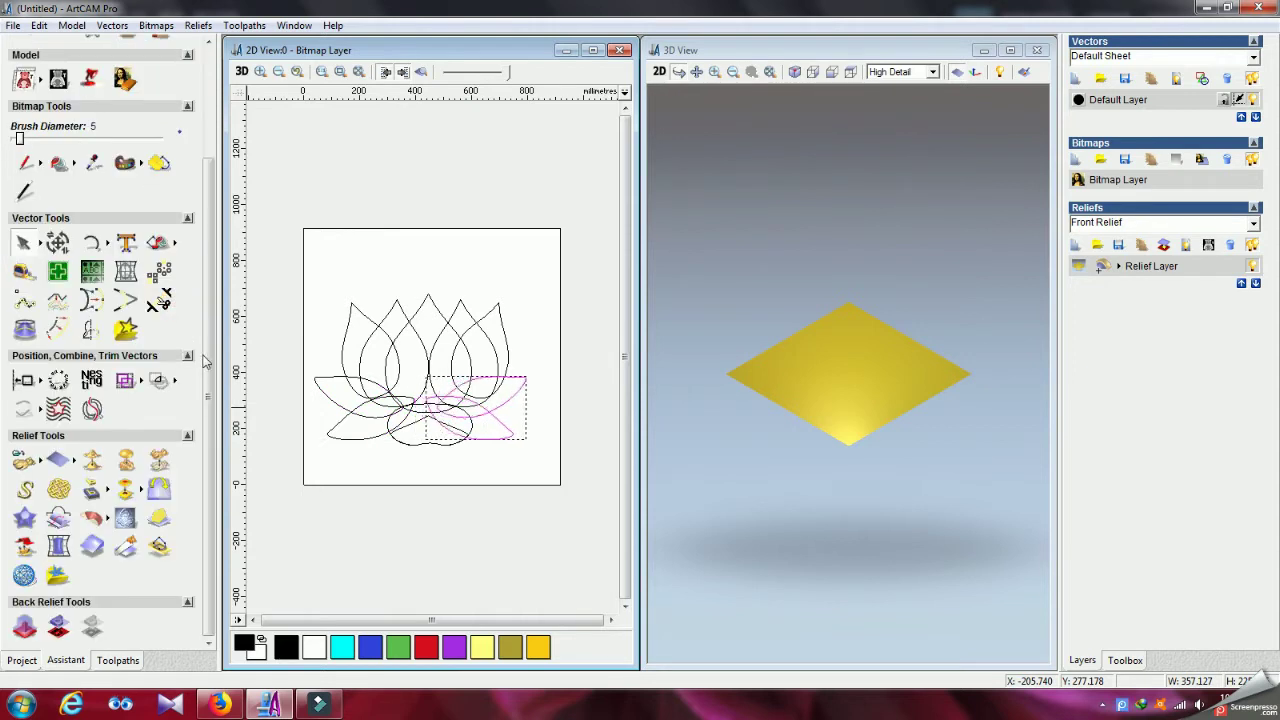
key(Right)
key(Right)
key(Right)
key(Right)
key(Right)
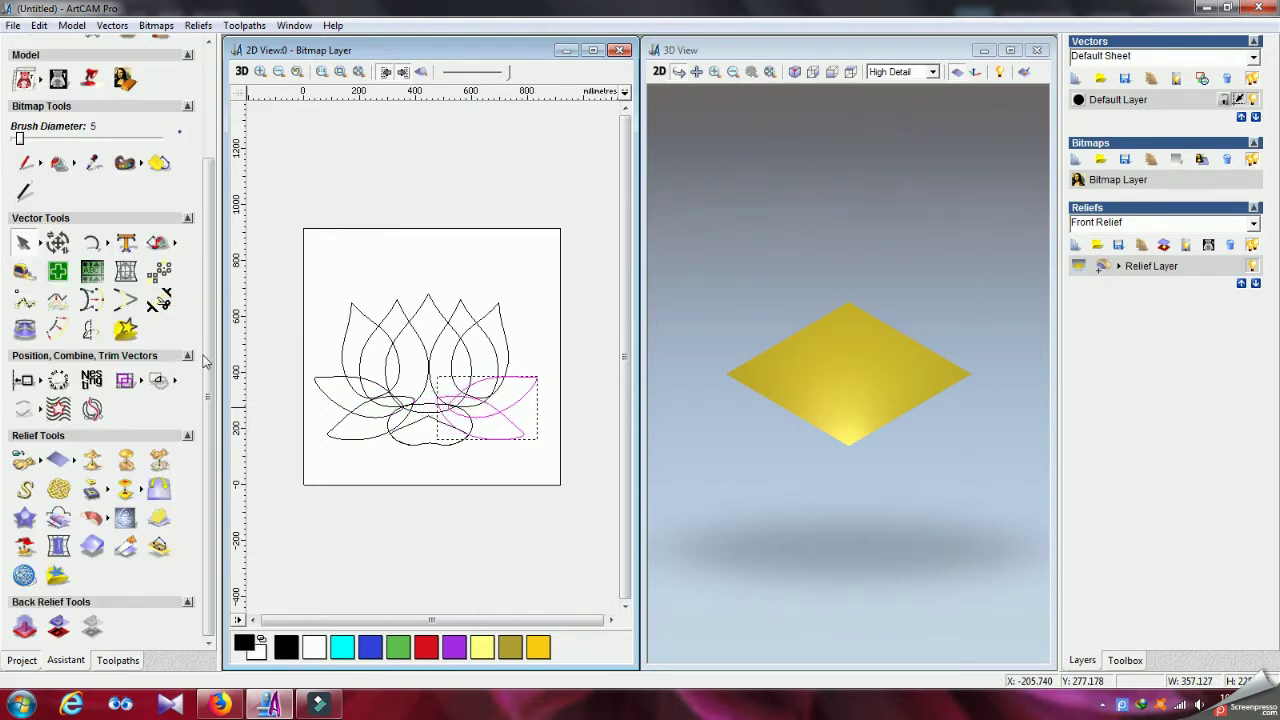
key(Left)
key(Left)
key(Left)
key(Left)
key(Left)
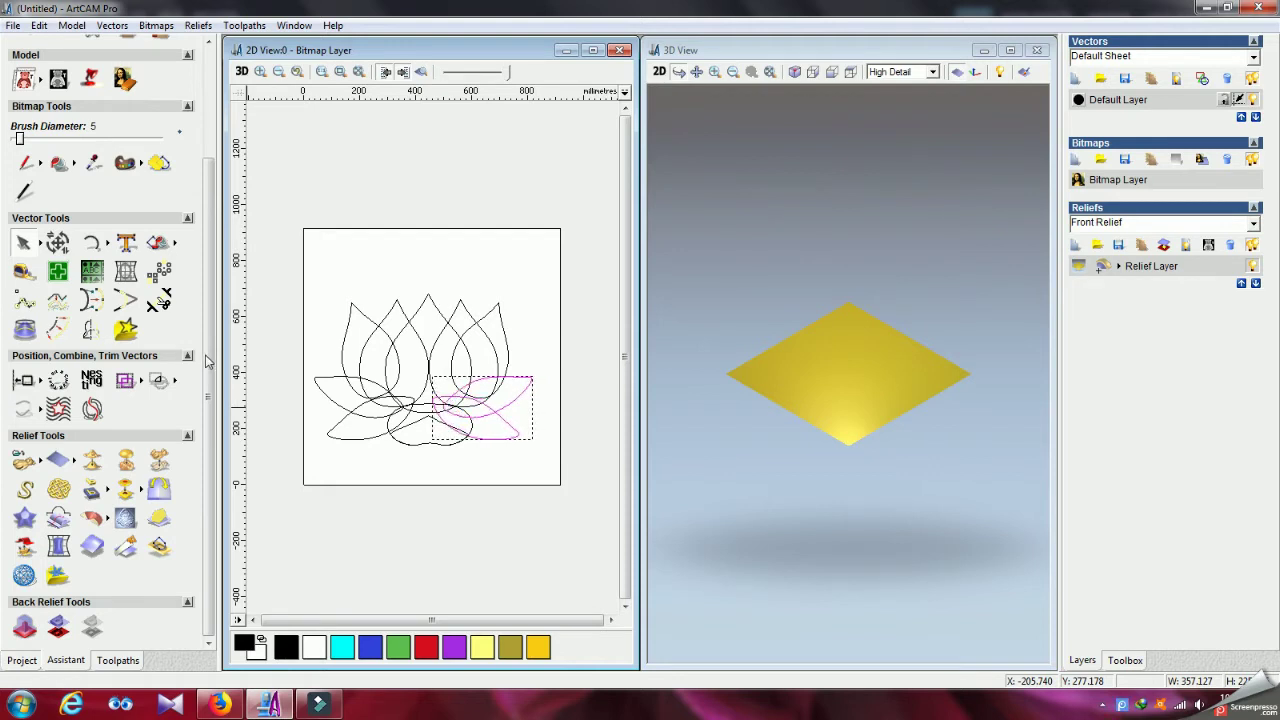
Step: Group all the flower vectors, centre them on the page, and ungroup everything again
drag(258, 255, 574, 464)
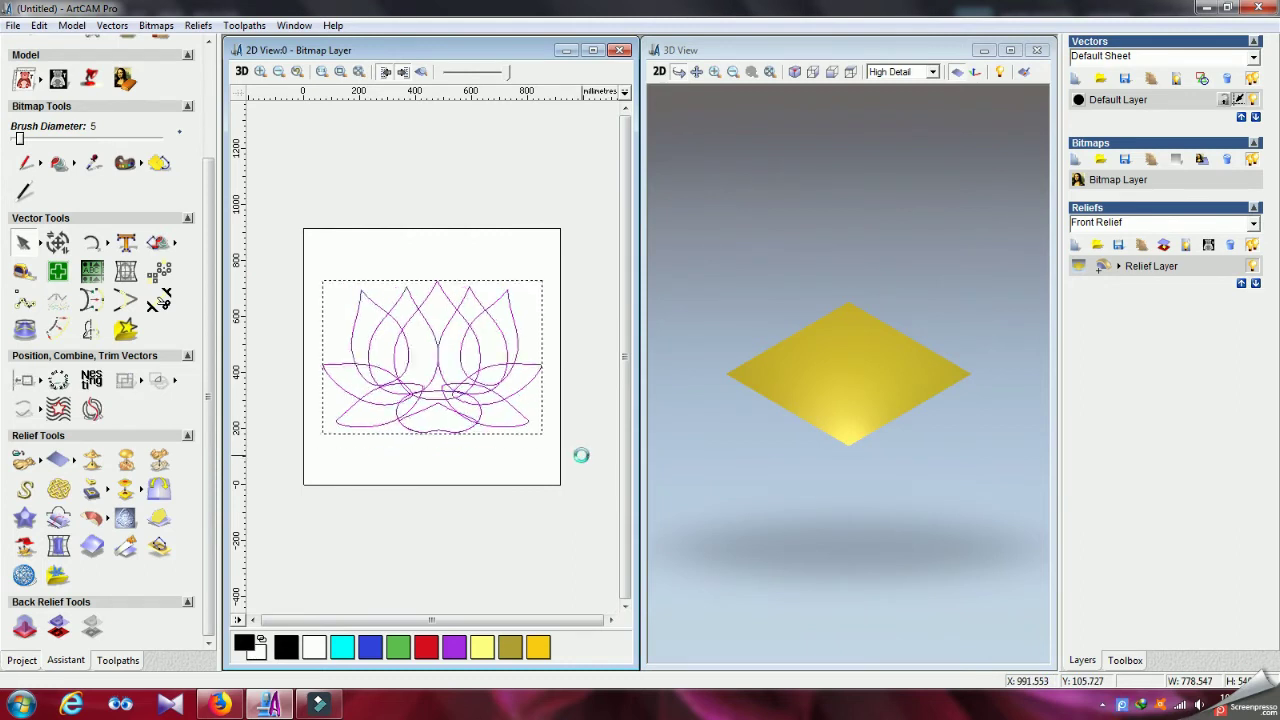
click(498, 374)
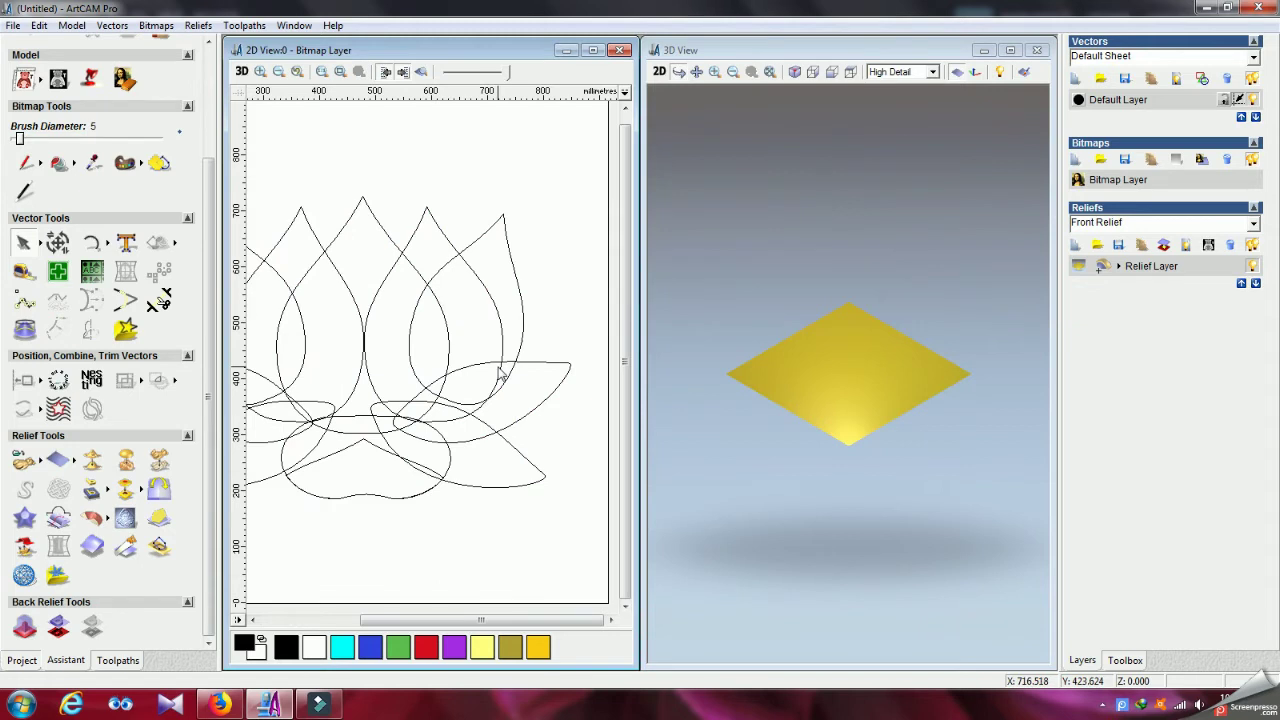
drag(286, 249, 585, 481)
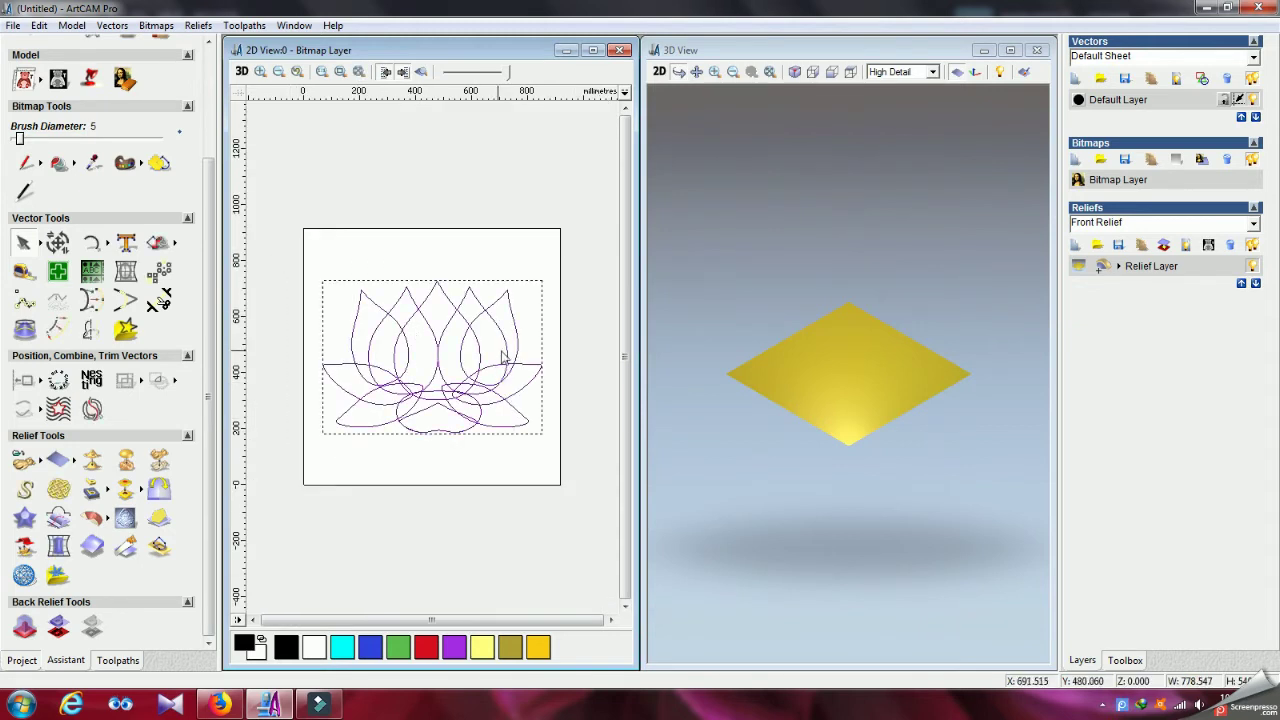
right_click(516, 350)
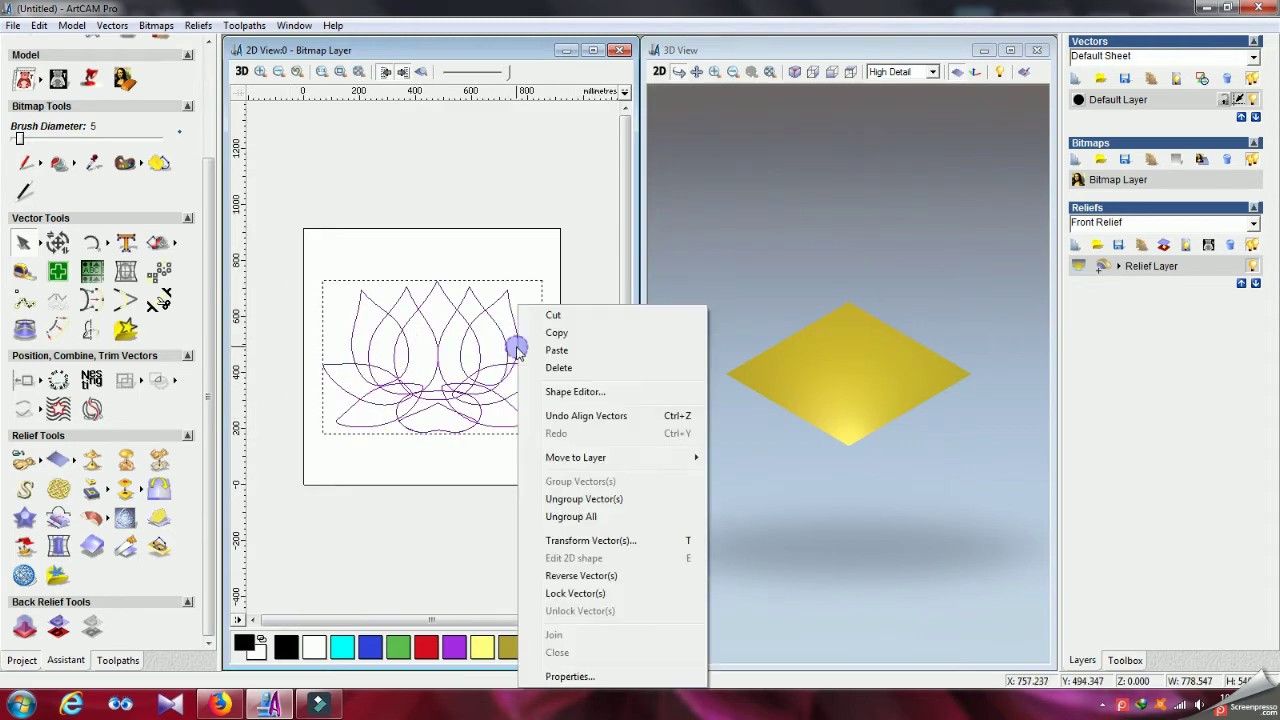
click(575, 516)
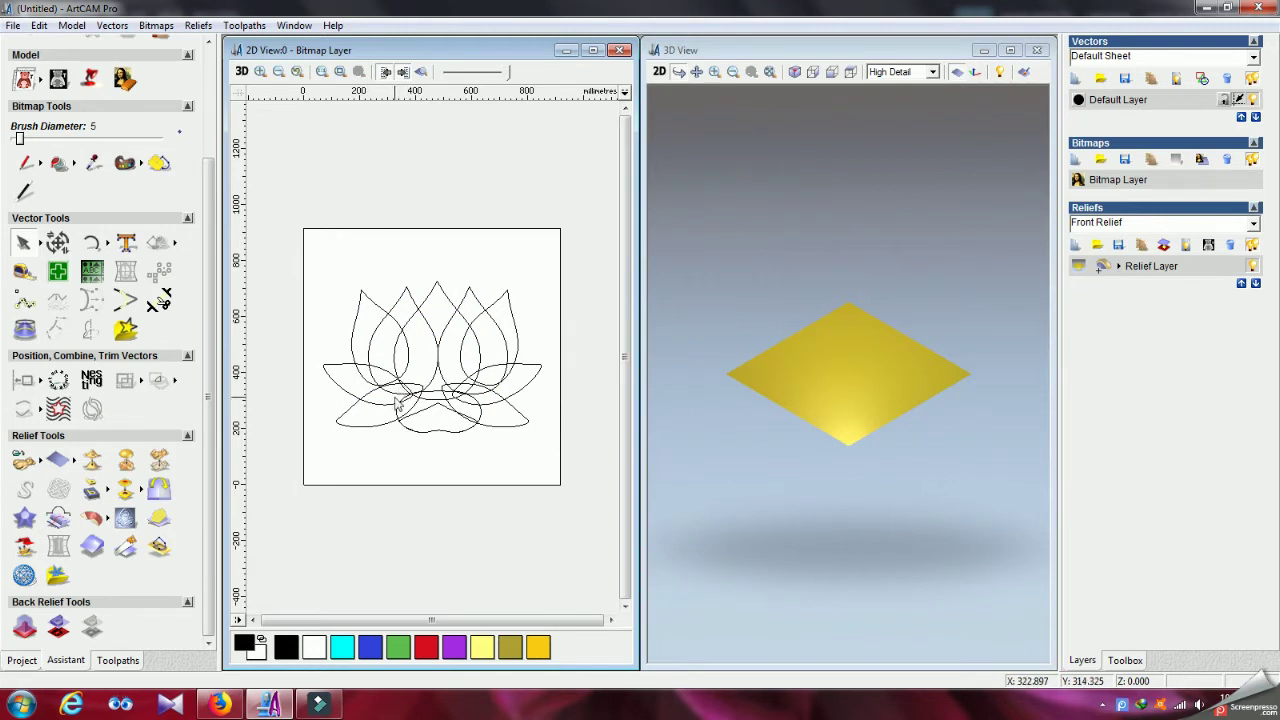
Step: Draw a shallow Start - End - Point On Arc curve from the lower left leaf's inner end to just beyond its outer tip
scroll(378, 402, up, 1)
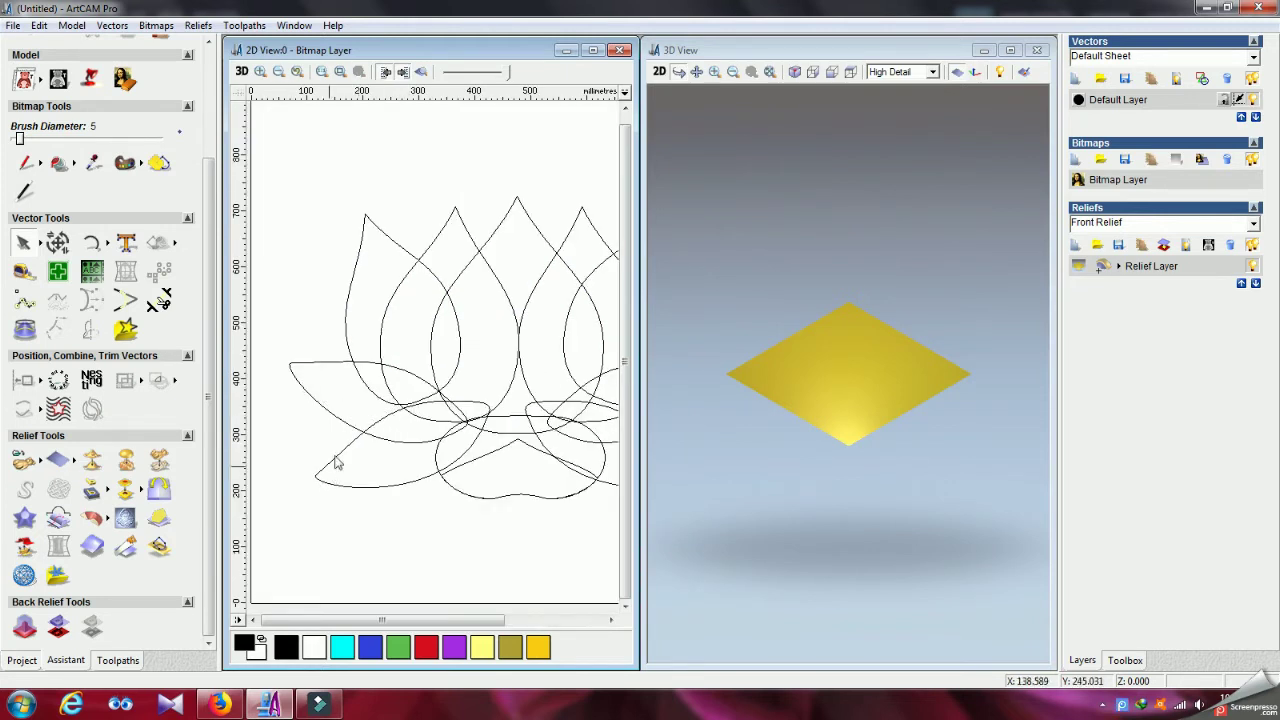
click(93, 244)
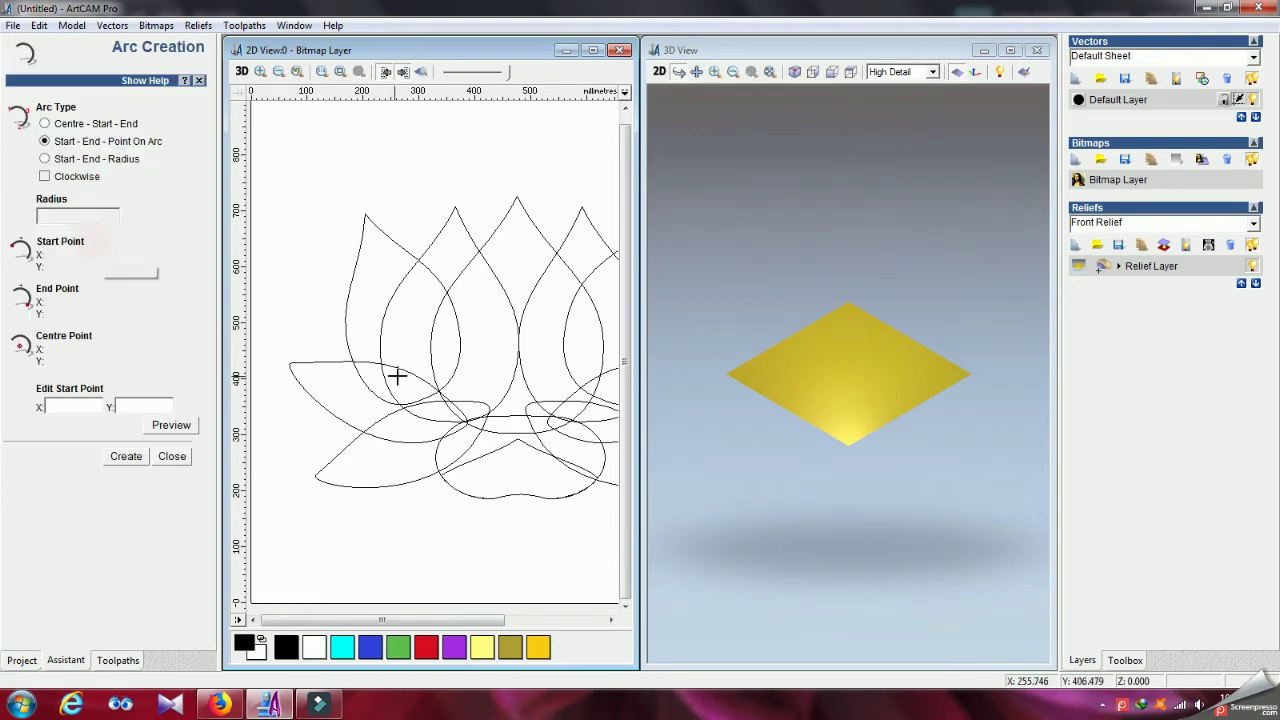
click(488, 406)
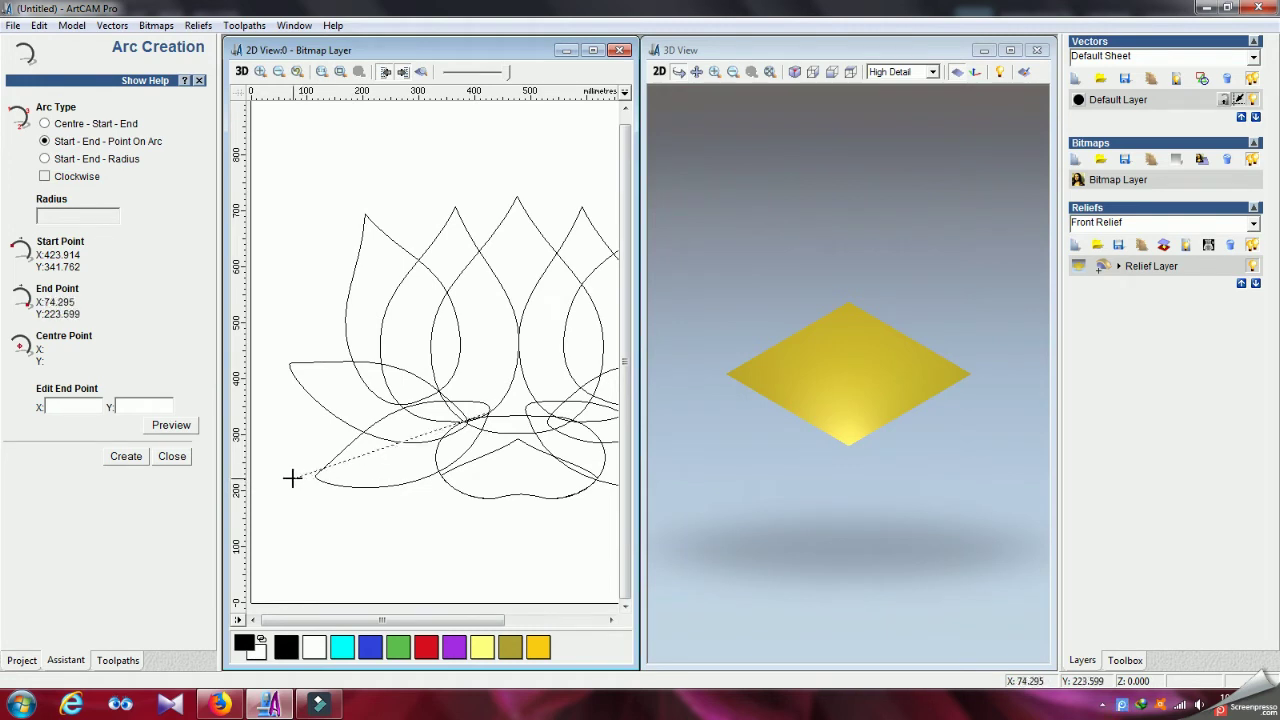
click(292, 485)
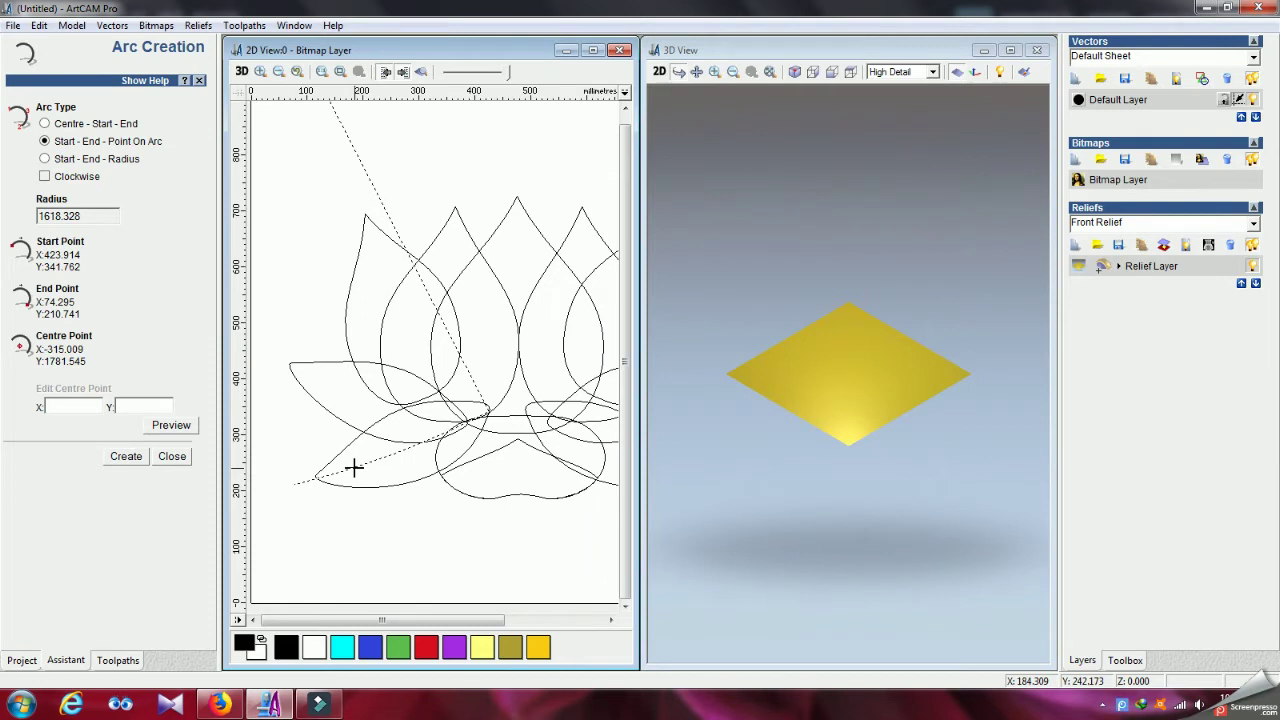
click(354, 467)
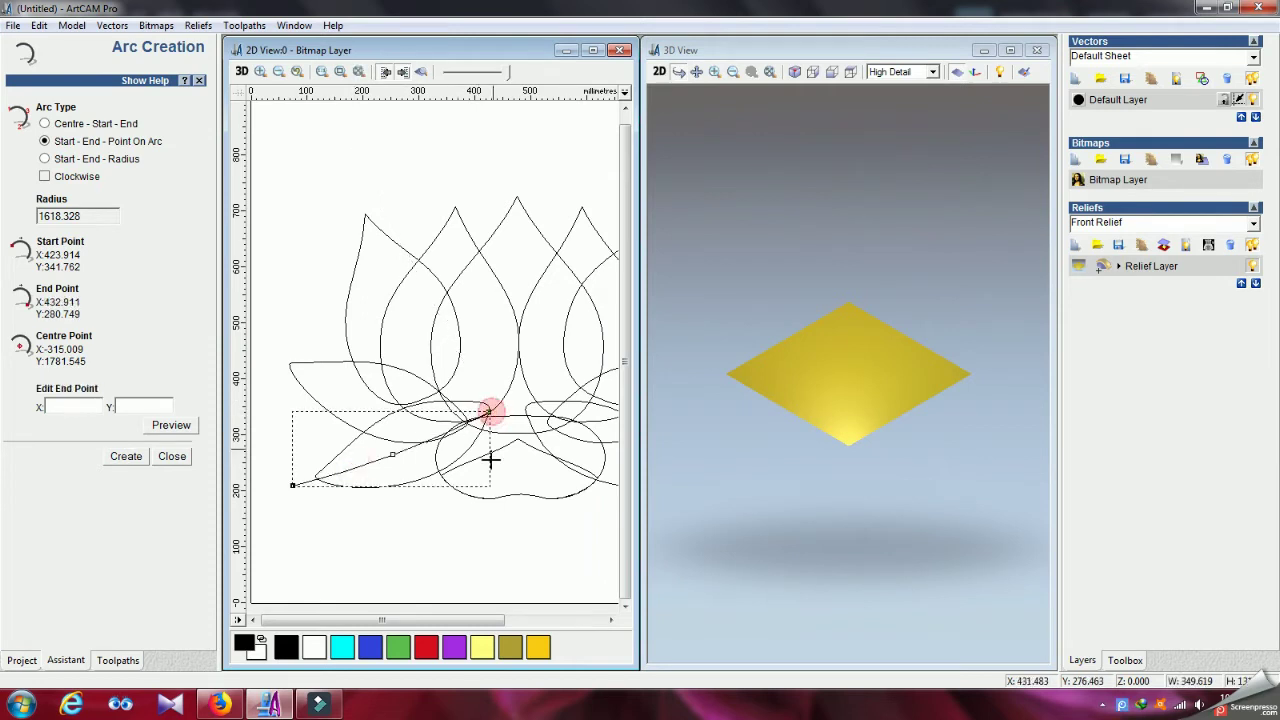
Step: Draw two more arcs below the lower left leaf that link both ends of the shallow arc into a loop
drag(293, 486, 332, 505)
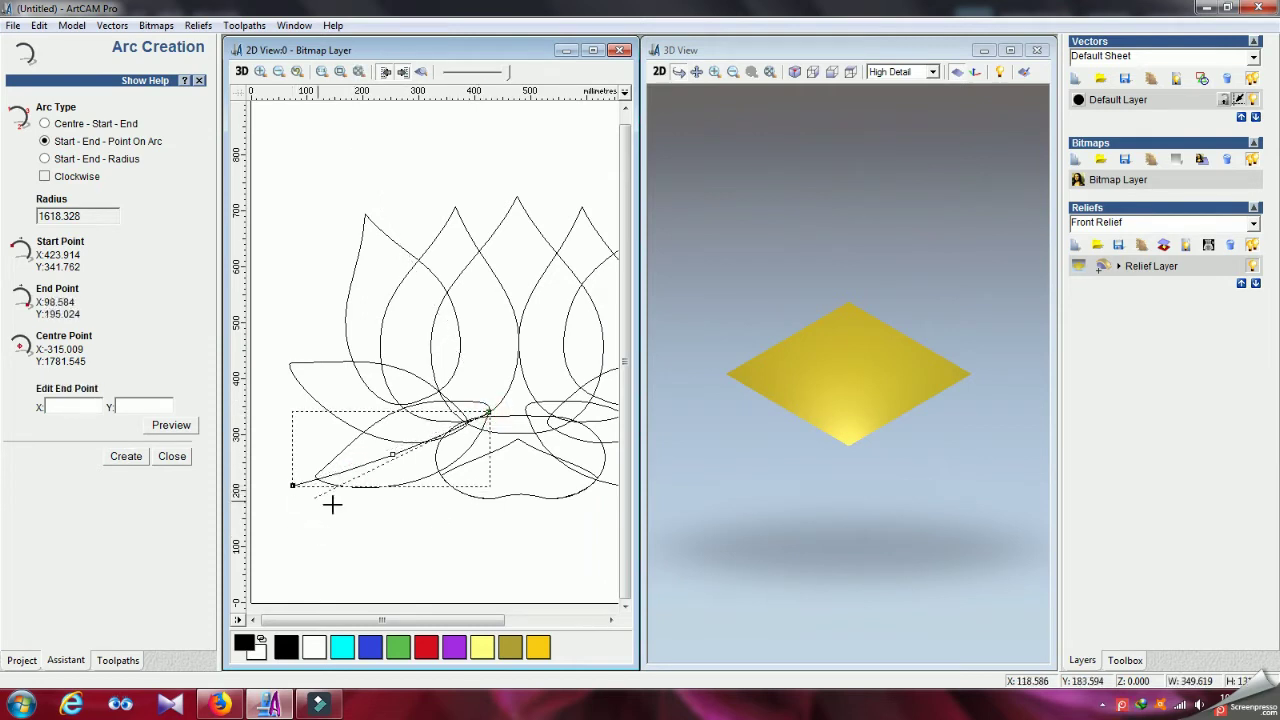
click(401, 532)
click(471, 489)
click(401, 532)
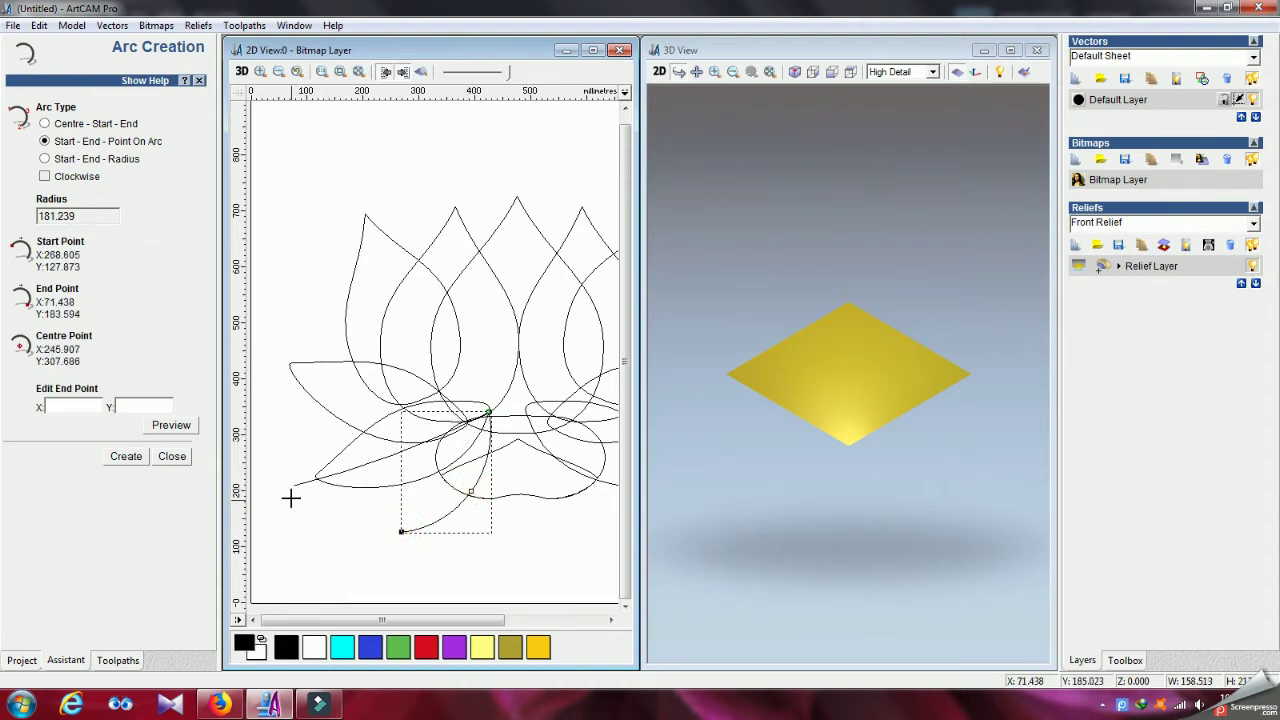
click(291, 485)
click(286, 506)
click(171, 457)
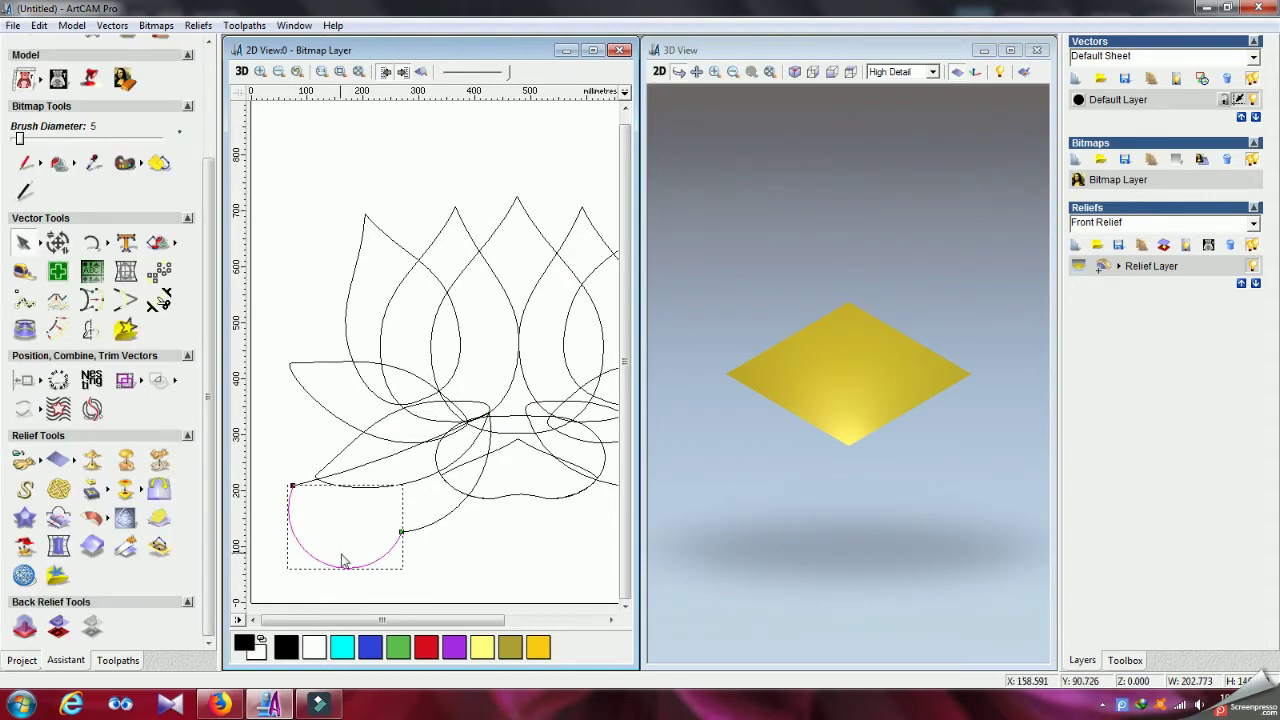
Step: Join the three arcs below the lower left leaf into one closed outline
shift+click(422, 525)
right_click(423, 523)
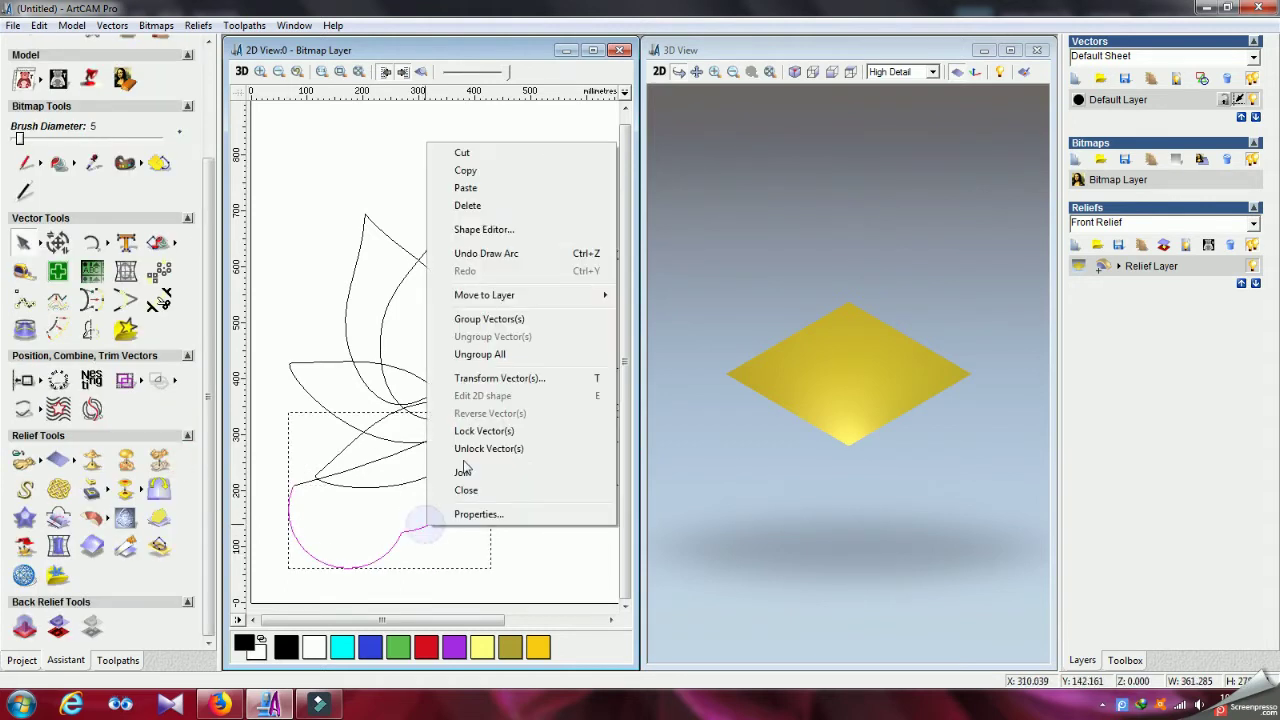
click(466, 466)
shift+click(371, 457)
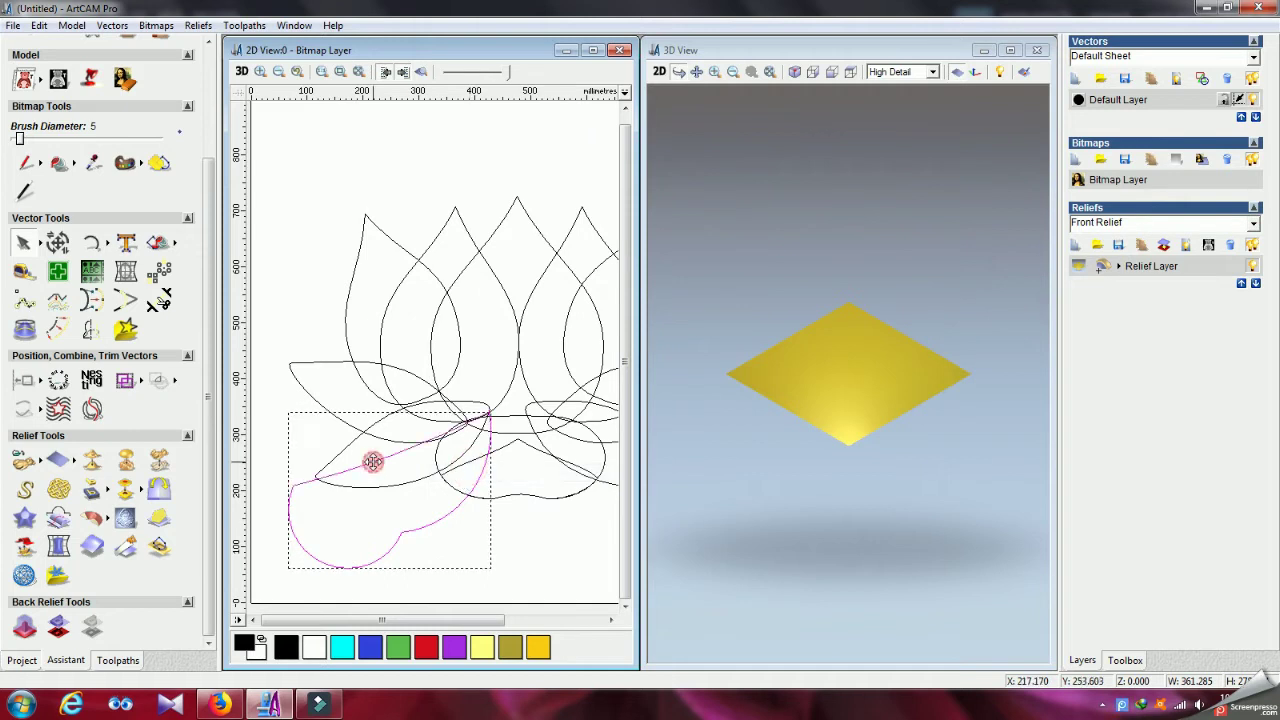
right_click(371, 457)
click(416, 406)
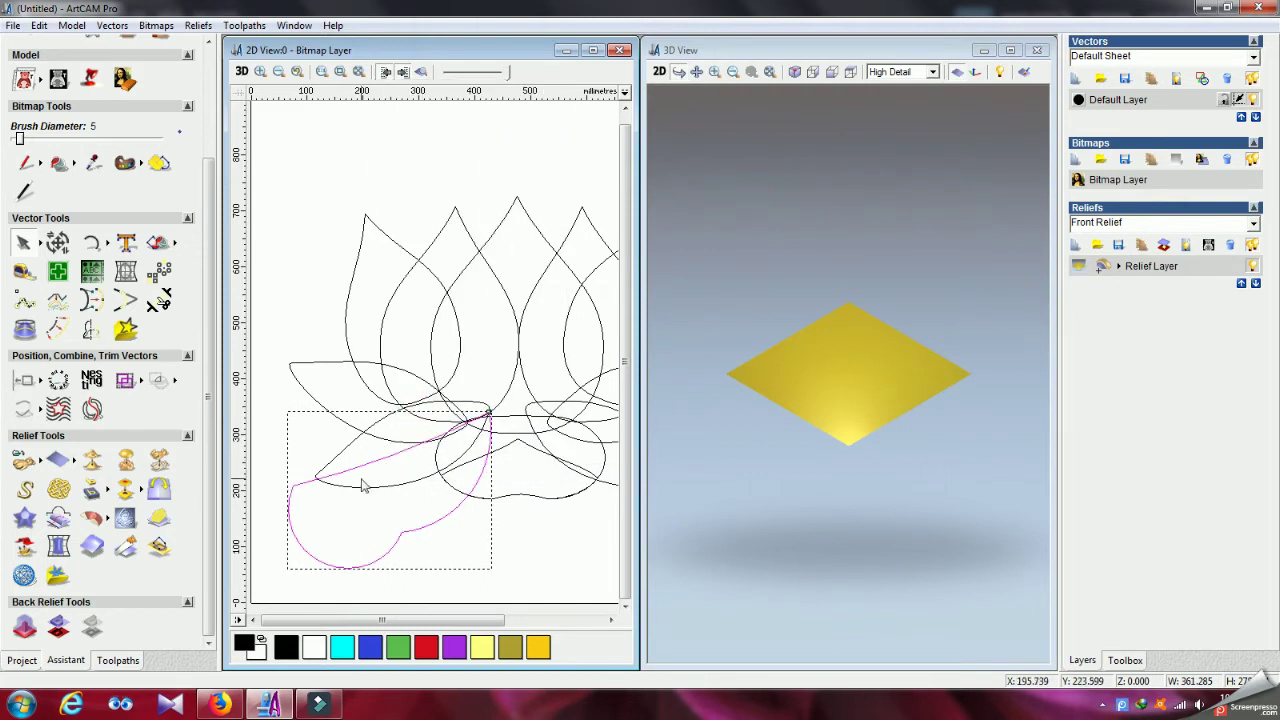
click(453, 550)
Step: Intersect the closed arc outline with the lower left leaf, keeping only their overlap as an inner leaf shape
click(343, 449)
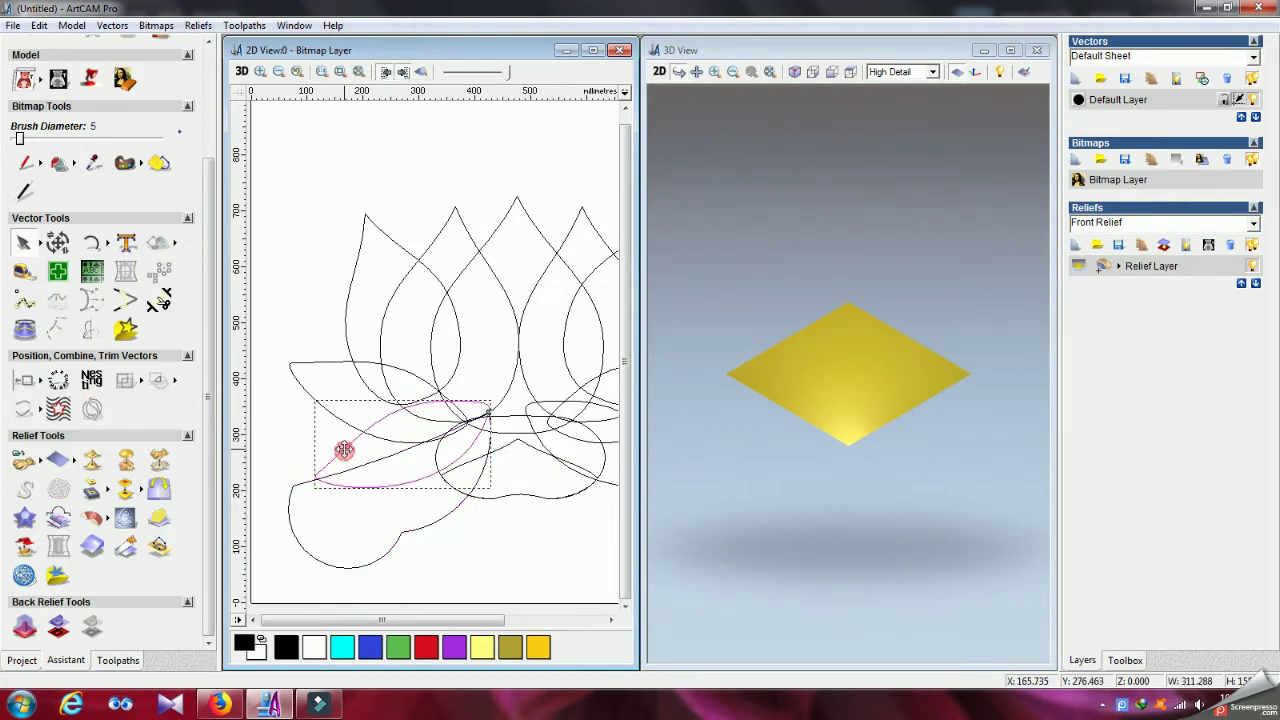
click(479, 568)
click(419, 530)
shift+click(338, 460)
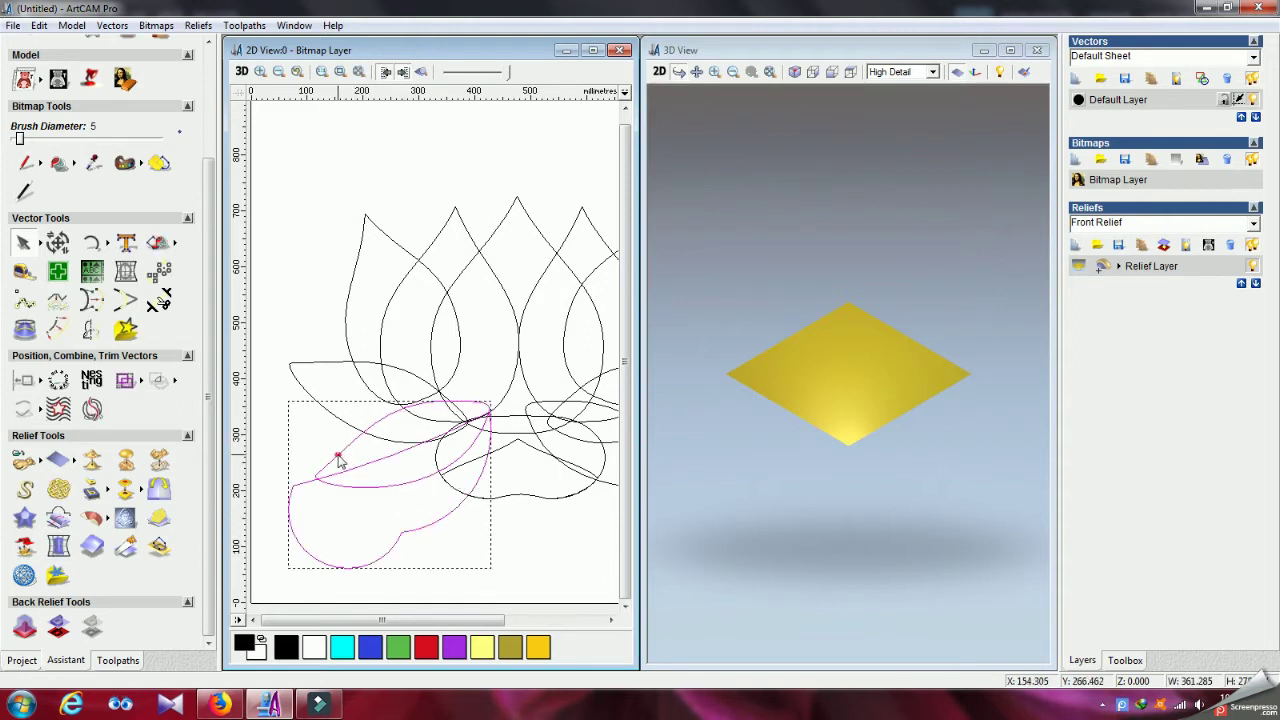
click(158, 381)
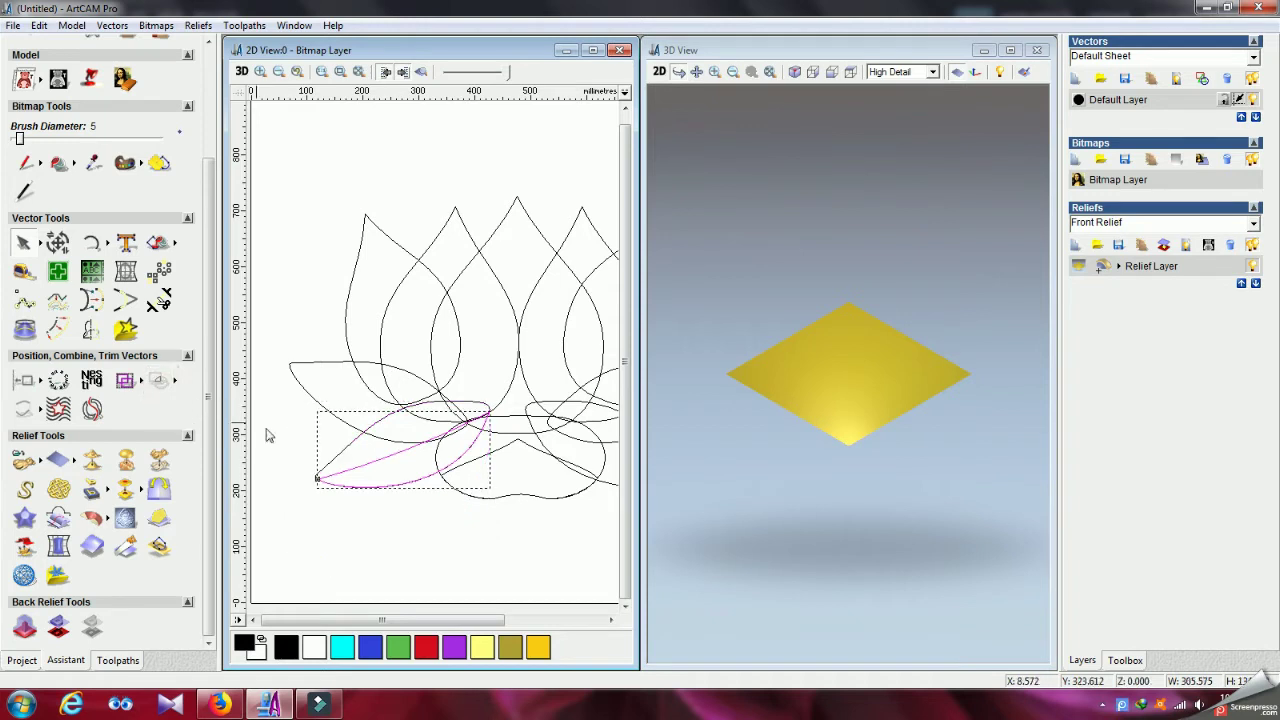
Step: Place a copy of the inner leaf shape on the upper left leaf, rotated so its tip meets that leaf's outer tip
click(356, 467)
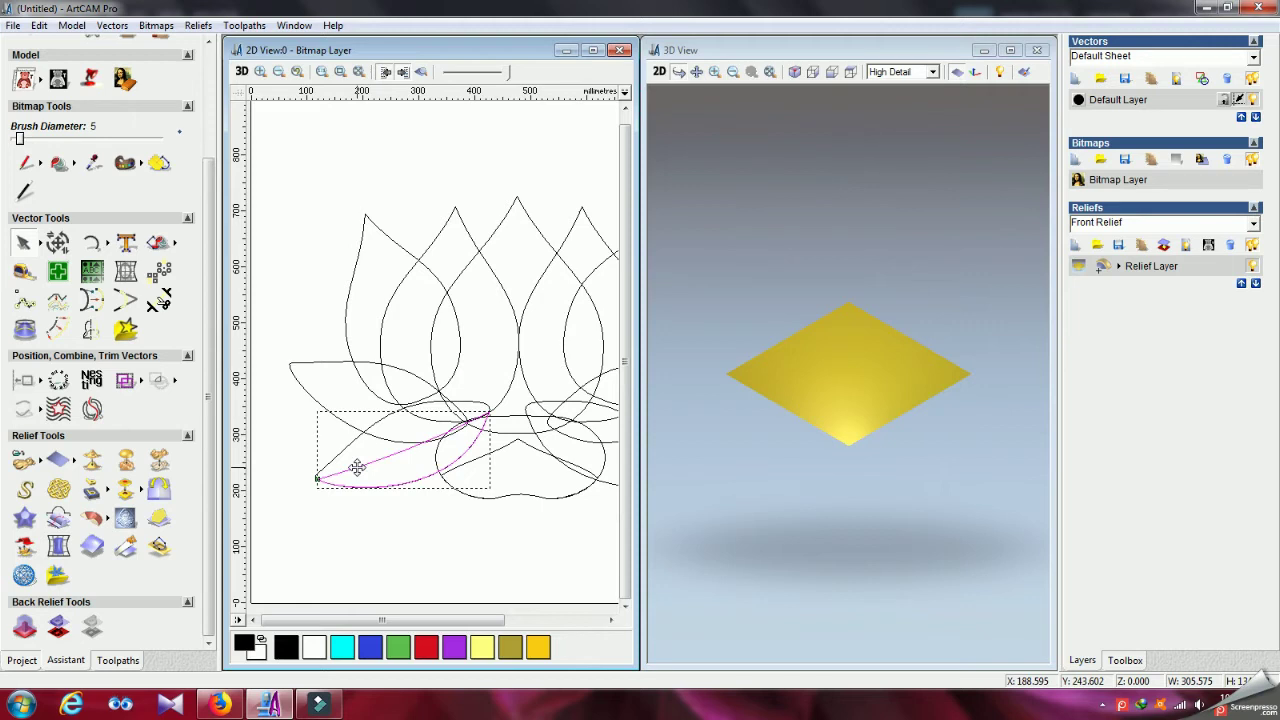
drag(357, 467, 313, 415)
click(57, 242)
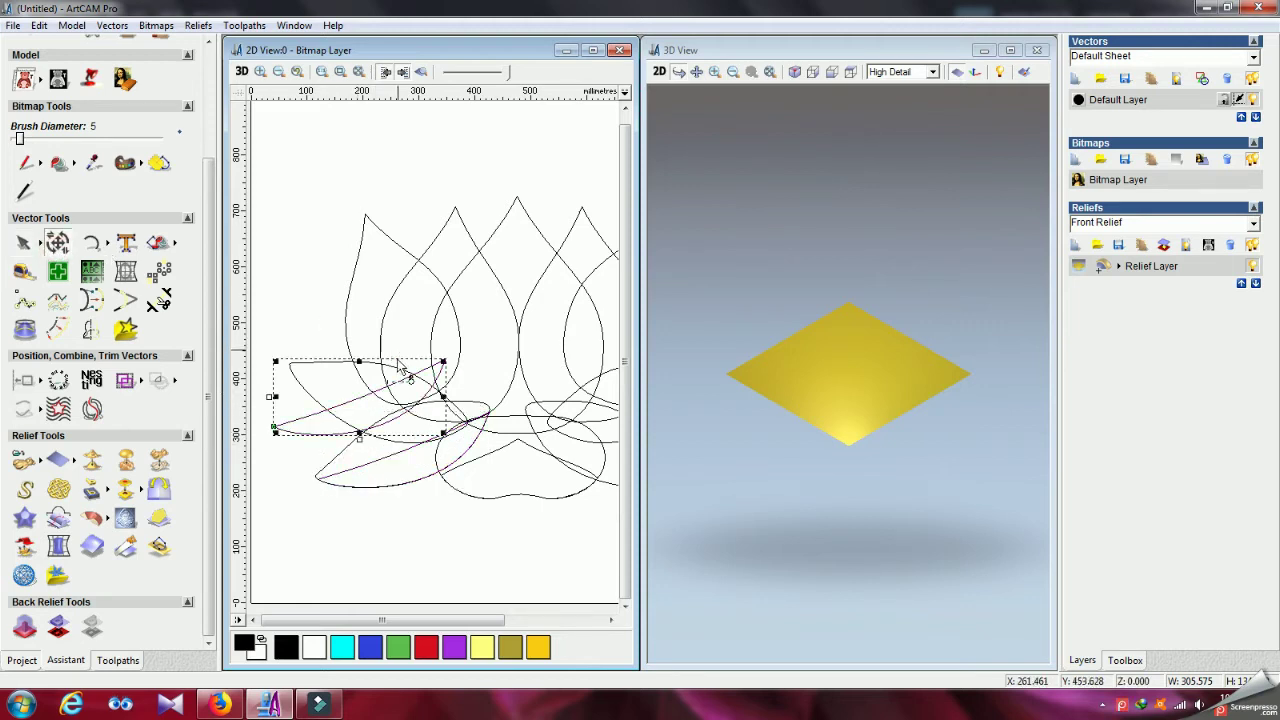
drag(414, 380, 392, 441)
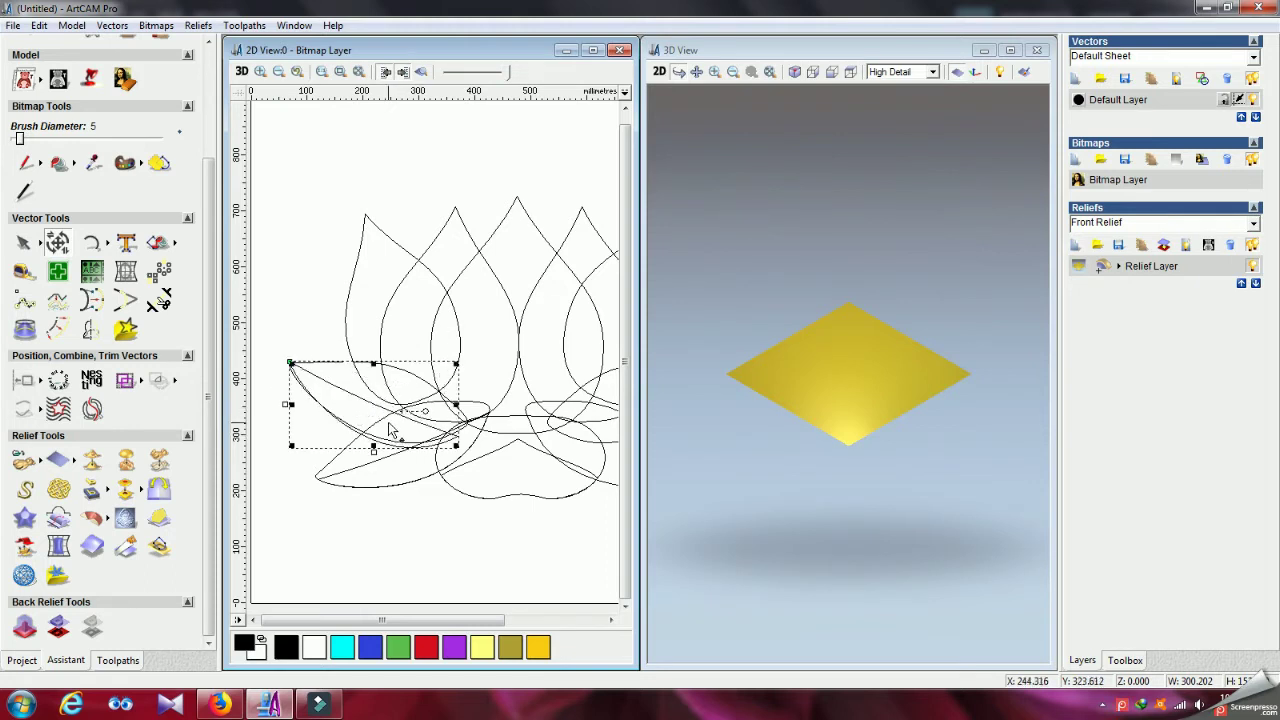
drag(424, 410, 427, 411)
click(434, 509)
Step: Select both inner leaf shapes and mirror a copy of them horizontally across their right edge
scroll(400, 429, up, 2)
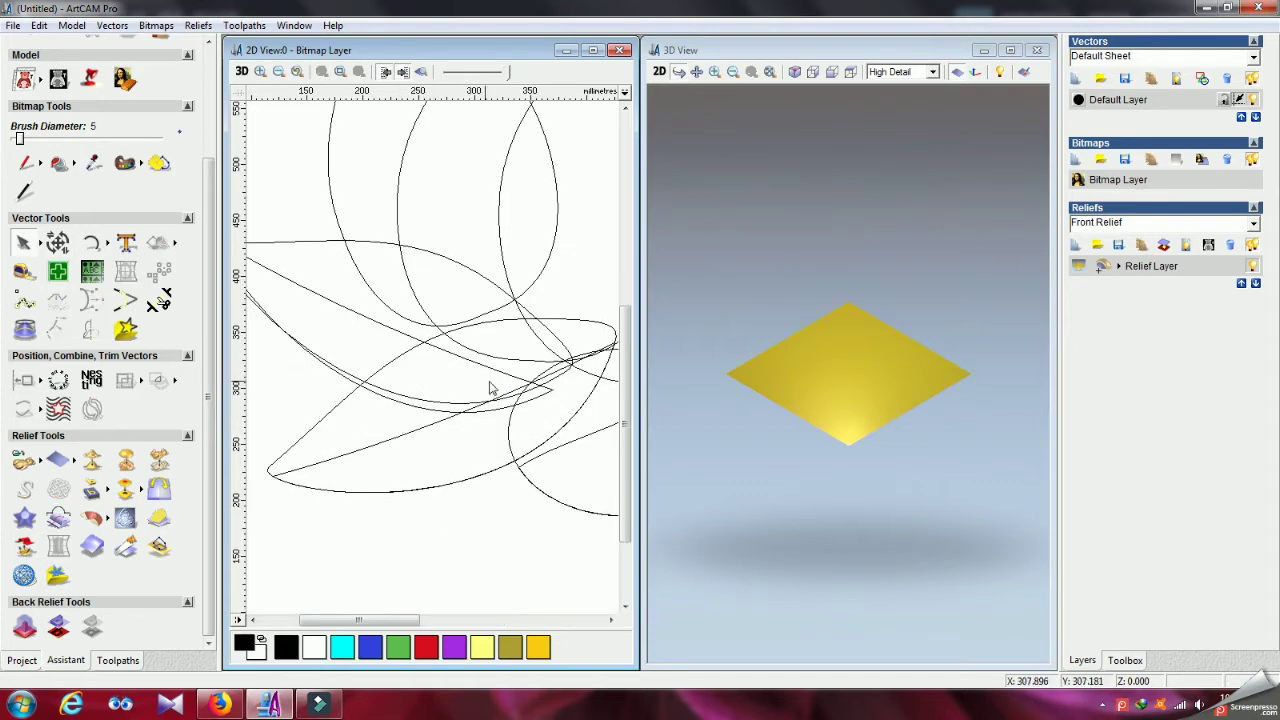
scroll(474, 394, down, 2)
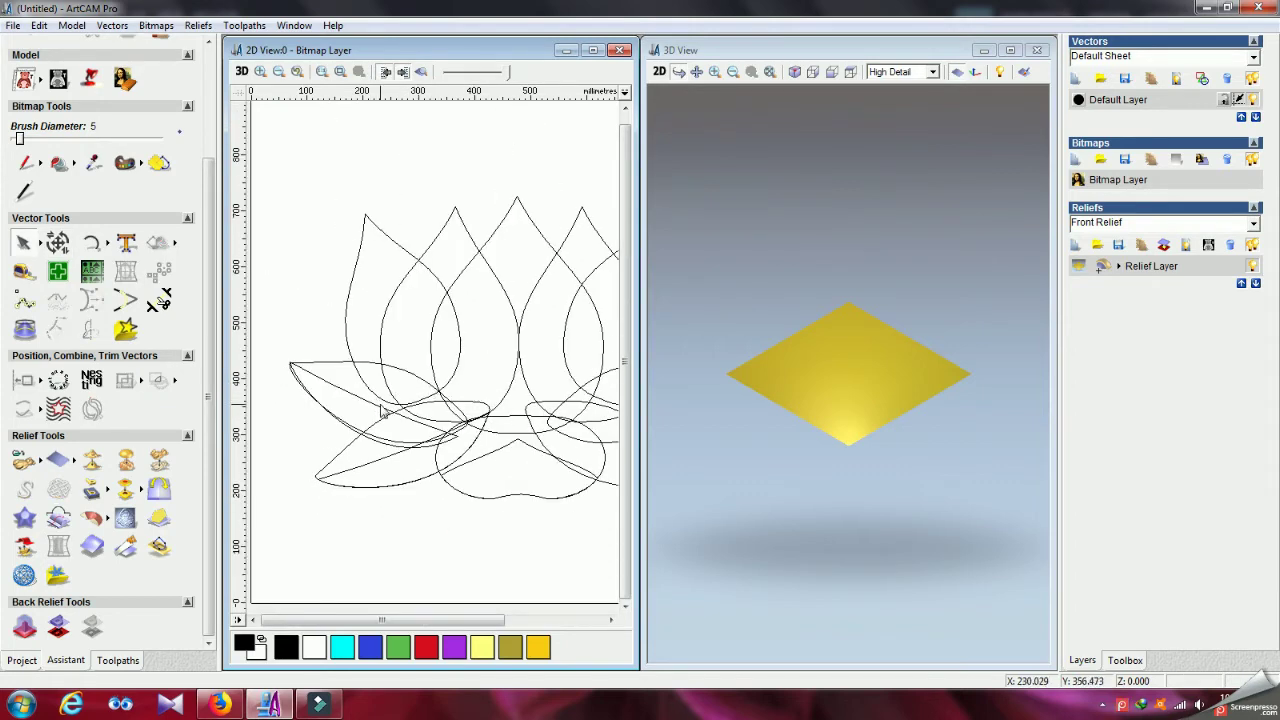
scroll(381, 412, down, 2)
scroll(377, 389, up, 2)
click(375, 408)
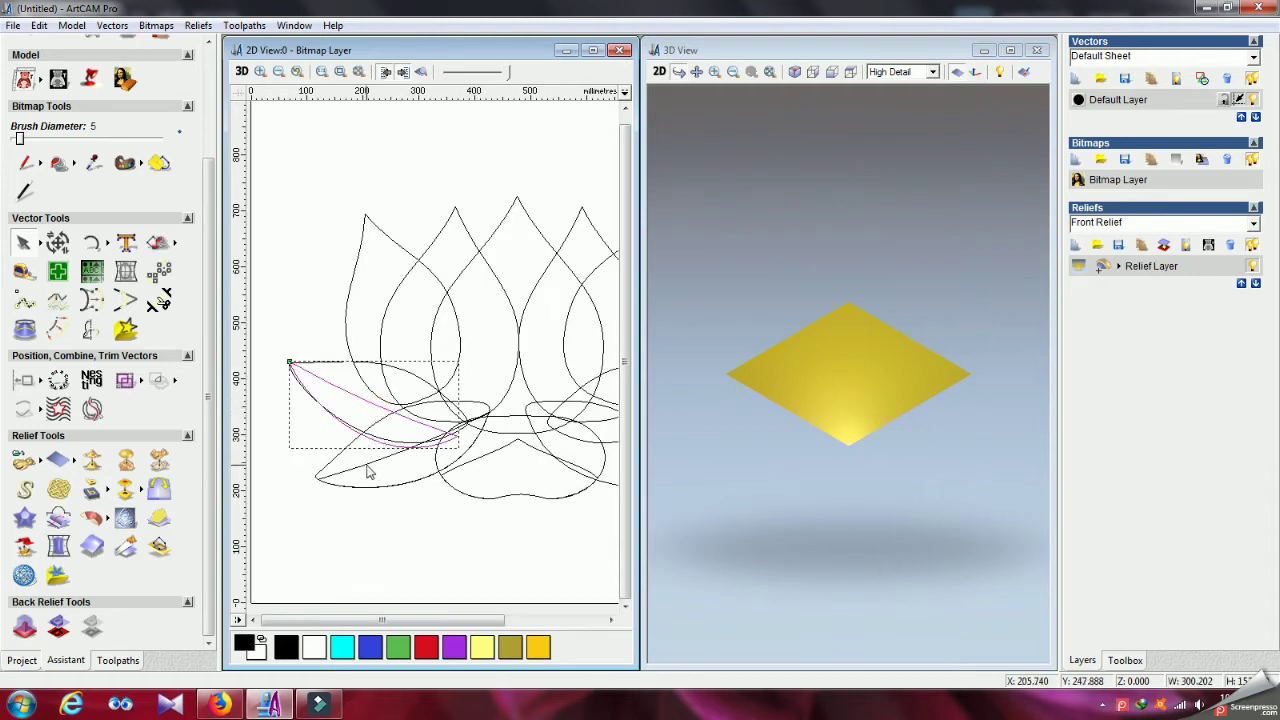
shift+click(366, 467)
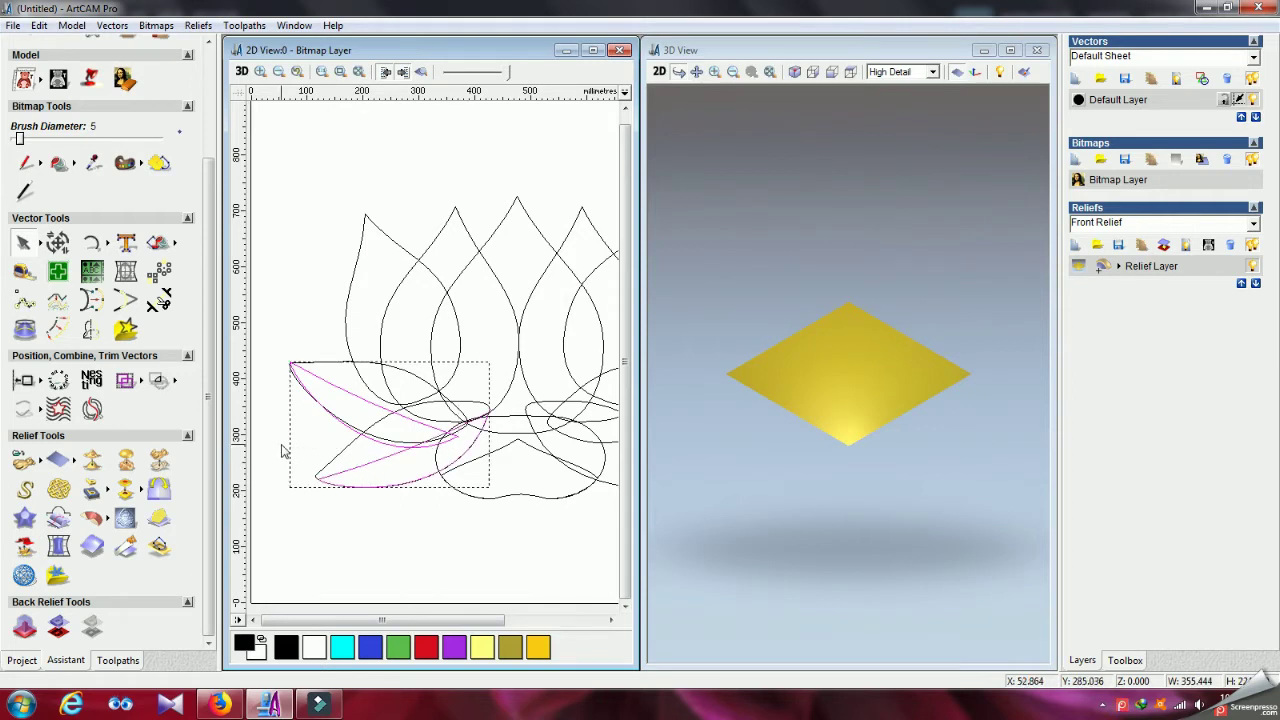
click(90, 330)
click(150, 225)
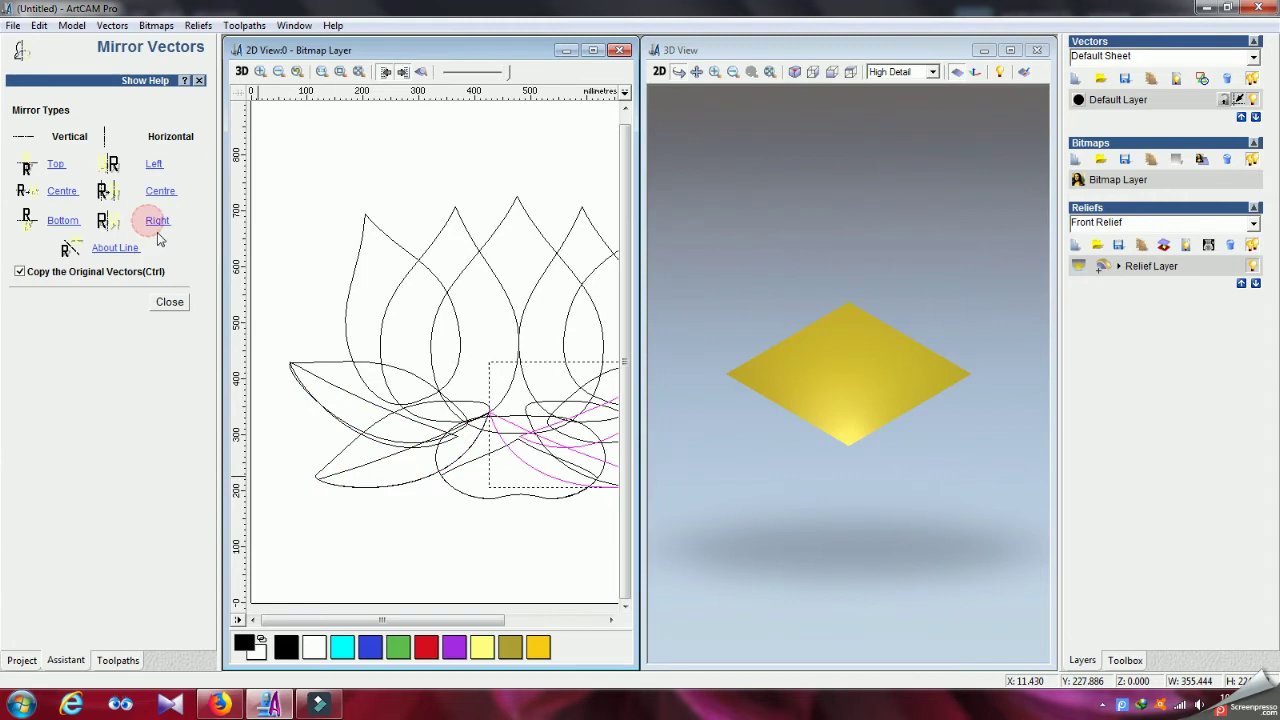
click(169, 302)
Step: Select the two mirrored inner shapes and nudge them outward until their tips line up with the right-hand leaves
scroll(412, 488, down, 2)
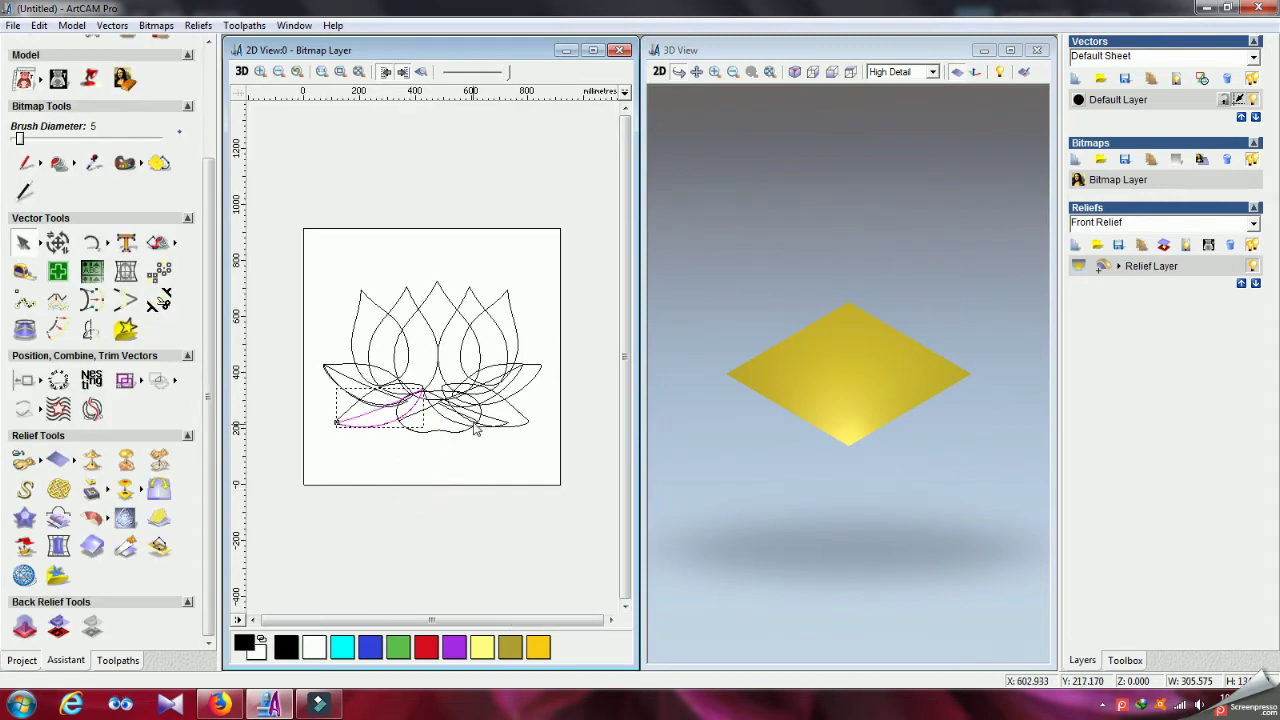
scroll(476, 464, up, 2)
click(468, 470)
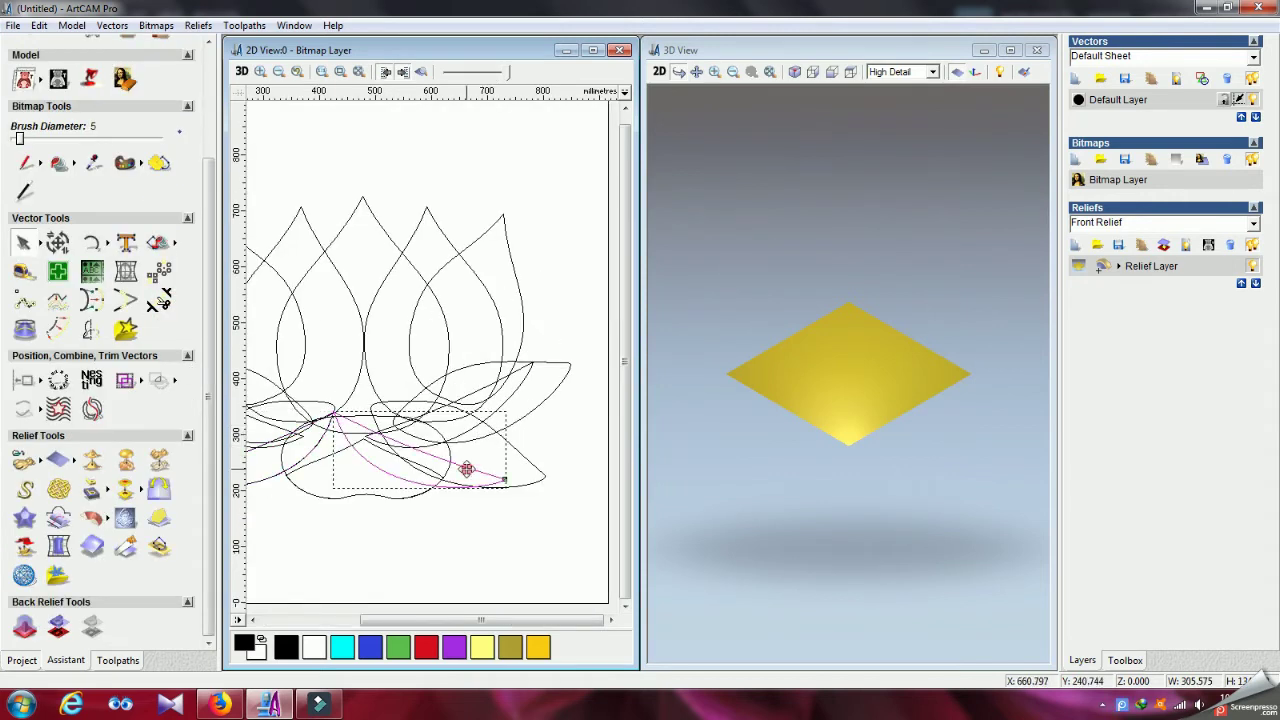
click(508, 413)
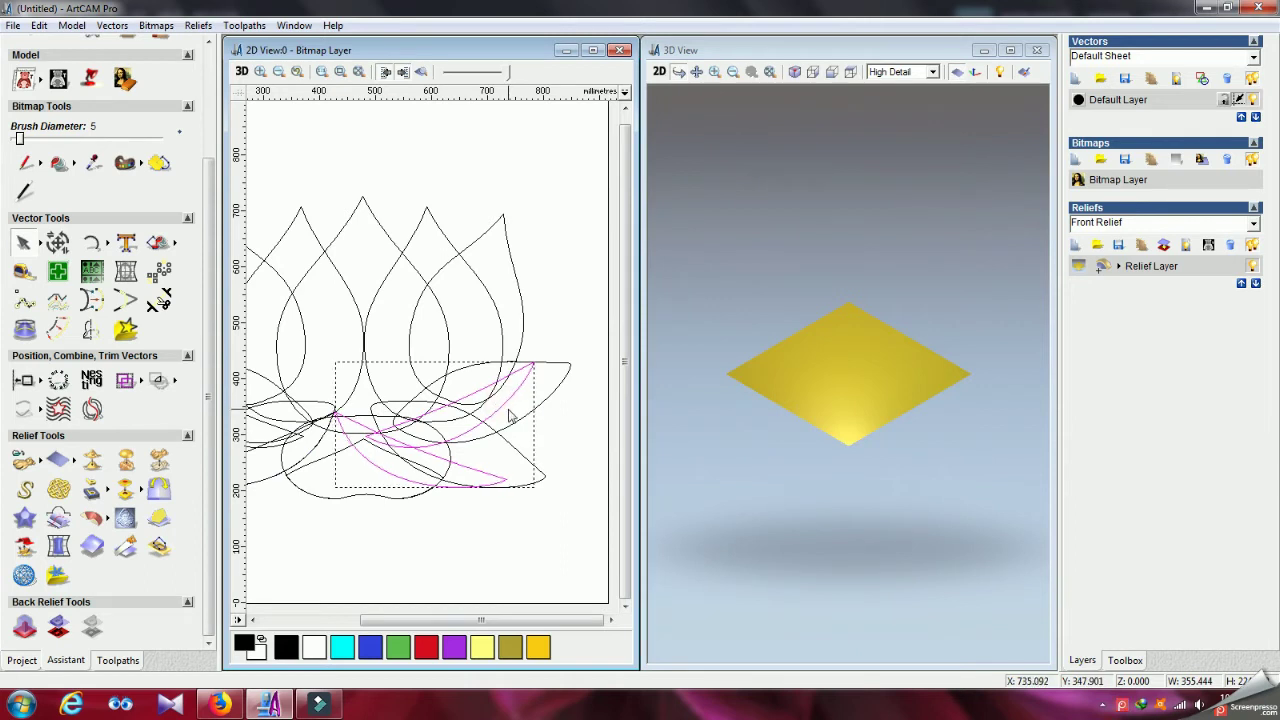
key(Right)
key(Right)
key(Right)
key(Right)
key(Right)
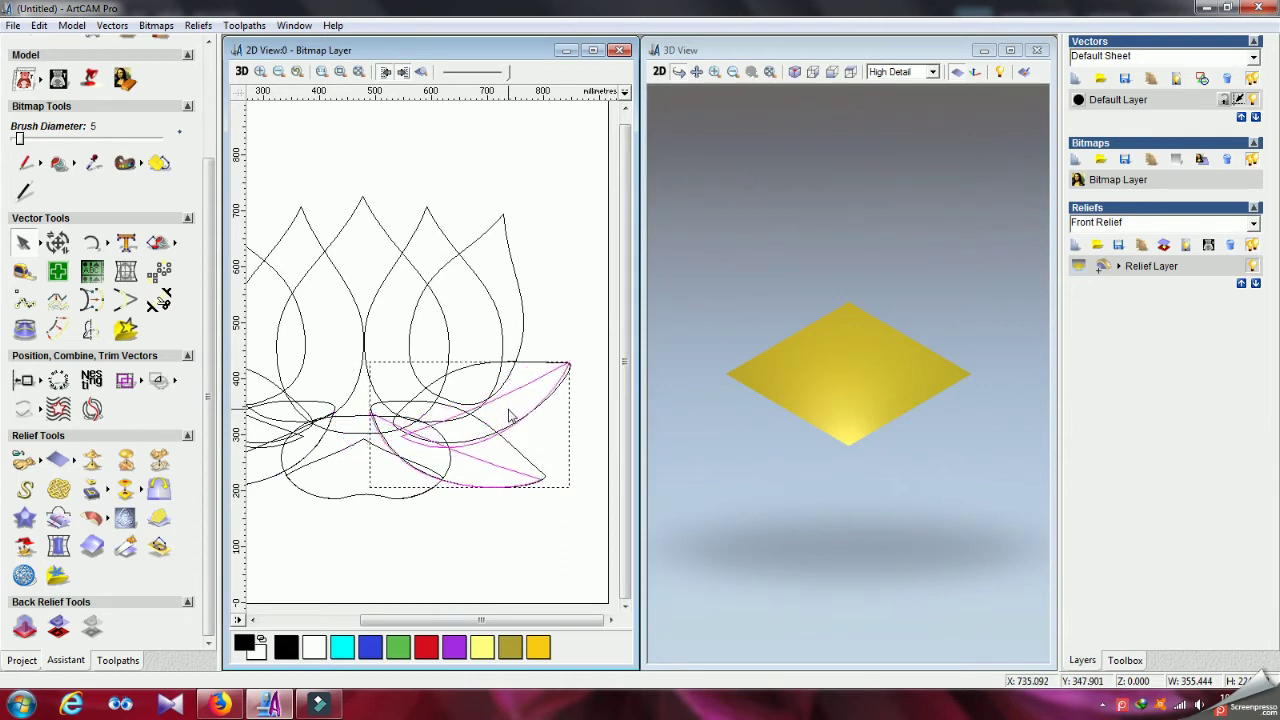
click(548, 430)
click(502, 400)
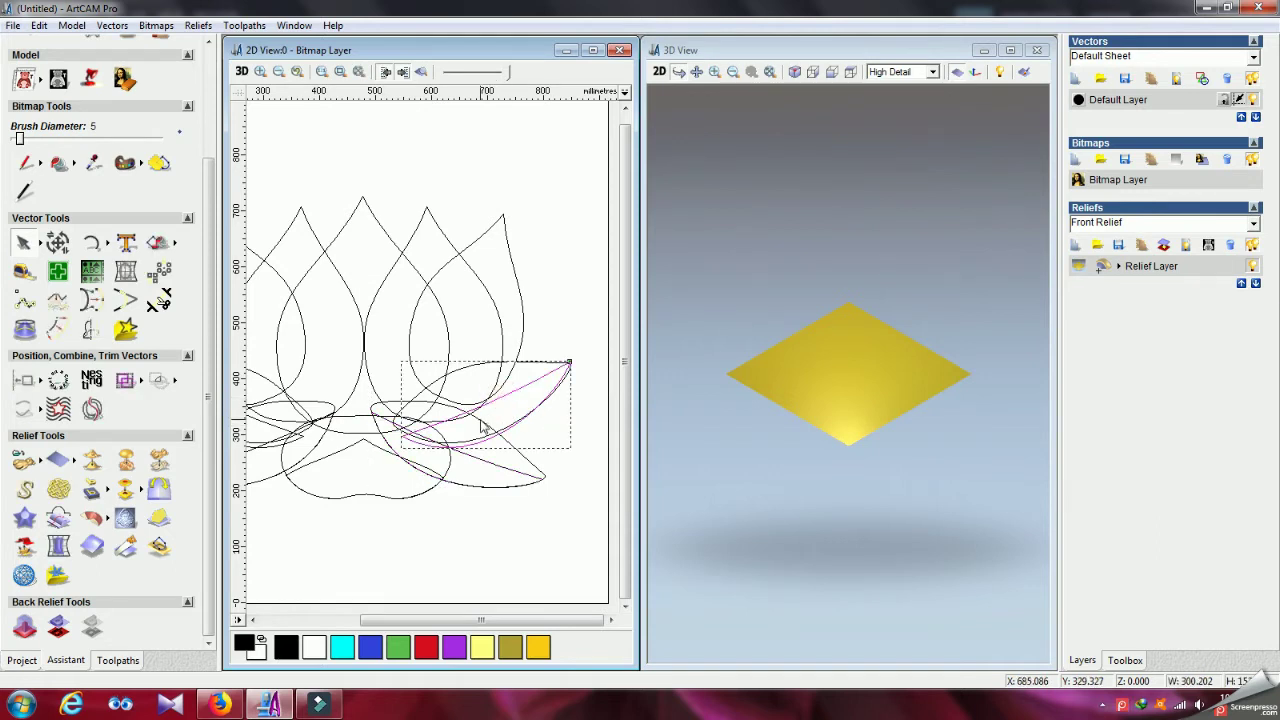
Step: Rotate the inner shape on the upper right leaf so its base end fits within that leaf's outline
scroll(482, 427, up, 1)
click(57, 242)
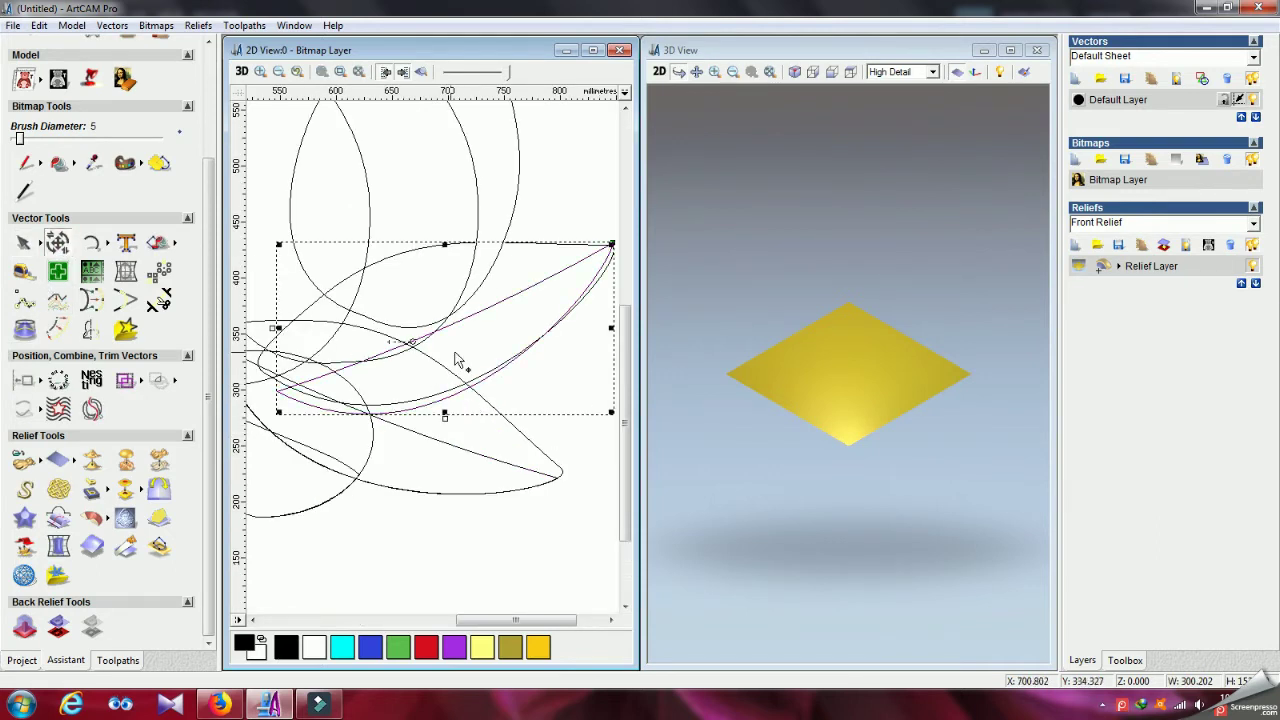
drag(413, 342, 543, 371)
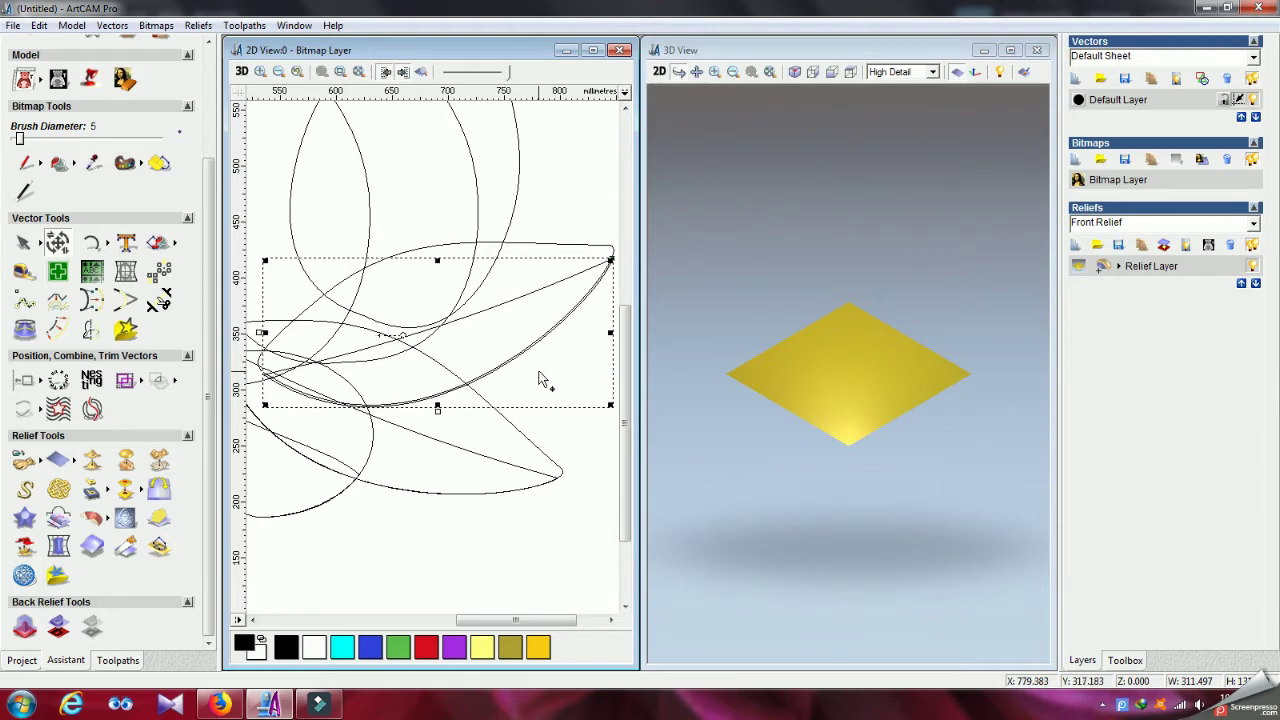
click(587, 440)
key(F3)
Step: Rotate the inner shape on the upper left leaf so its base end follows that leaf's lower edge
scroll(340, 390, up, 2)
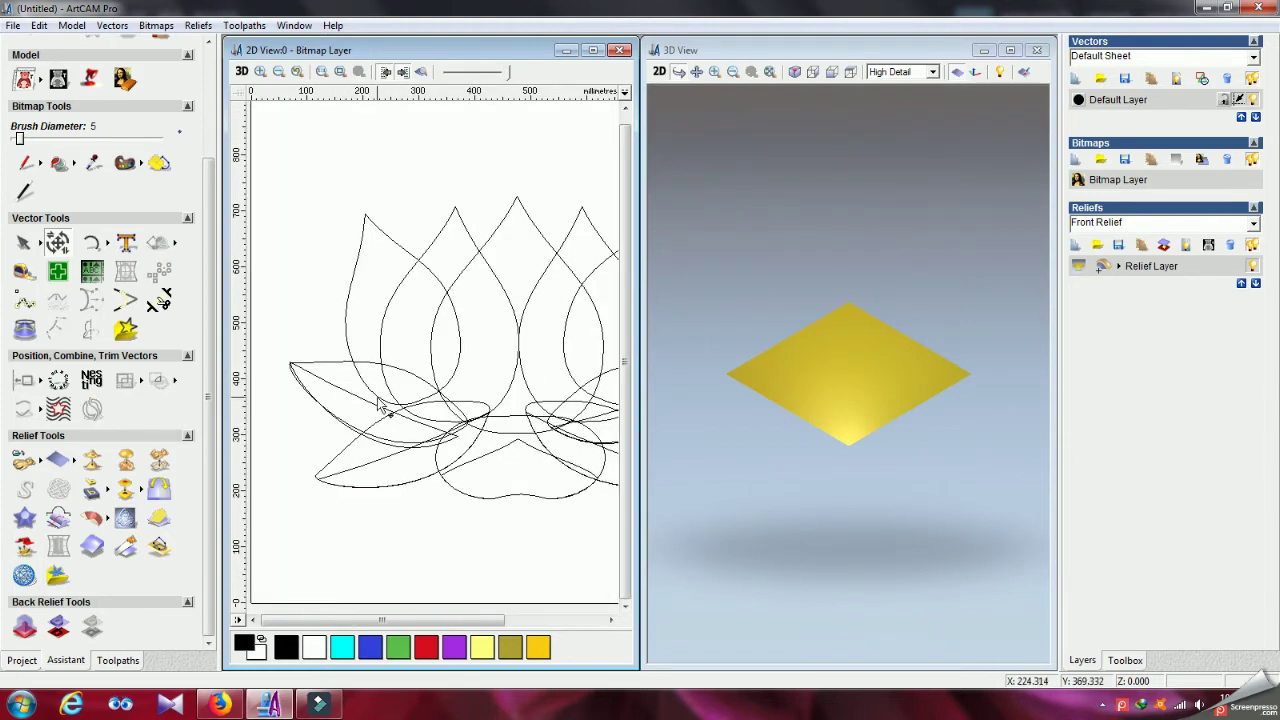
click(370, 403)
scroll(405, 408, up, 2)
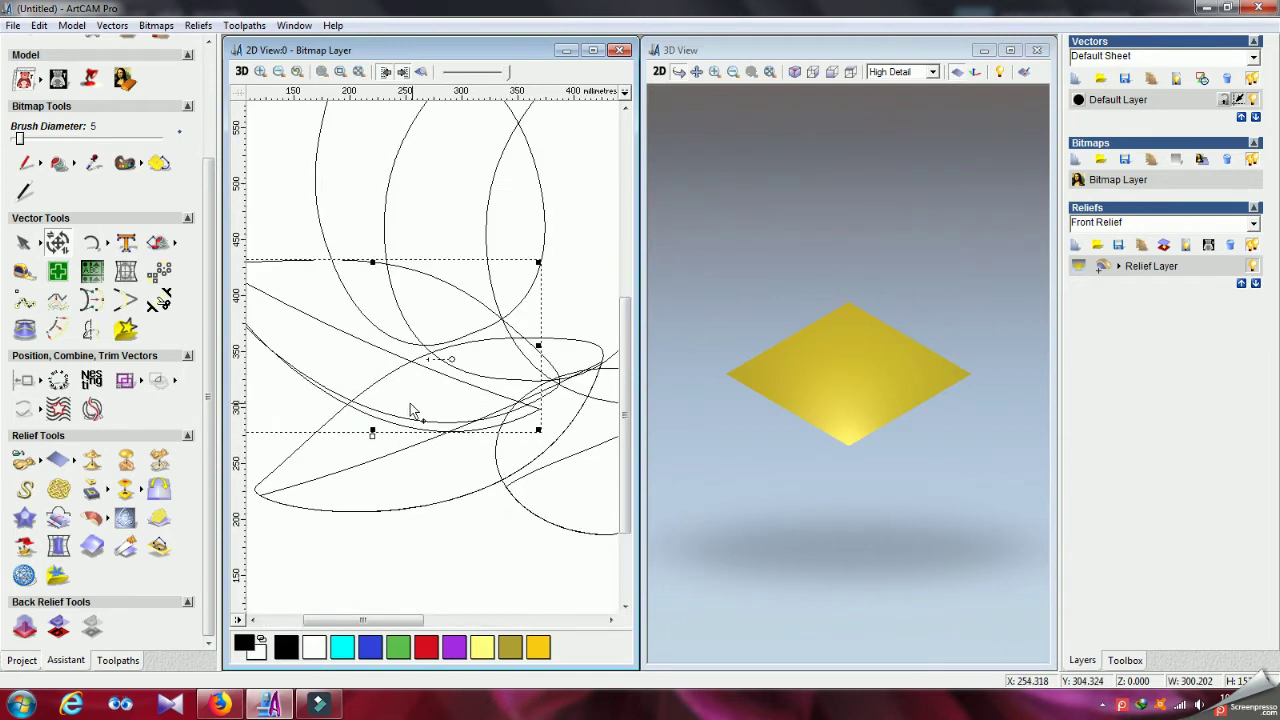
drag(451, 358, 380, 400)
scroll(362, 372, down, 2)
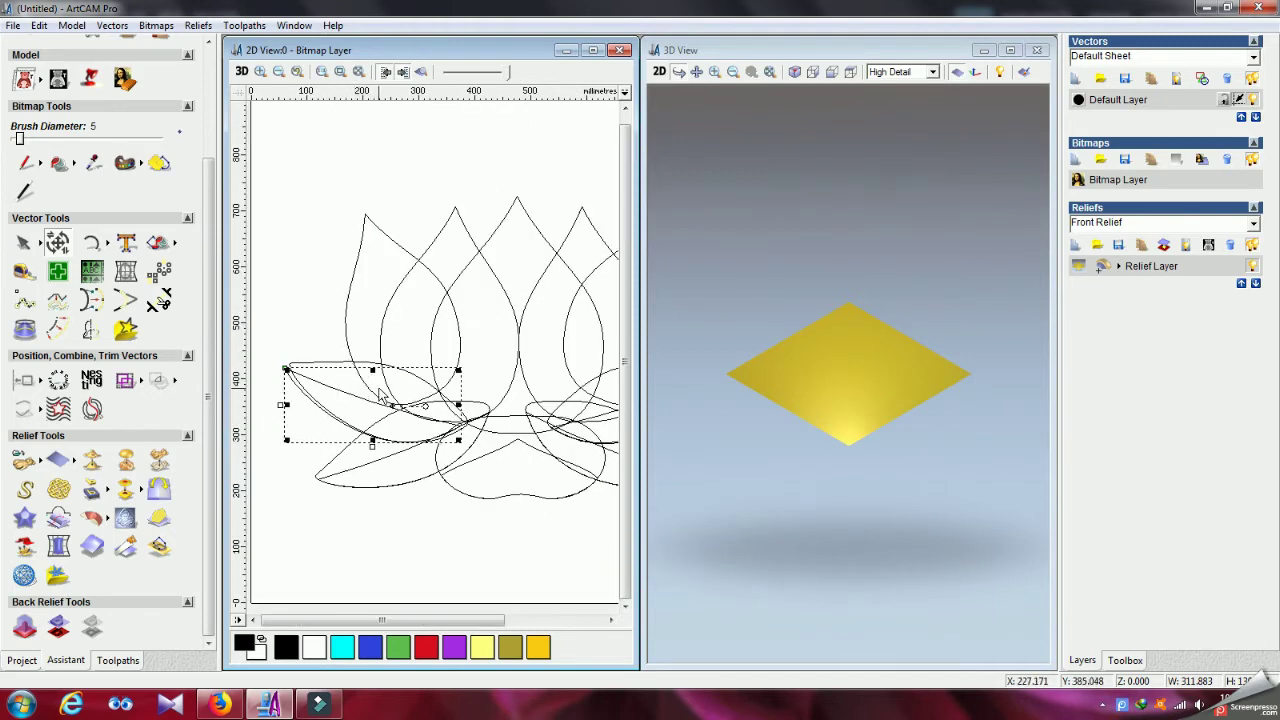
scroll(380, 395, up, 2)
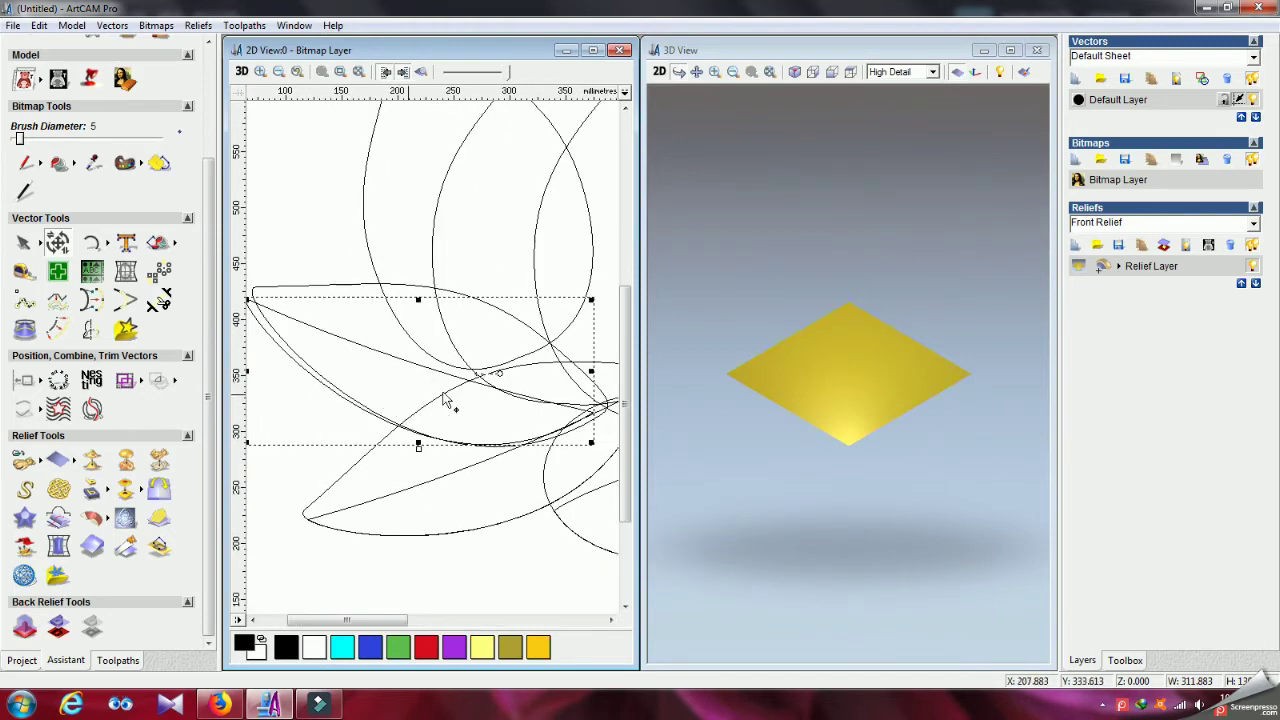
Step: Fine-tune the upper left inner shape's rotation and shift it slightly so its tip meets the leaf's outer tip
click(495, 388)
scroll(492, 392, up, 2)
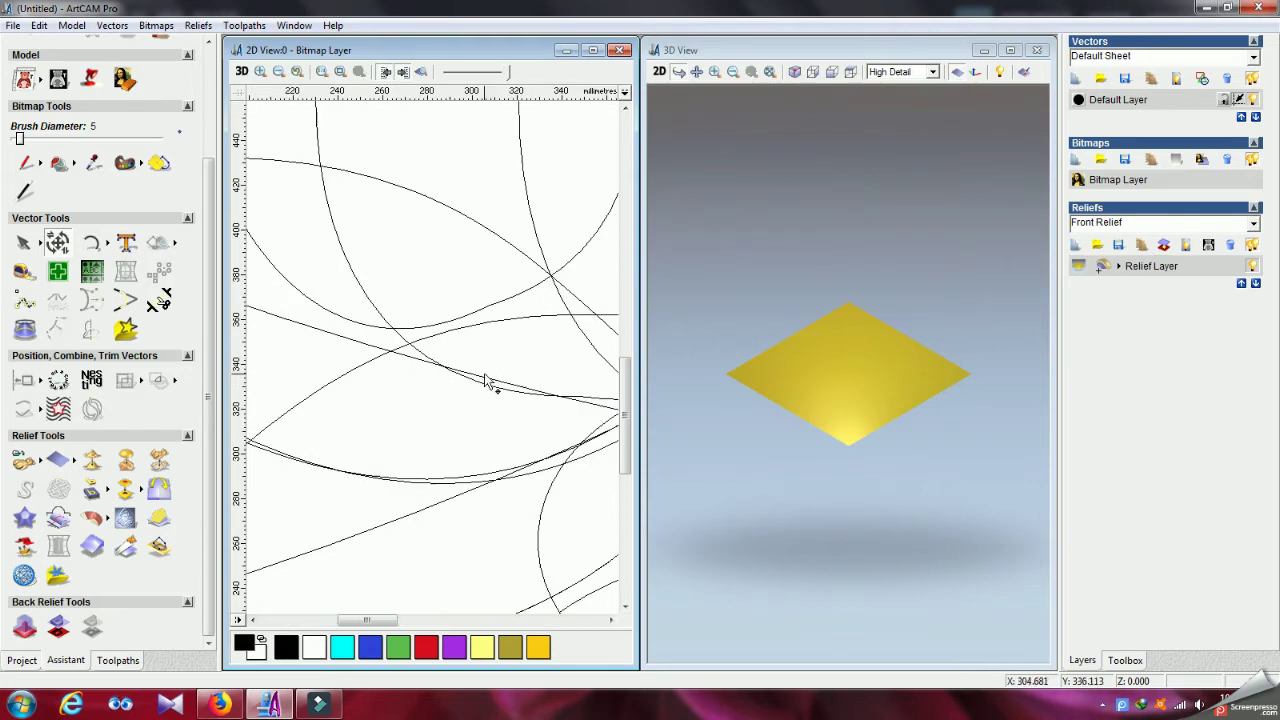
click(486, 377)
drag(429, 340, 428, 356)
scroll(408, 363, down, 3)
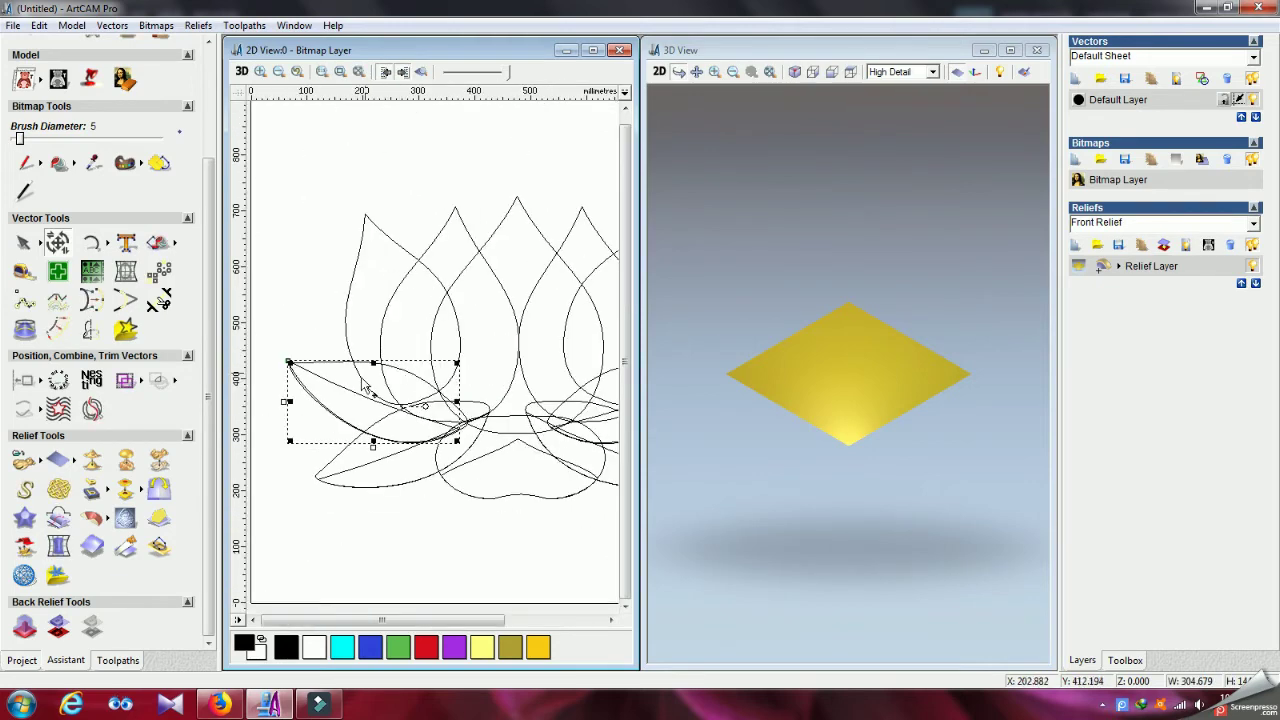
drag(362, 390, 368, 395)
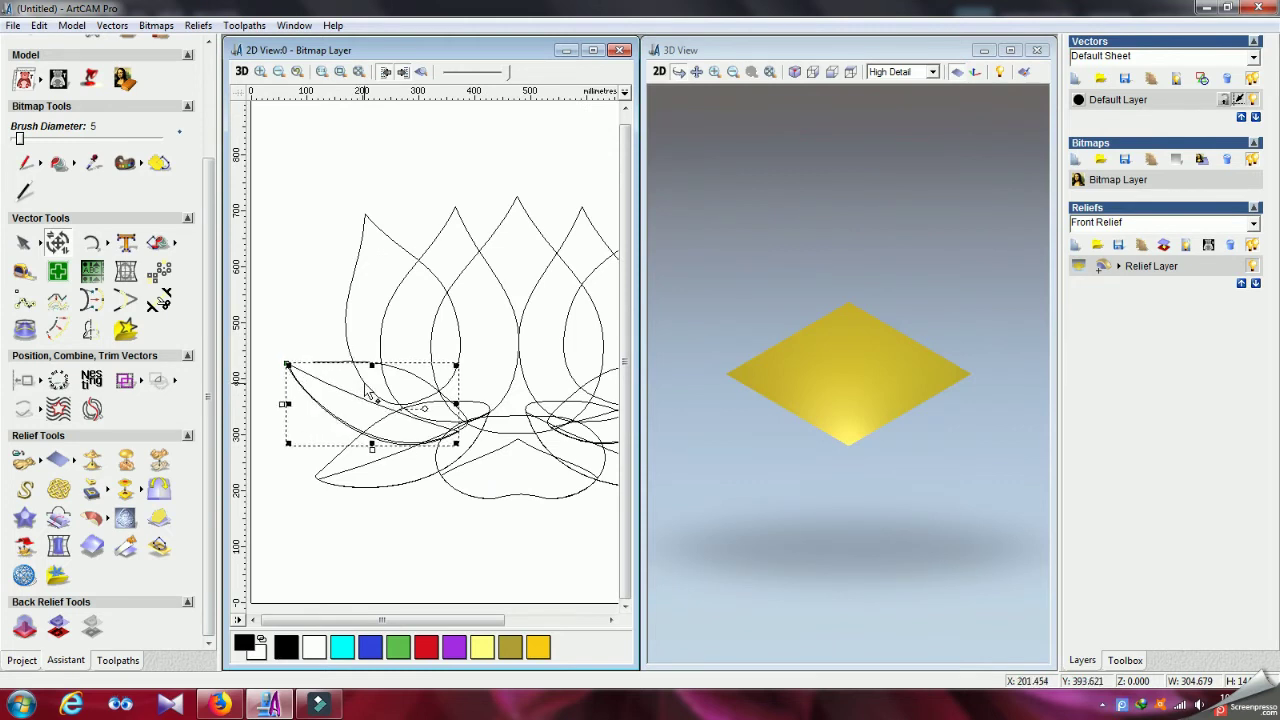
click(289, 281)
key(F4)
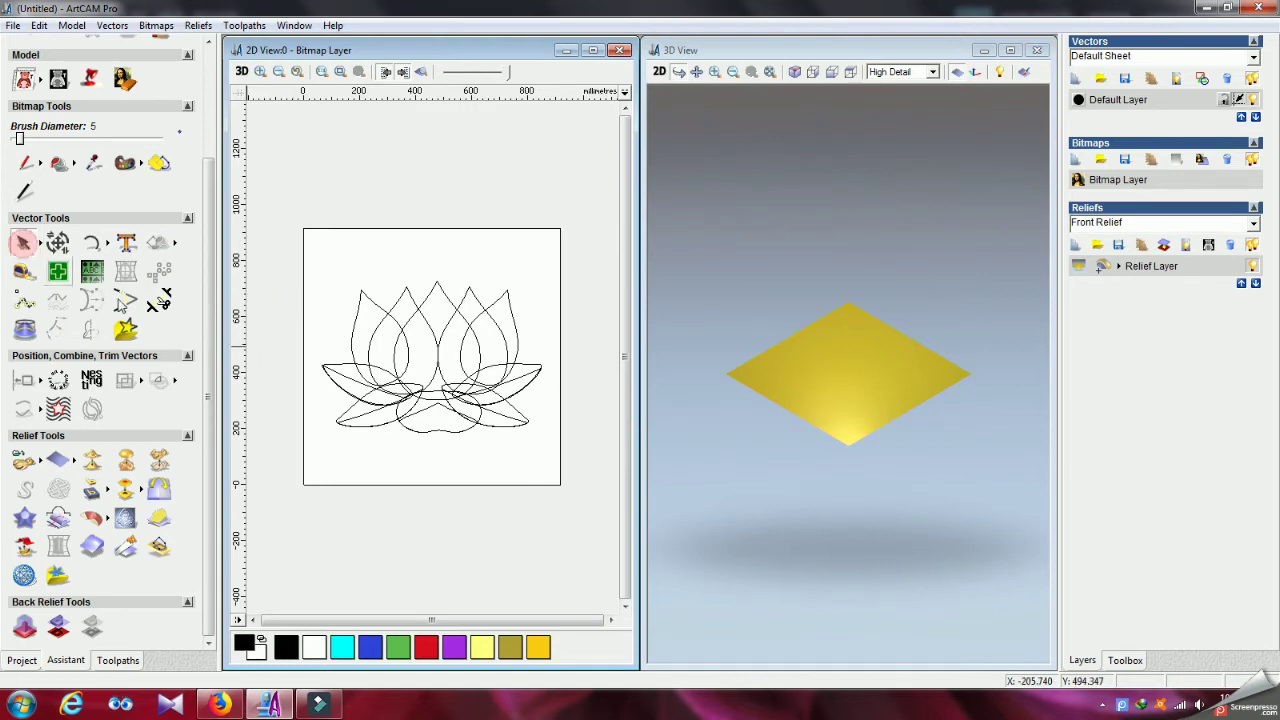
Step: Select both upper leaf outlines and add a round dome relief scaled to a height of 10 with the Shape Editor
click(345, 368)
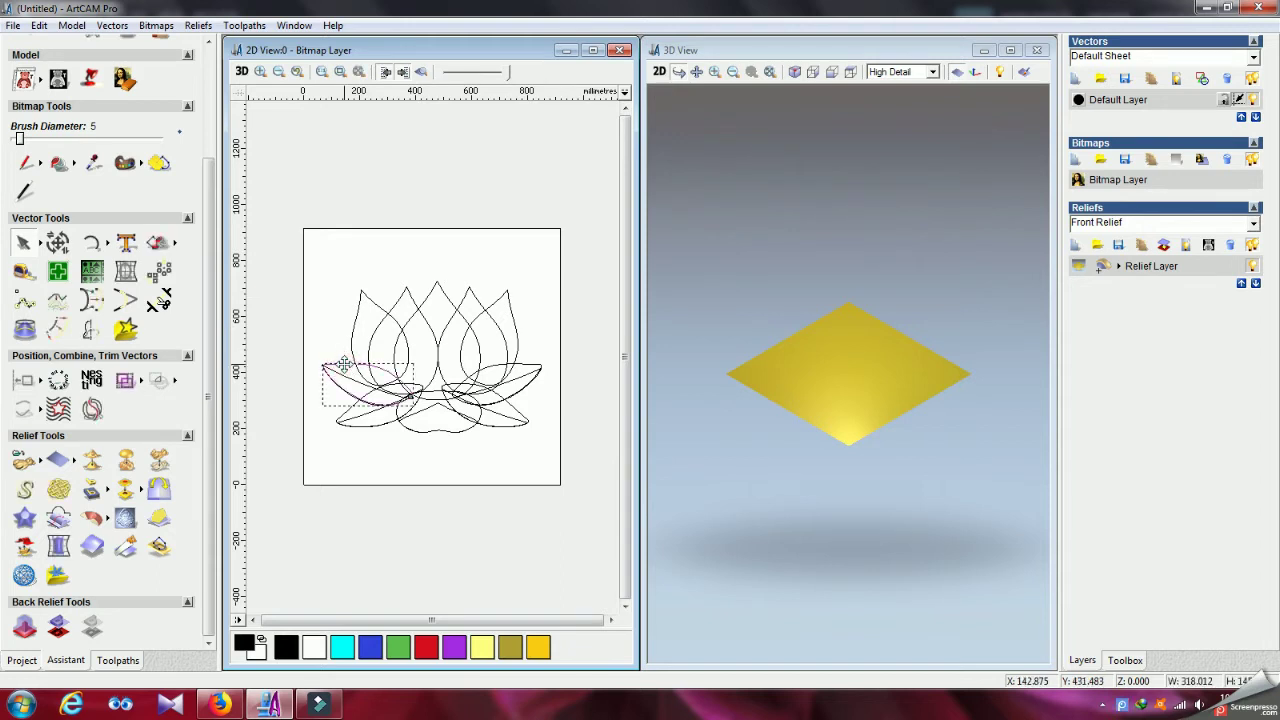
shift+click(518, 366)
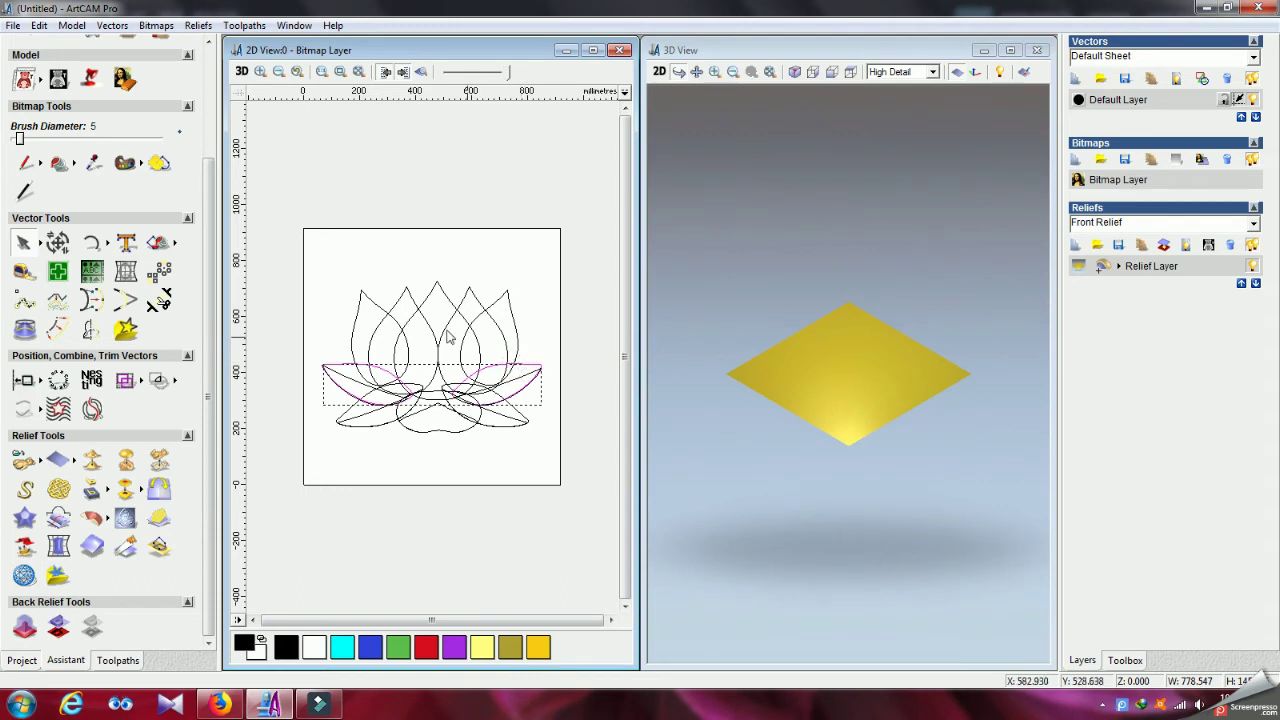
click(72, 26)
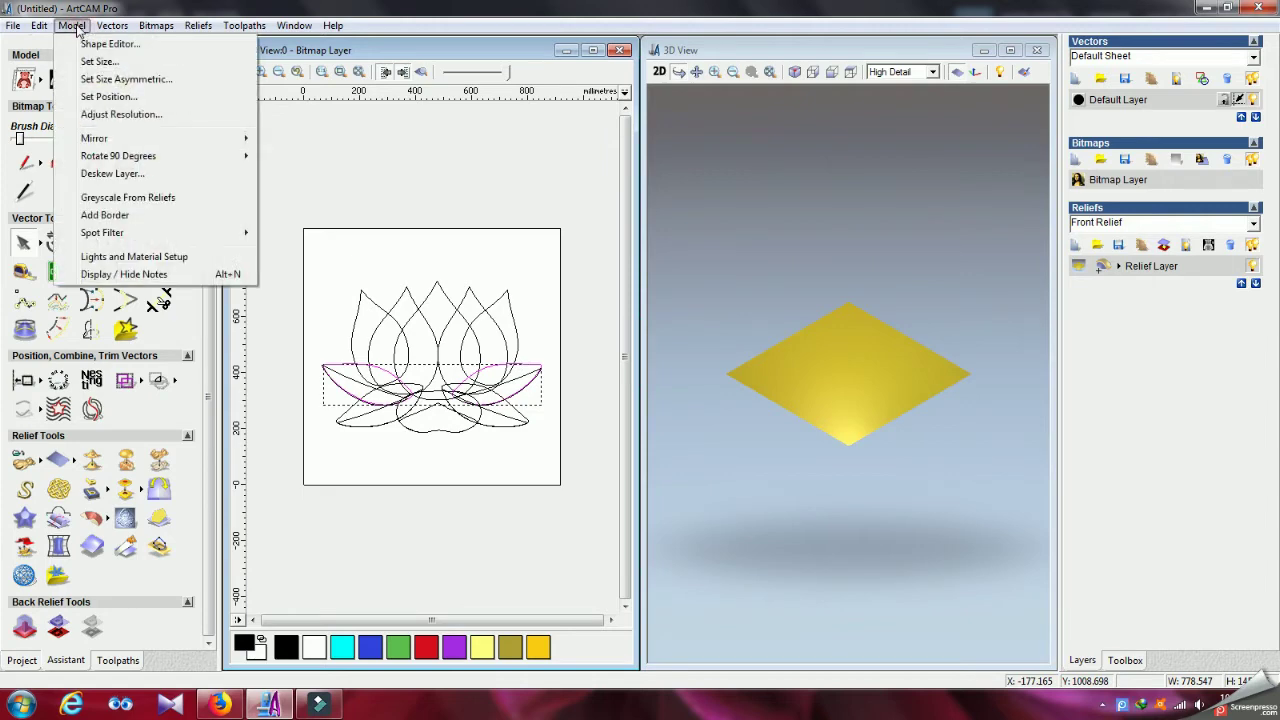
click(95, 44)
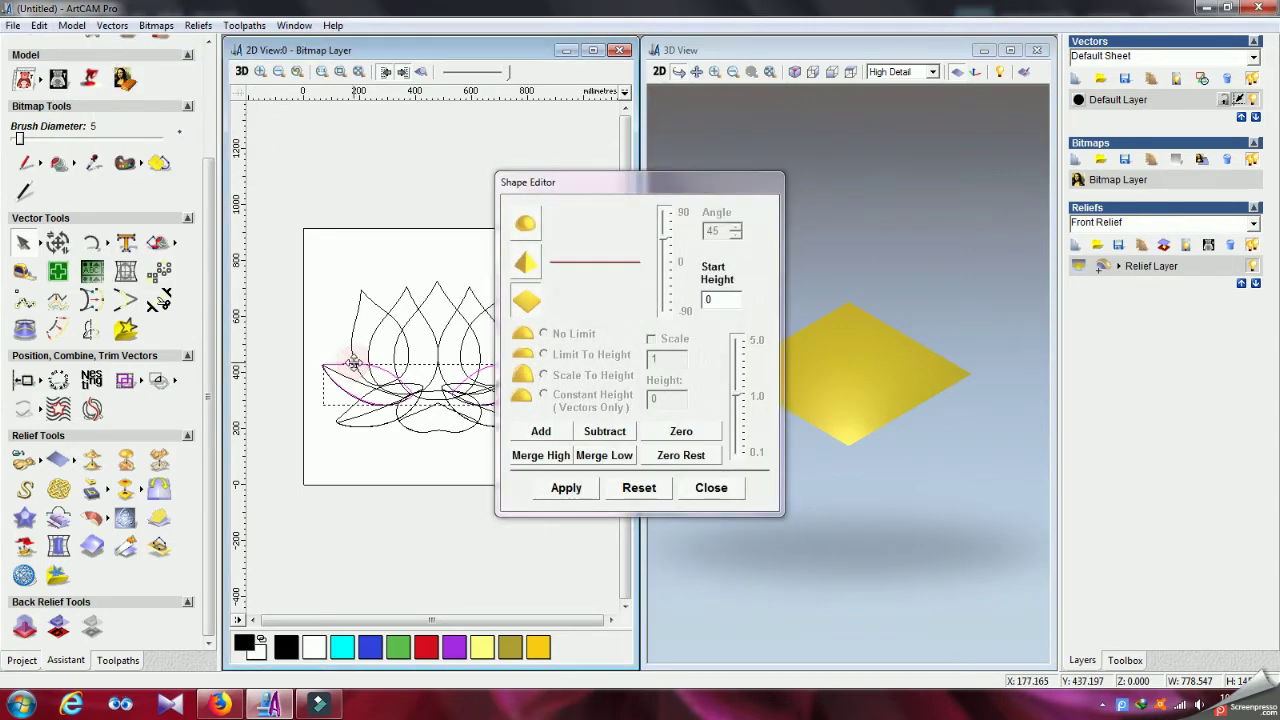
click(526, 224)
click(543, 375)
drag(668, 399, 641, 399)
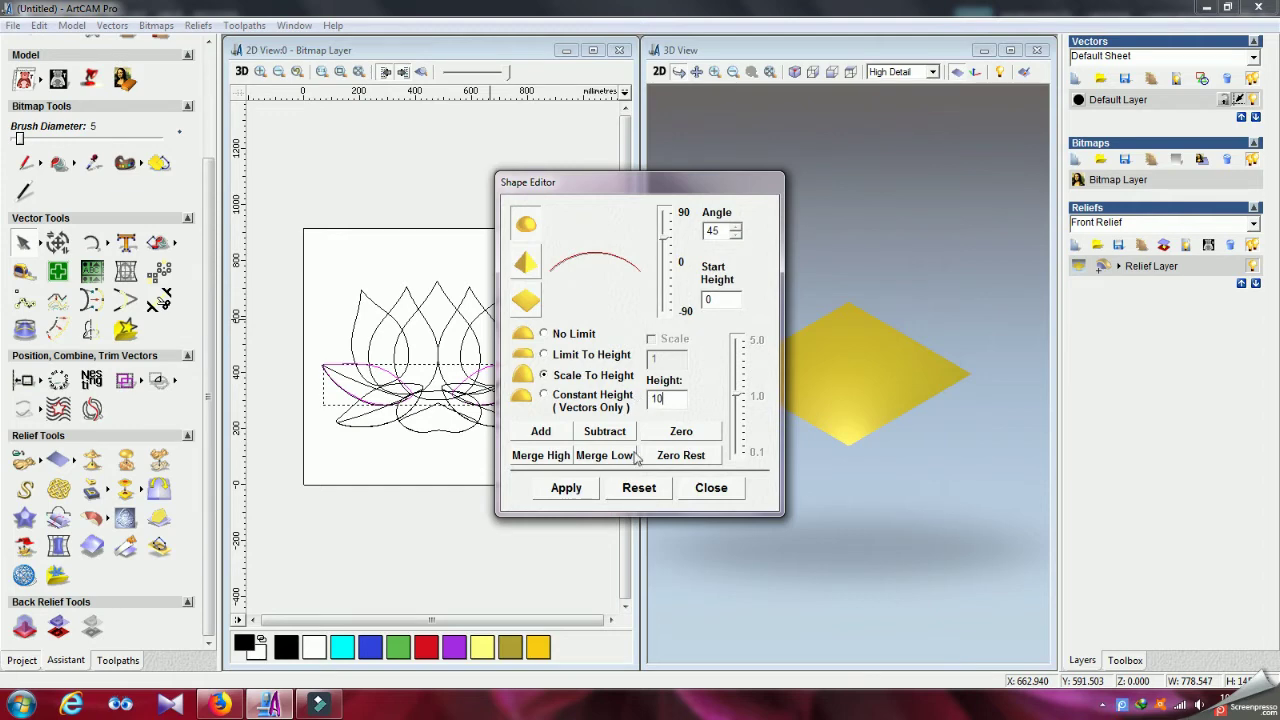
click(583, 496)
click(541, 431)
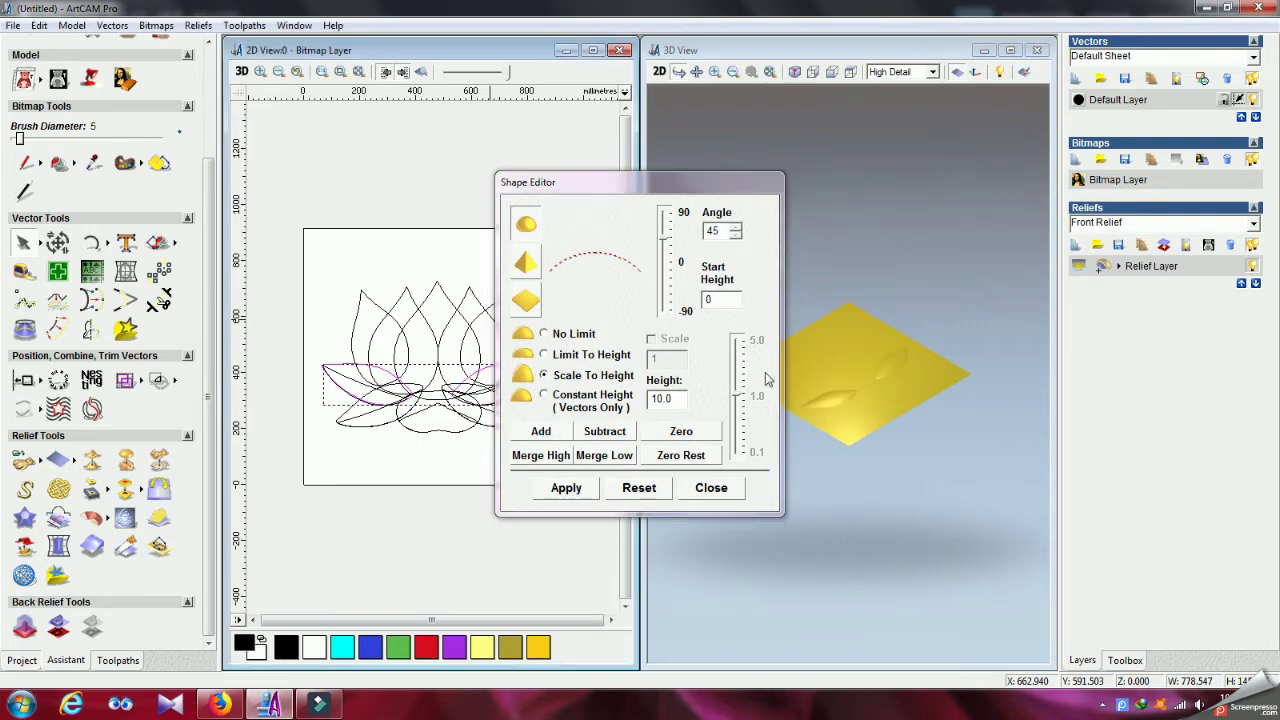
Step: Reselect both upper leaf outlines and offset them inwards with radiused corners, keeping the original vectors
drag(917, 314, 920, 423)
drag(707, 193, 671, 108)
drag(815, 318, 856, 353)
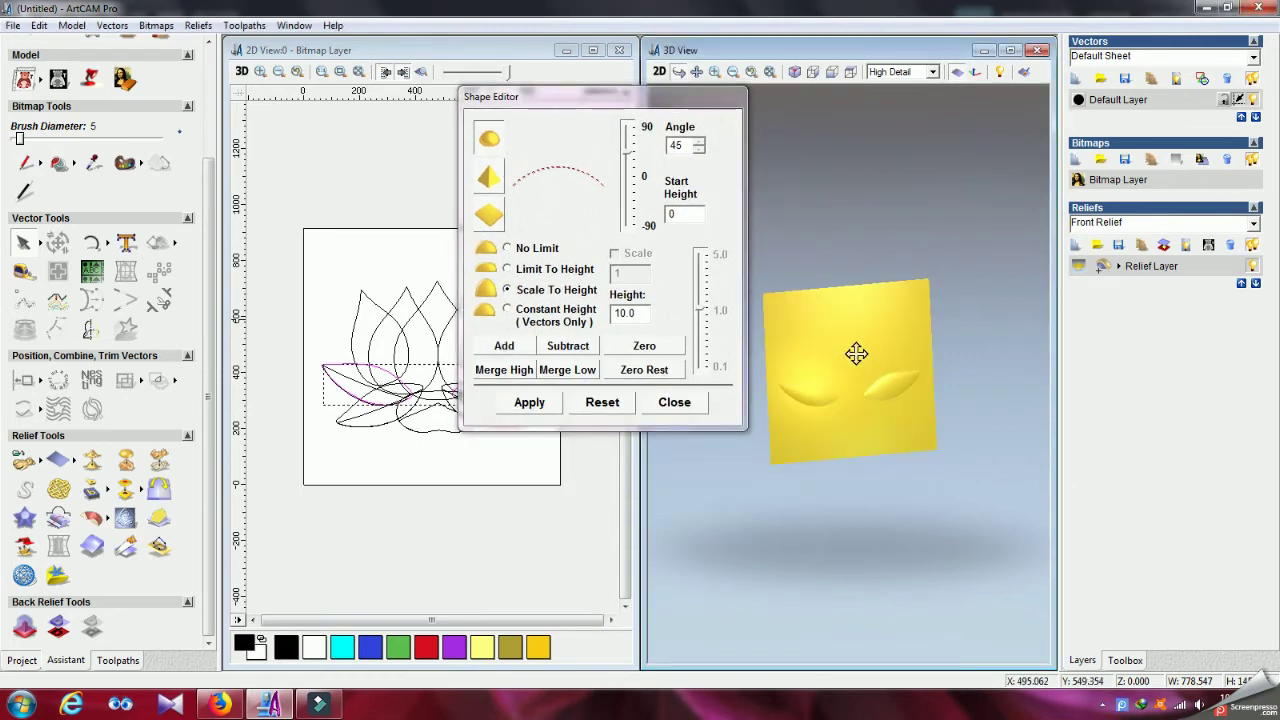
click(319, 251)
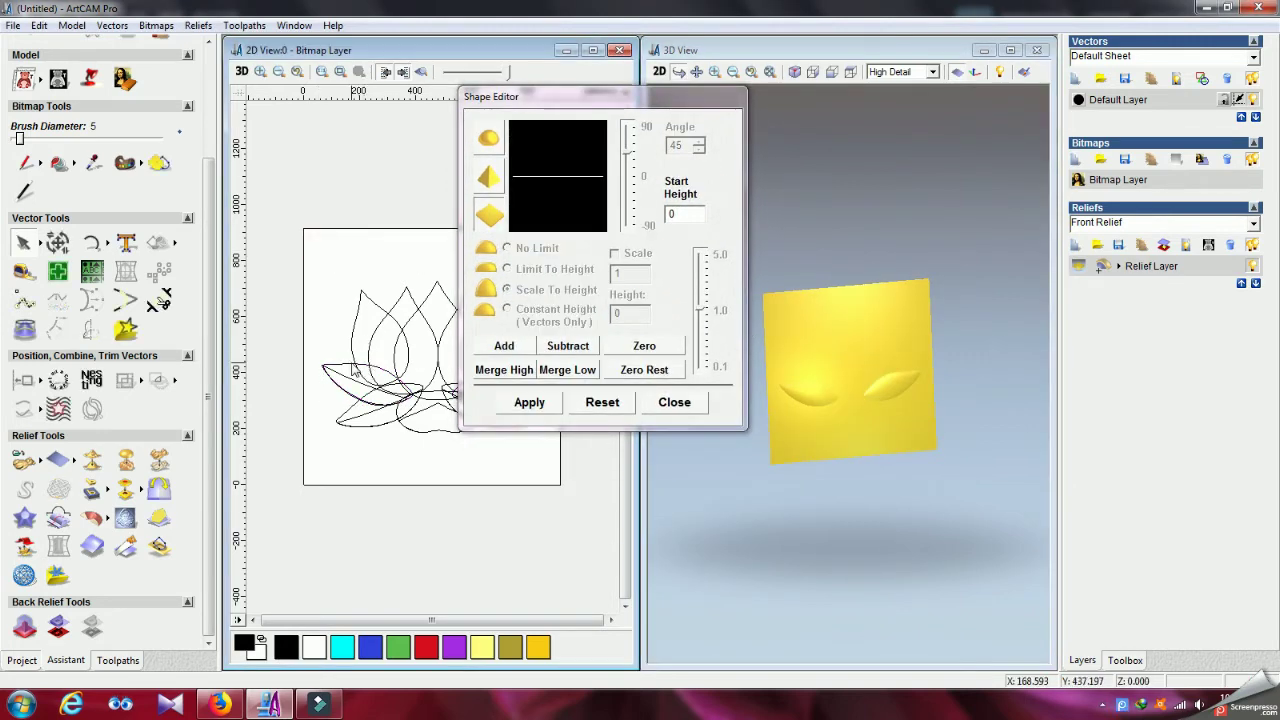
click(350, 372)
drag(609, 100, 641, 516)
shift+click(530, 368)
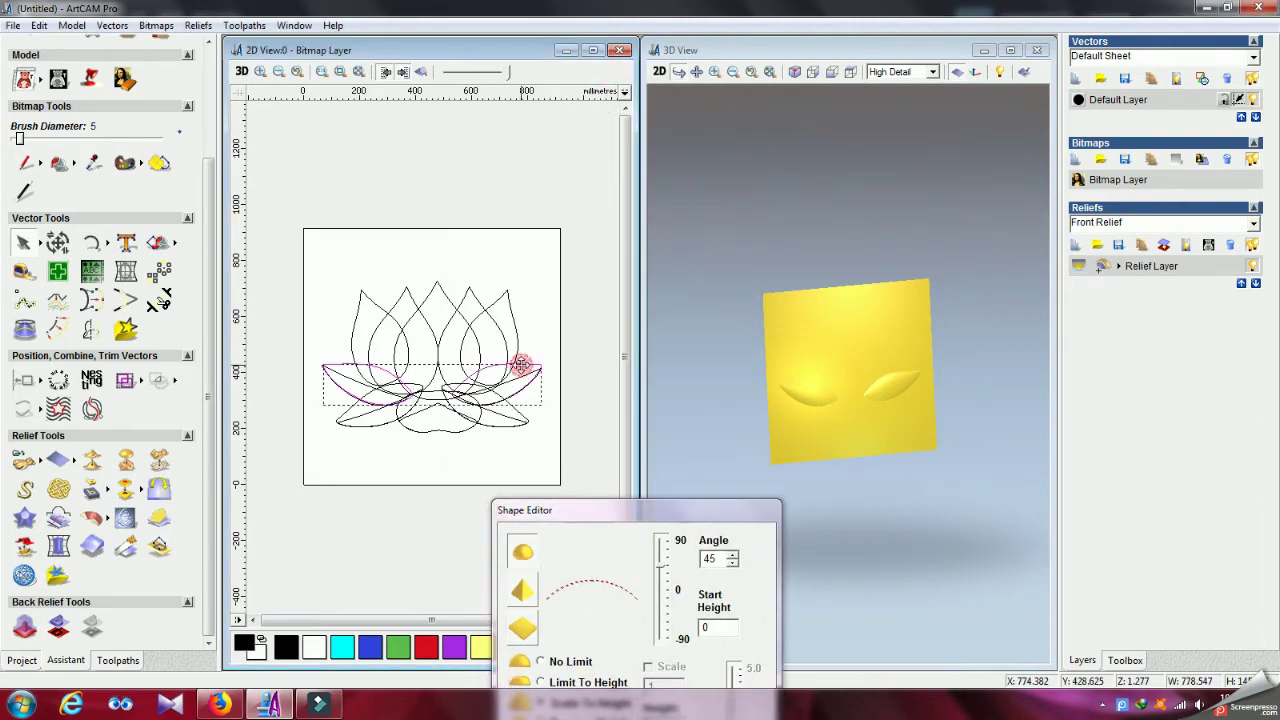
click(57, 332)
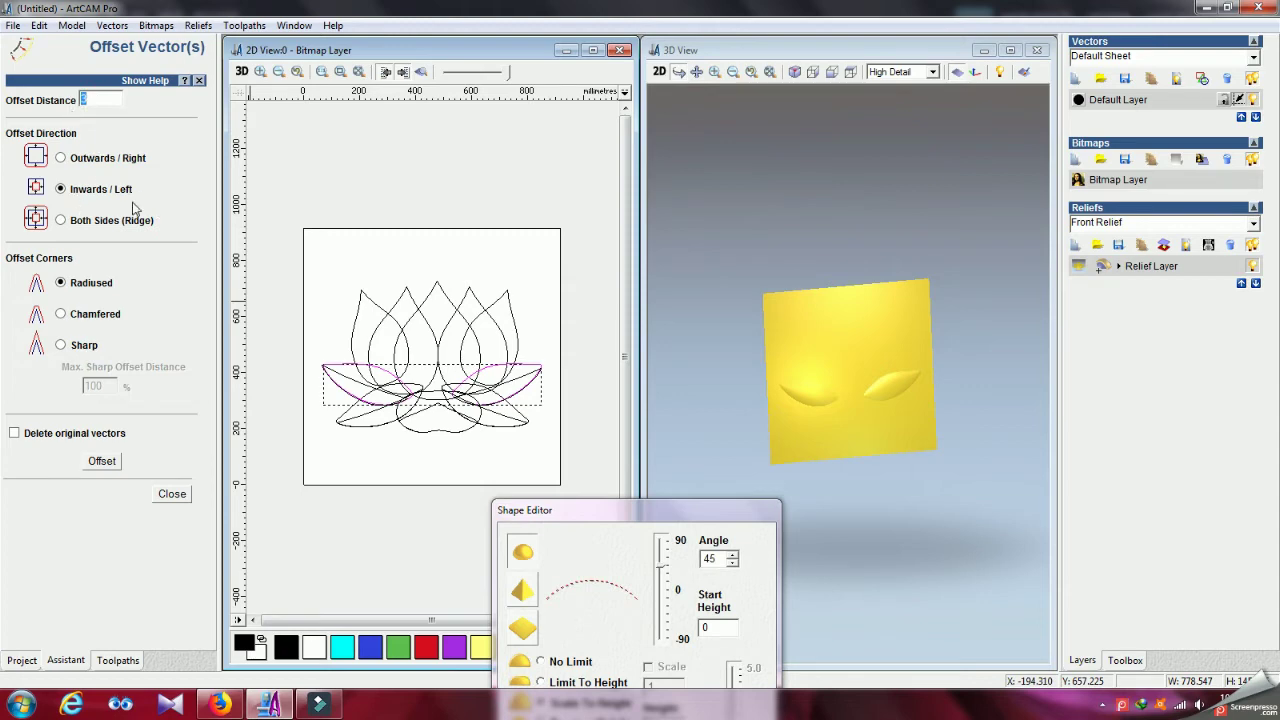
click(103, 461)
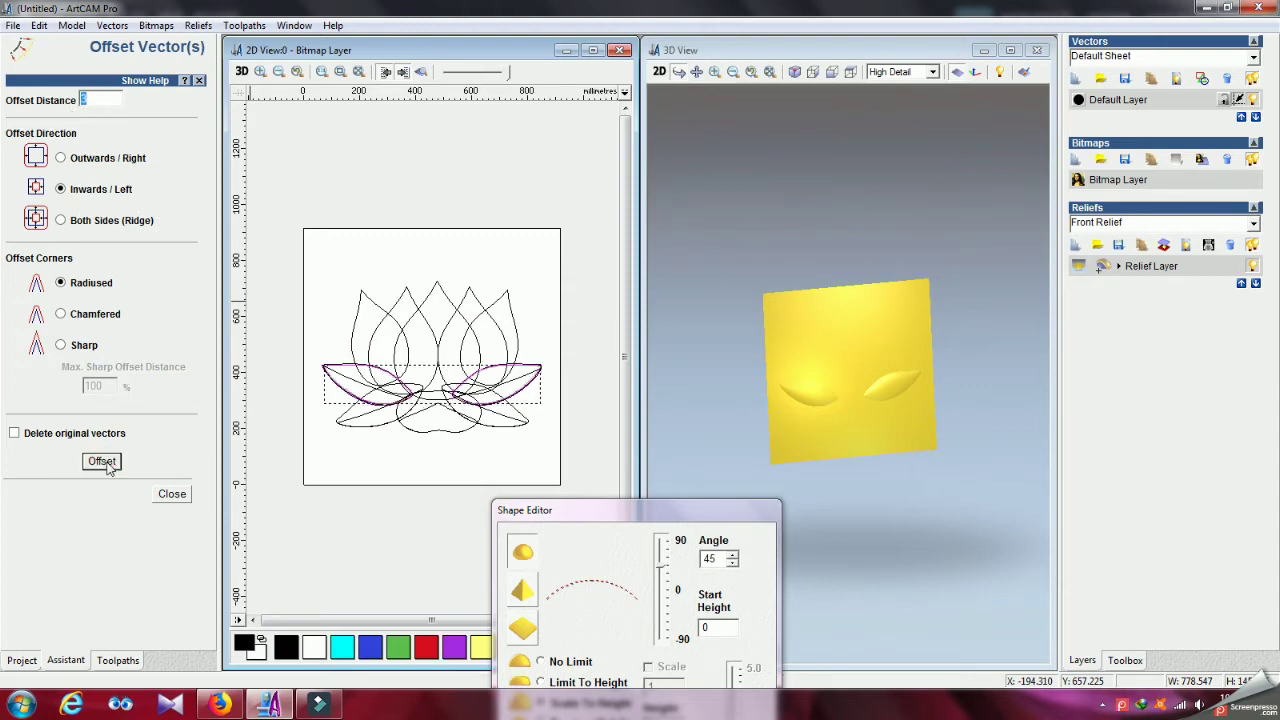
Step: Subtract a round shape scaled to a height of 6 from the relief inside the two offset leaf outlines
drag(625, 513, 613, 174)
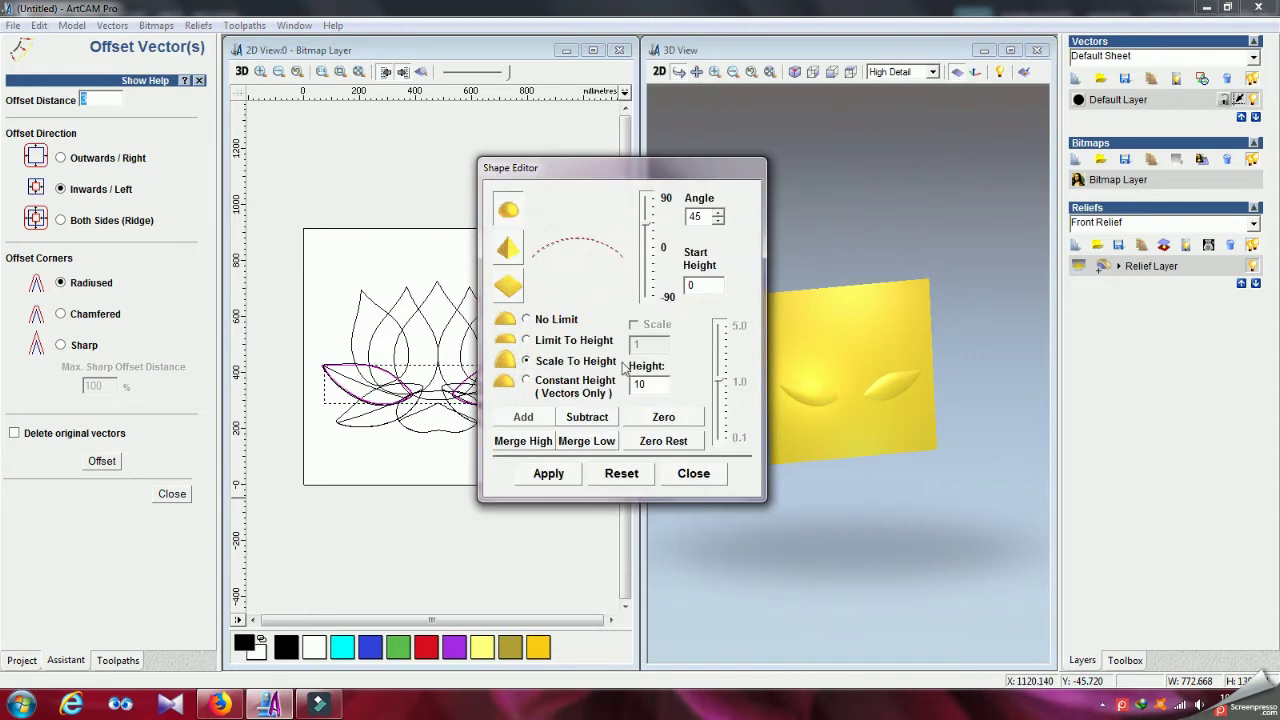
double_click(660, 389)
click(596, 425)
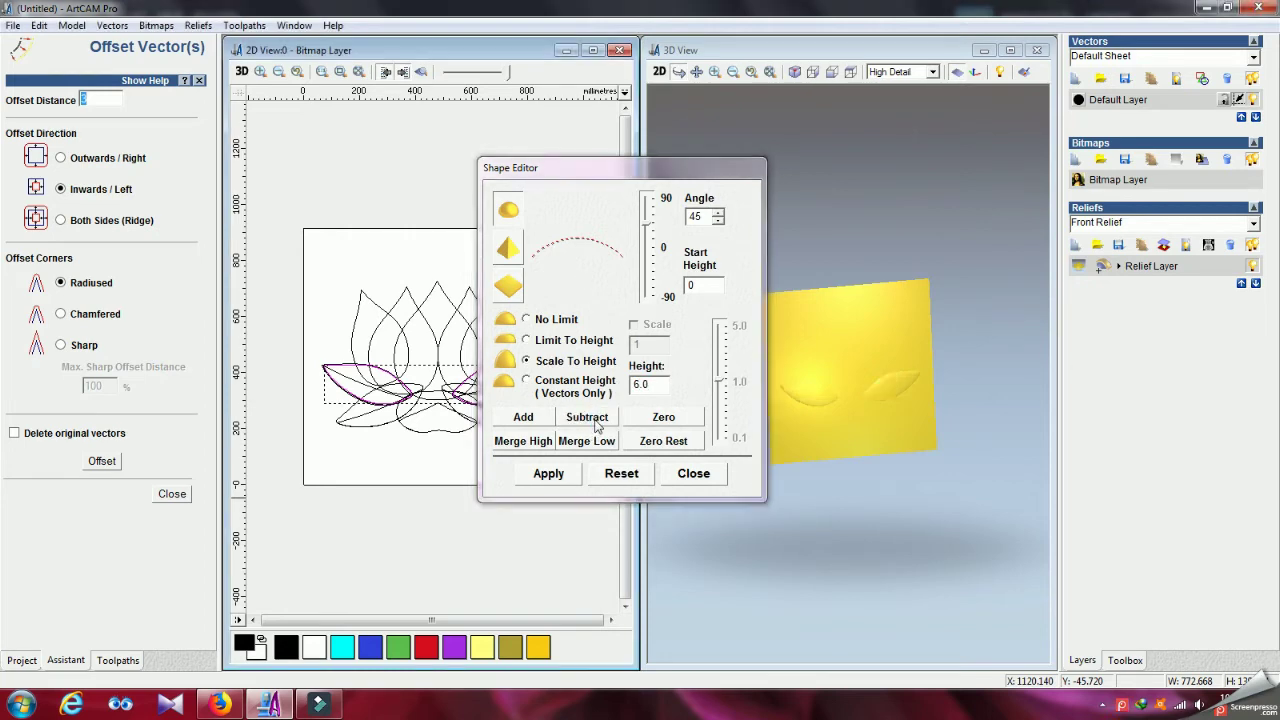
drag(880, 366, 977, 451)
scroll(945, 417, up, 3)
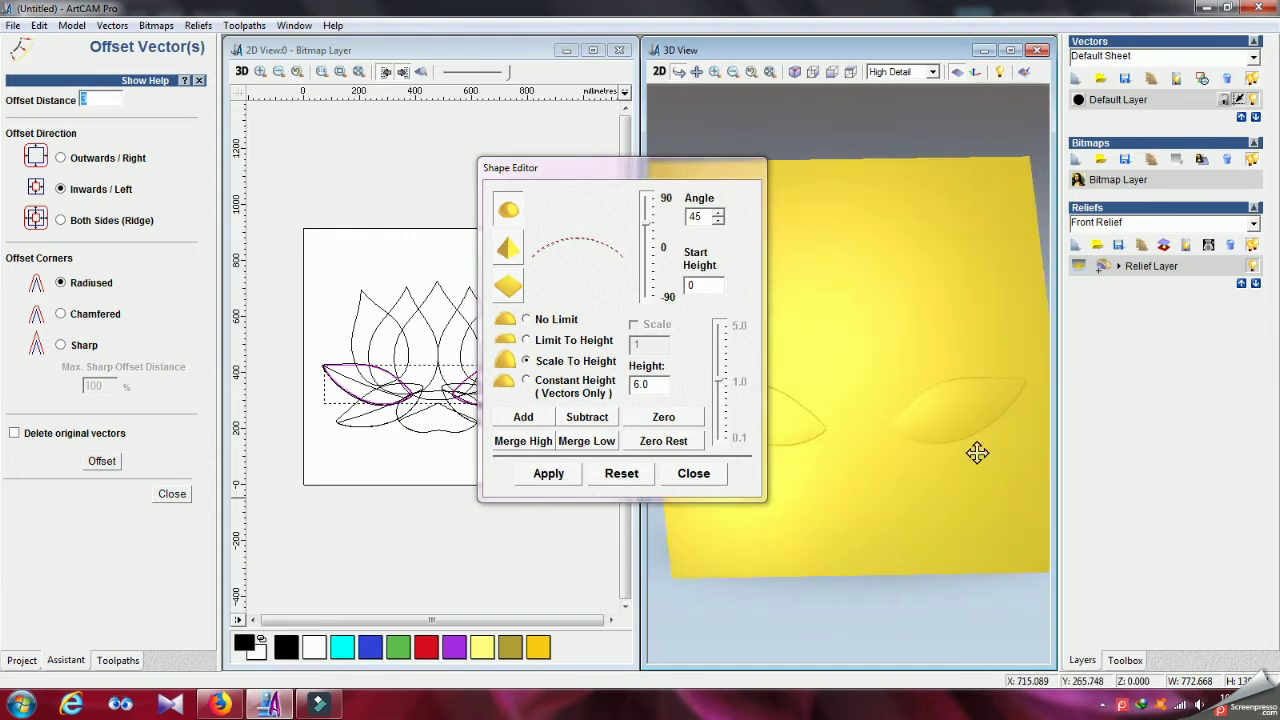
drag(903, 439, 851, 505)
Step: Select the inner fold shapes of both upper leaves and create a new relief layer for them
click(392, 519)
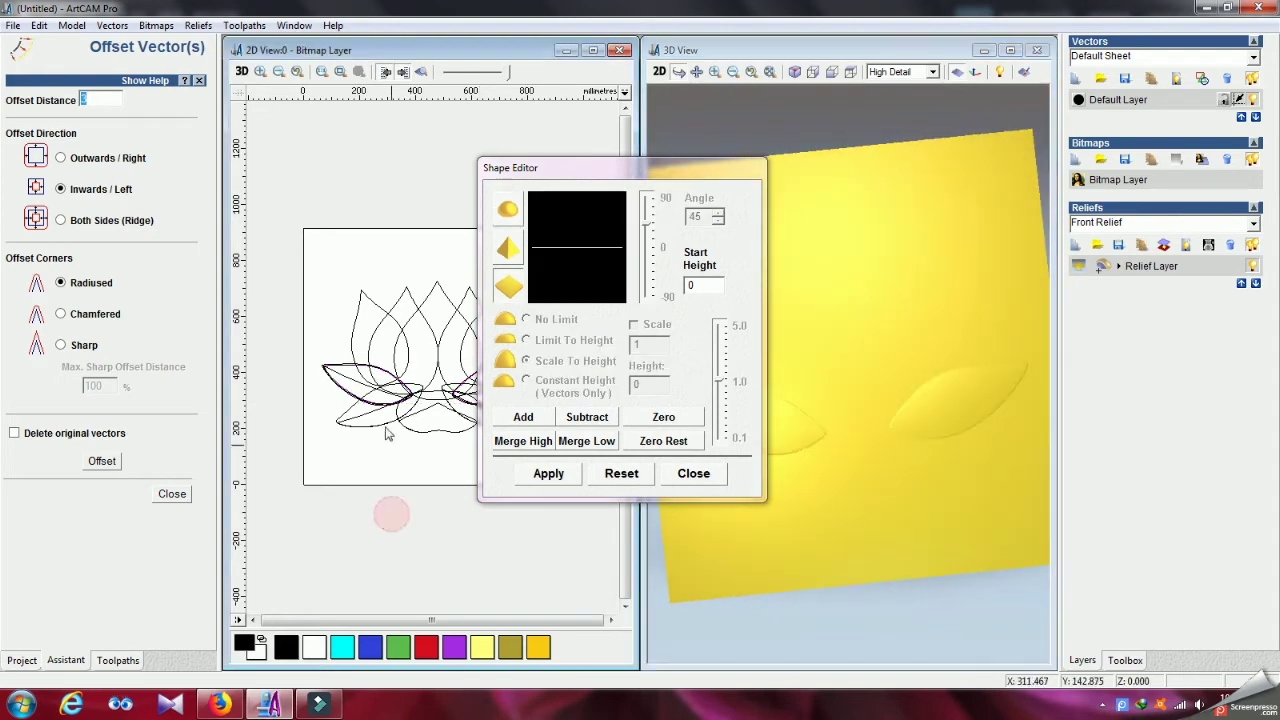
click(362, 381)
mouse_move(624, 167)
mouse_down()
mouse_move(356, 22)
mouse_move(139, 173)
mouse_up()
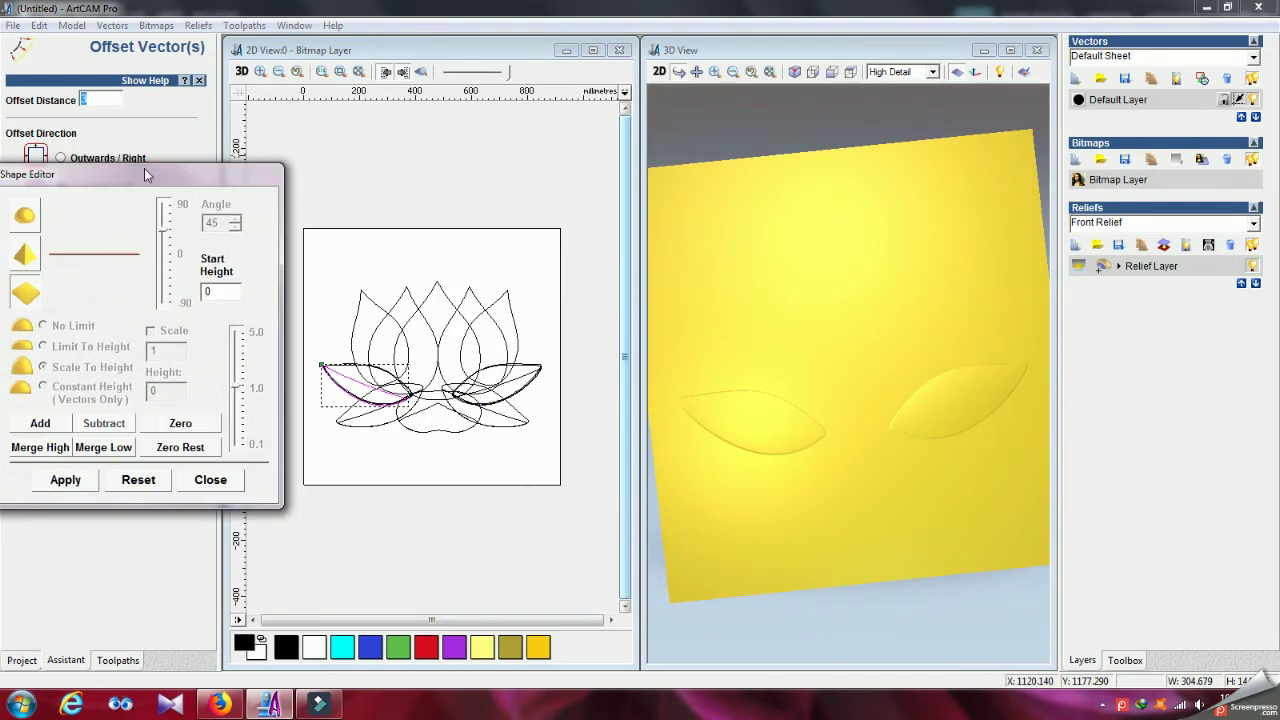
shift+click(514, 380)
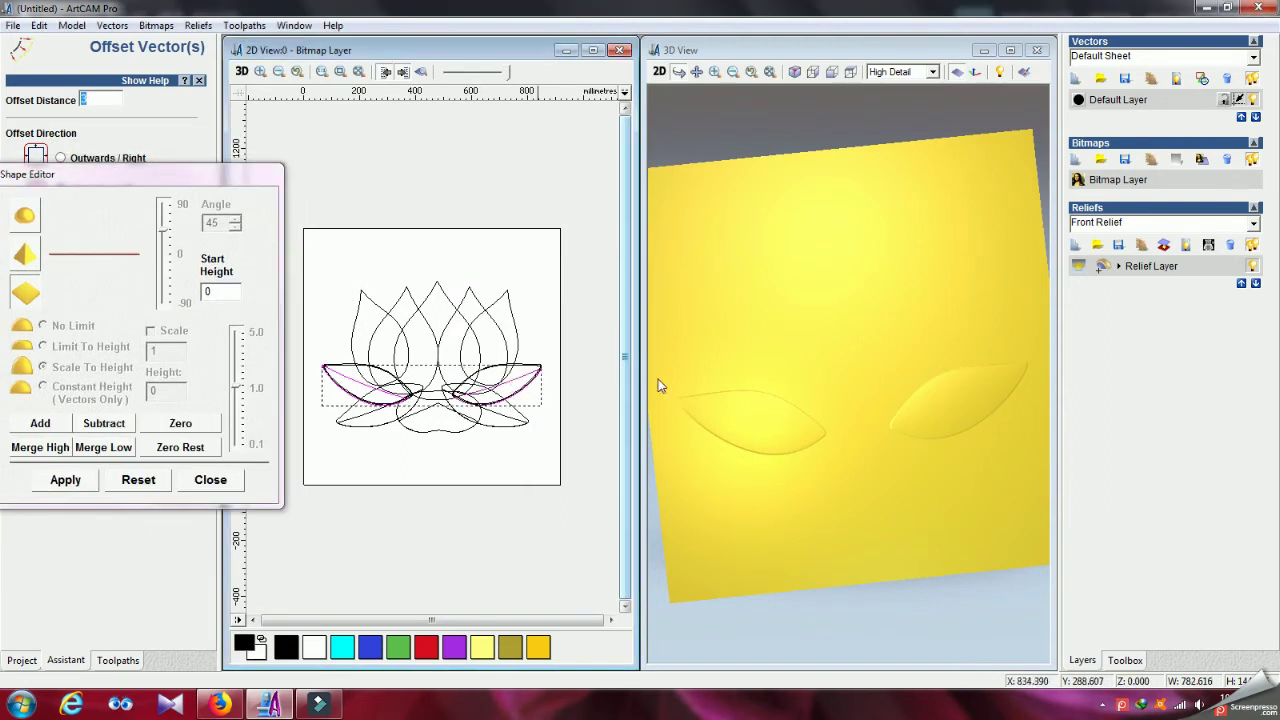
click(1076, 246)
drag(212, 174, 493, 149)
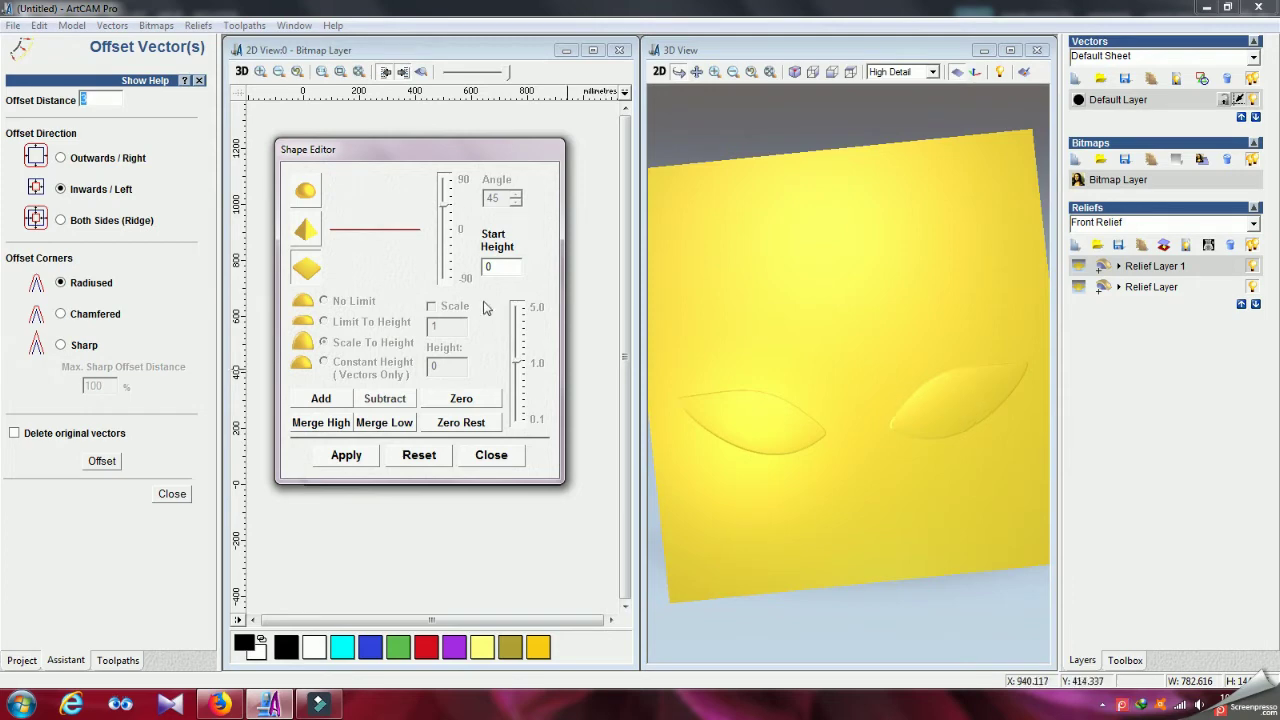
Step: Add a round dome scaled to a height of 4 on the selected inner fold shapes
click(312, 191)
click(324, 343)
double_click(447, 368)
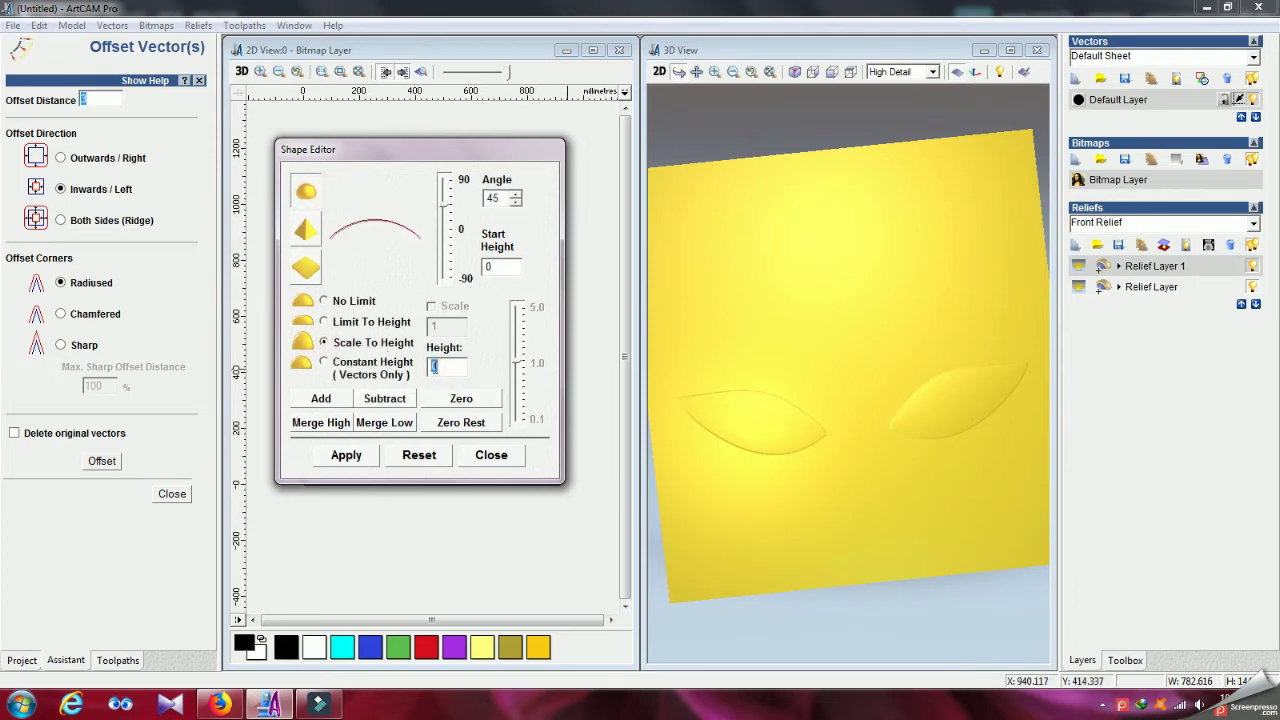
text(4)
click(345, 456)
click(322, 398)
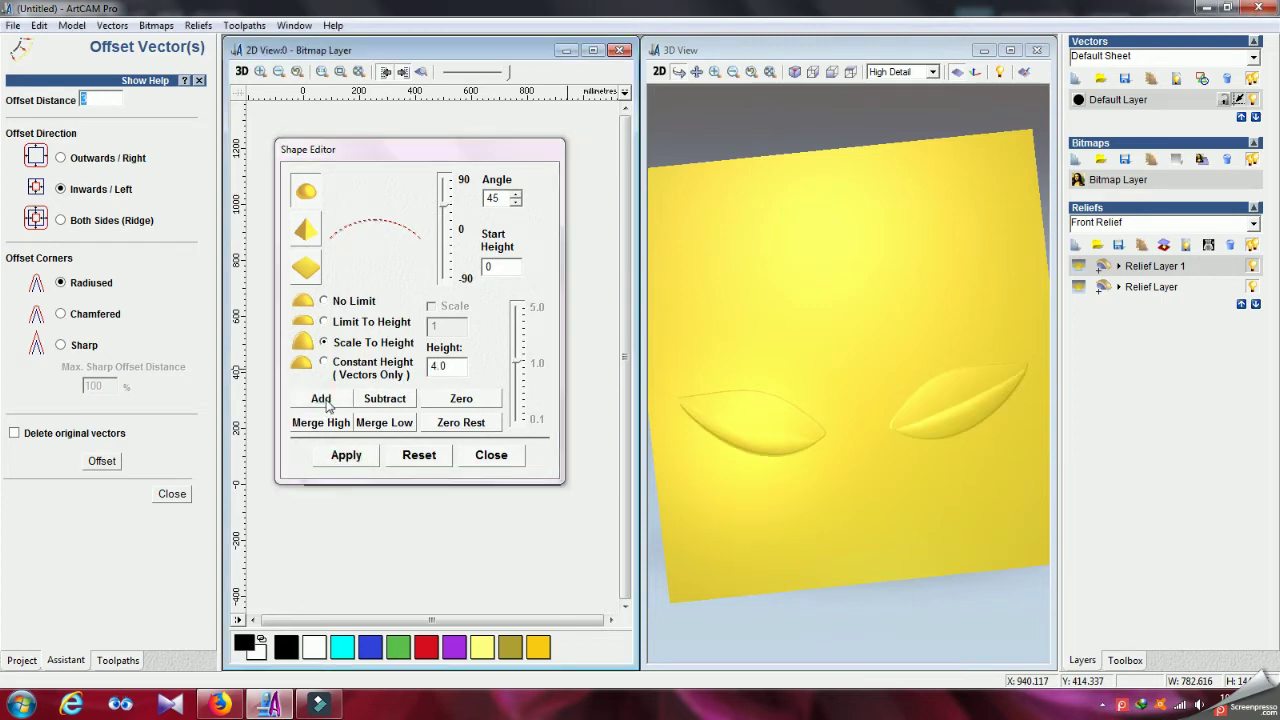
Step: Hide the relief's flat base plane in the 3D view and move the Shape Editor clear of the drawing
drag(797, 480, 808, 423)
click(956, 74)
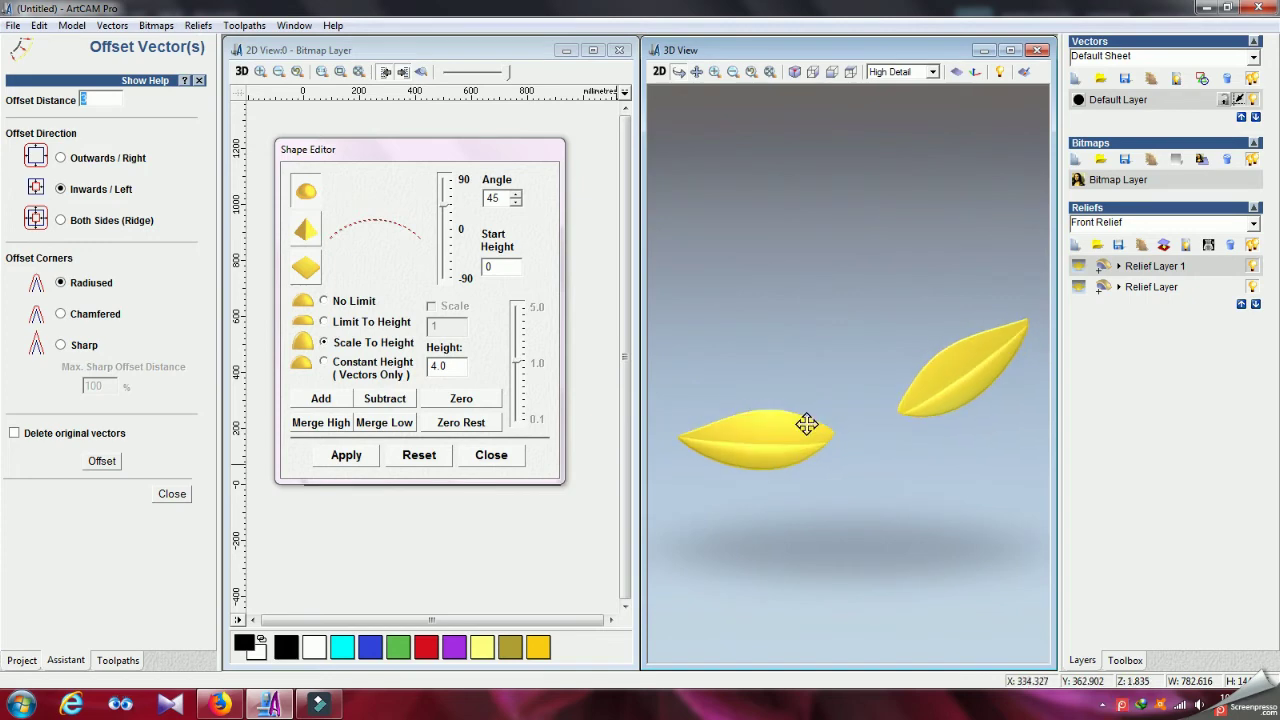
drag(450, 157, 526, 569)
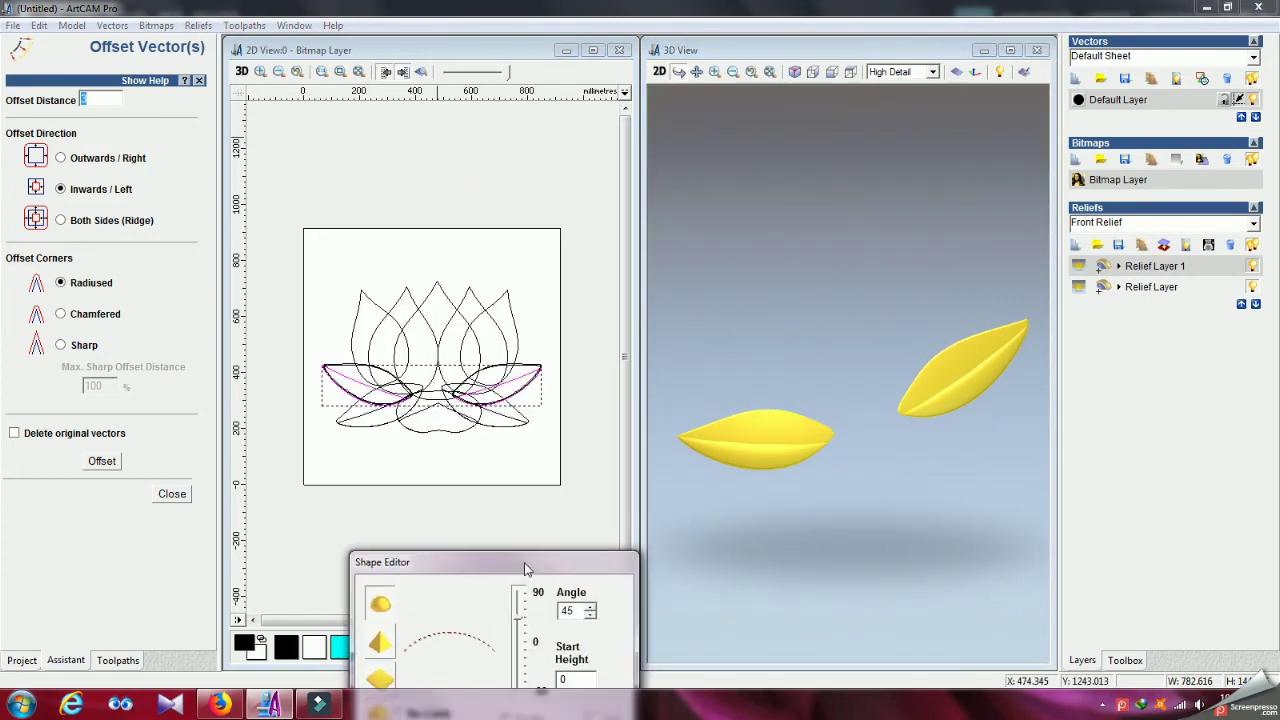
Step: Create a new relief layer for the lower leaves and select the outlines of both lower leaves
click(421, 516)
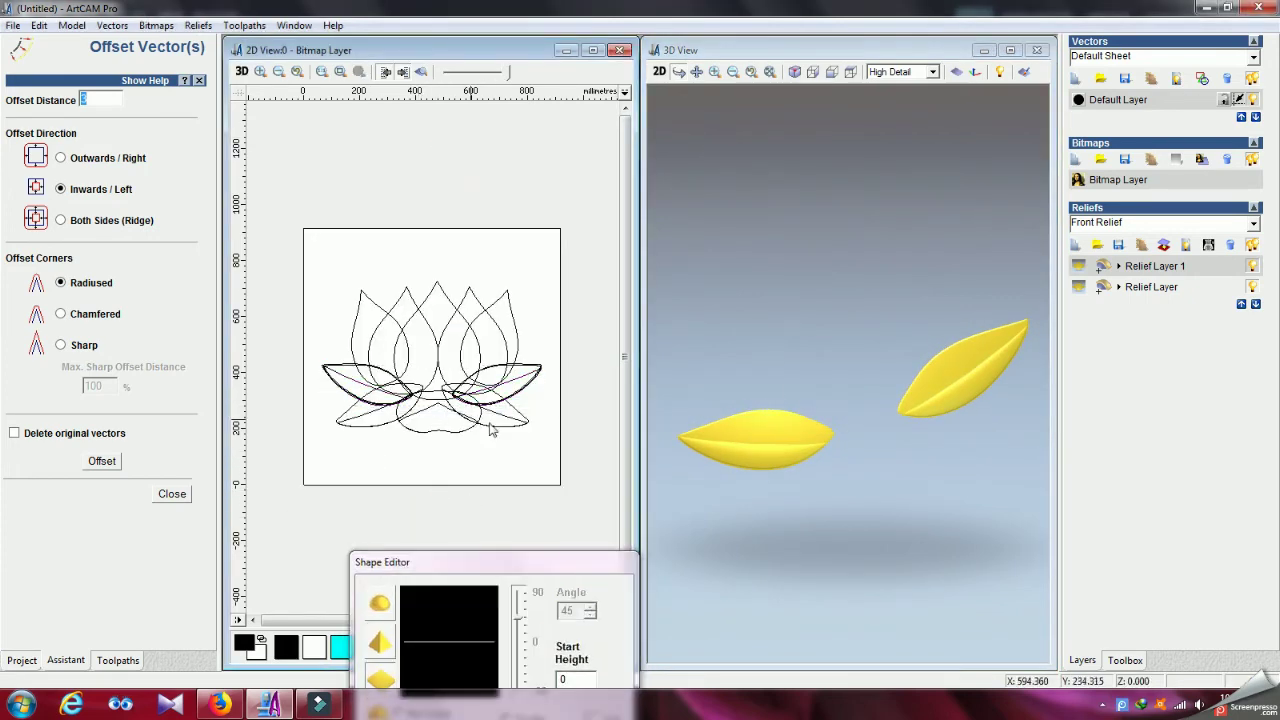
click(1076, 246)
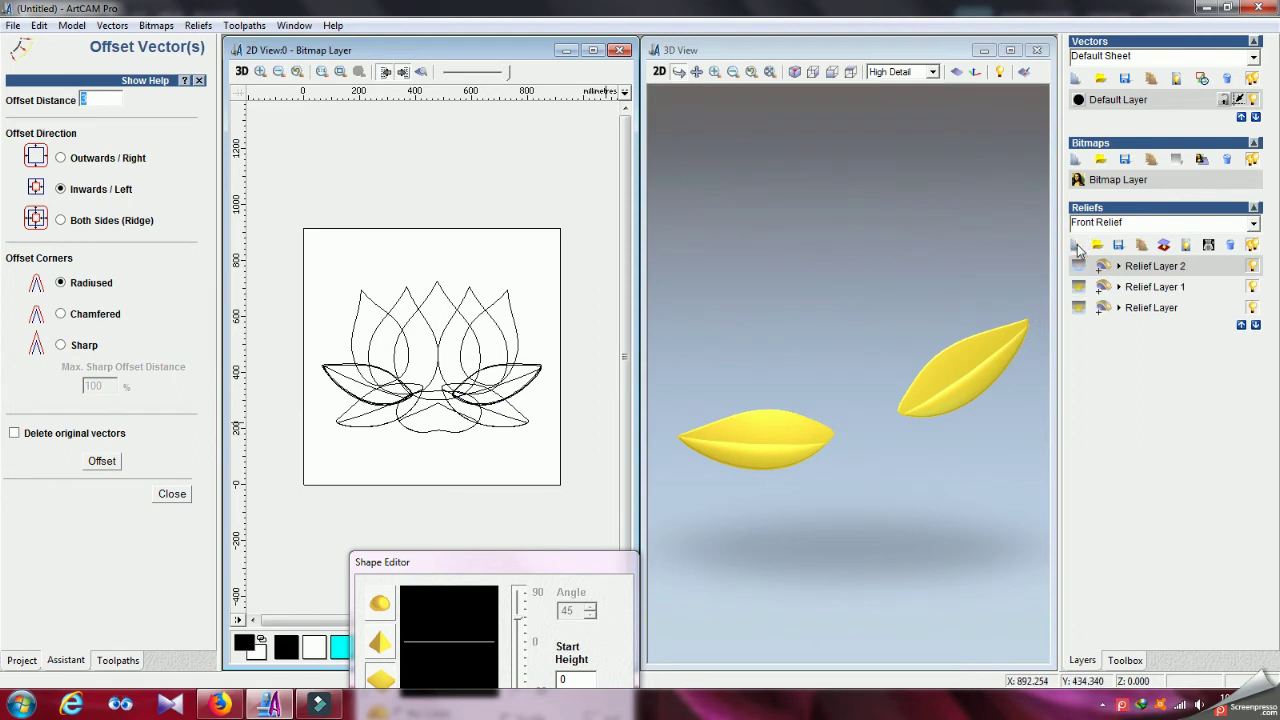
click(354, 413)
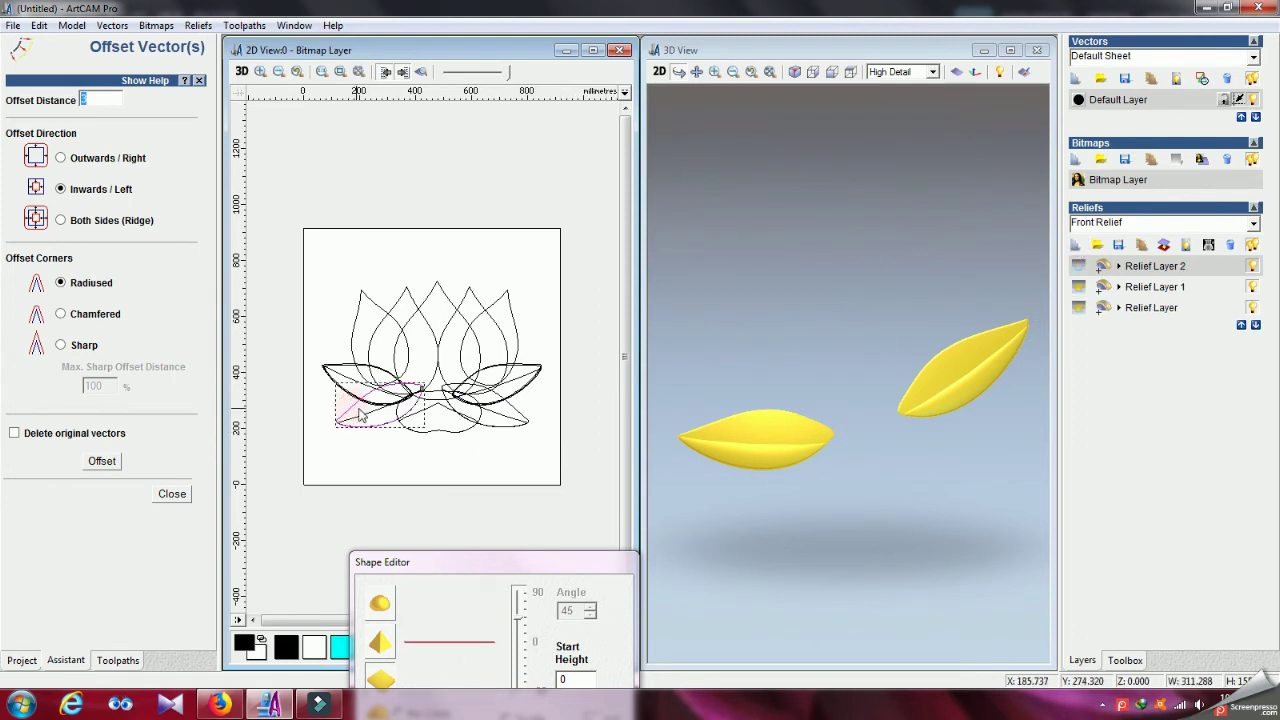
drag(572, 556, 713, 180)
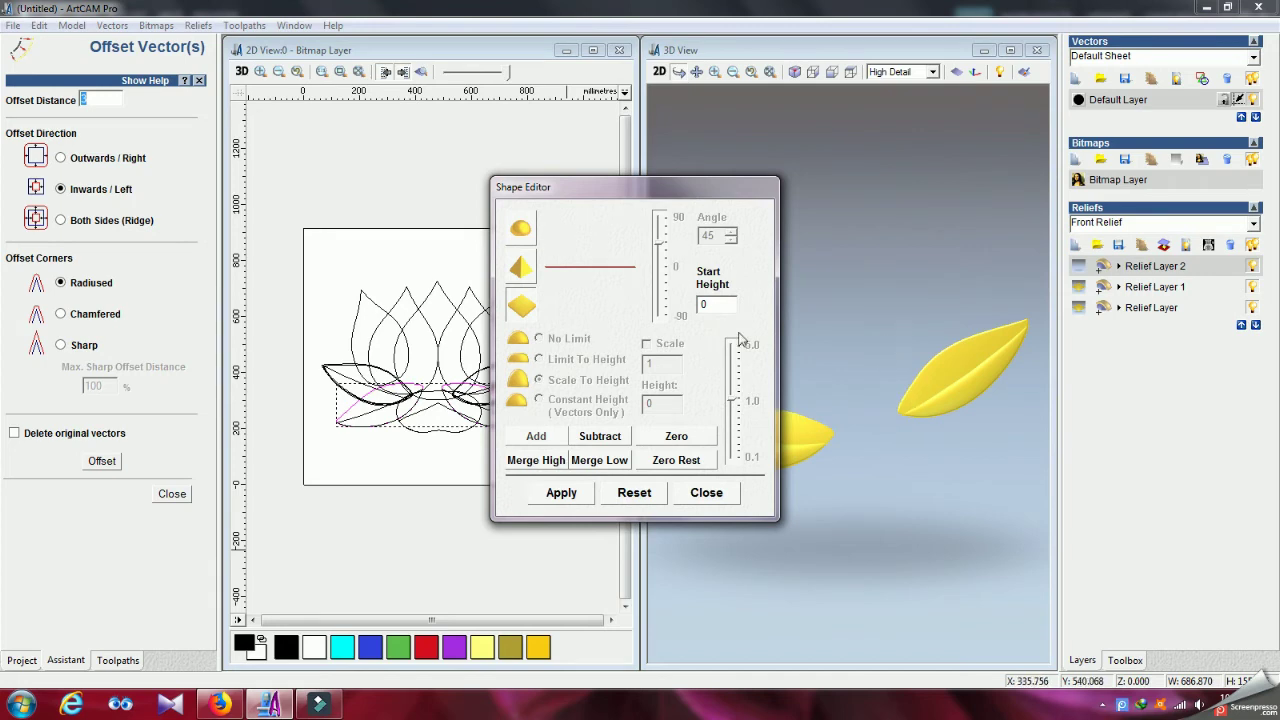
Step: Add a round dome with a start height of 5, scaled to a height of 10, on the lower leaf outlines
double_click(719, 305)
text(2)
key(Return)
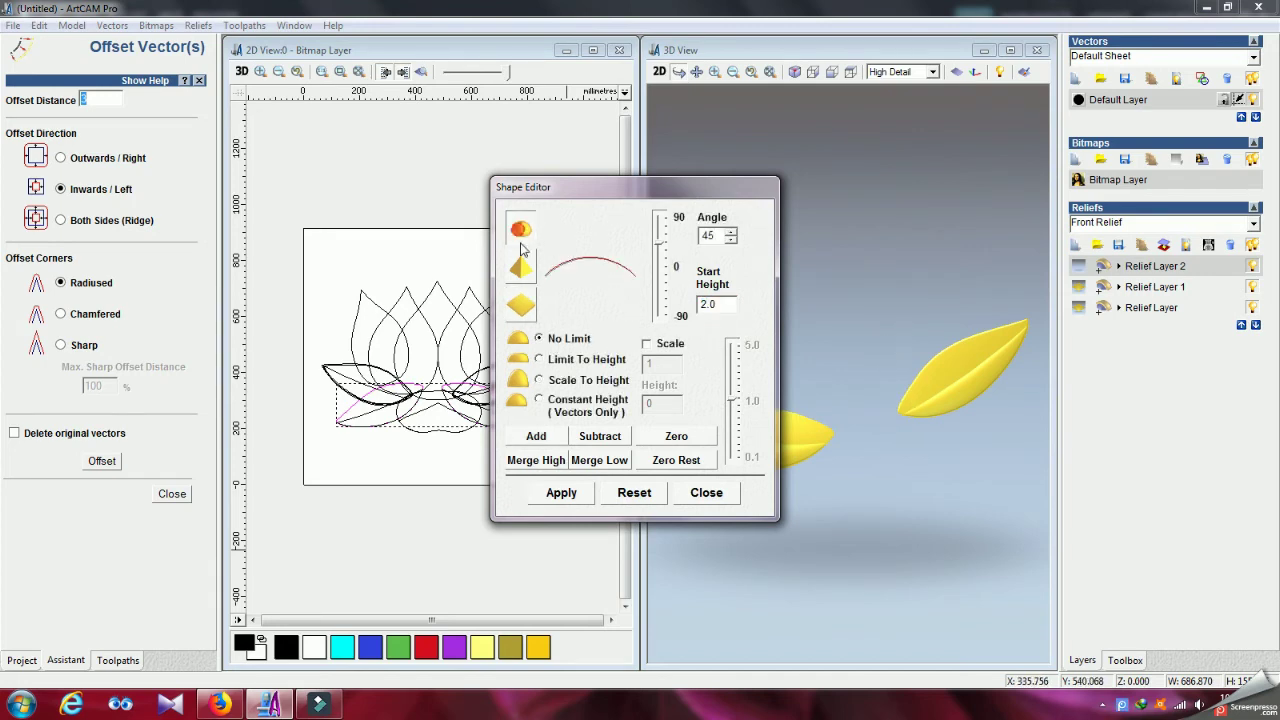
click(539, 381)
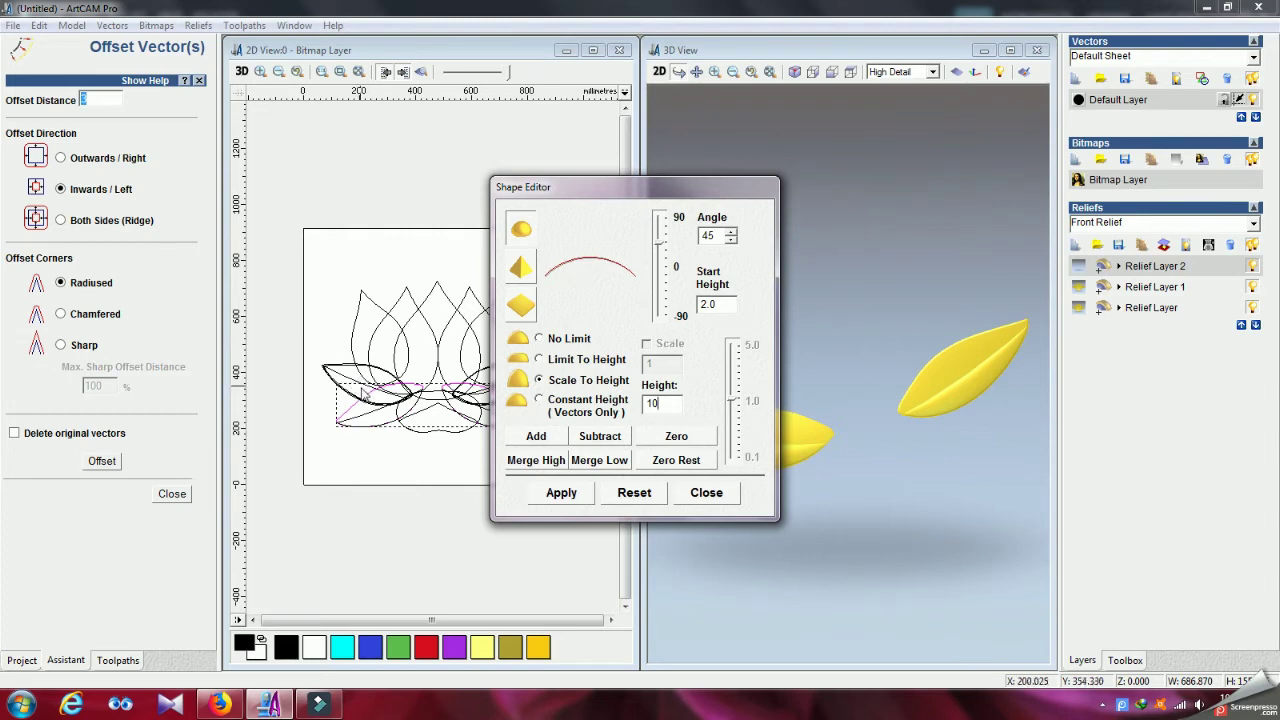
click(730, 303)
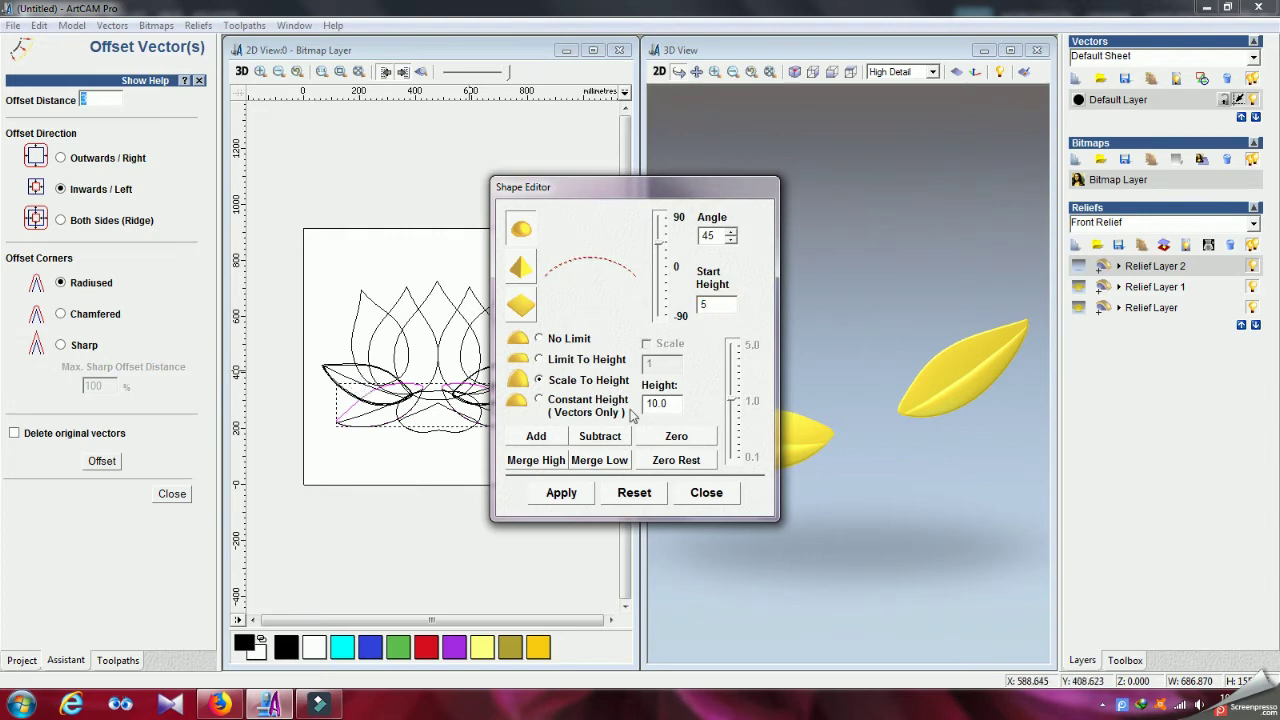
click(561, 493)
click(545, 439)
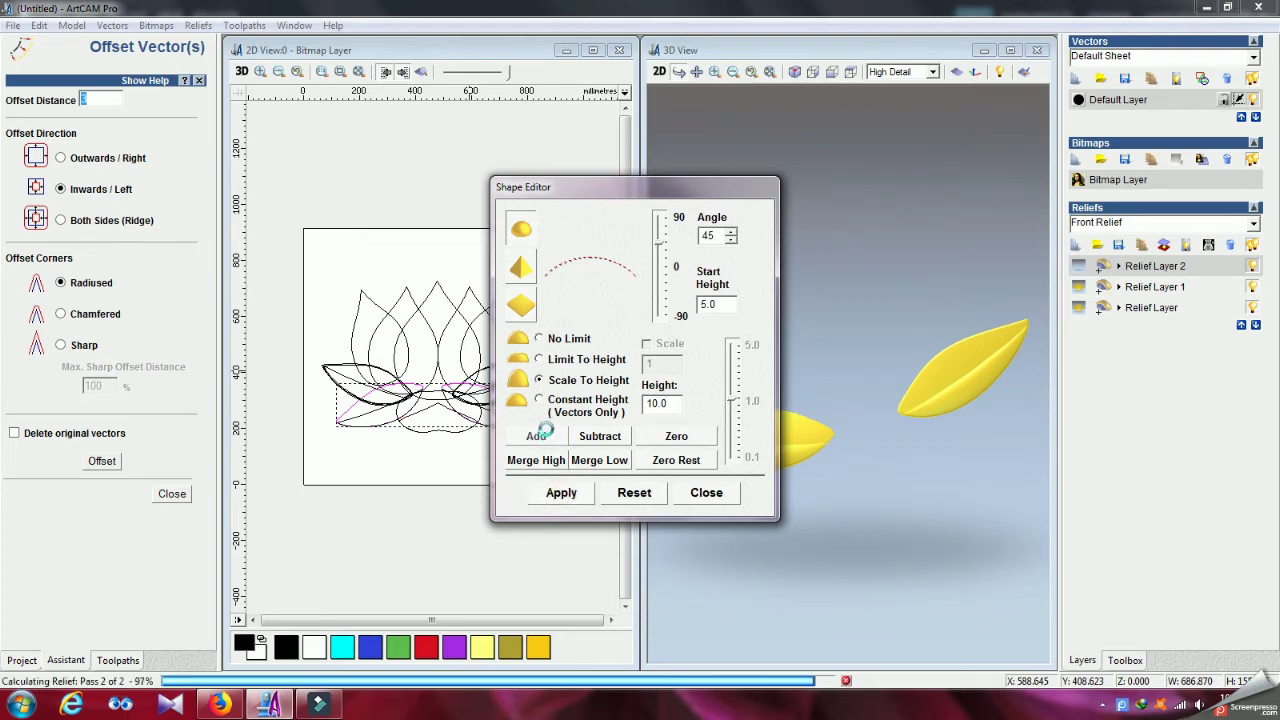
Step: Change the combine mode of Relief Layer 2 so the lower leaves merge over the upper ones, and move the Shape Editor off the views
click(1104, 266)
click(1167, 268)
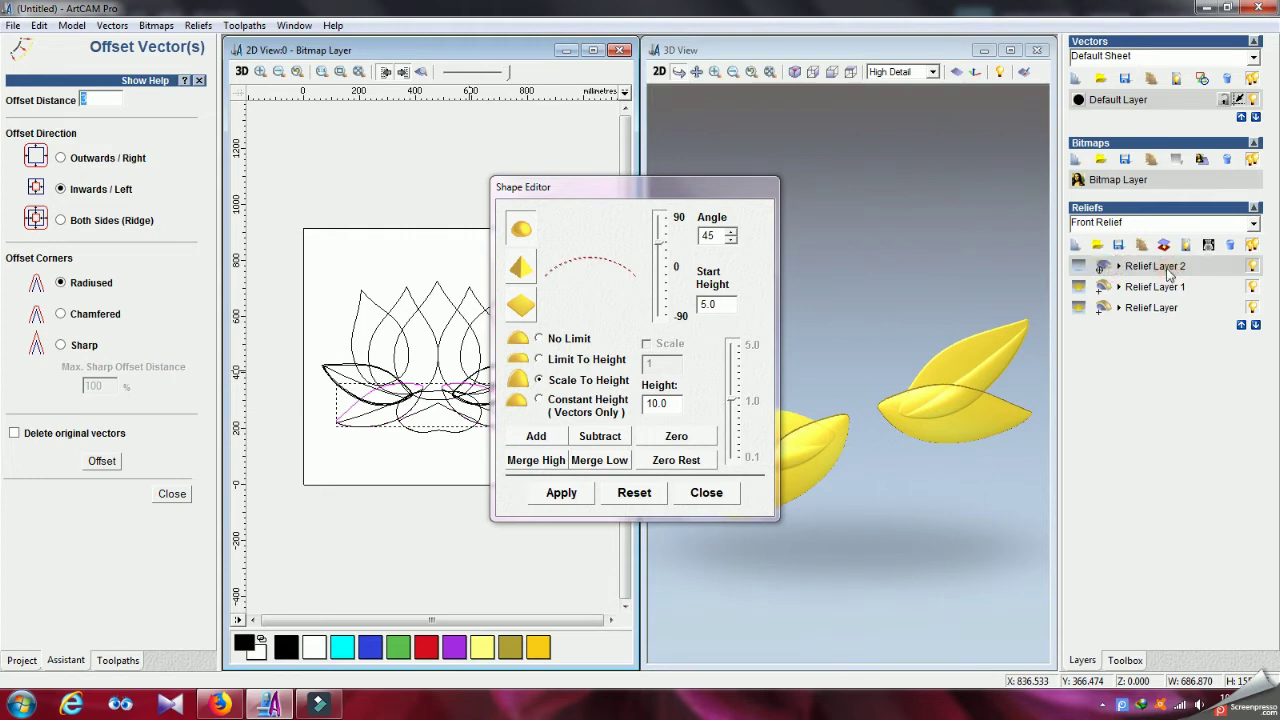
mouse_move(921, 362)
mouse_down()
mouse_move(909, 297)
mouse_move(1011, 289)
mouse_move(932, 321)
mouse_move(951, 320)
mouse_up()
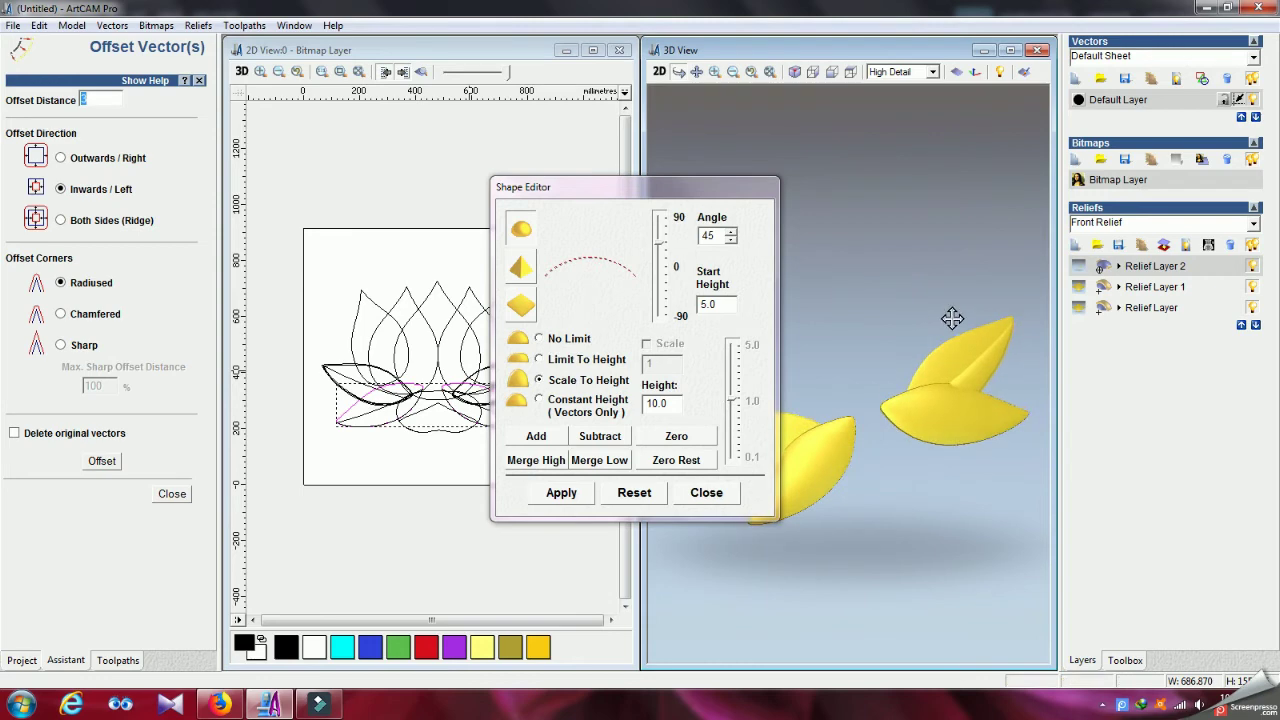
drag(592, 186, 134, 232)
drag(945, 447, 782, 458)
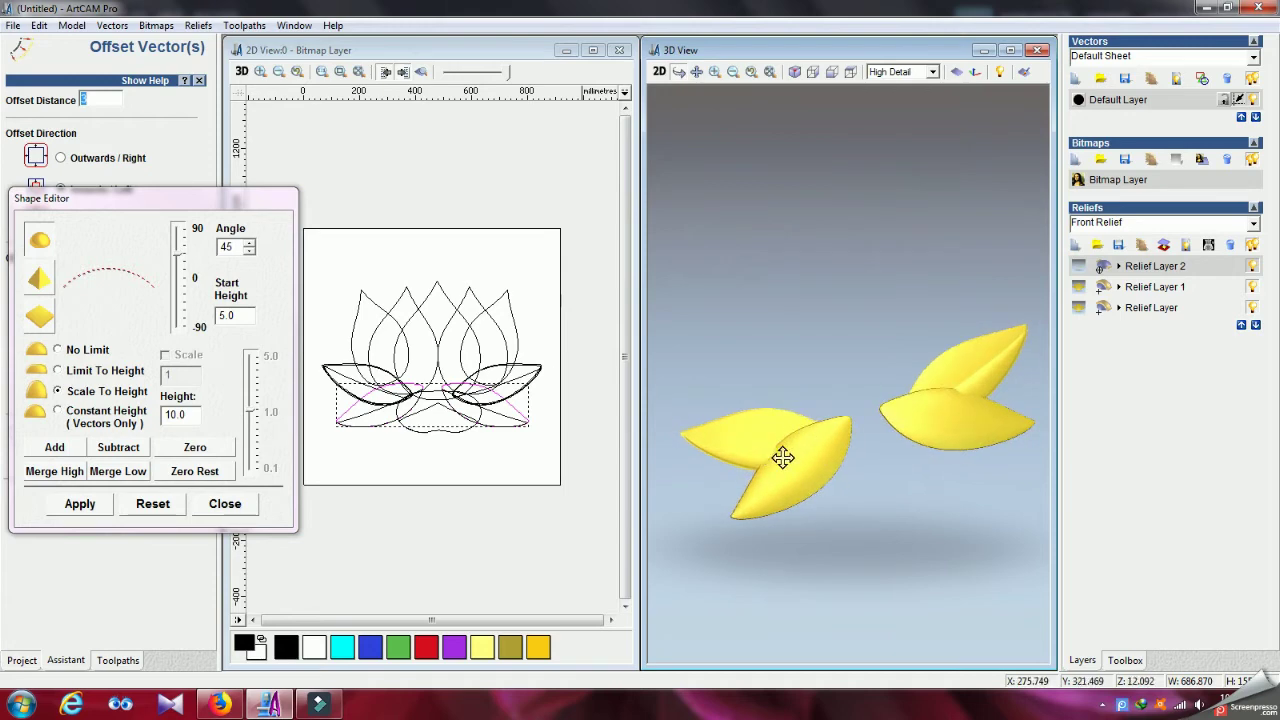
Step: Scale the relief height of the whole Relief Layer 1 to 2 mm
click(1155, 287)
click(213, 507)
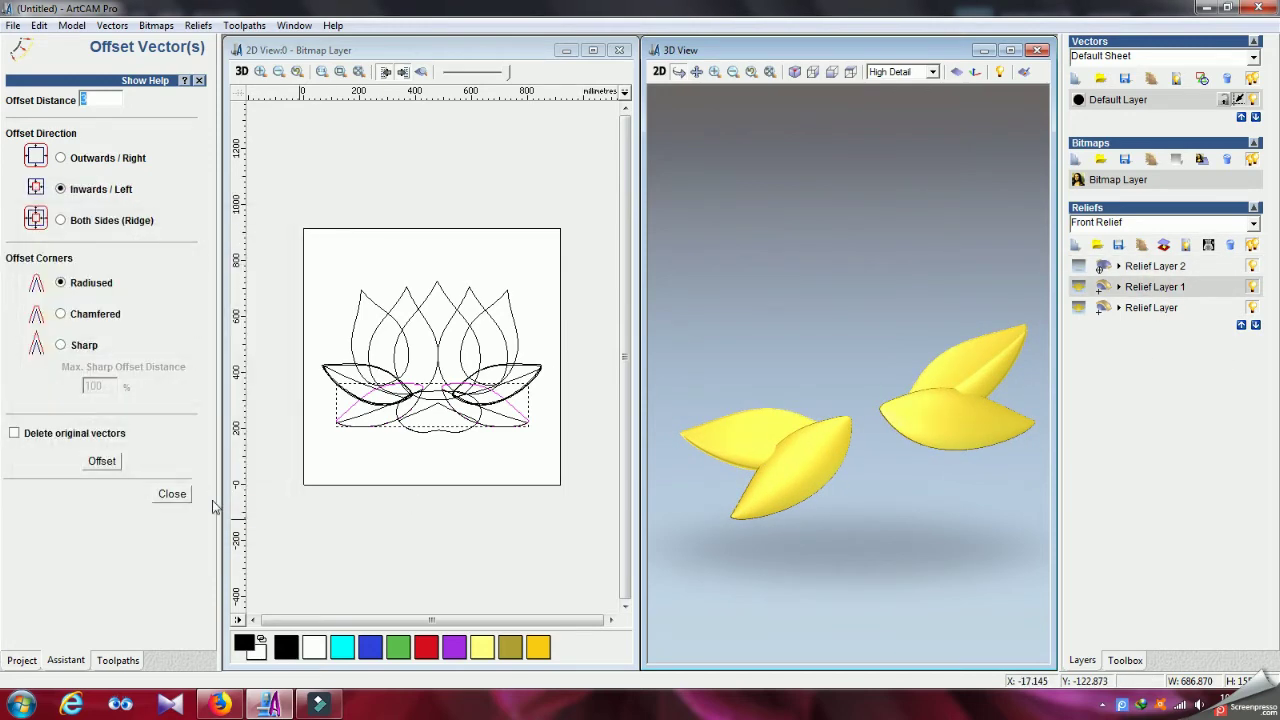
click(172, 494)
click(159, 464)
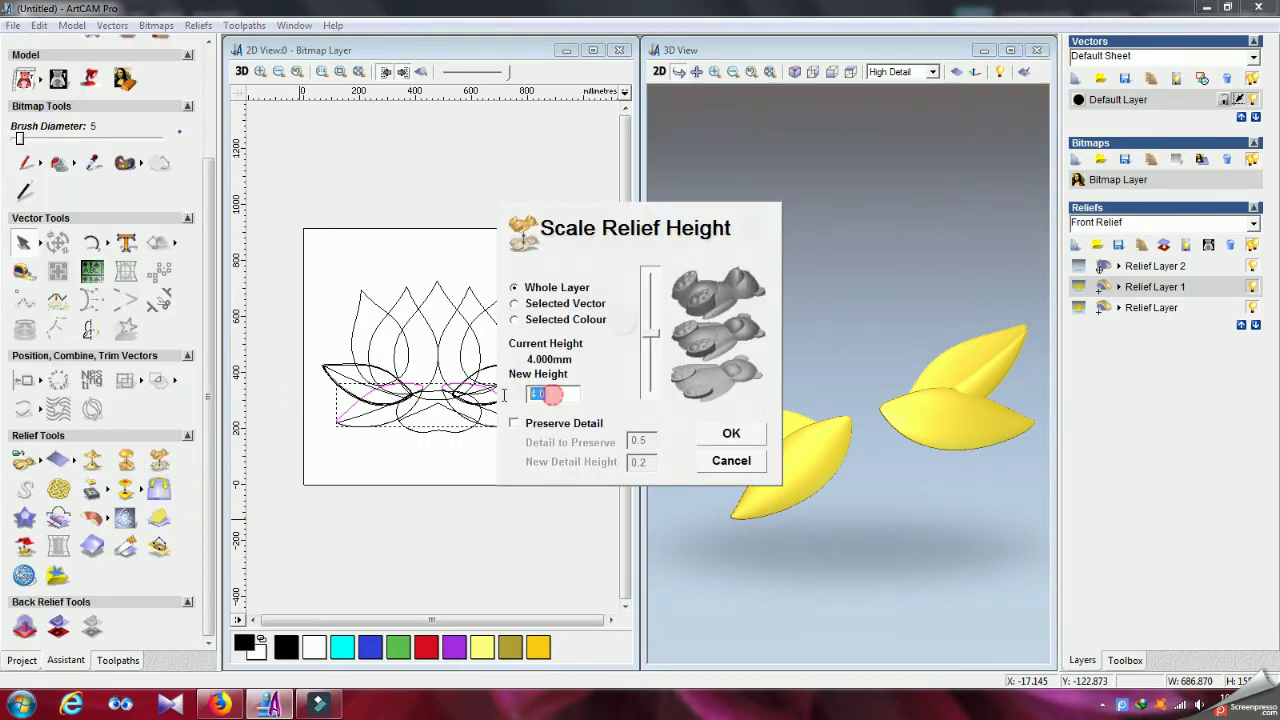
key(Return)
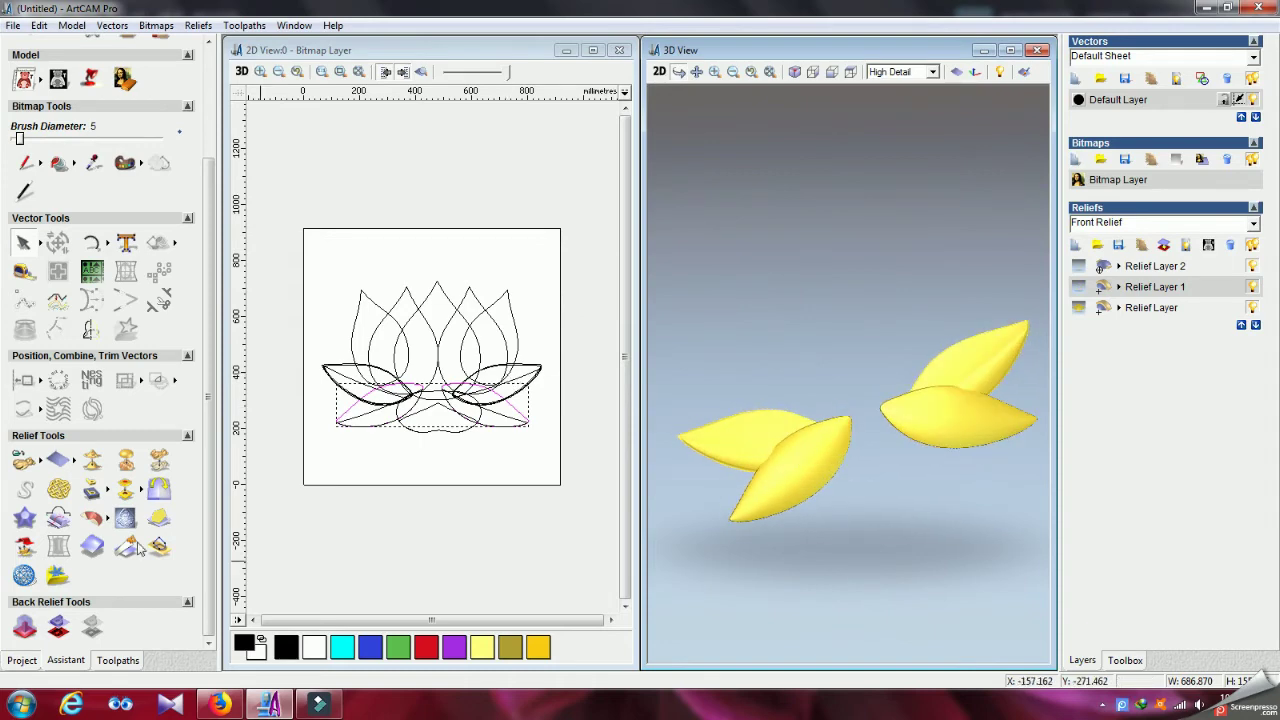
click(161, 463)
drag(549, 396, 505, 410)
text(2)
key(Return)
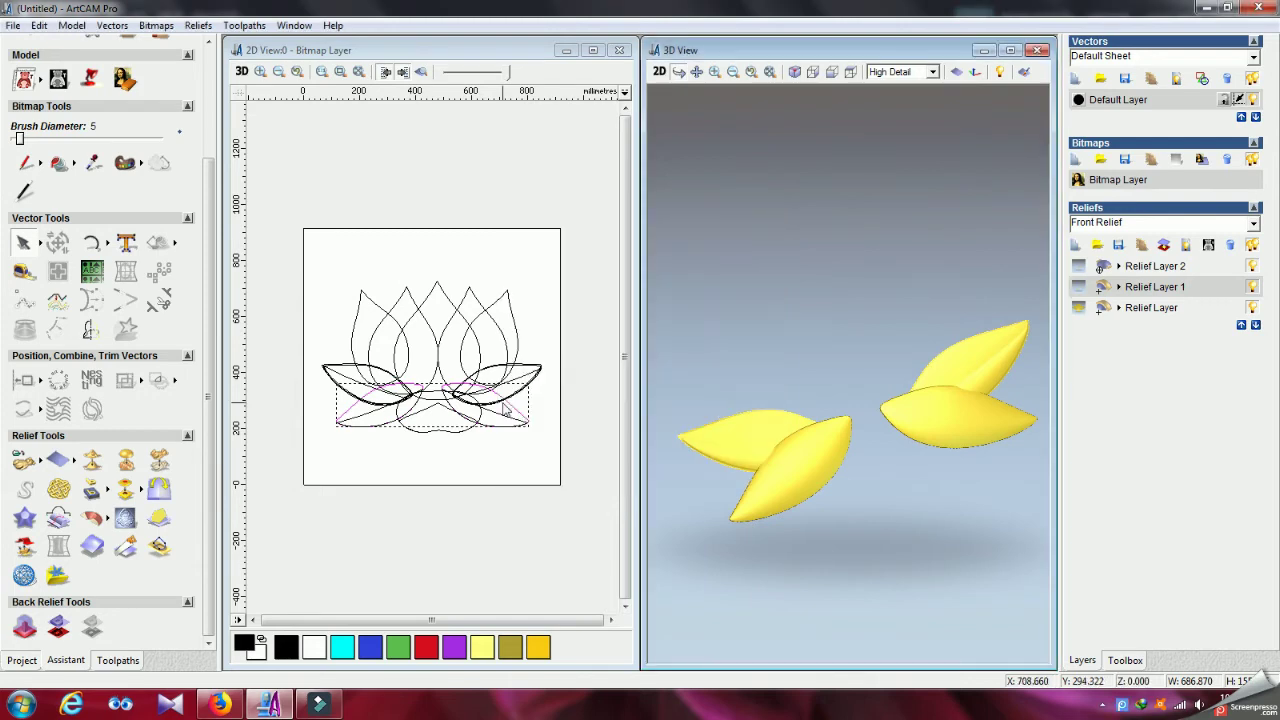
drag(895, 488, 869, 431)
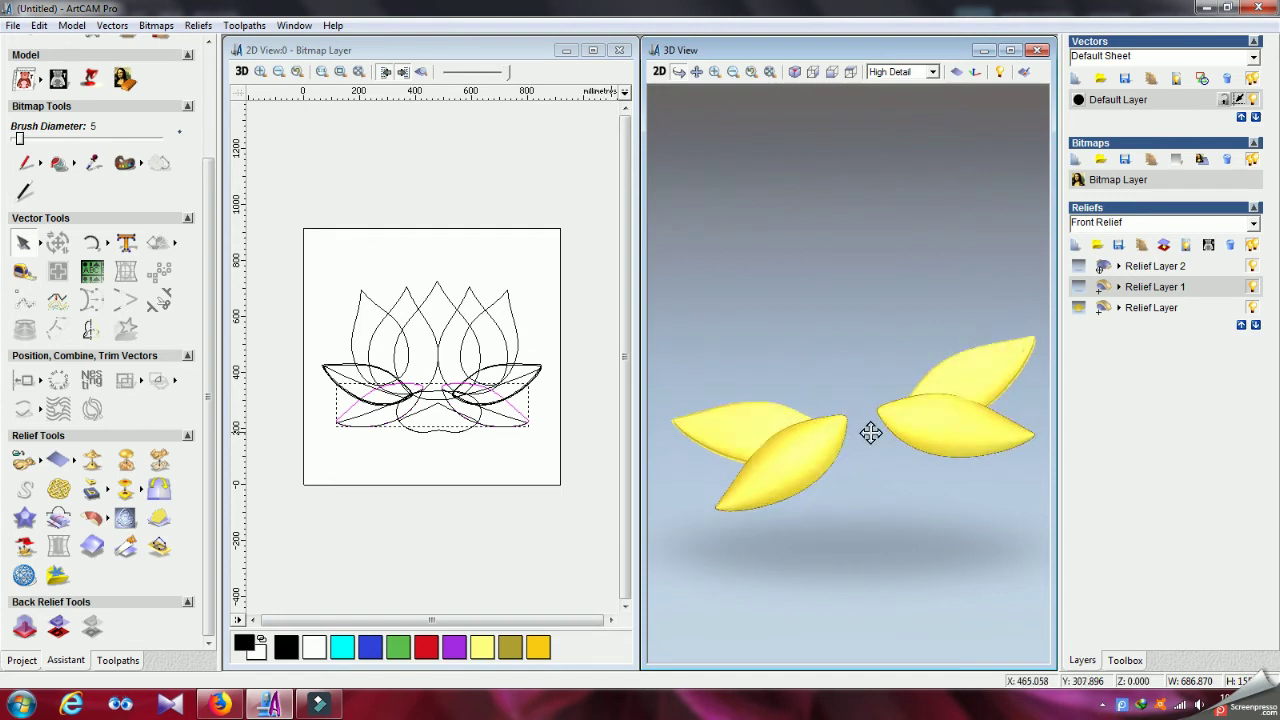
Step: Offset the outlines of both lower leaves inwards by 3 with radiused corners, keeping the original vectors
click(586, 280)
click(513, 407)
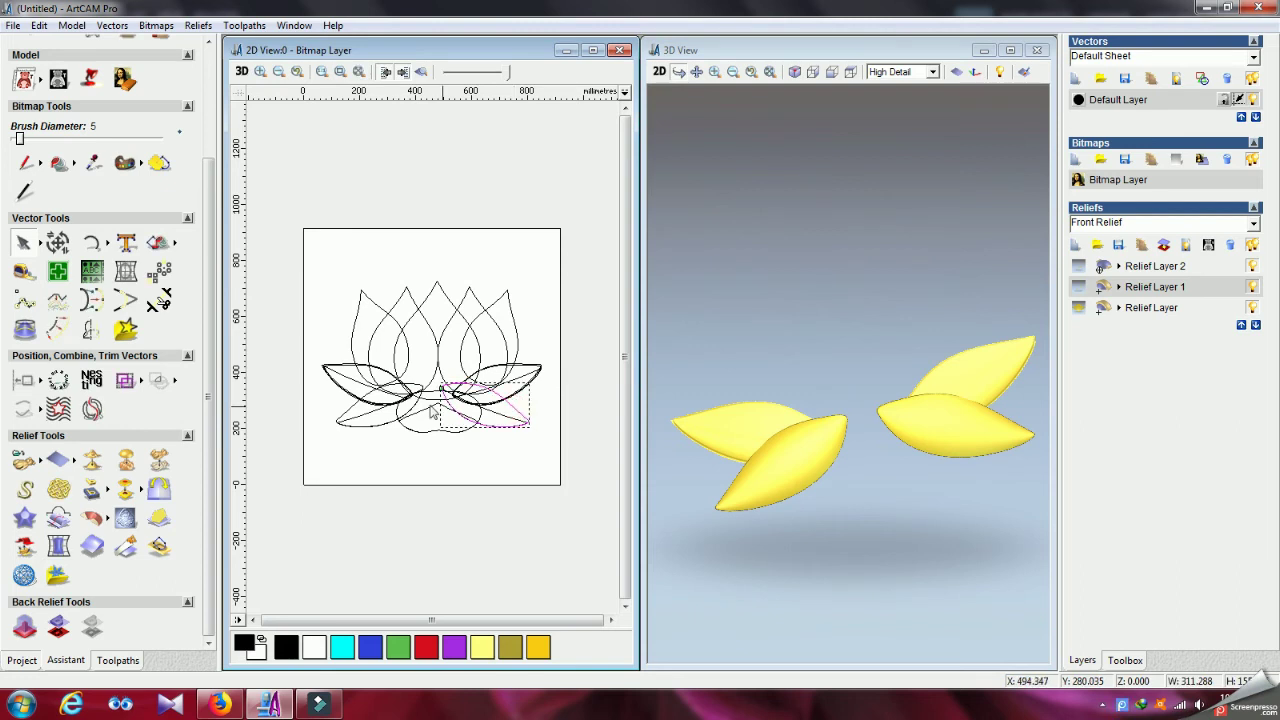
shift+click(350, 413)
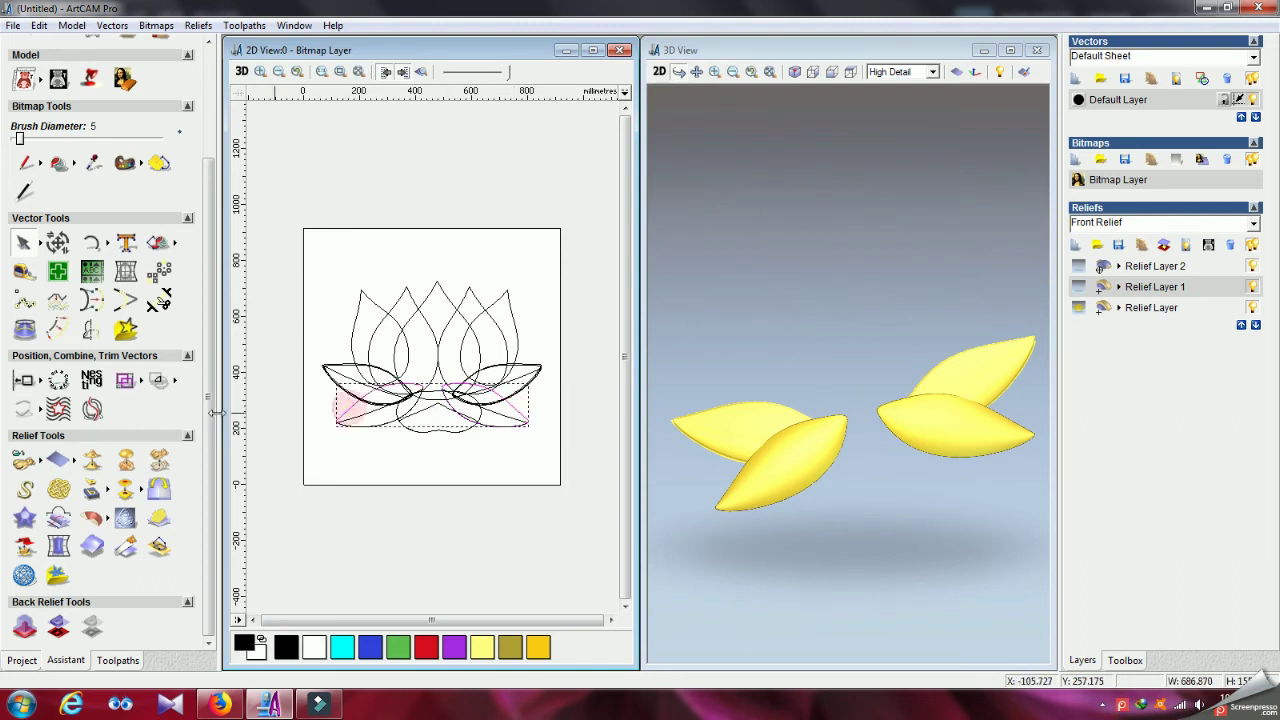
click(56, 329)
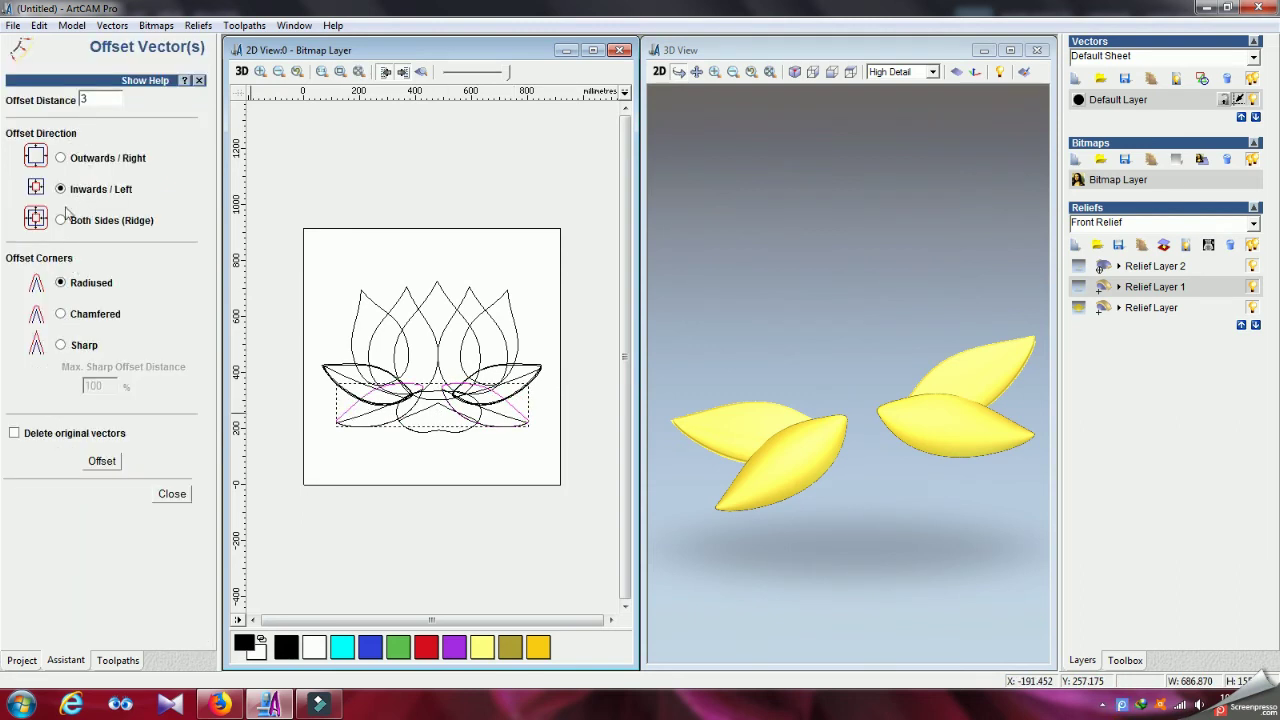
click(103, 461)
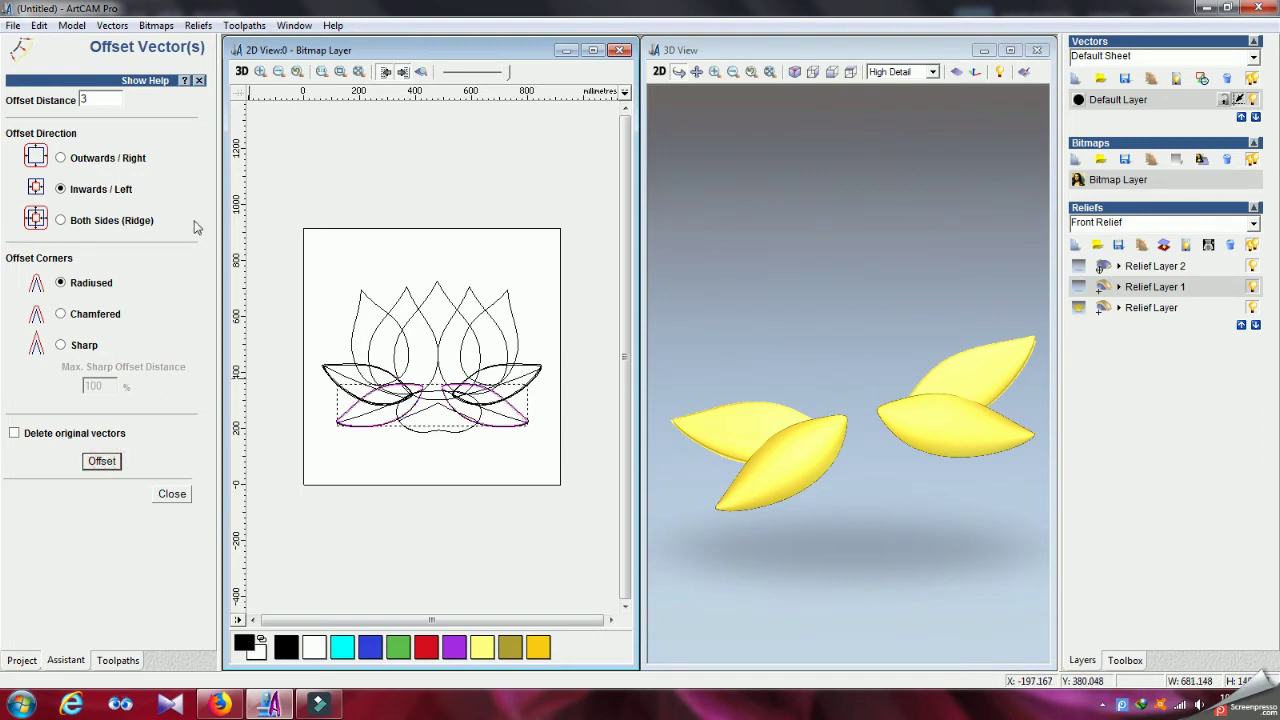
Step: Subtract a round shape scaled to a height of 6 inside the offset lower leaf outlines on Relief Layer 1
click(68, 26)
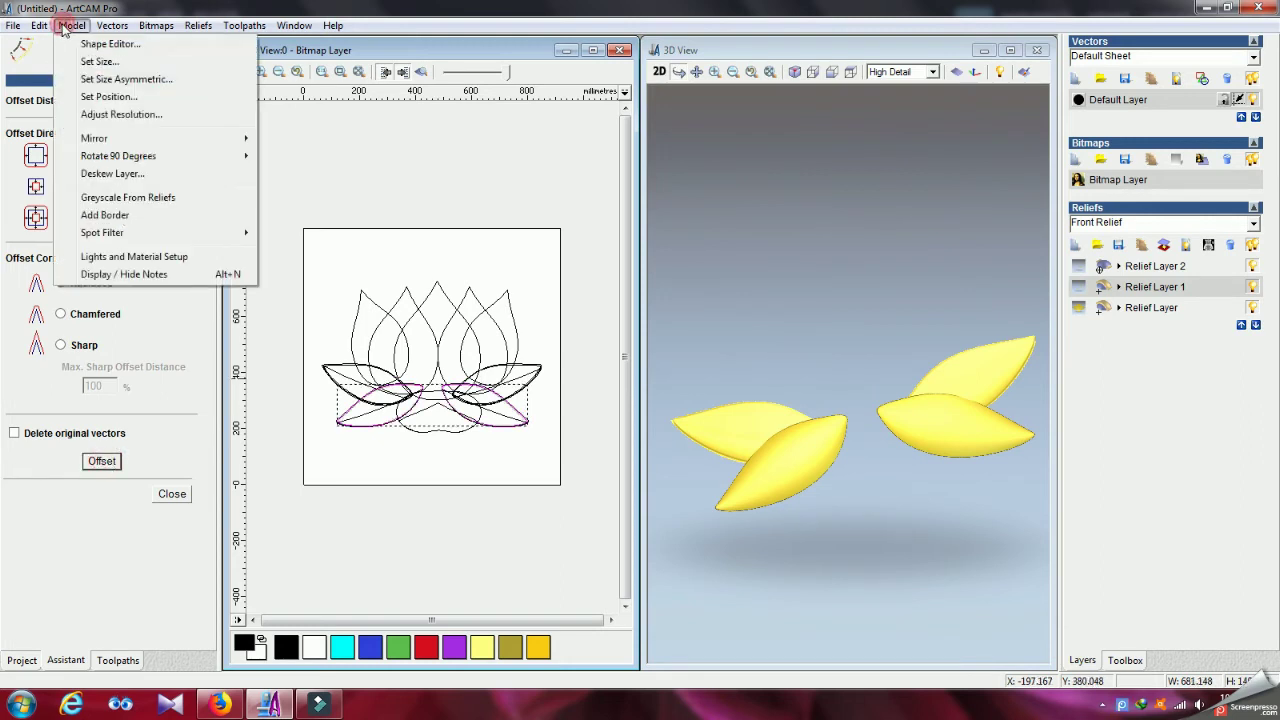
click(96, 45)
click(39, 240)
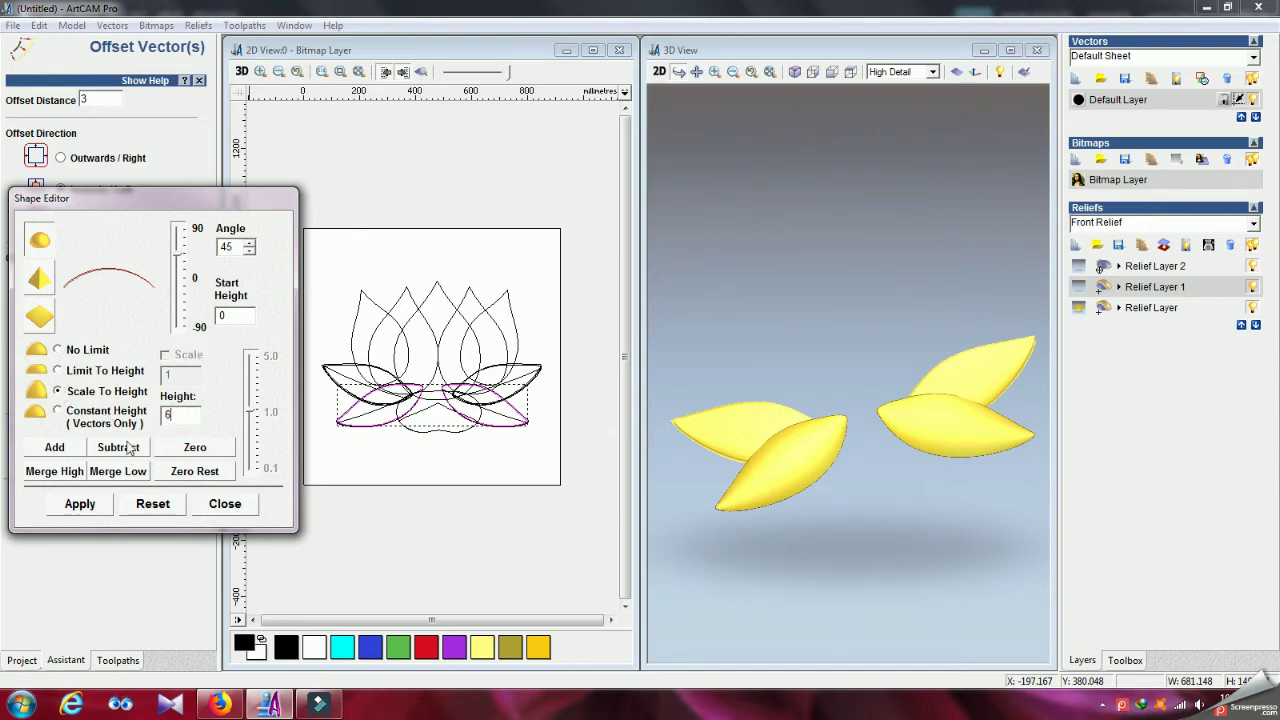
text(6)
click(118, 447)
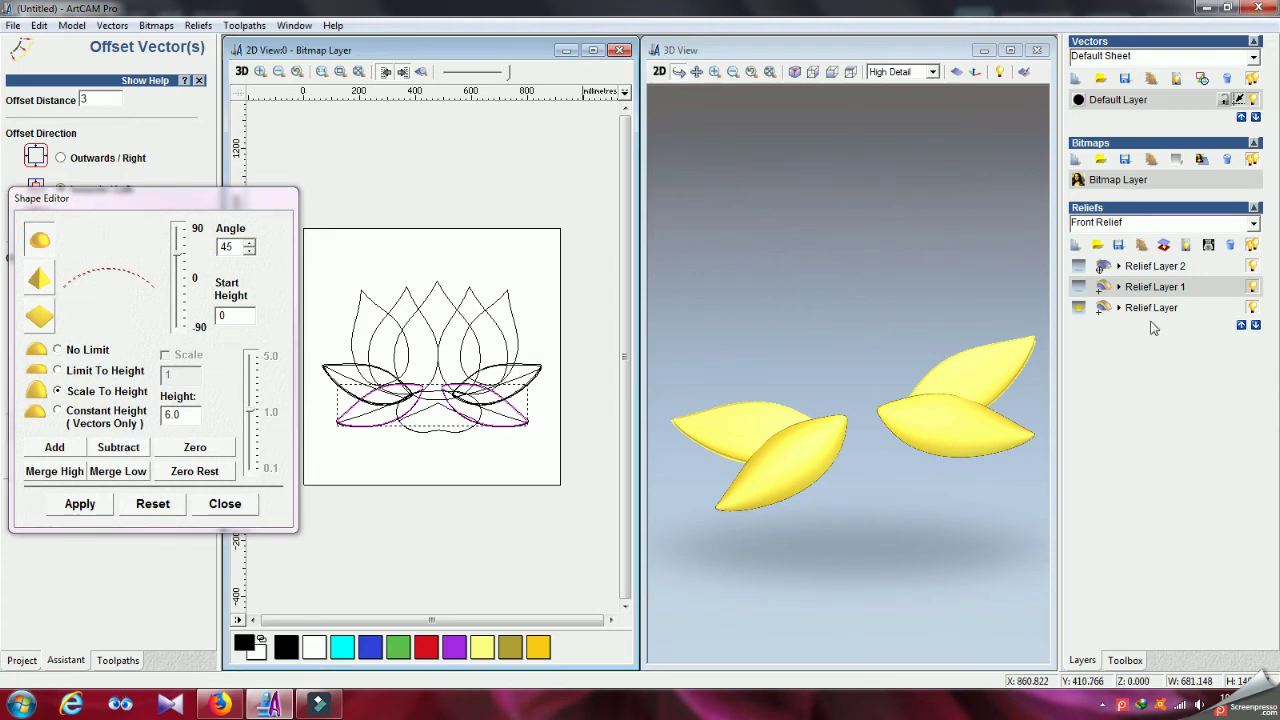
Step: Subtract the same round shape of height 6 from the lower leaves on Relief Layer 2 and close the Shape Editor
click(1150, 271)
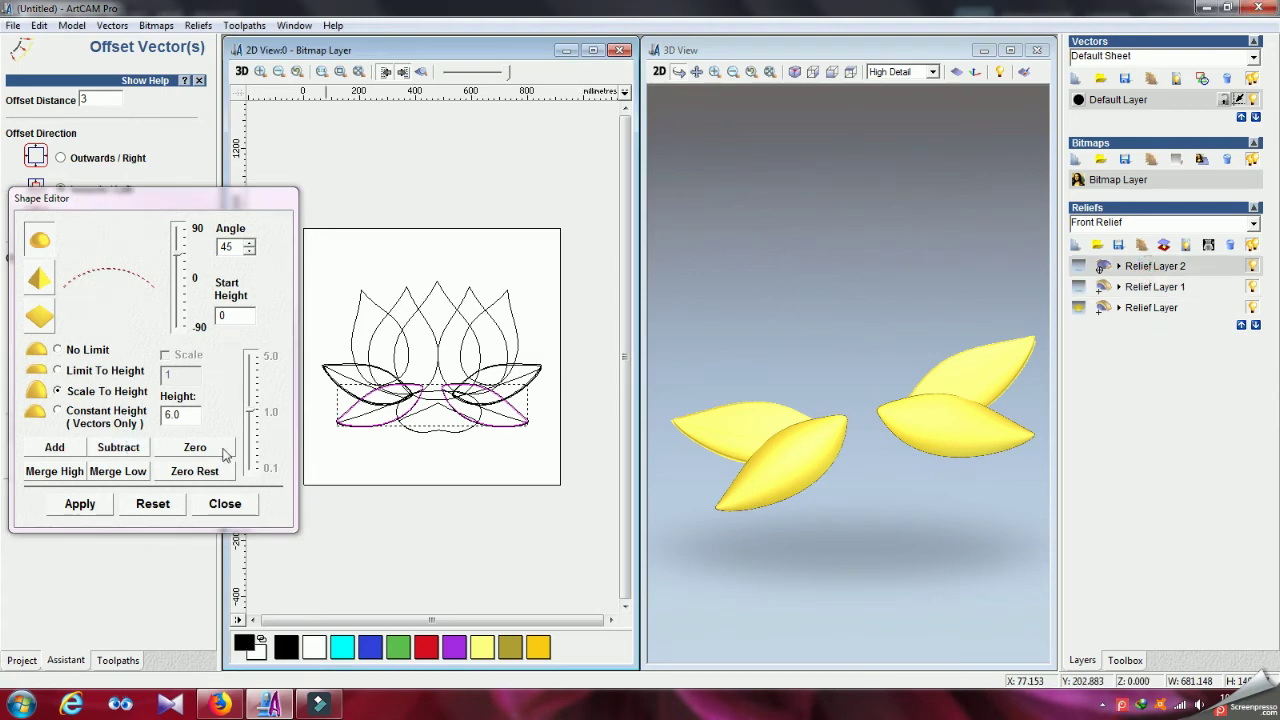
click(120, 449)
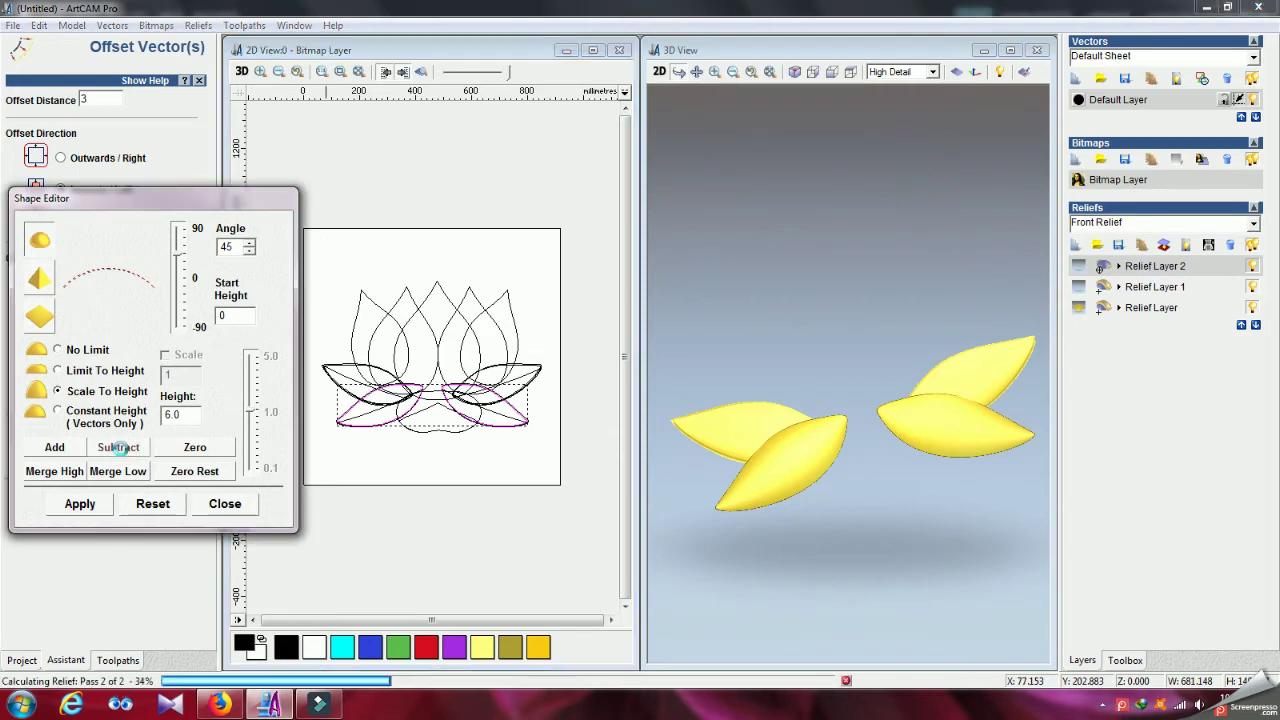
drag(790, 466, 741, 452)
drag(909, 437, 931, 477)
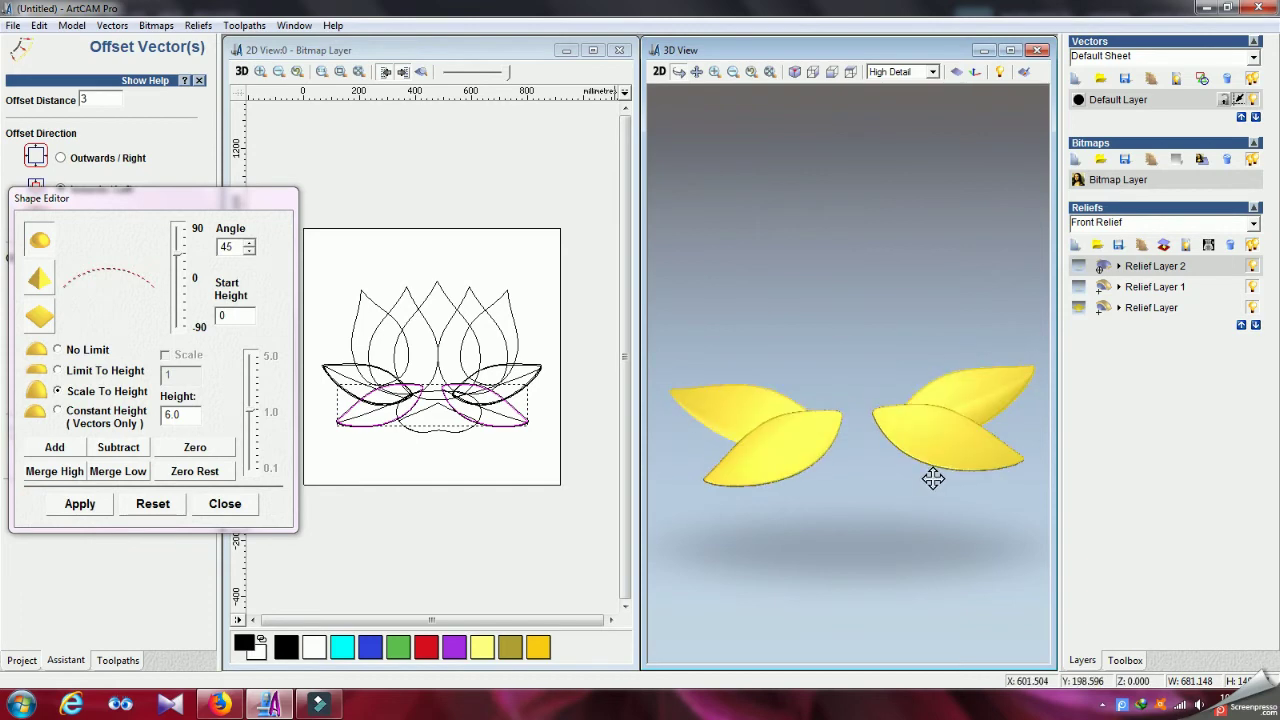
click(225, 504)
Step: Select the inner fold shapes of both lower leaves and create a new relief layer for them
click(368, 418)
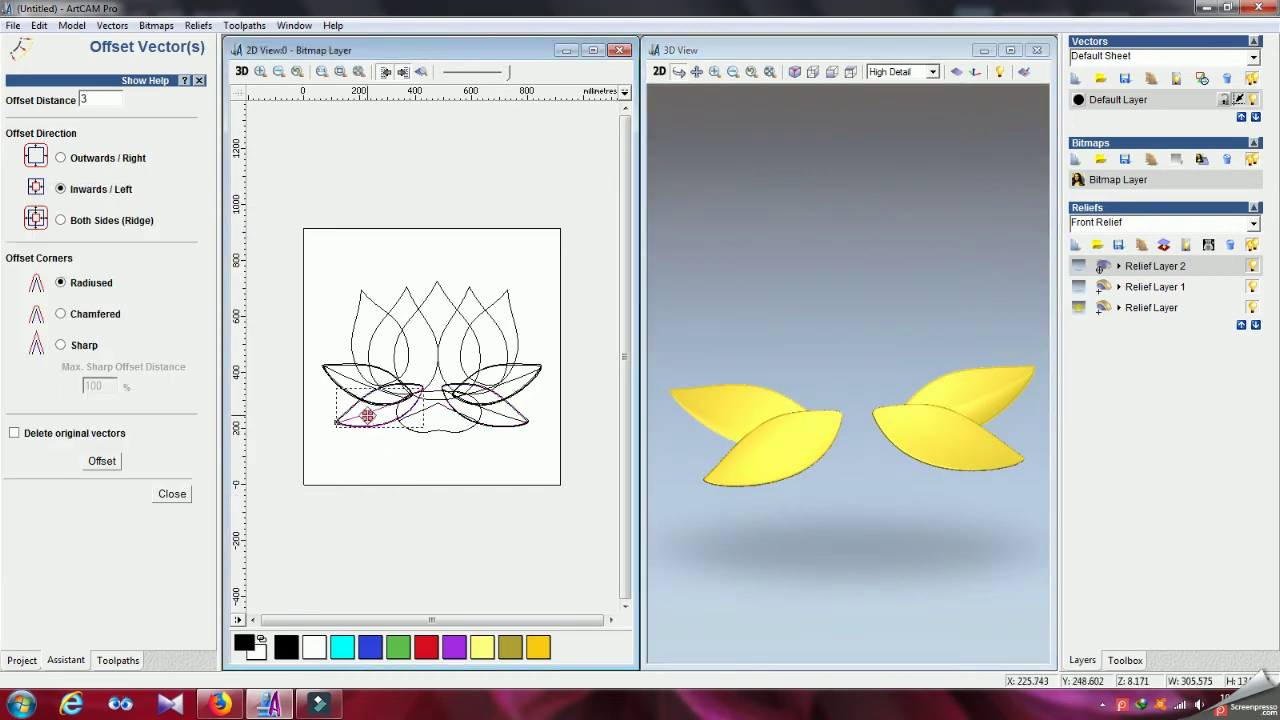
scroll(375, 368, up, 2)
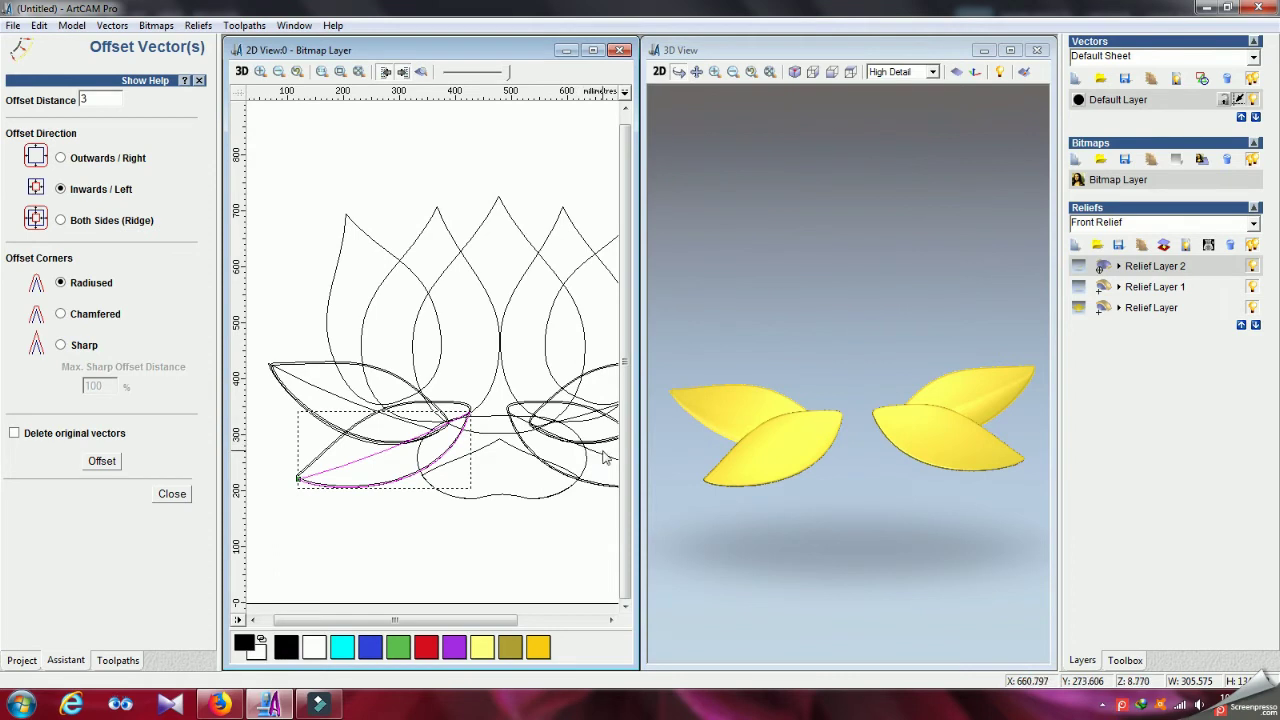
scroll(598, 455, down, 2)
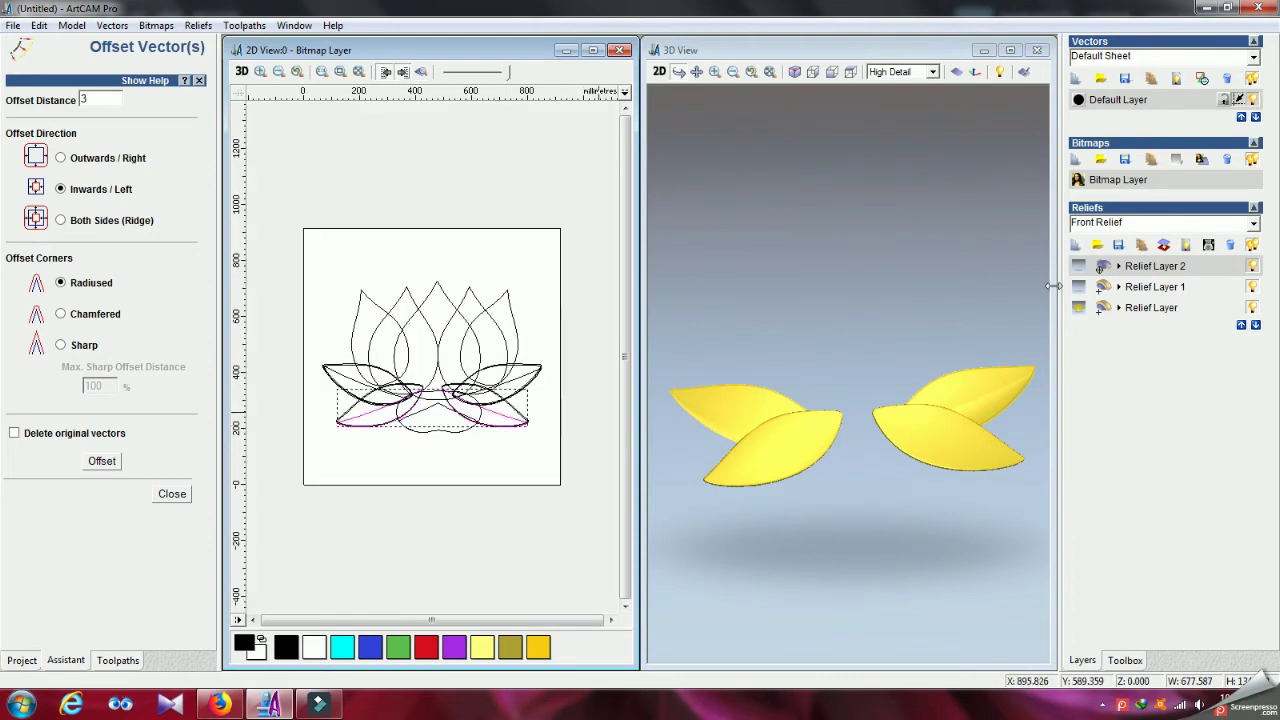
click(1076, 247)
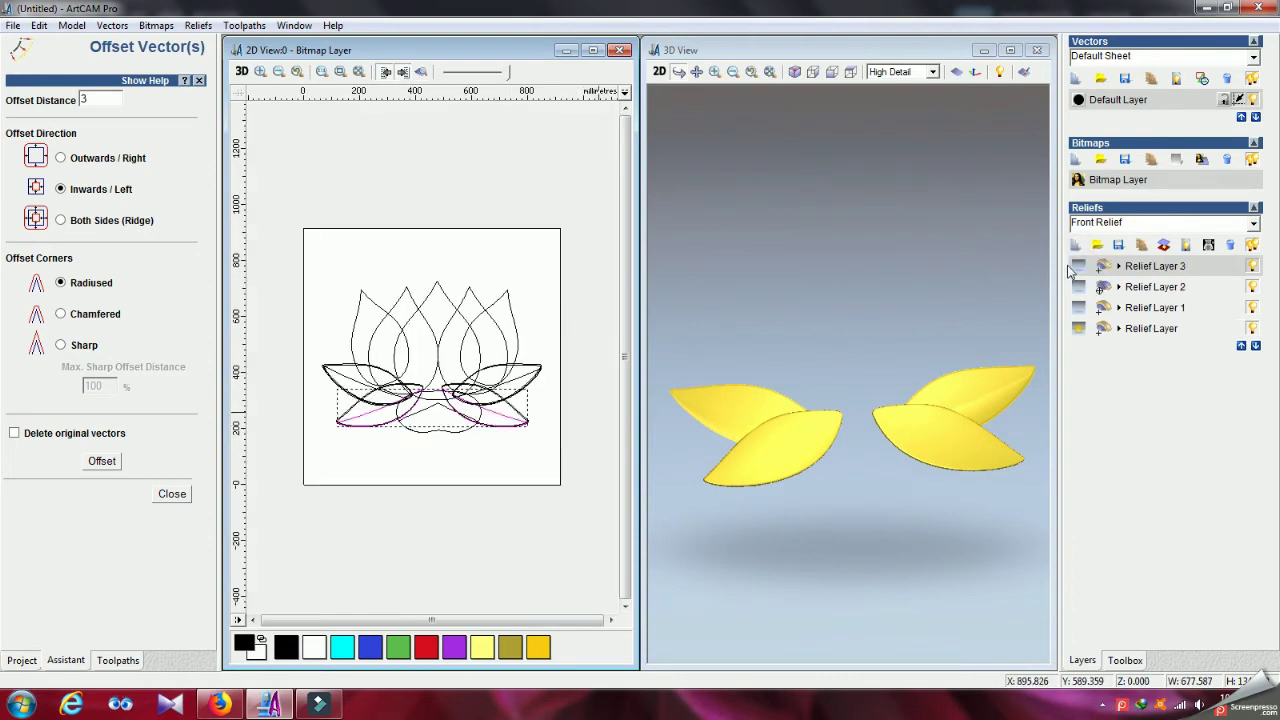
Step: Add a round dome scaled to a height of 4 on the lower leaves' inner folds and close the Shape Editor
click(86, 26)
click(100, 43)
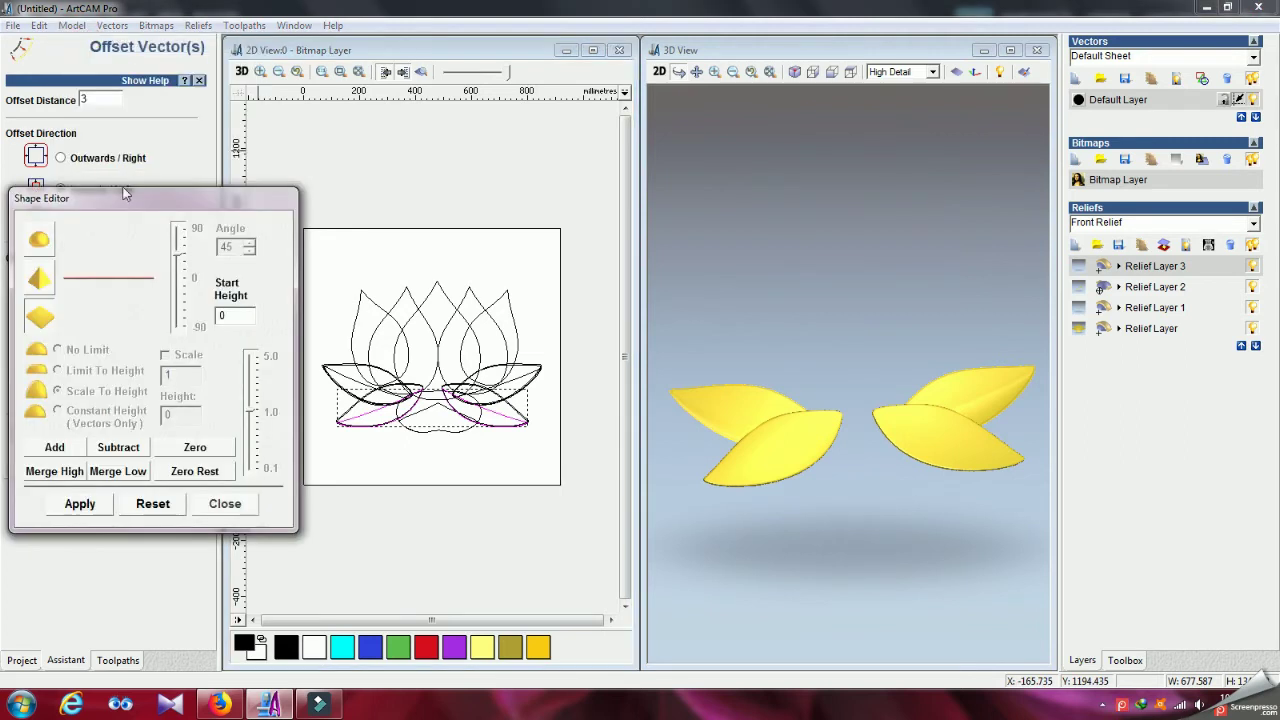
click(40, 241)
click(57, 391)
click(188, 415)
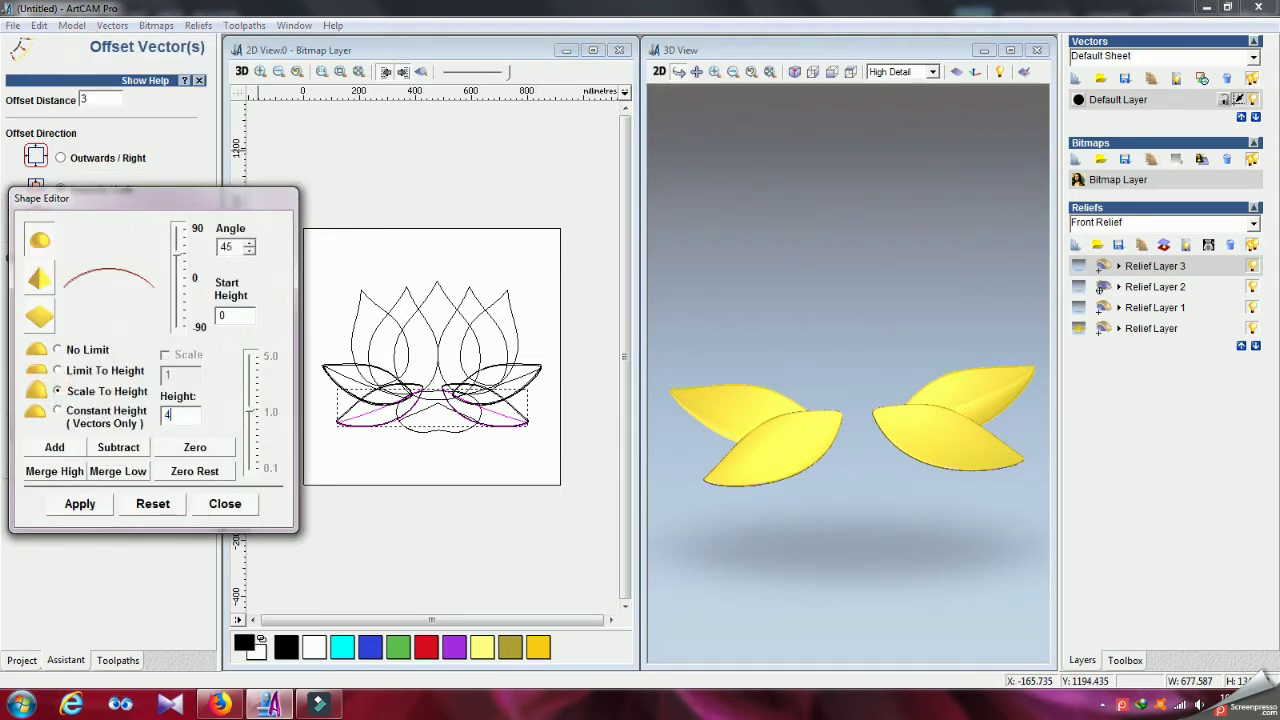
text(4)
click(92, 512)
click(56, 449)
drag(751, 407, 794, 442)
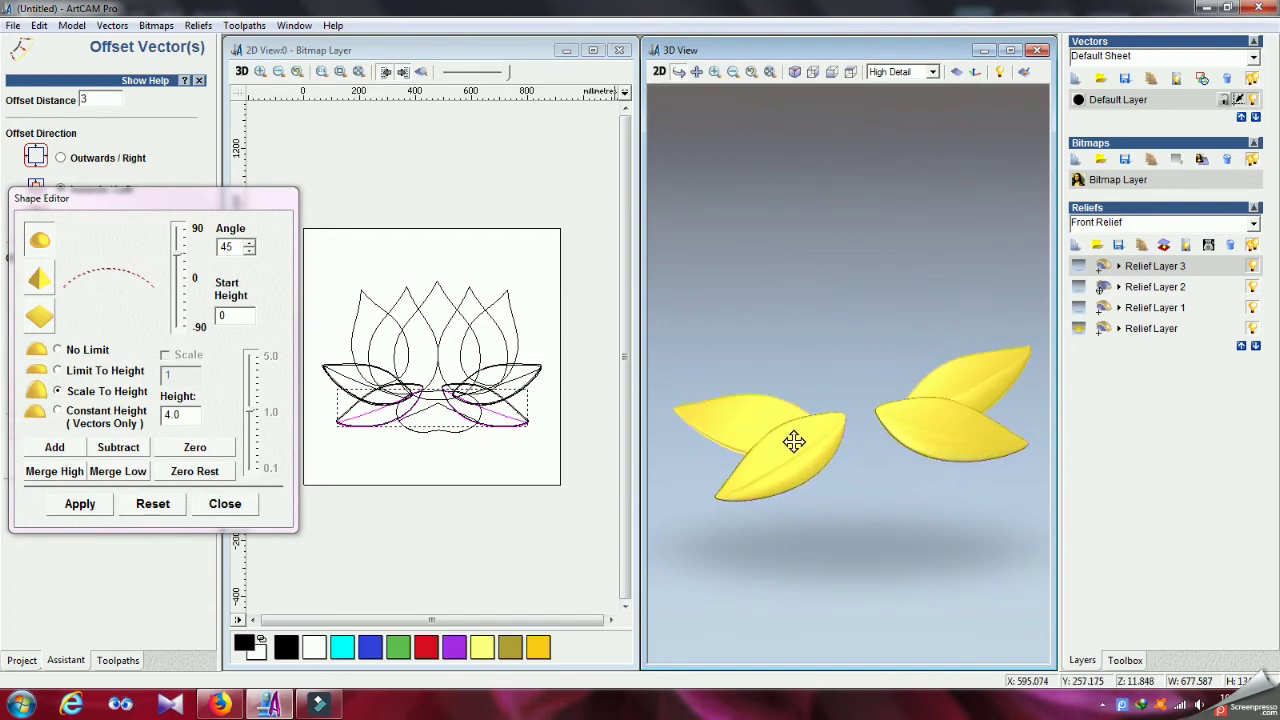
click(225, 503)
Step: Select the rounded base outline at the flower's bottom centre and create a new relief layer for it
click(425, 476)
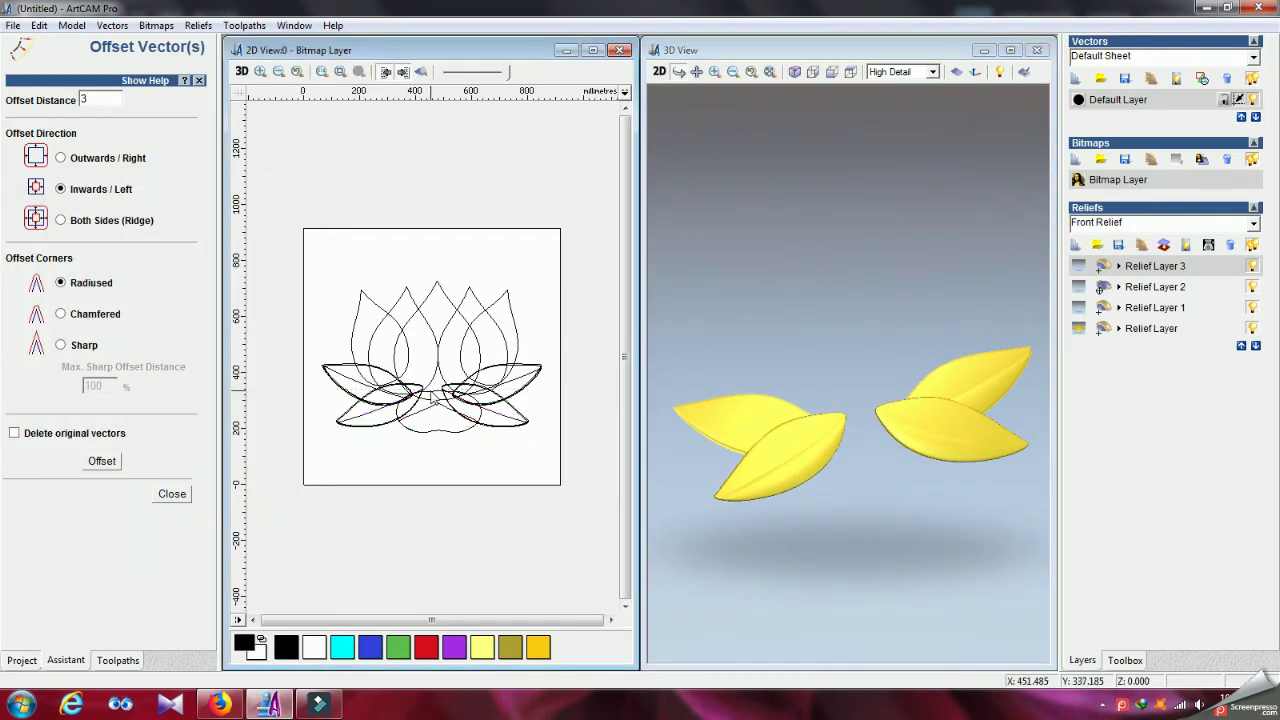
click(430, 394)
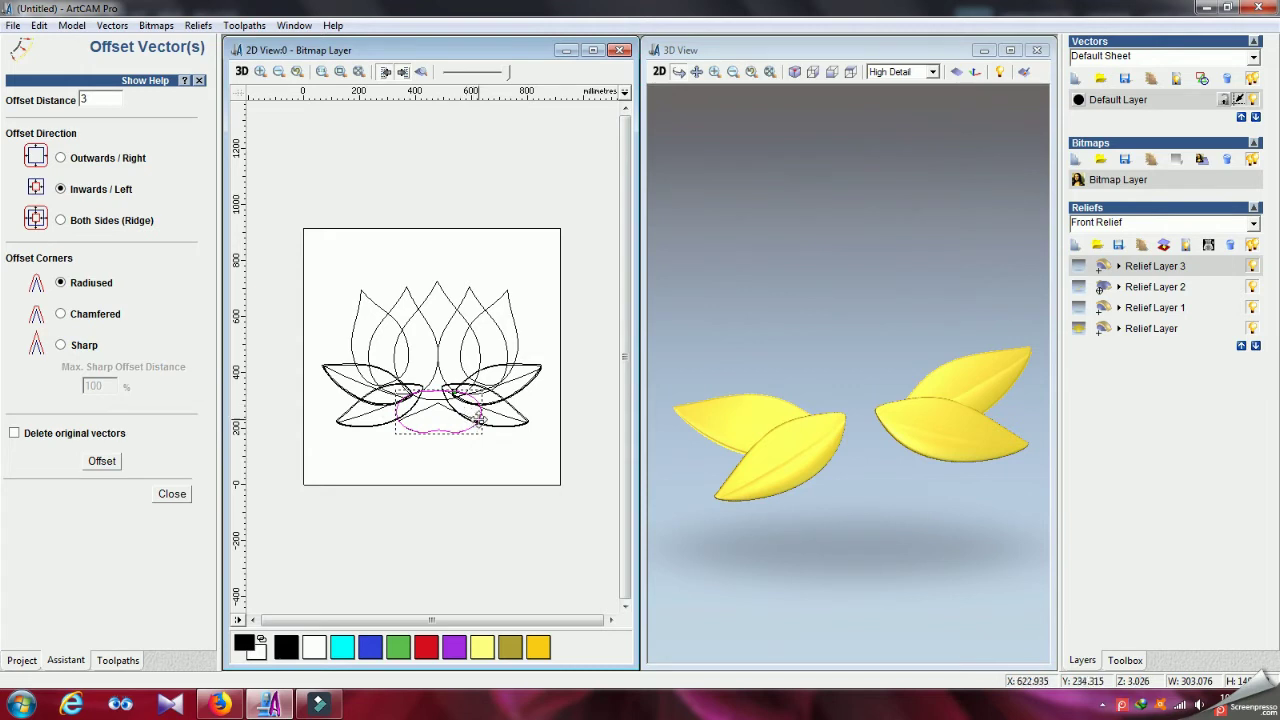
click(1076, 245)
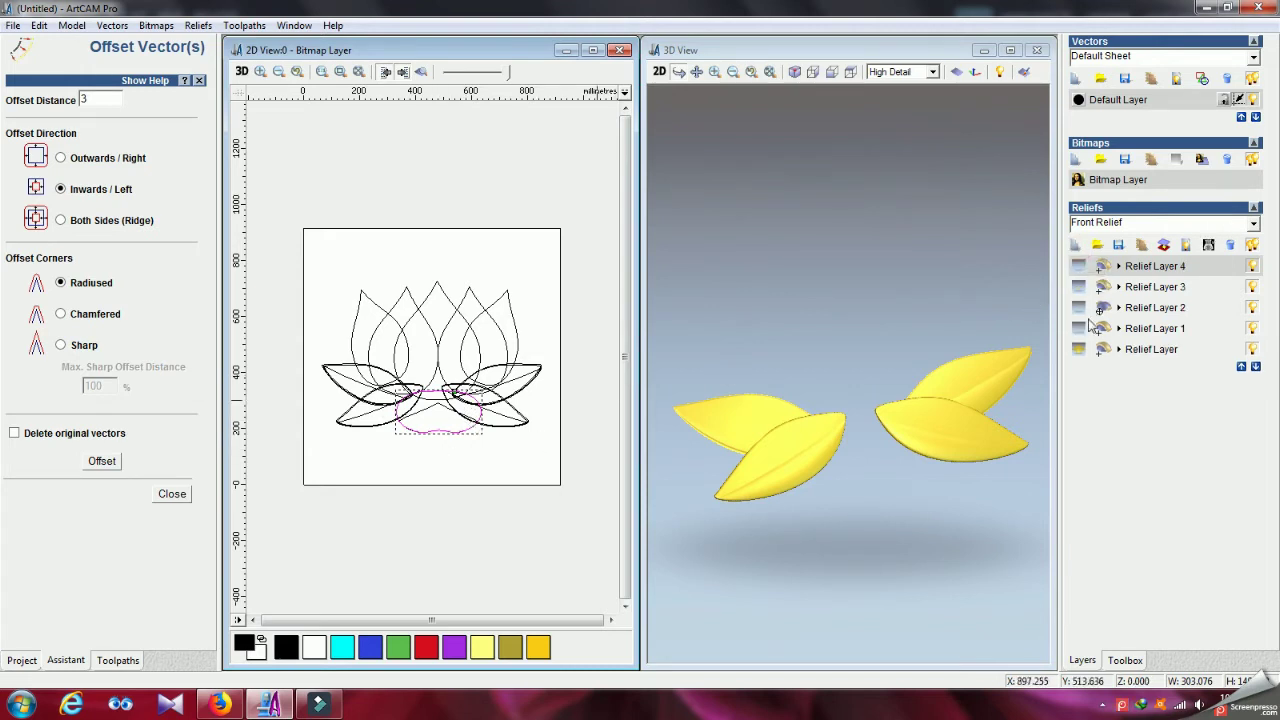
Step: Add a round dome with start height 6 scaled to height 10 on the base and set its relief layer to merge high
click(71, 25)
click(120, 43)
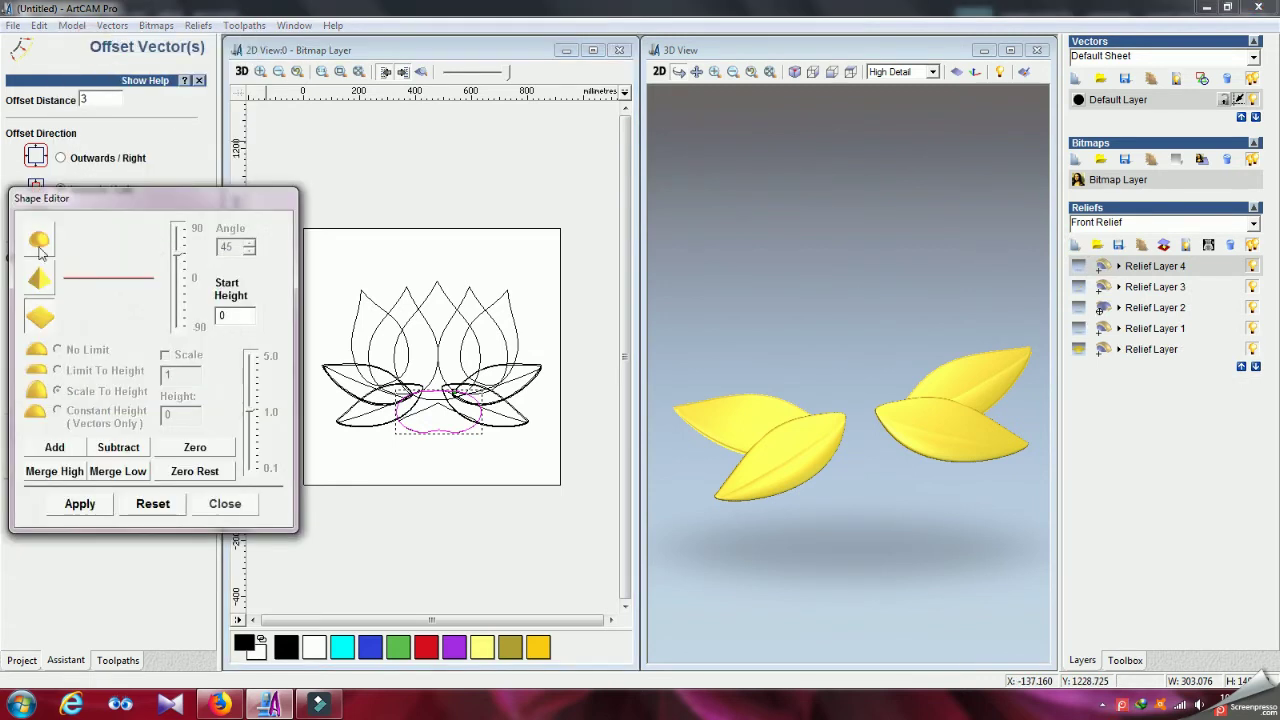
click(40, 250)
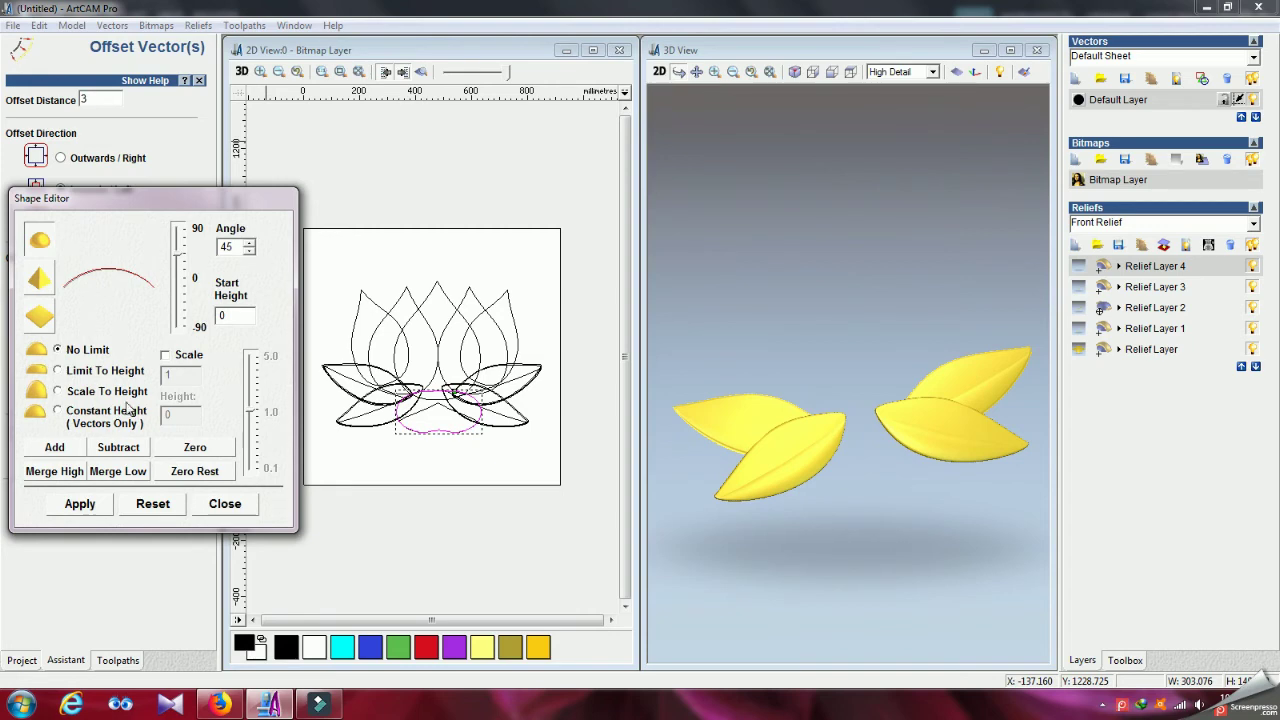
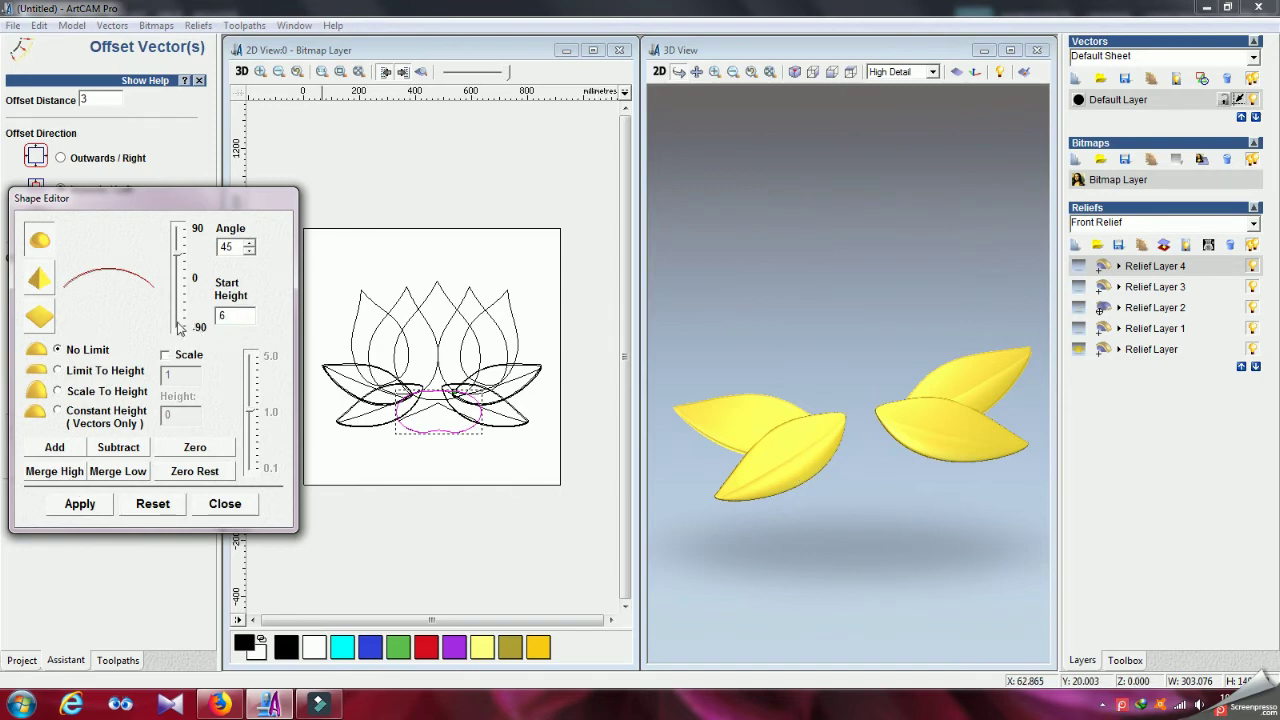
click(58, 391)
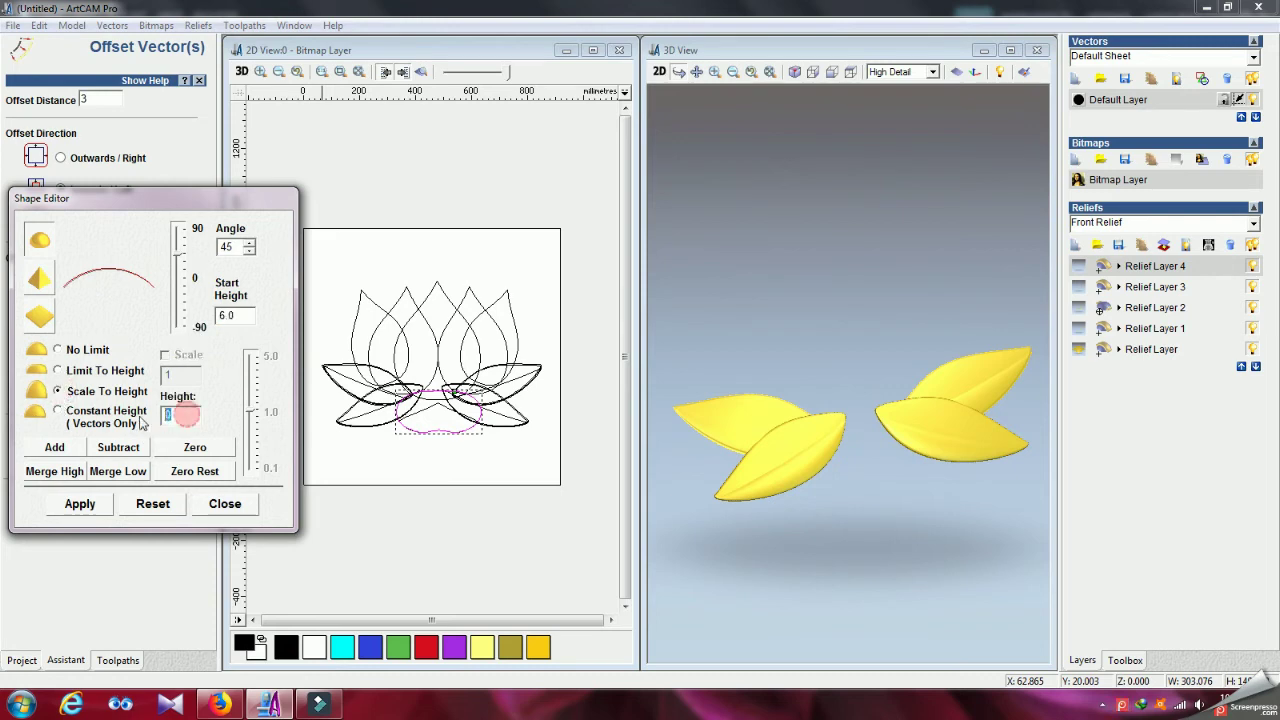
click(84, 508)
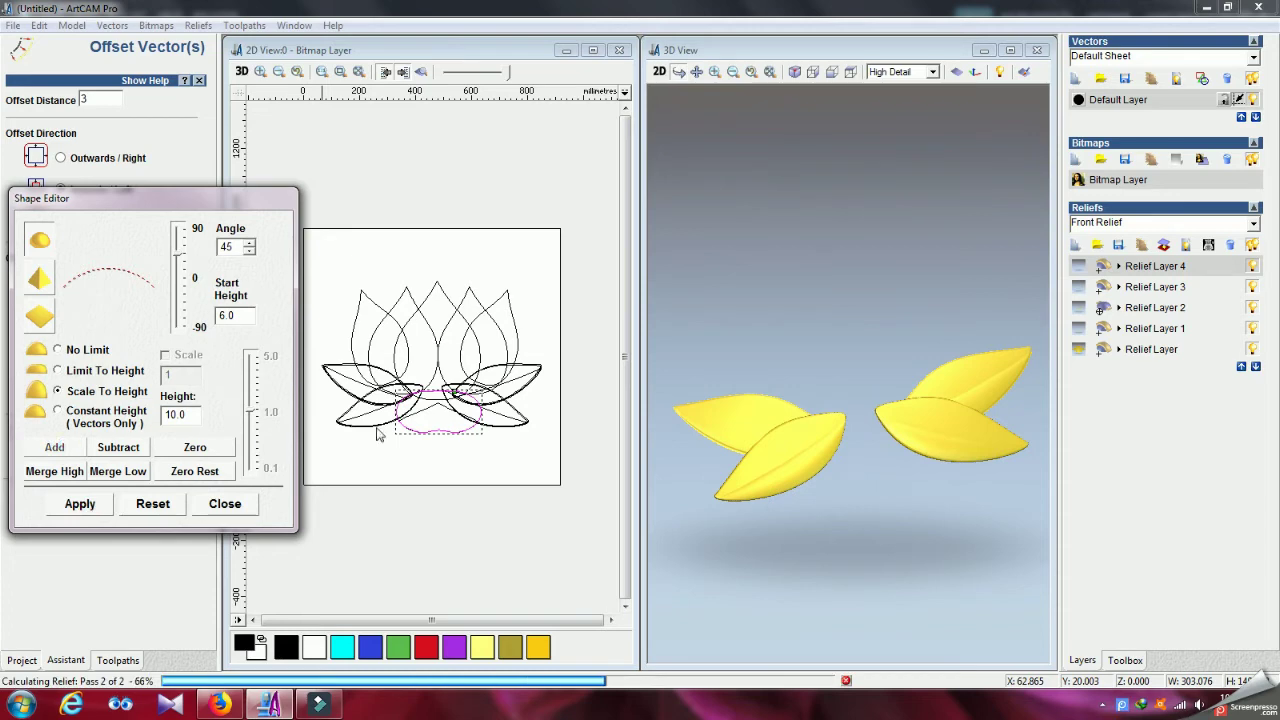
click(1103, 266)
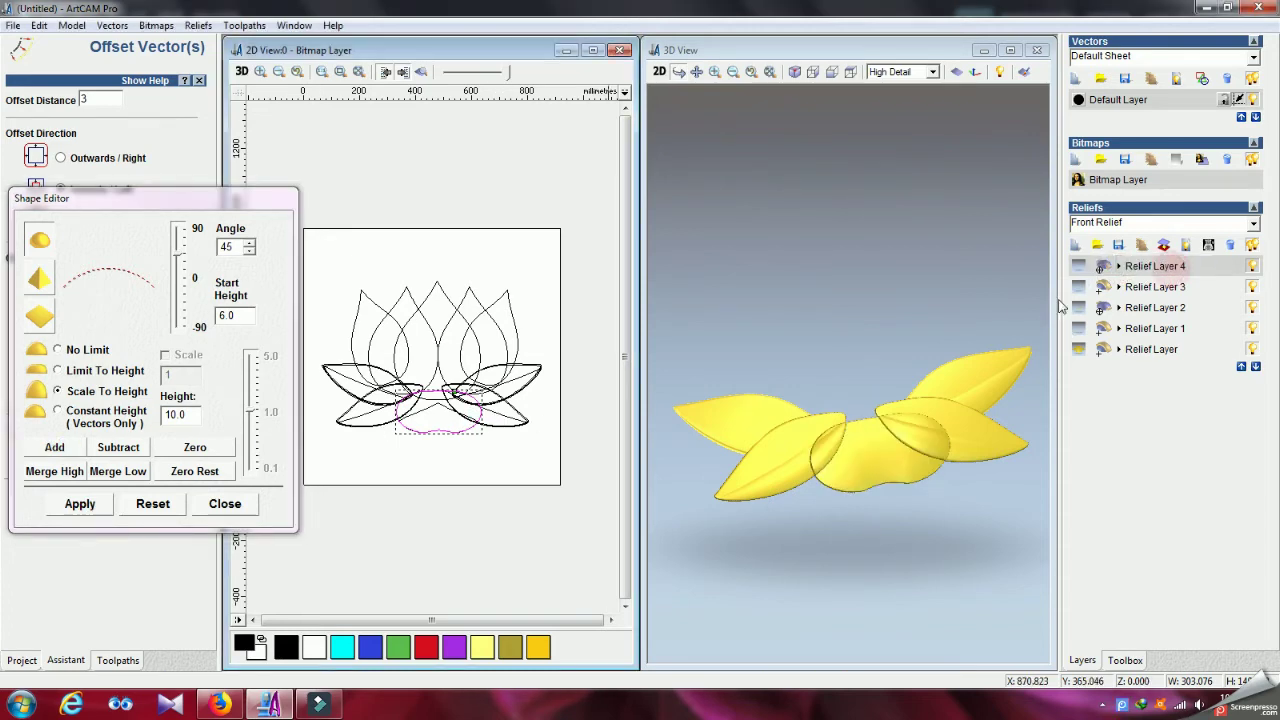
drag(889, 366, 903, 451)
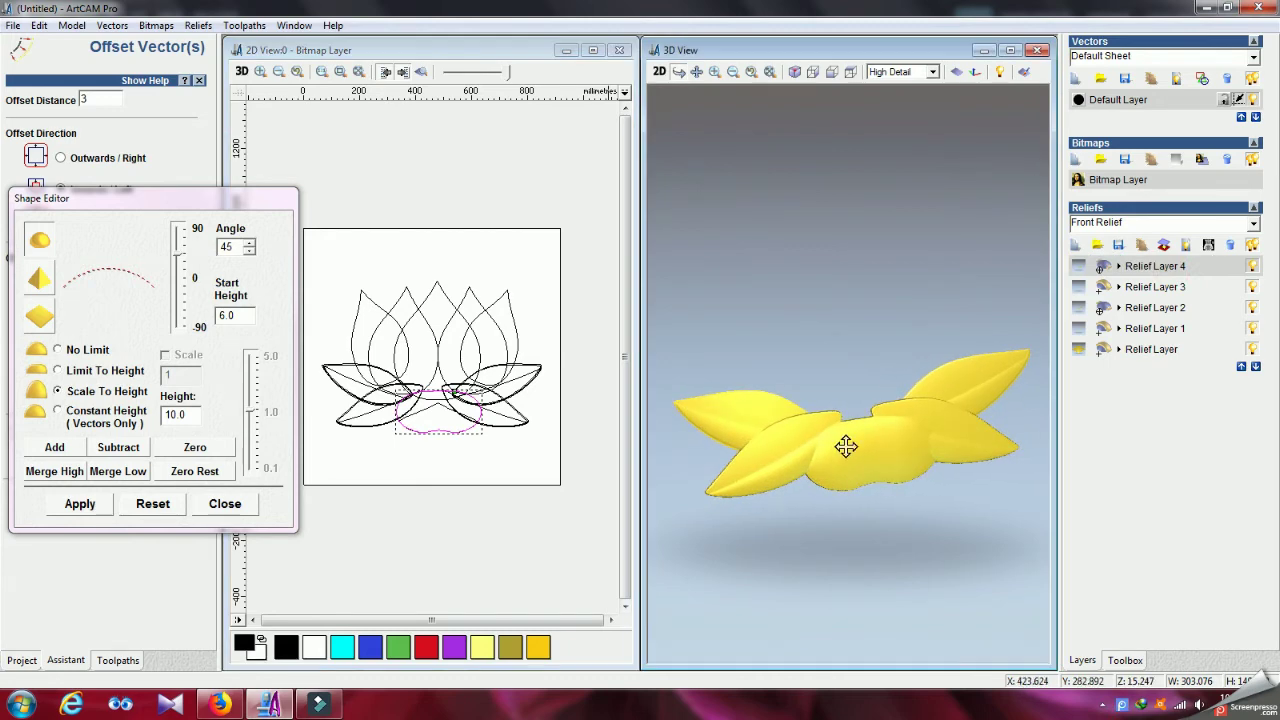
Step: Rebuild the base dome, trying start height 10 and settling on 12 with a height of 10, and close the Shape Editor
double_click(247, 315)
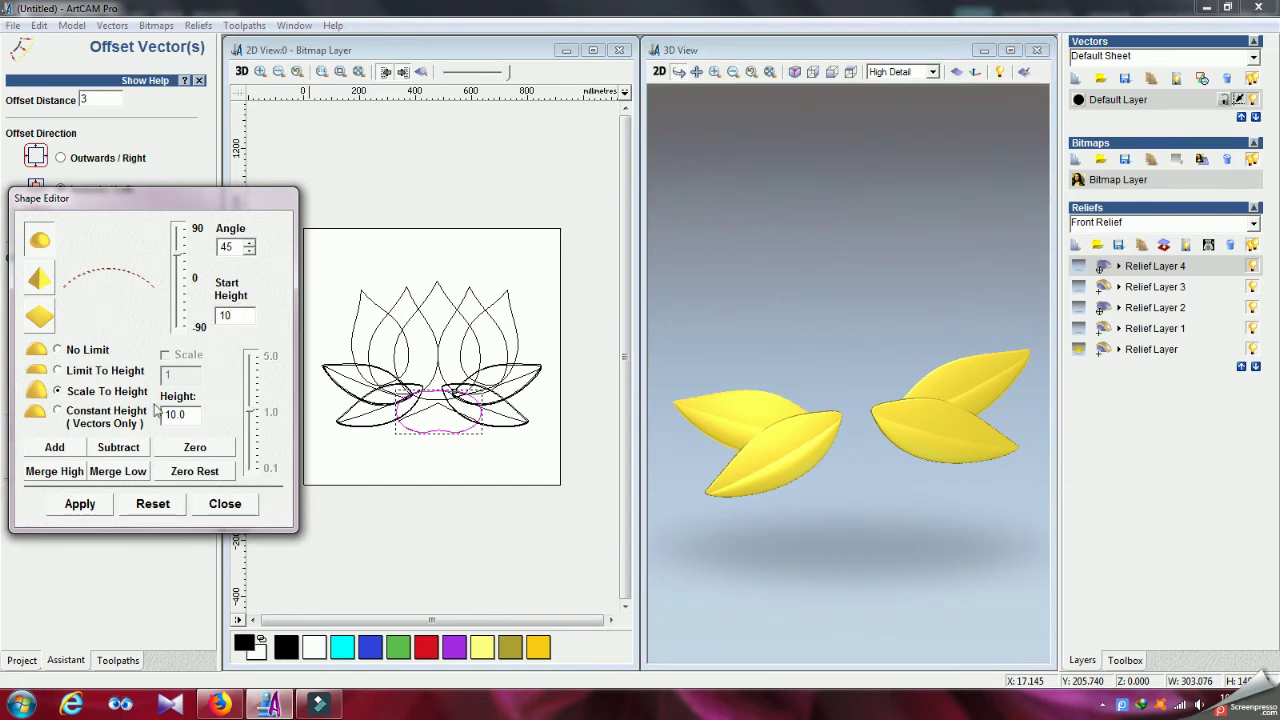
click(54, 447)
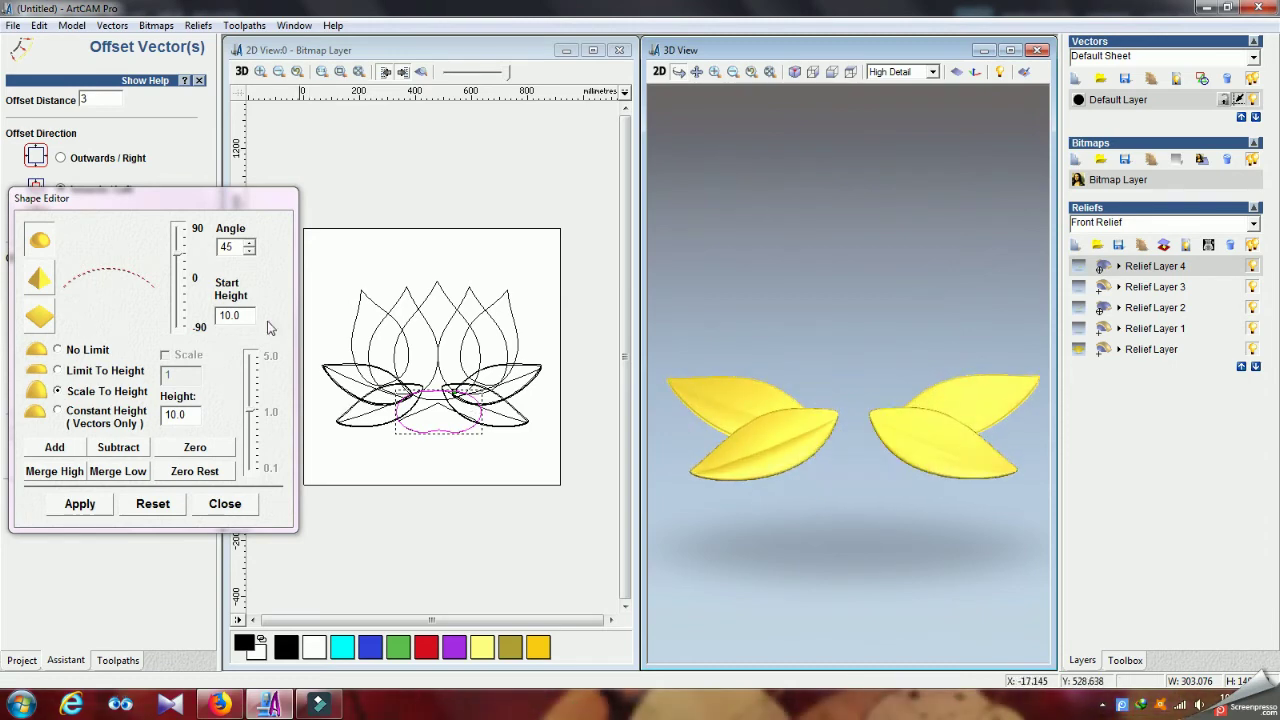
drag(250, 315, 182, 320)
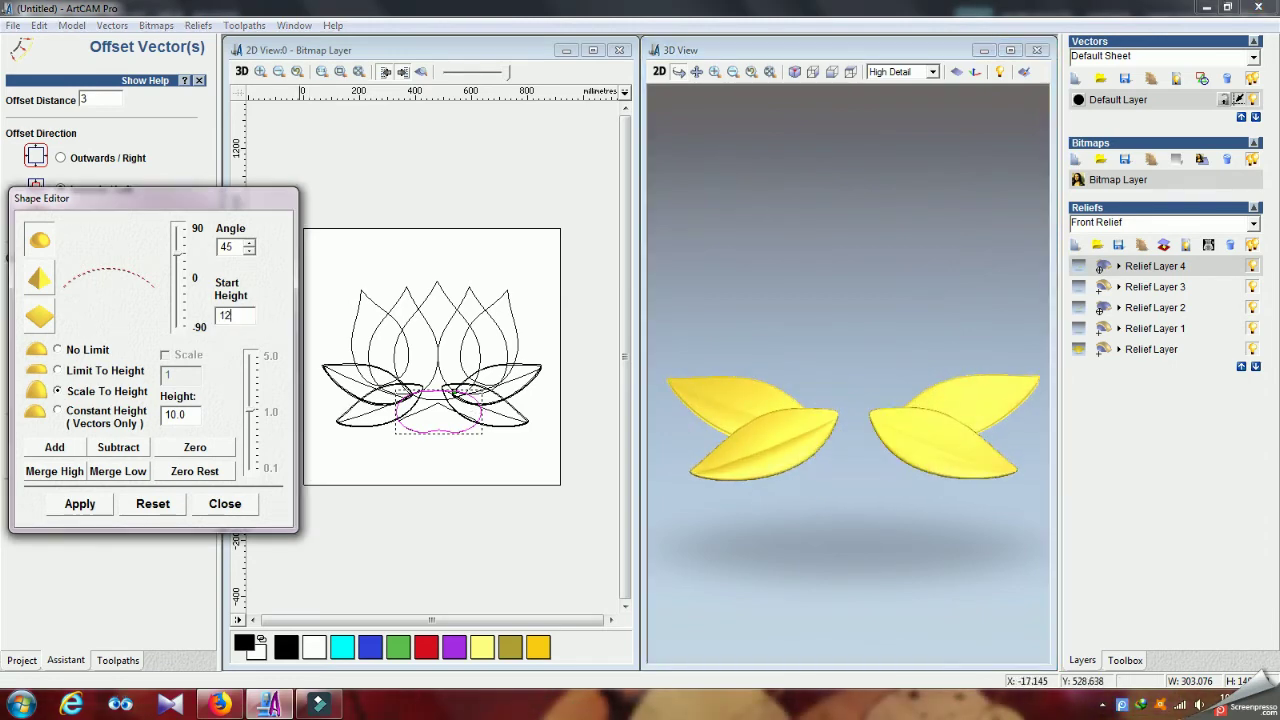
click(85, 503)
click(56, 448)
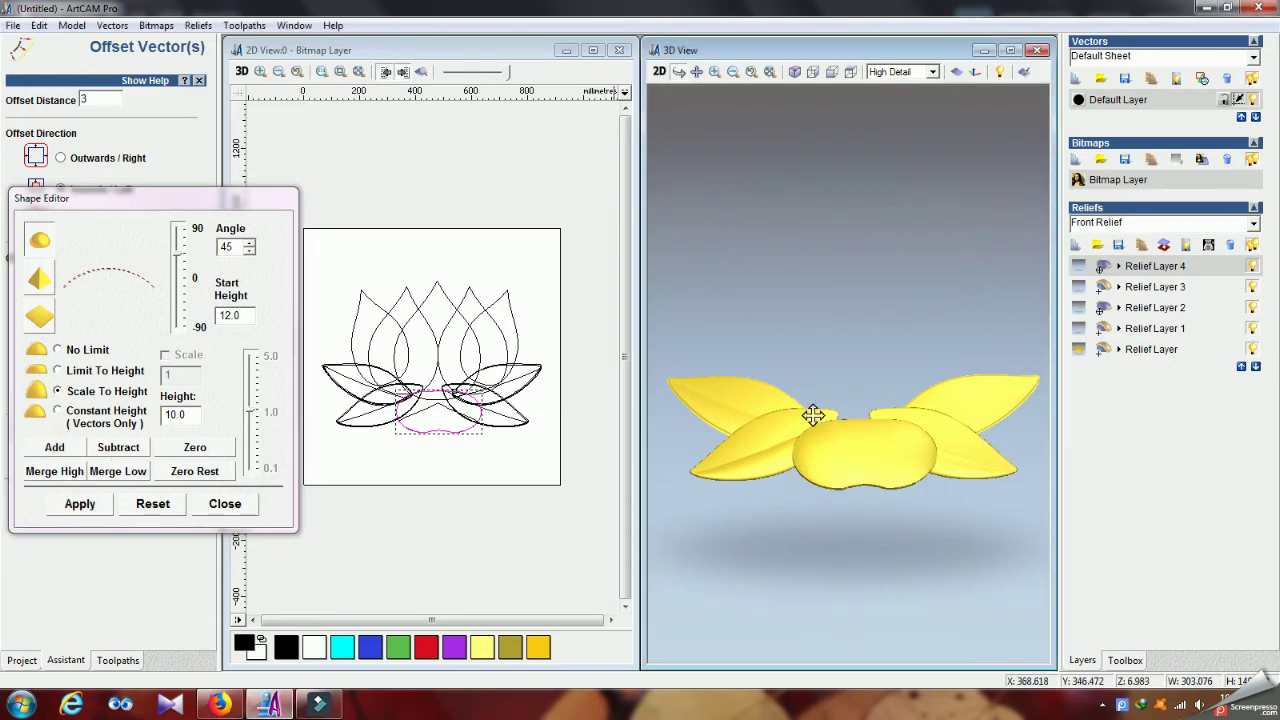
drag(814, 414, 831, 516)
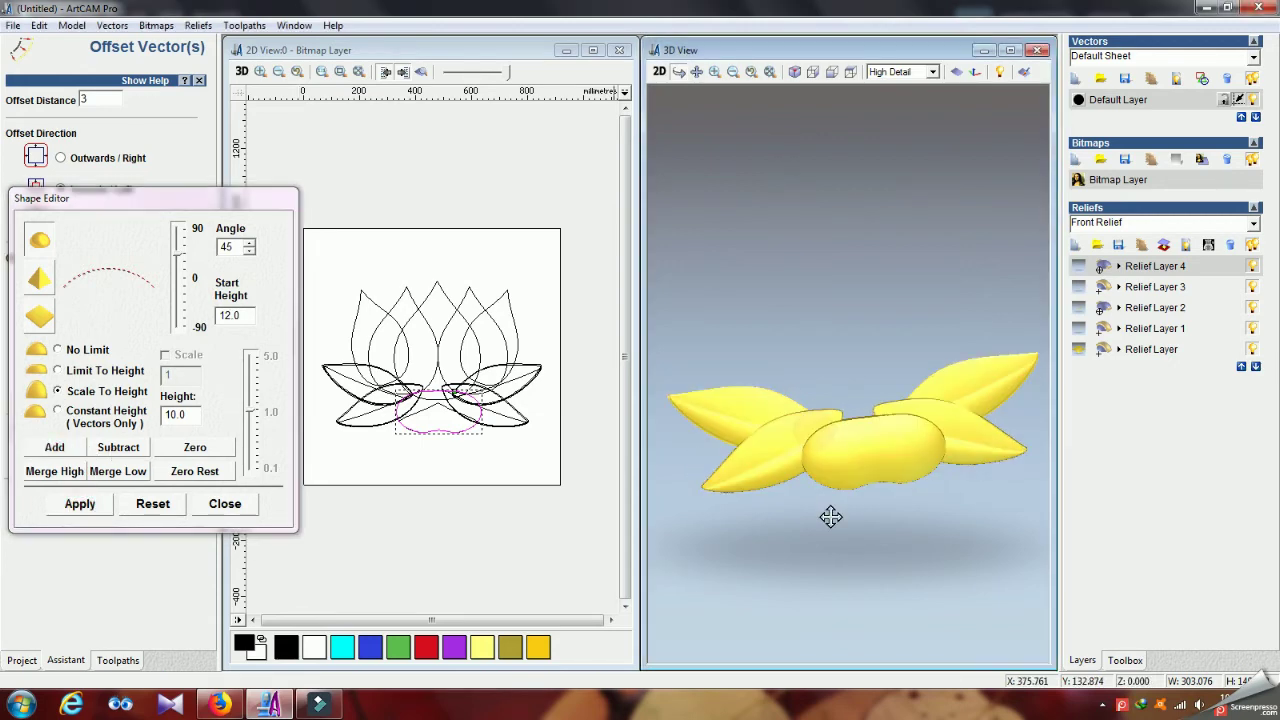
click(225, 504)
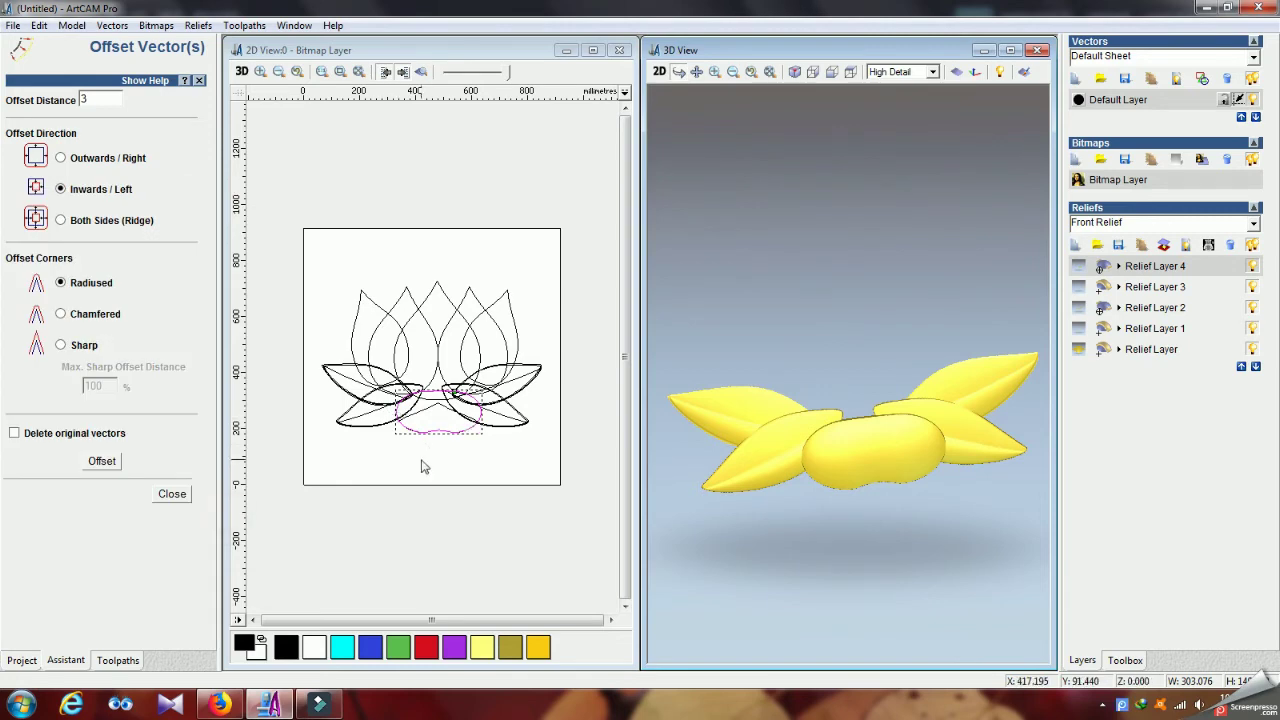
Step: Offset the base's inner fold shape inwards by 3 with radiused corners and remove the offset copy
click(422, 466)
click(432, 431)
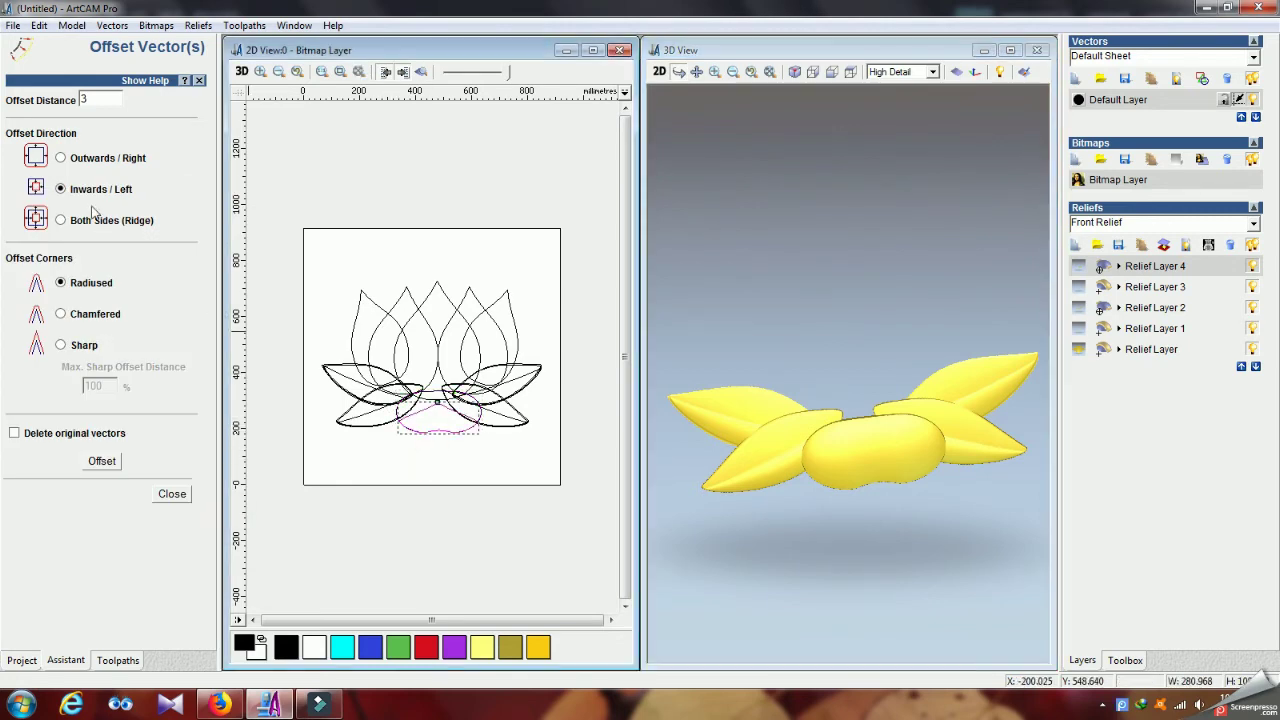
click(103, 463)
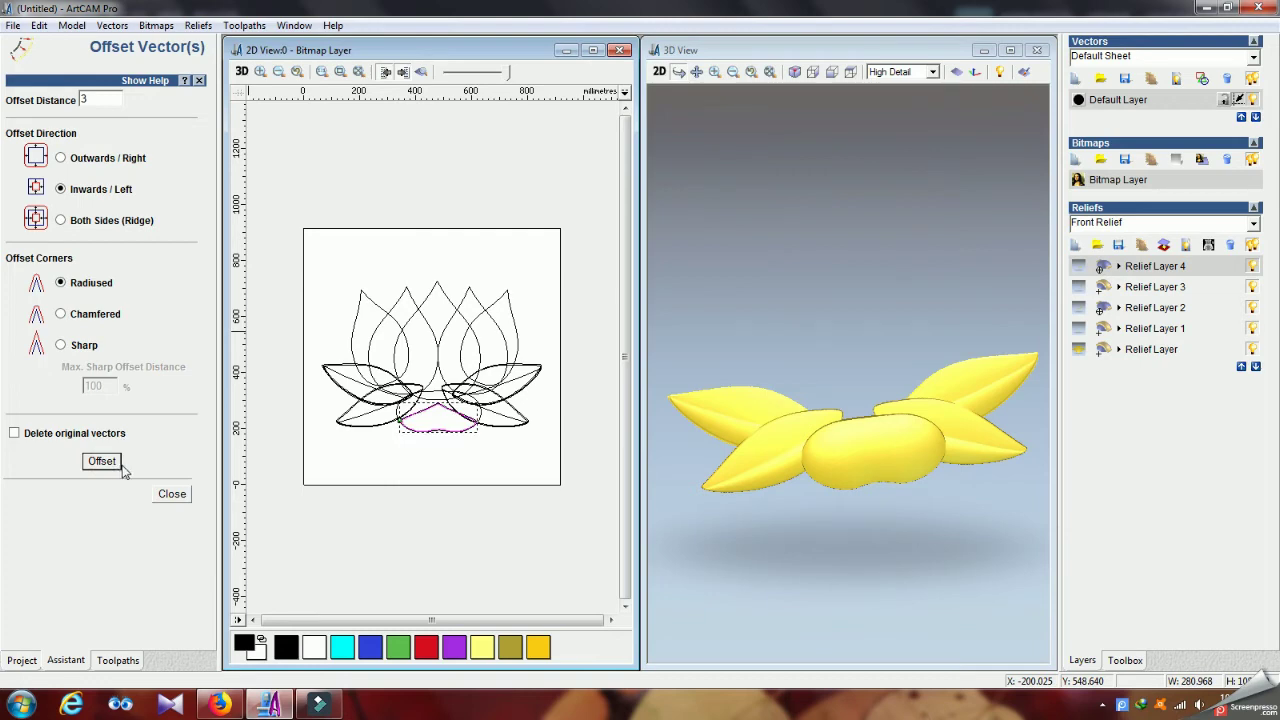
click(443, 451)
scroll(450, 480, up, 2)
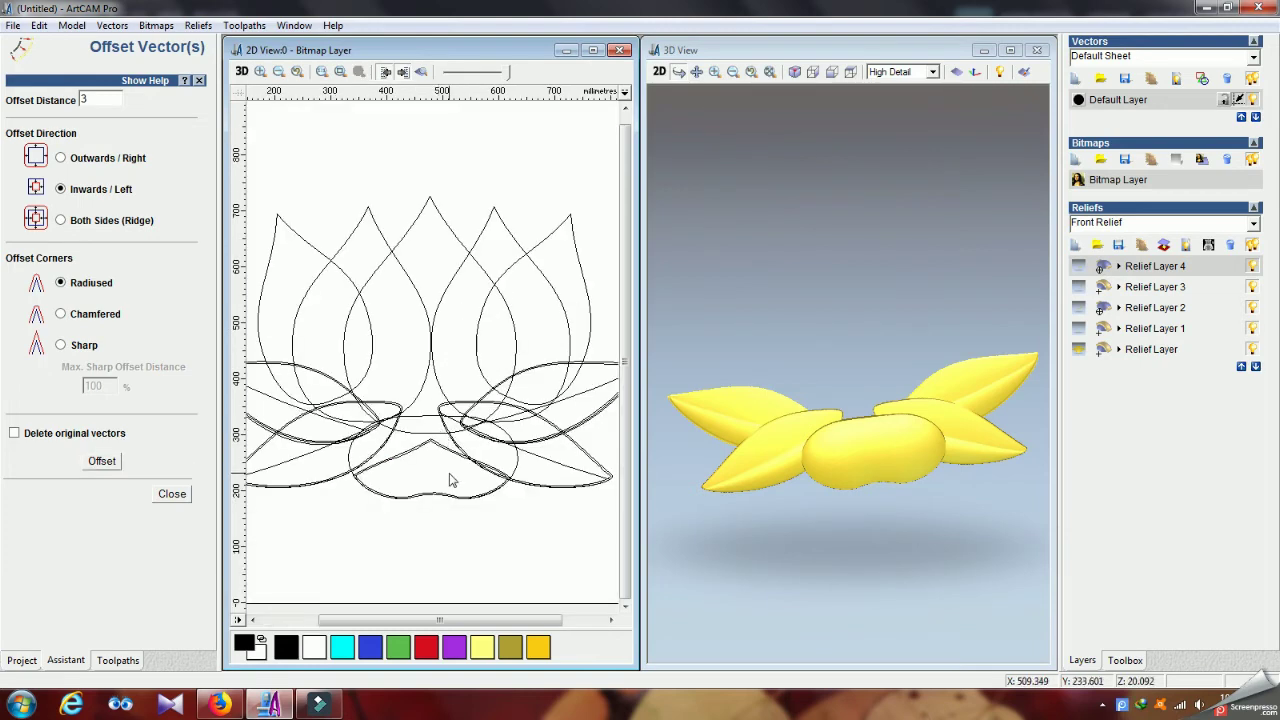
scroll(450, 480, up, 2)
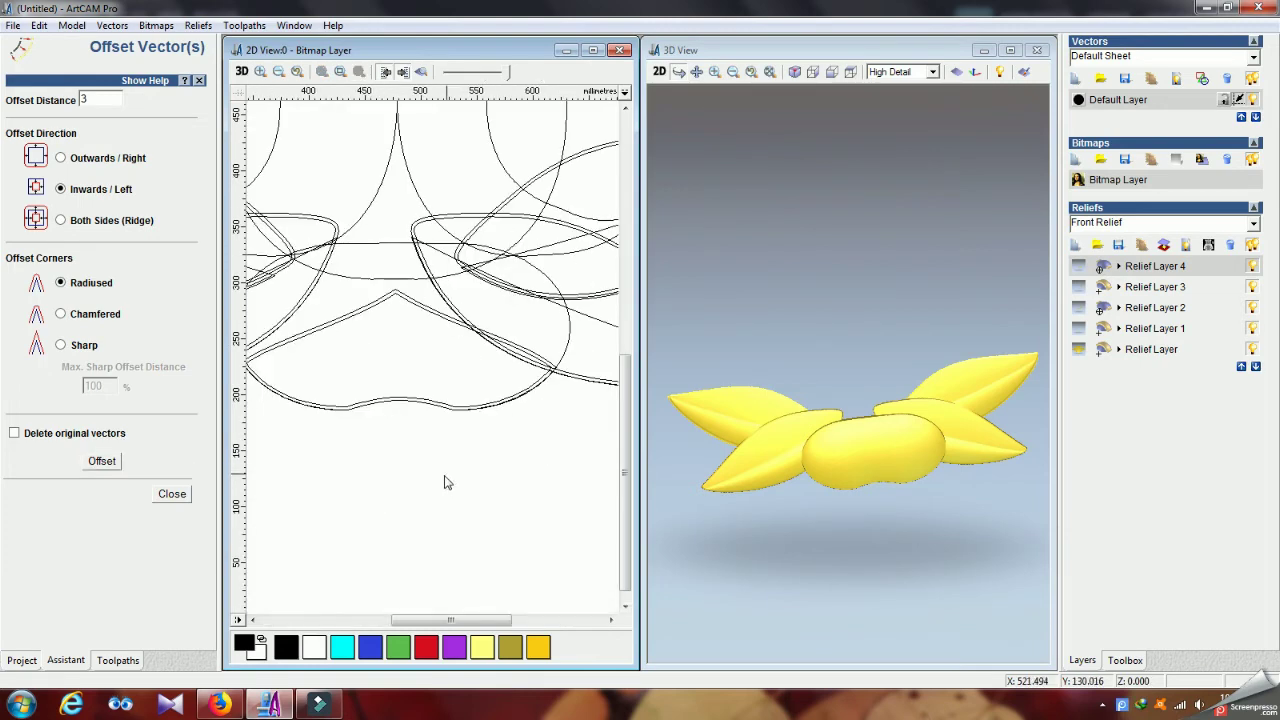
click(314, 405)
scroll(316, 408, down, 2)
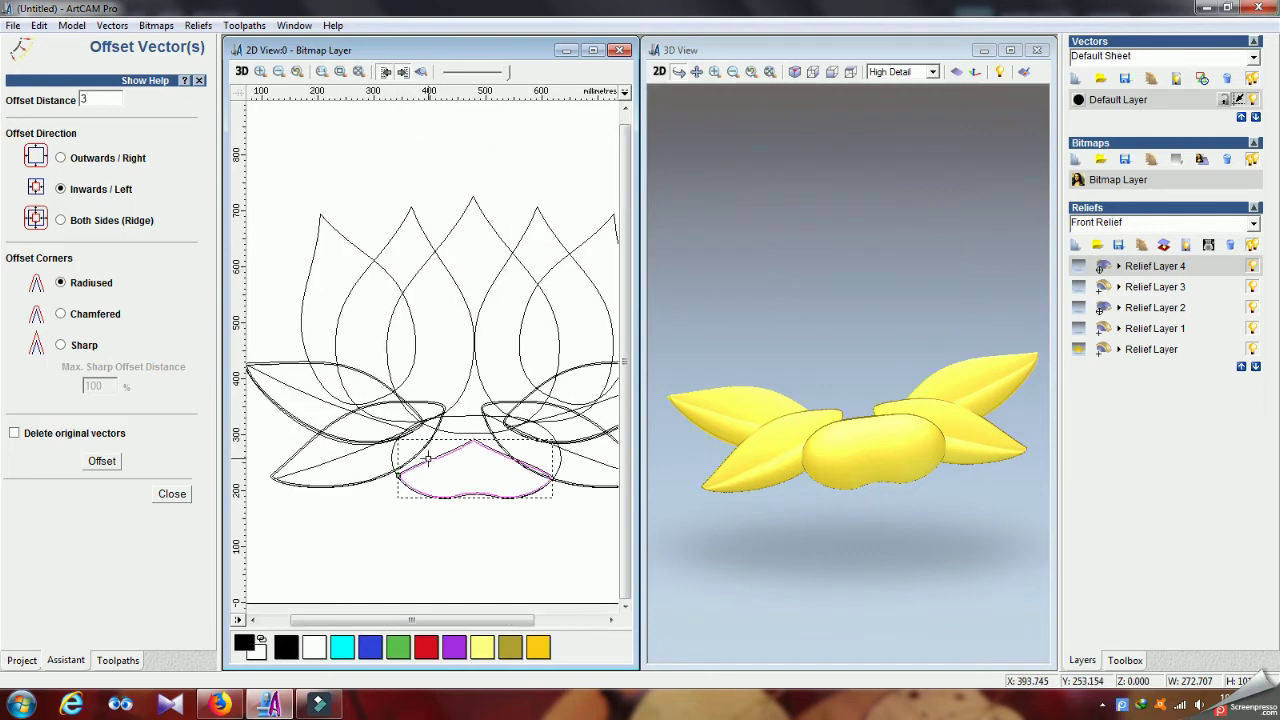
Step: Offset the rounded base outline inwards by 3 with radiused corners, keeping the original vector
scroll(437, 457, up, 2)
click(490, 315)
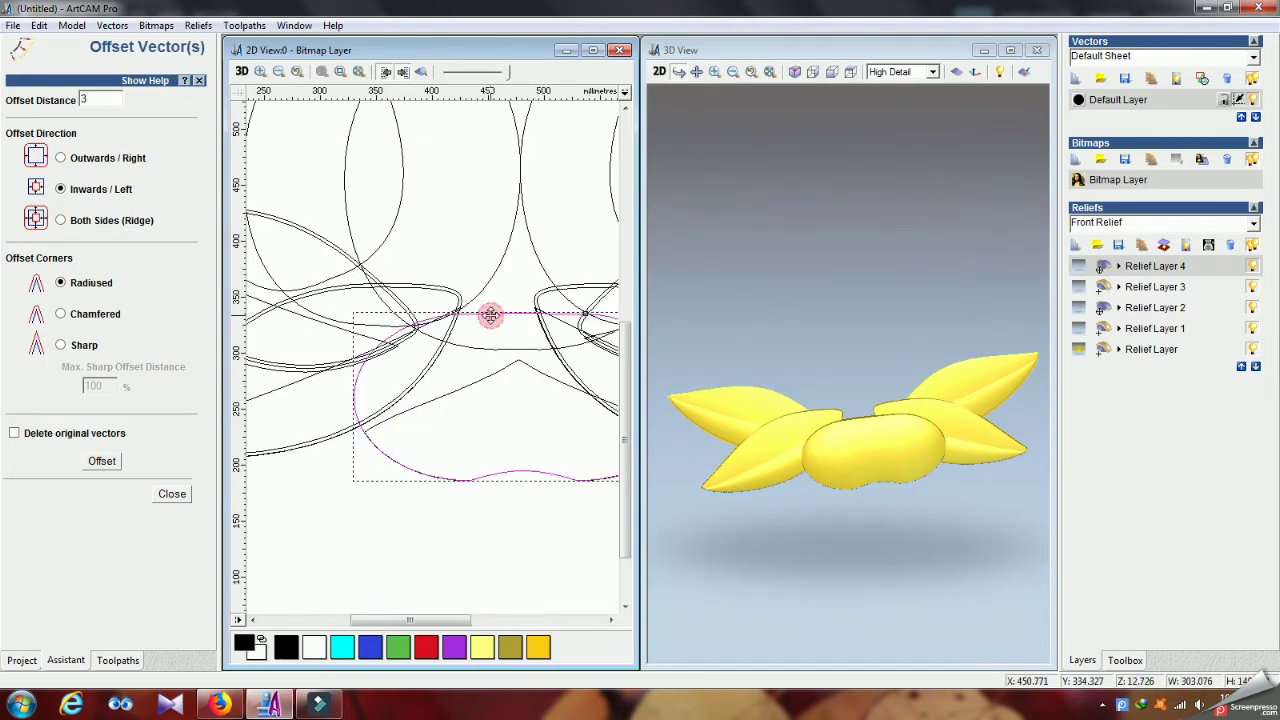
click(103, 461)
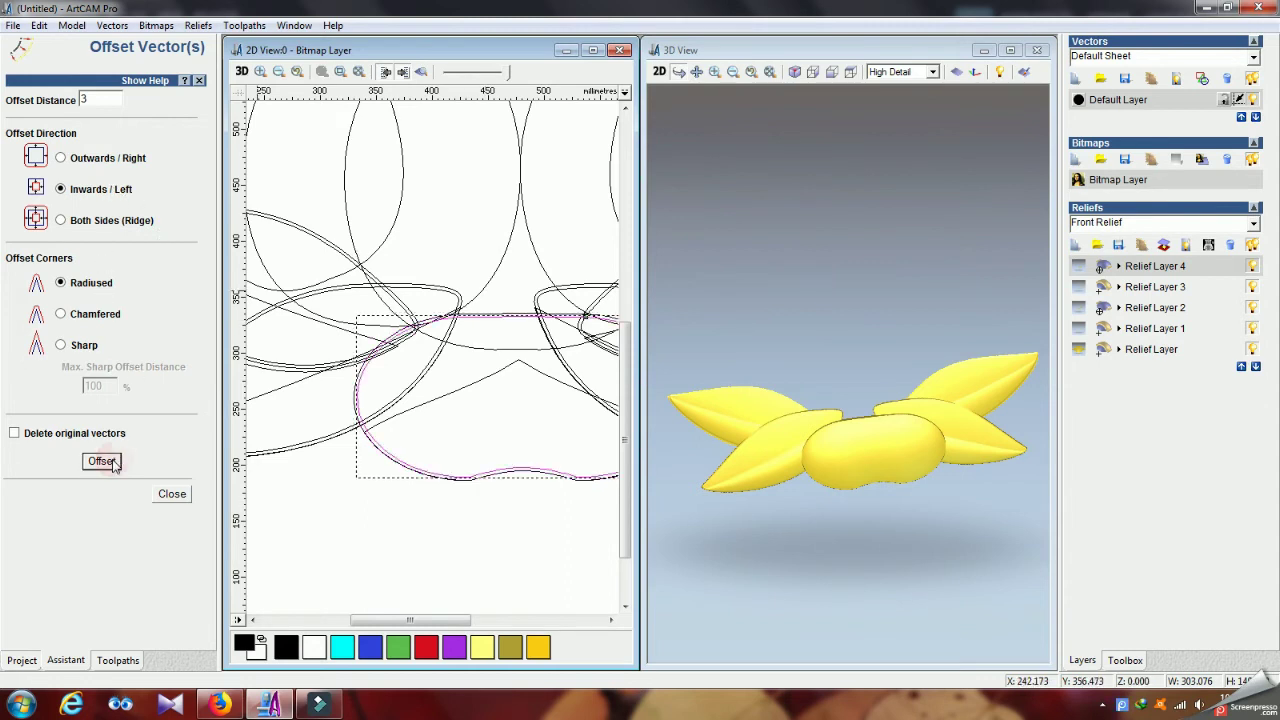
Step: Subtract a round shape scaled to a height of 4 inside the offset base outline and close the Shape Editor
click(71, 25)
click(100, 43)
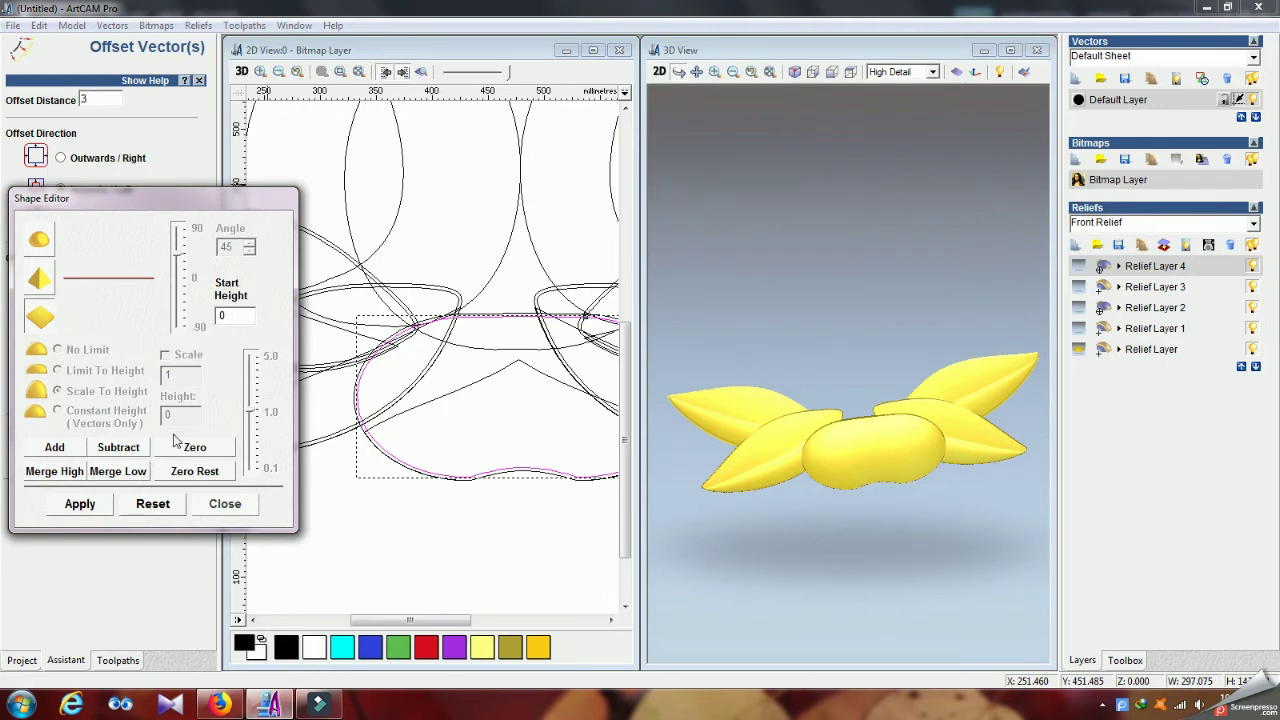
click(58, 391)
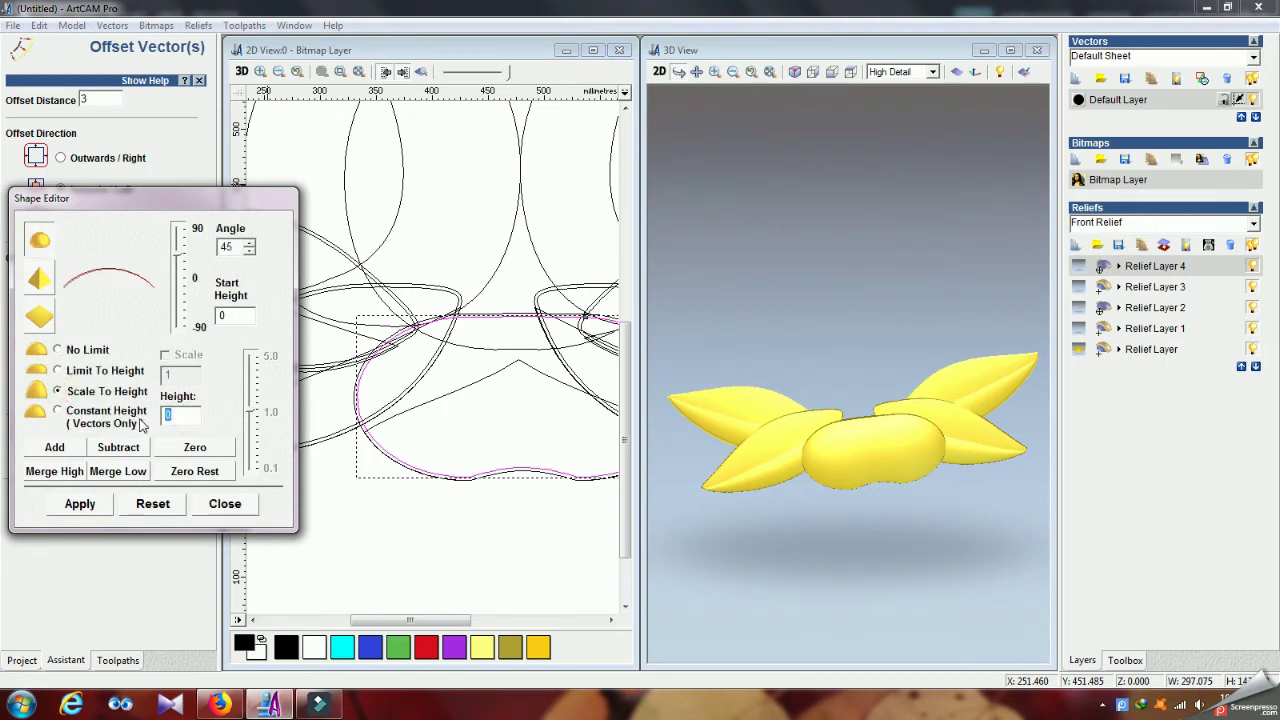
text(4)
click(137, 452)
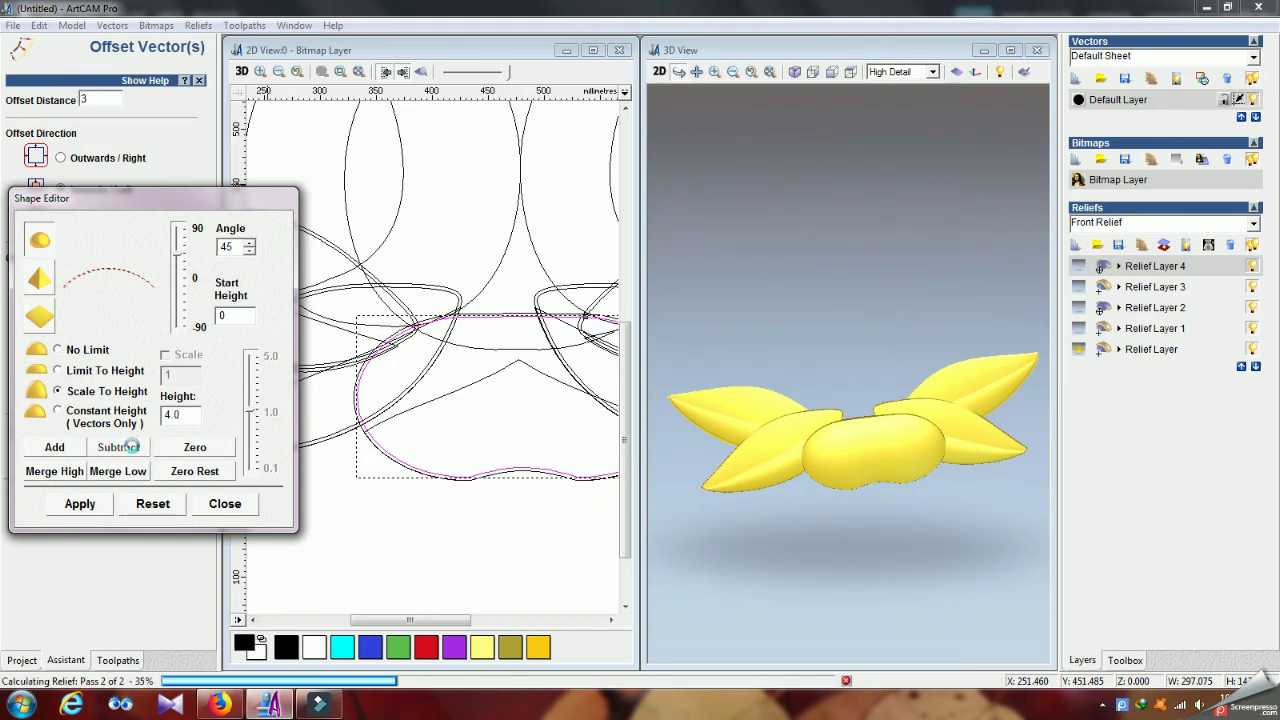
click(225, 504)
Step: Select the base's peaked inner fold shape and create a new relief layer for it
click(371, 529)
click(431, 404)
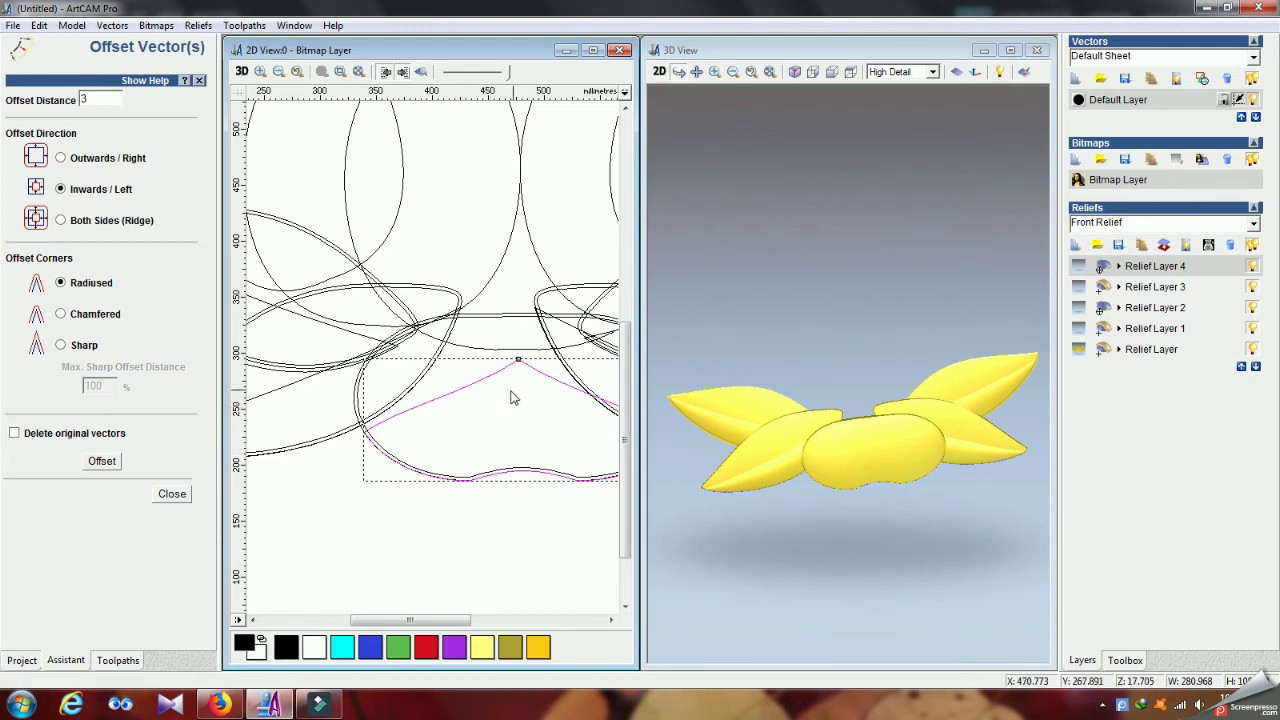
click(1075, 246)
Step: Add a round dome with start height 2 scaled to height 4 on the base's inner fold and close the Shape Editor
click(72, 26)
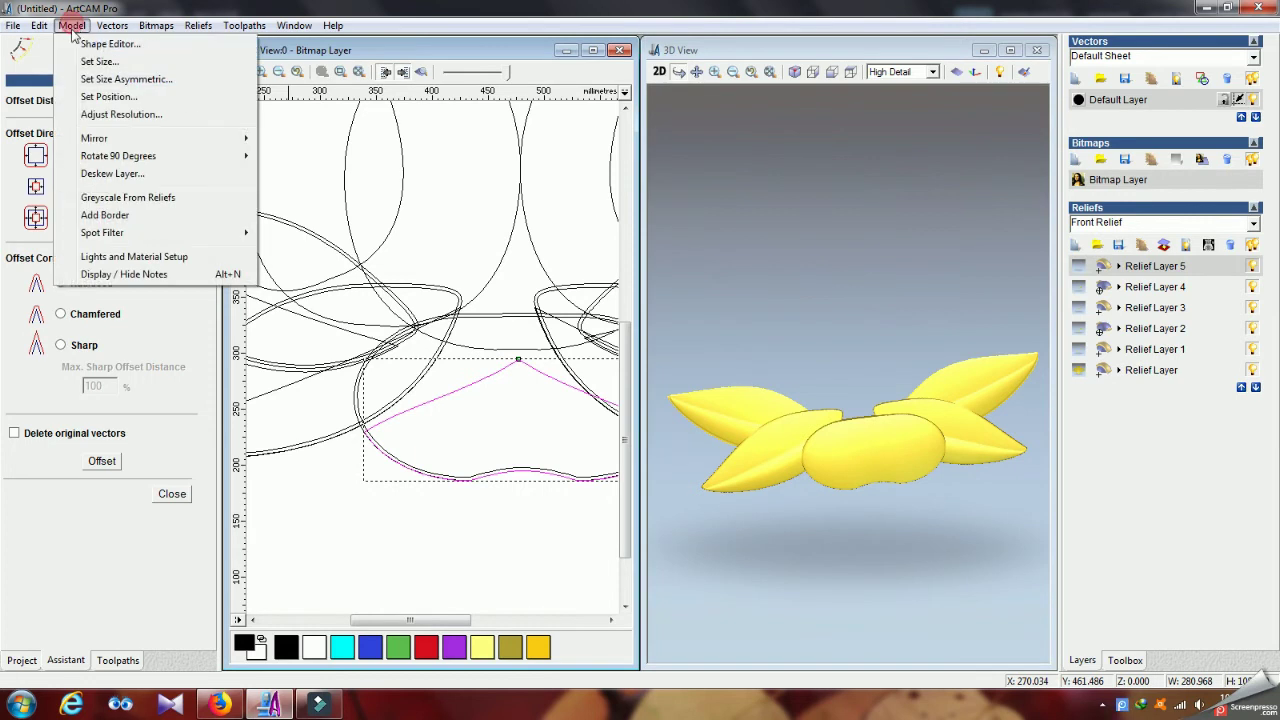
click(80, 45)
double_click(235, 315)
click(39, 236)
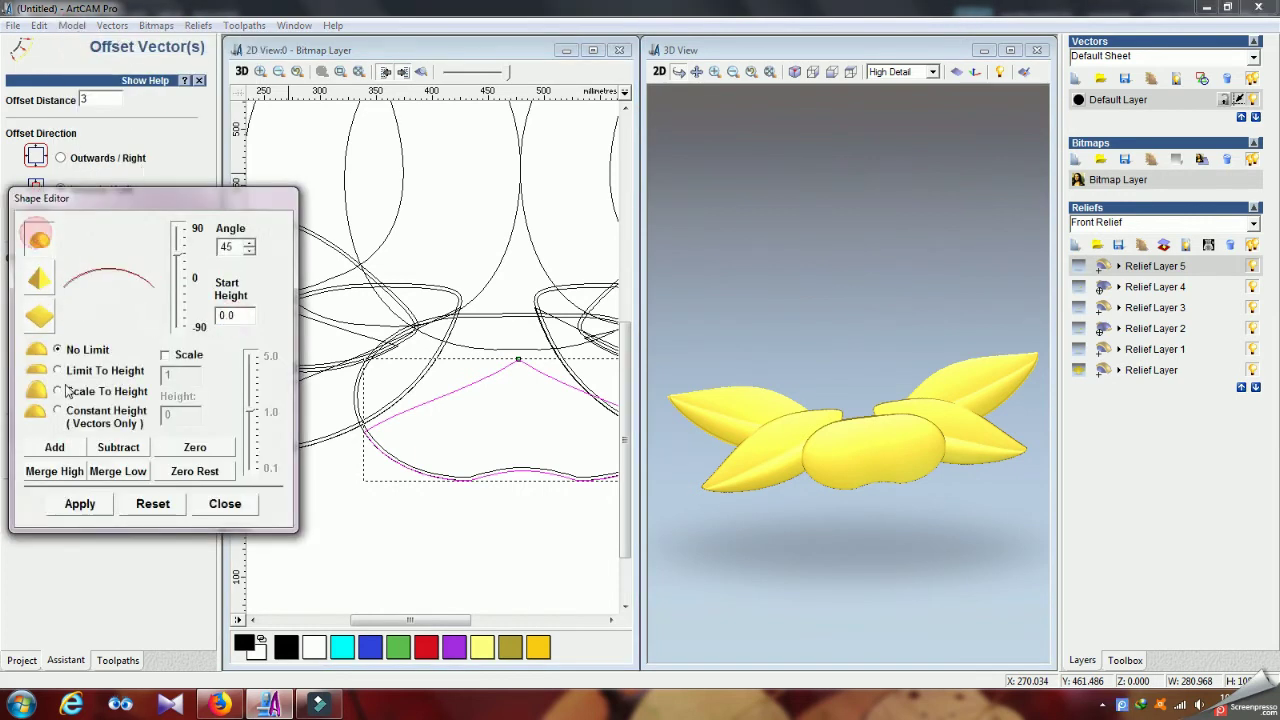
click(57, 391)
double_click(233, 315)
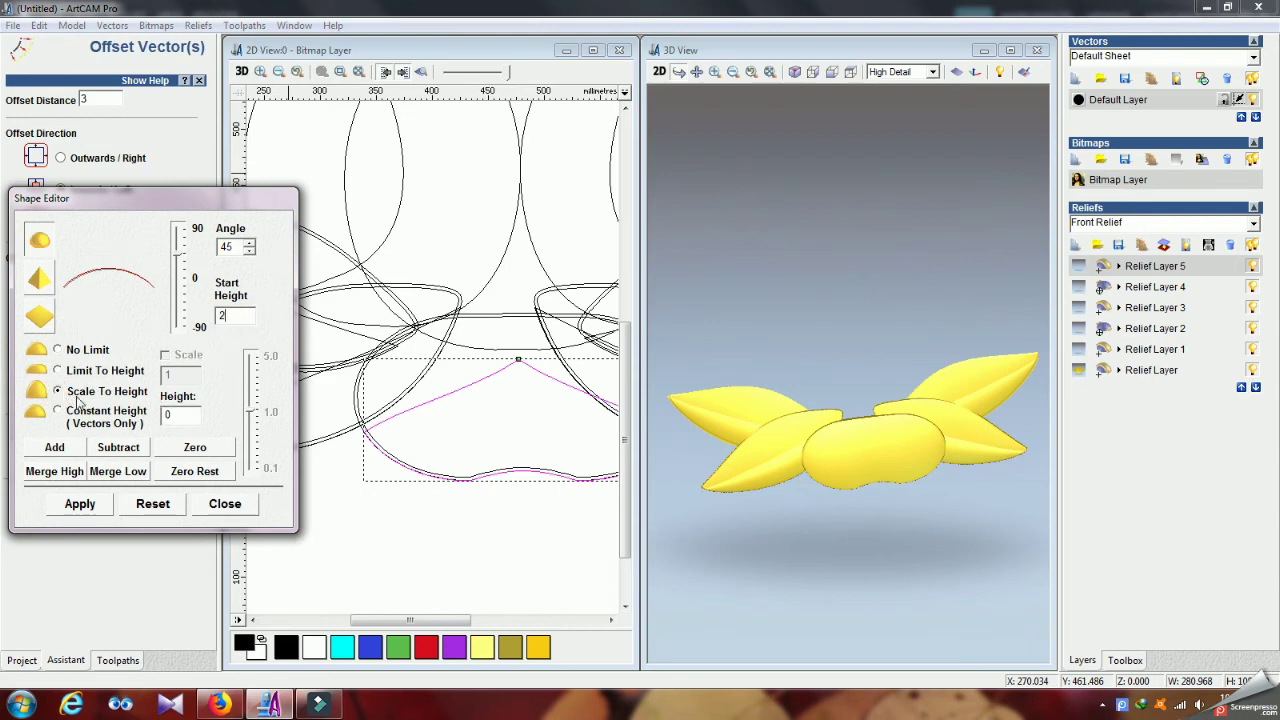
double_click(181, 413)
click(96, 503)
click(66, 449)
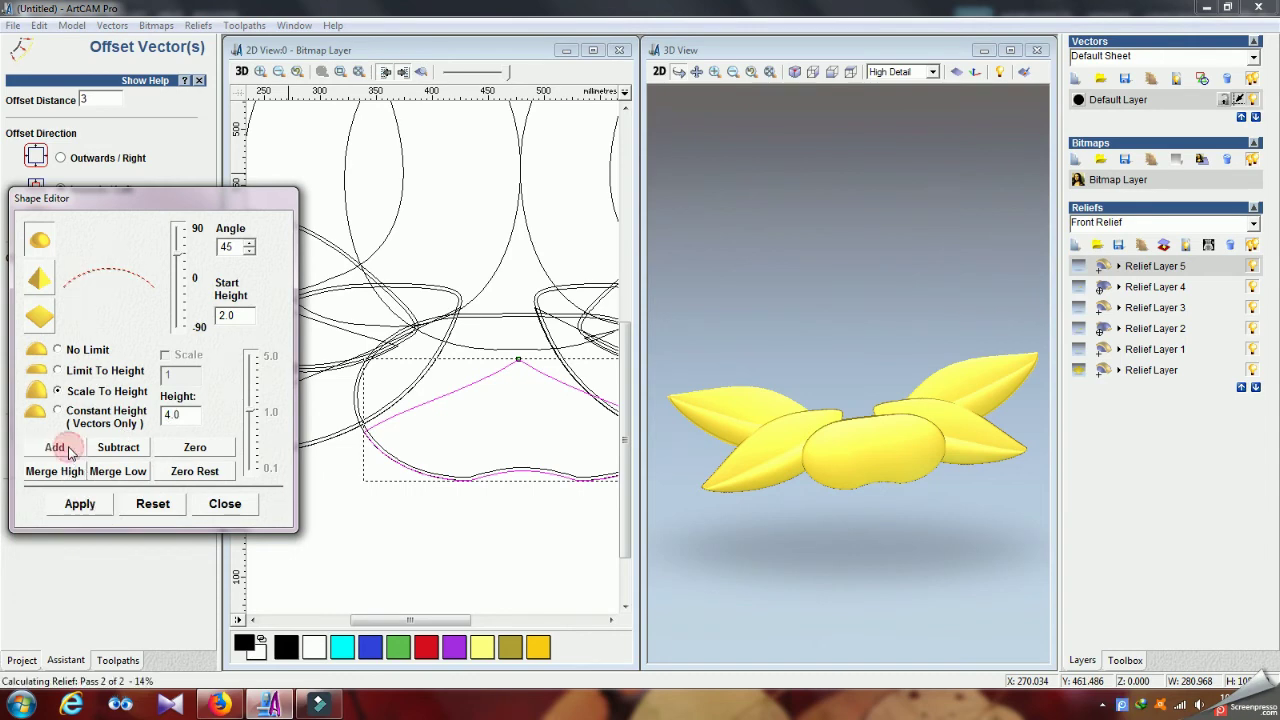
click(225, 503)
Step: Check the finished base relief in 3D, clear the vector selection and create another new relief layer
drag(834, 480, 828, 332)
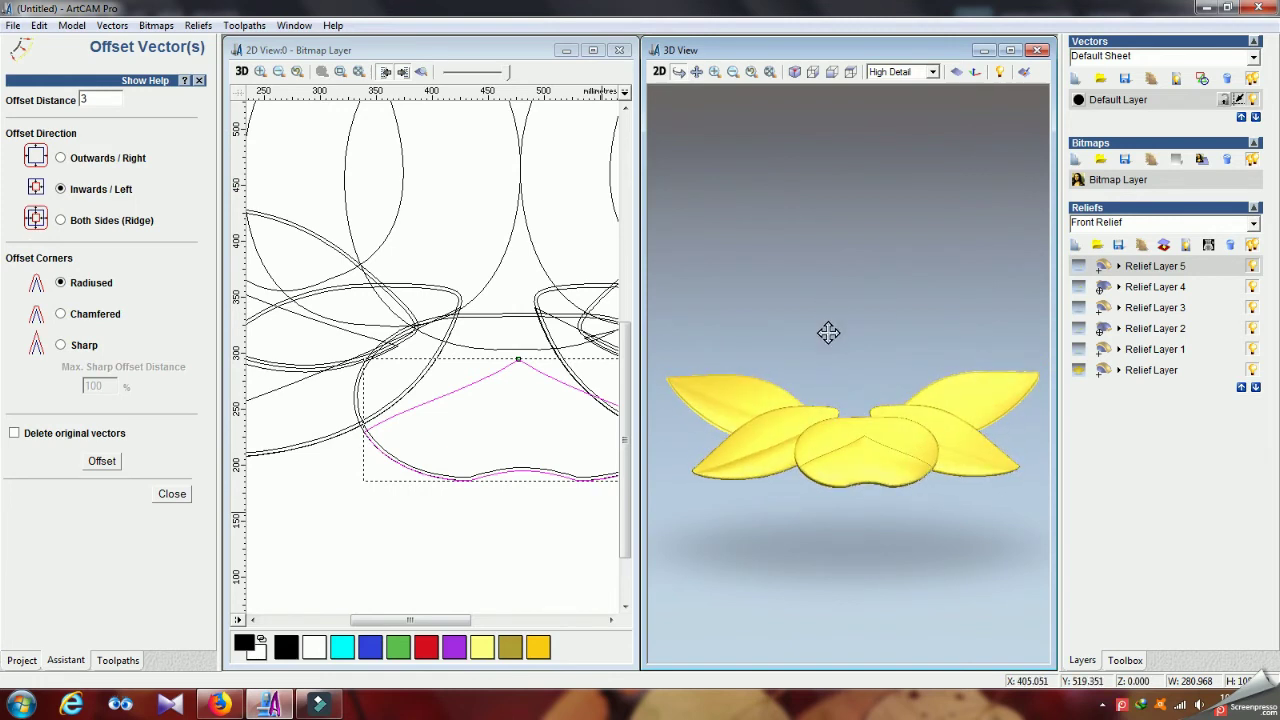
click(514, 544)
drag(829, 402, 902, 430)
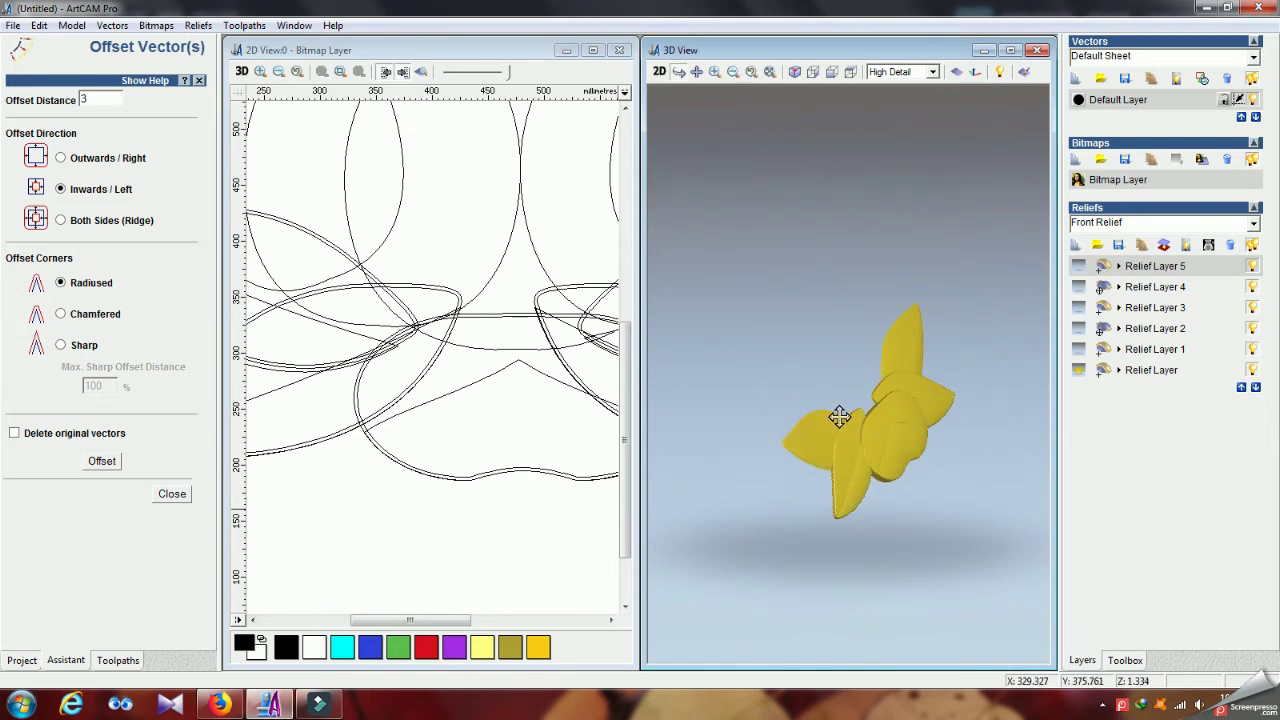
drag(911, 431, 806, 443)
scroll(888, 430, down, 2)
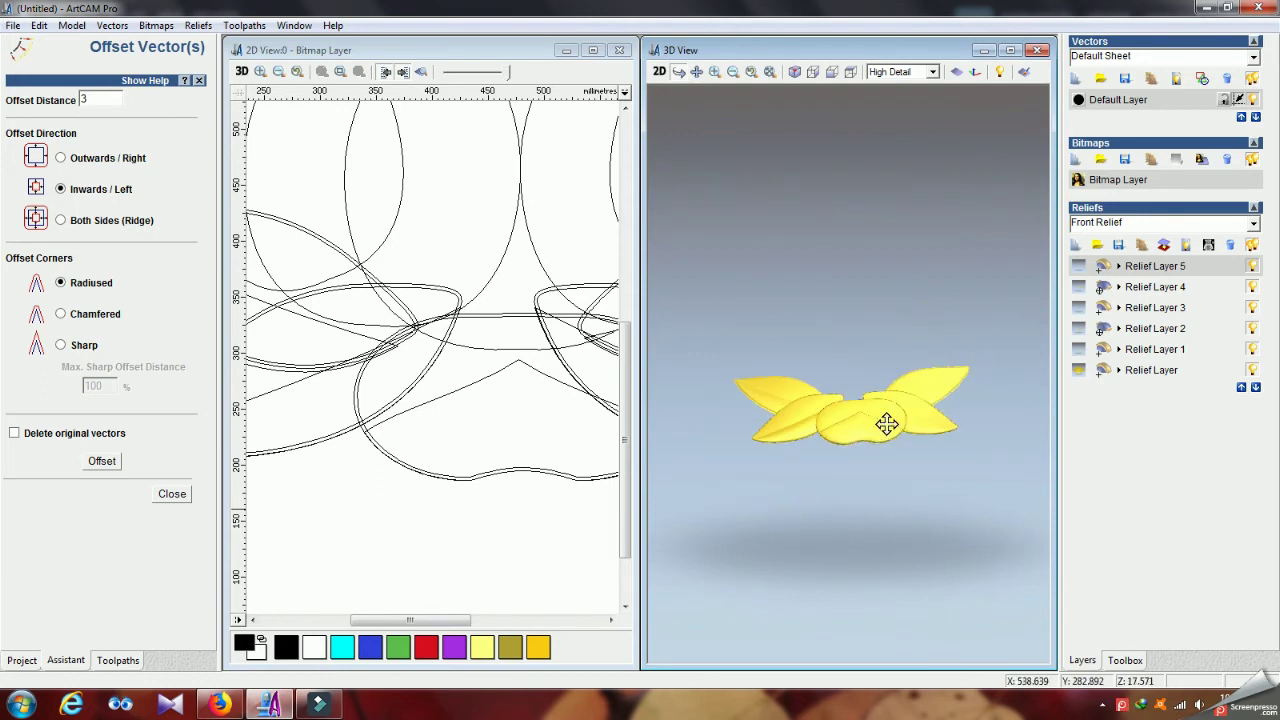
click(1076, 245)
click(486, 534)
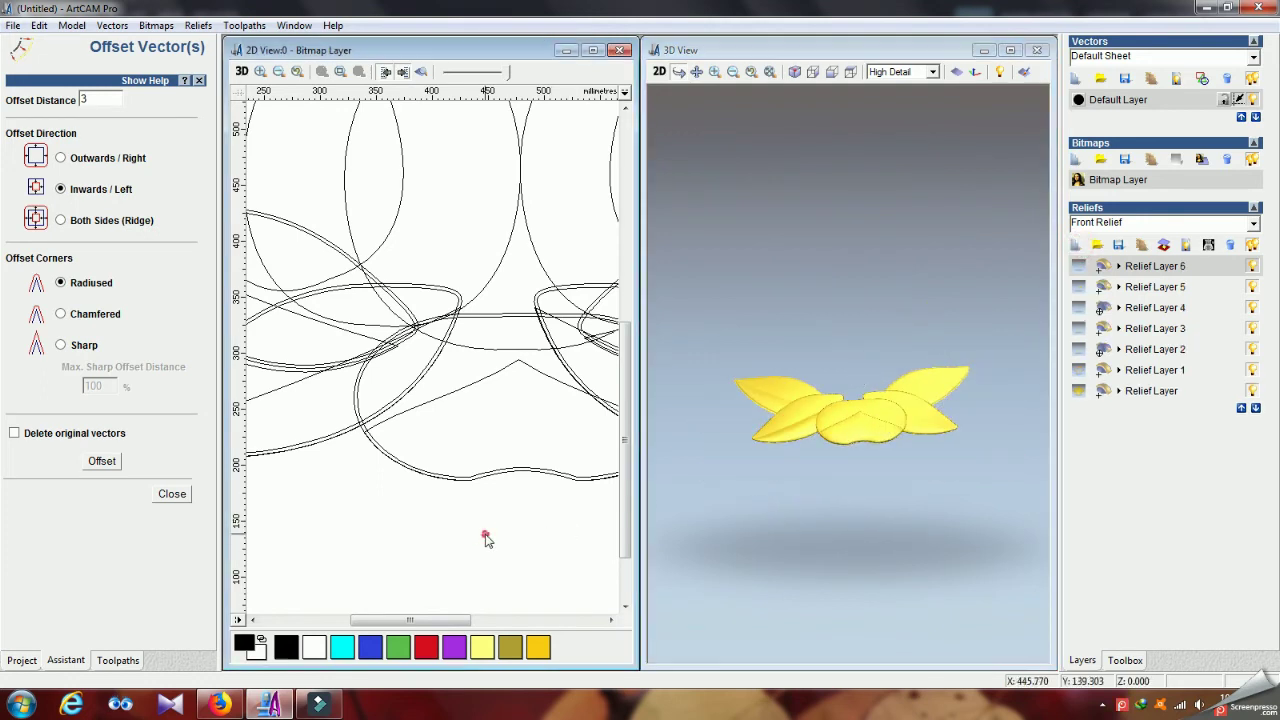
Step: Select the two outermost upright petals, one on each side of the flower
scroll(451, 480, down, 5)
scroll(418, 320, up, 3)
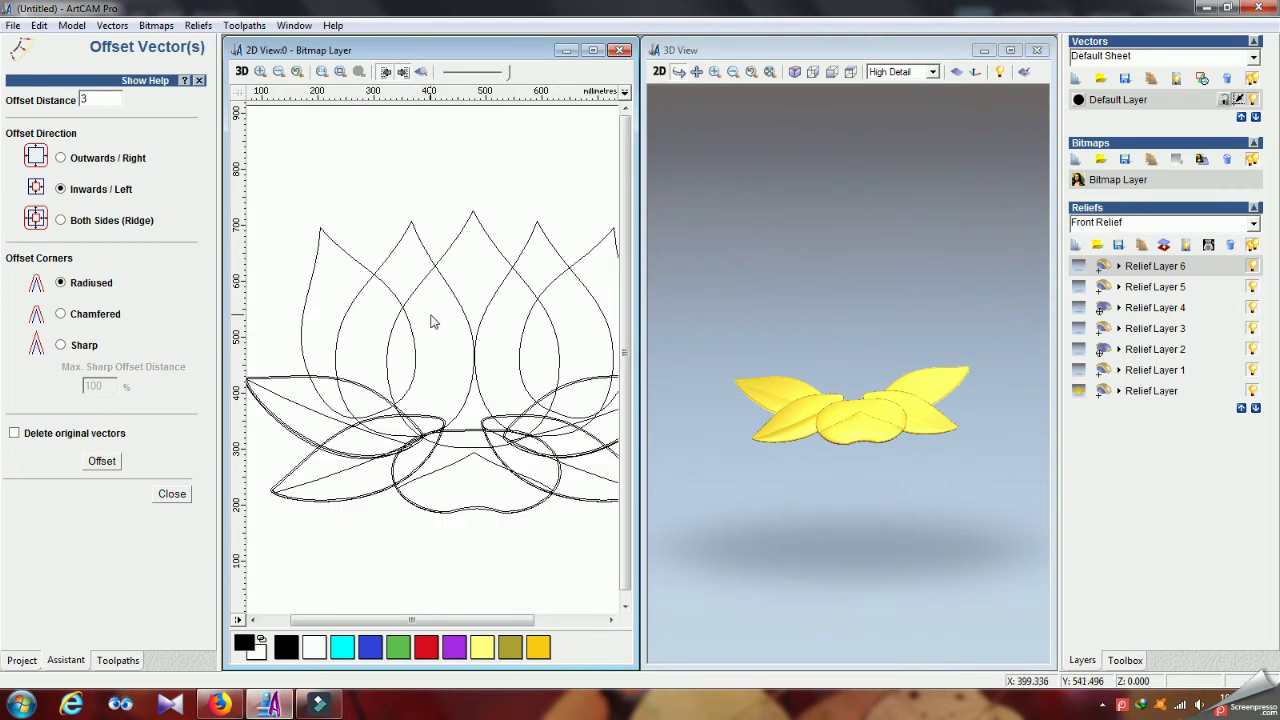
click(368, 278)
scroll(366, 282, down, 2)
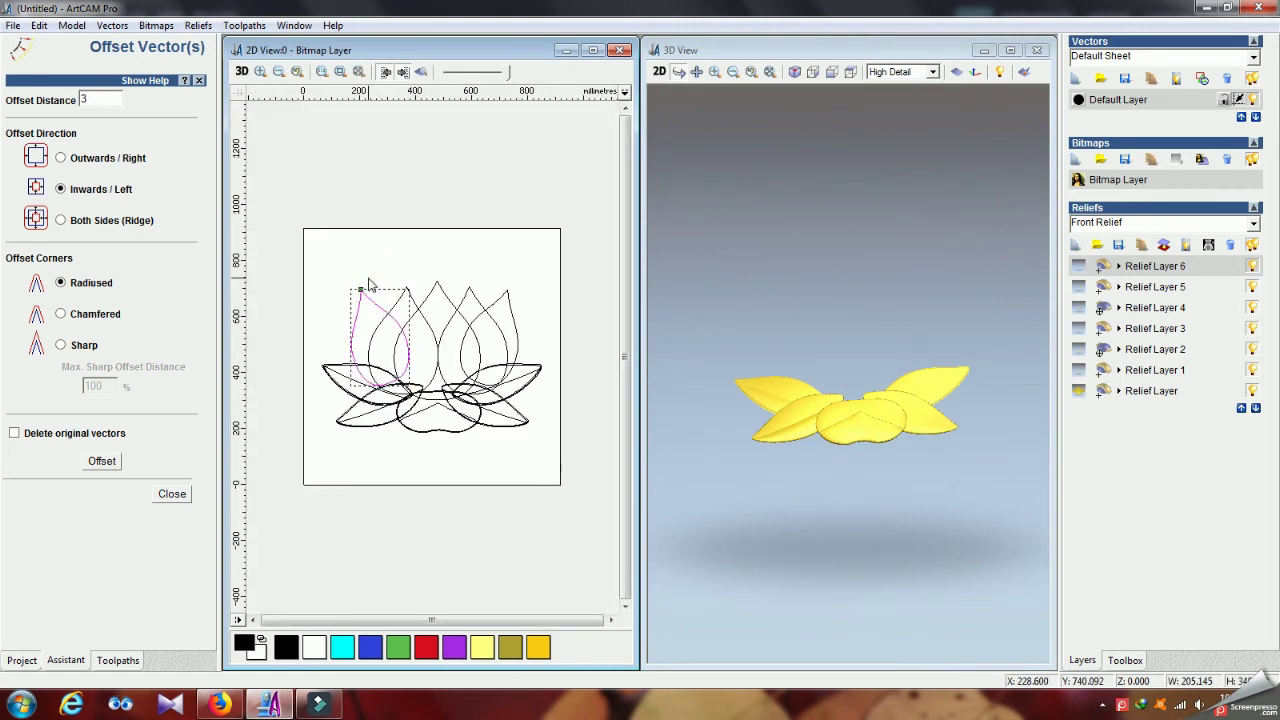
shift+click(502, 304)
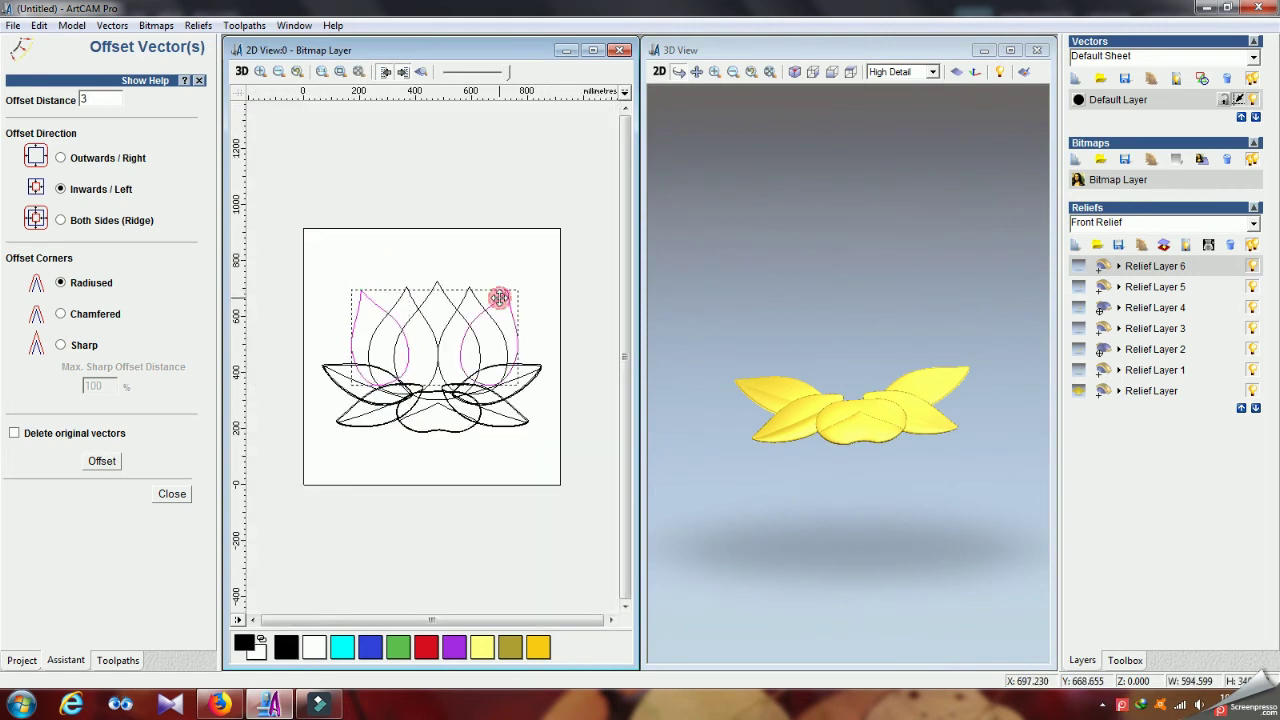
Step: Add a round dome with start height 2 scaled to height 10 on the two outermost upright petals using the Shape Editor
click(71, 25)
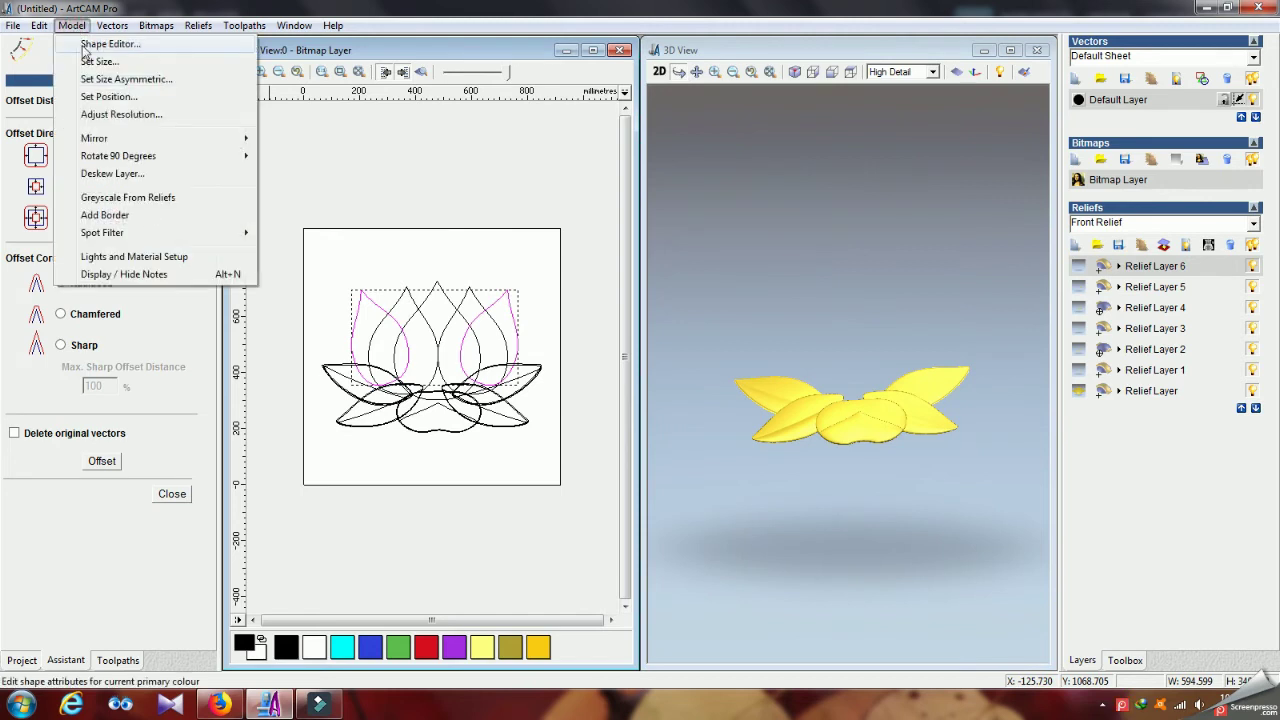
click(100, 45)
click(39, 240)
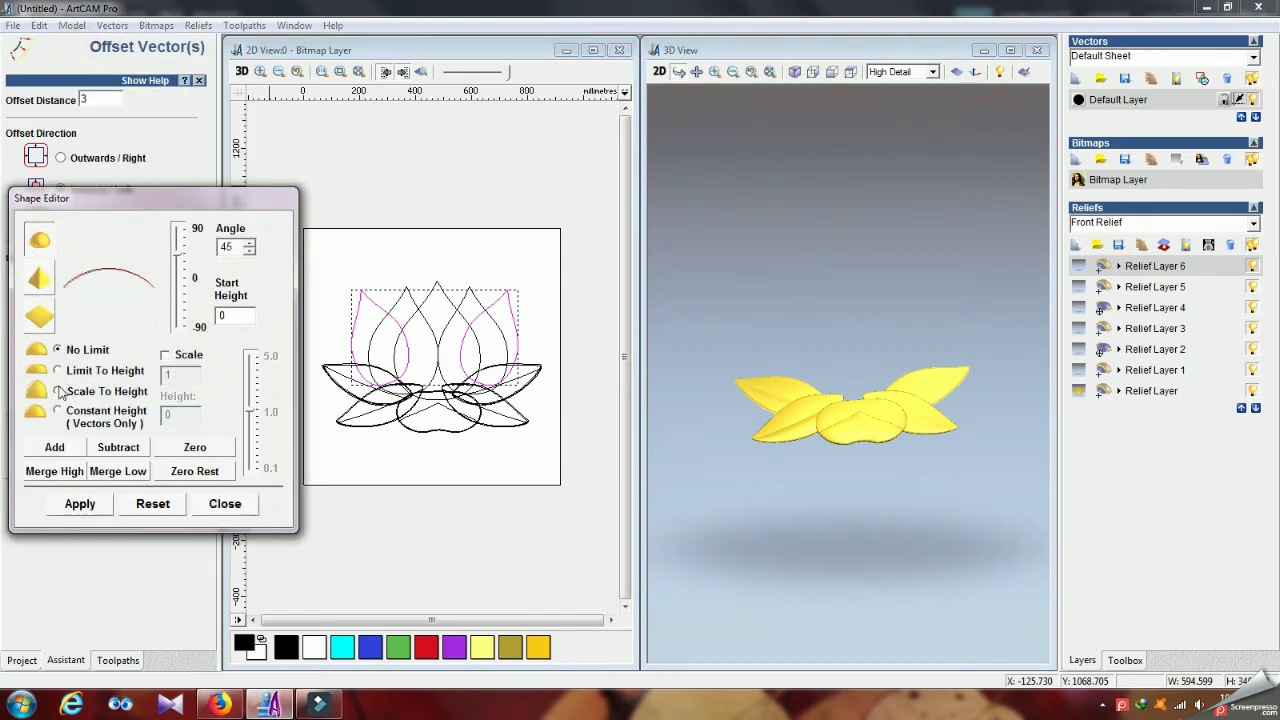
click(58, 392)
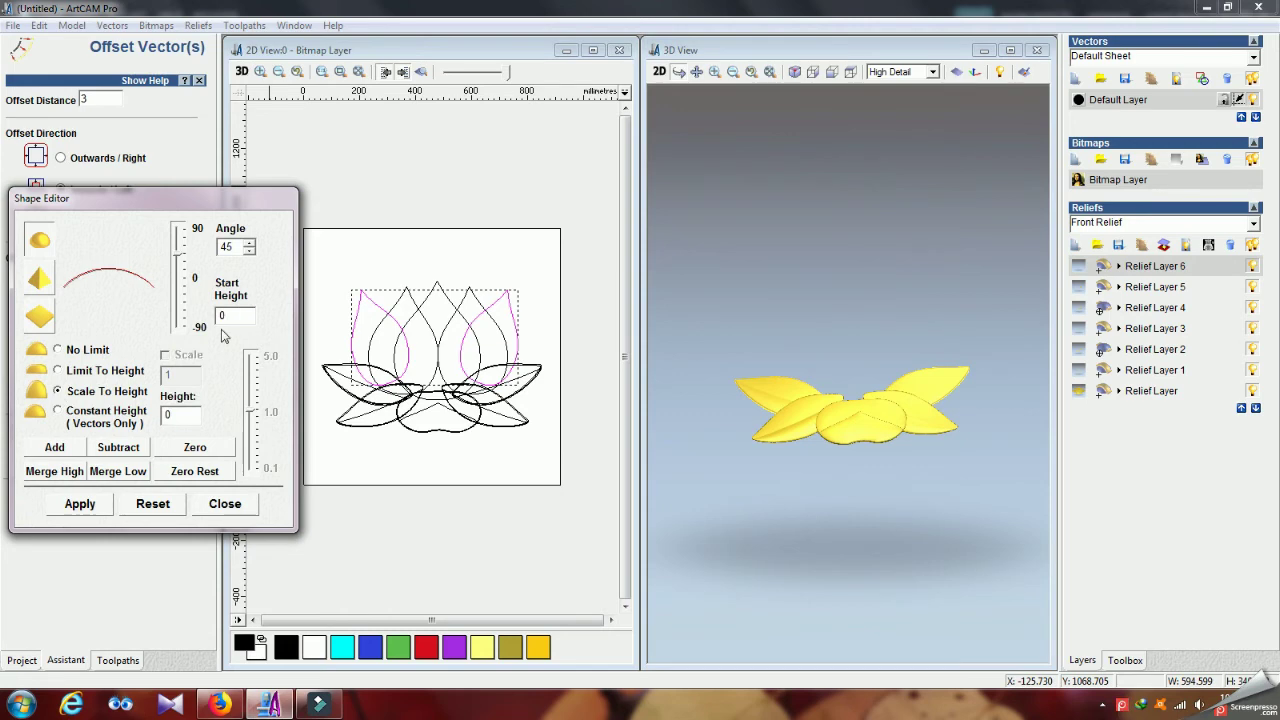
double_click(184, 412)
double_click(224, 316)
click(55, 447)
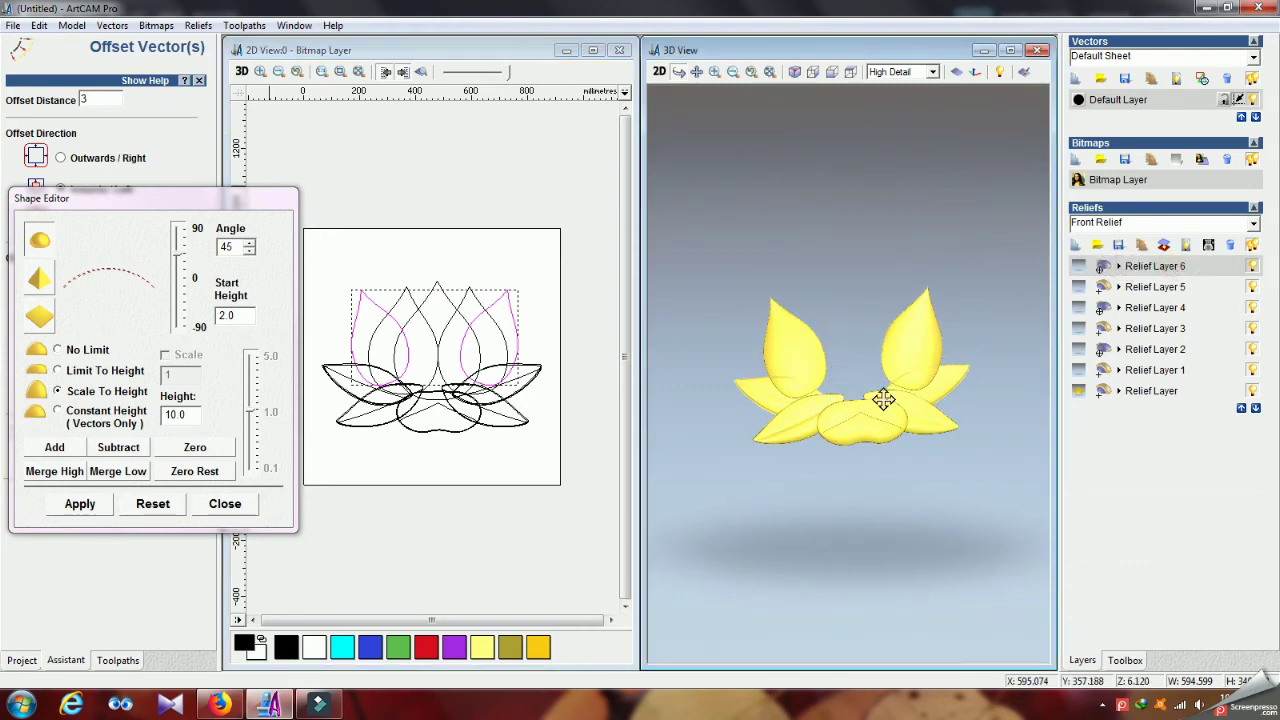
drag(814, 400, 843, 389)
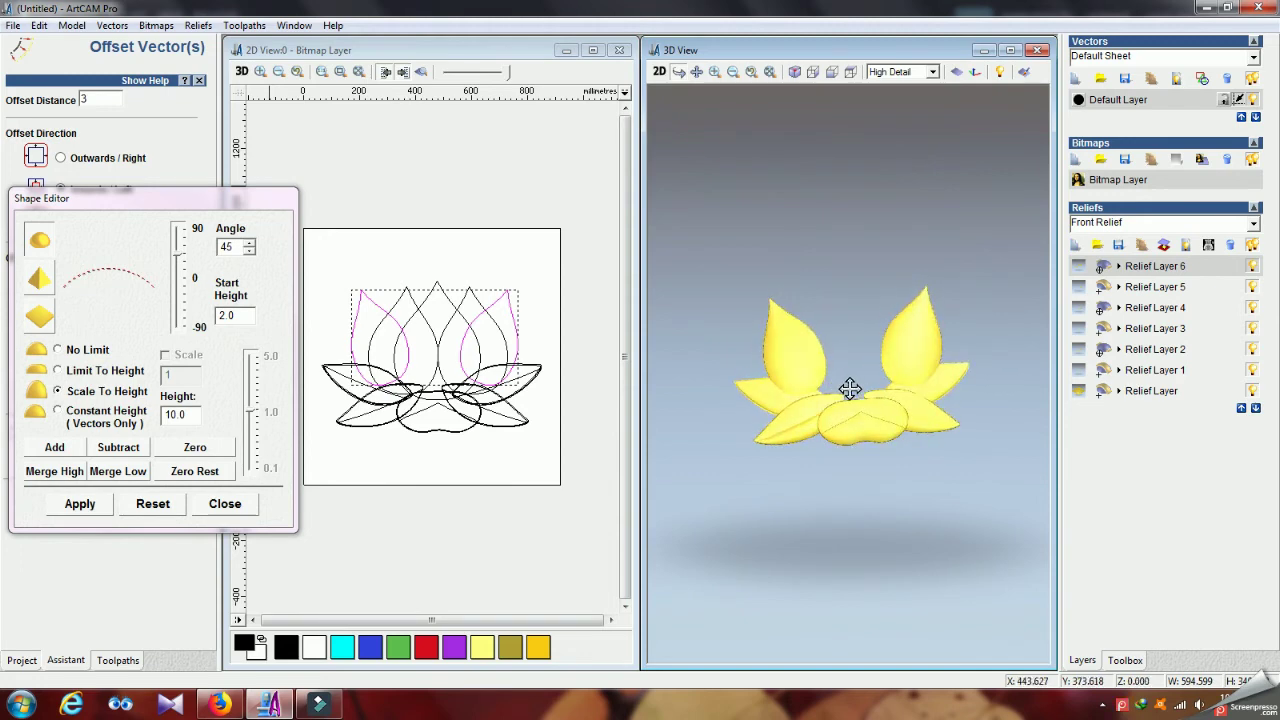
Step: Select the two upright petals flanking the central petal instead of the outermost ones
click(390, 242)
click(397, 303)
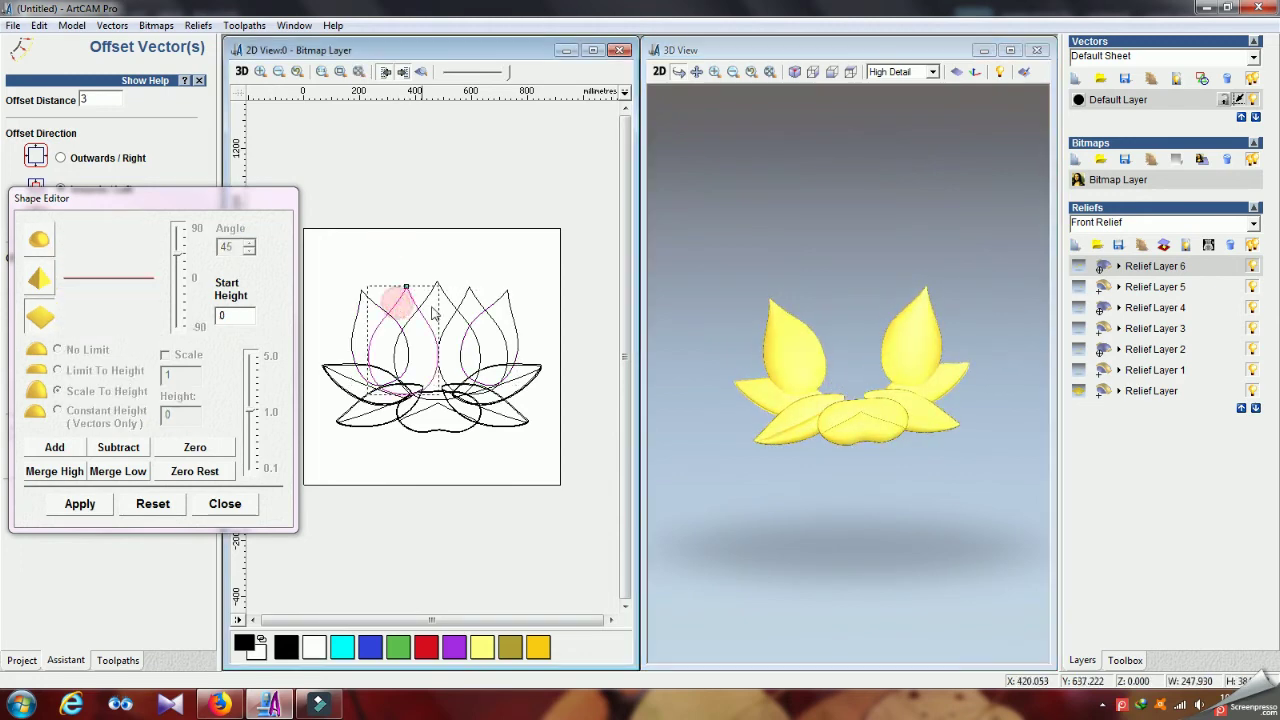
shift+click(484, 308)
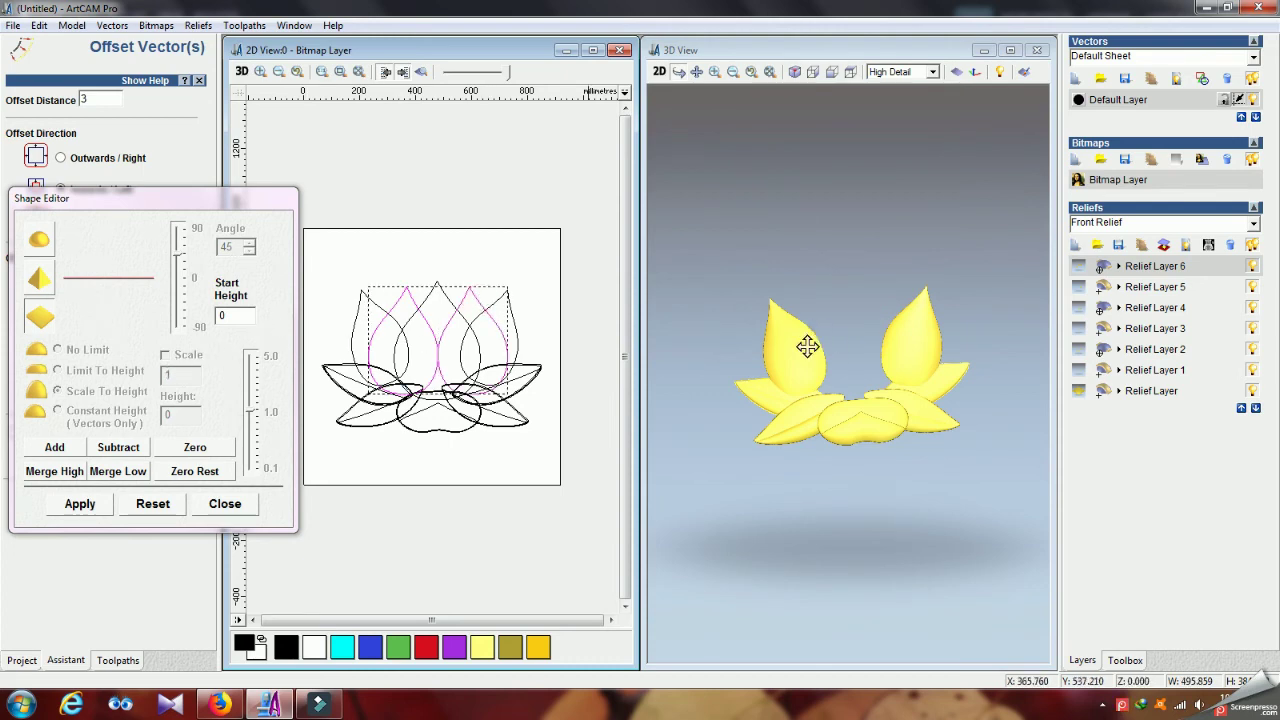
Step: Try a merge-high round dome with start height 4 scaled to height 10 on the two petals flanking the centre
double_click(229, 315)
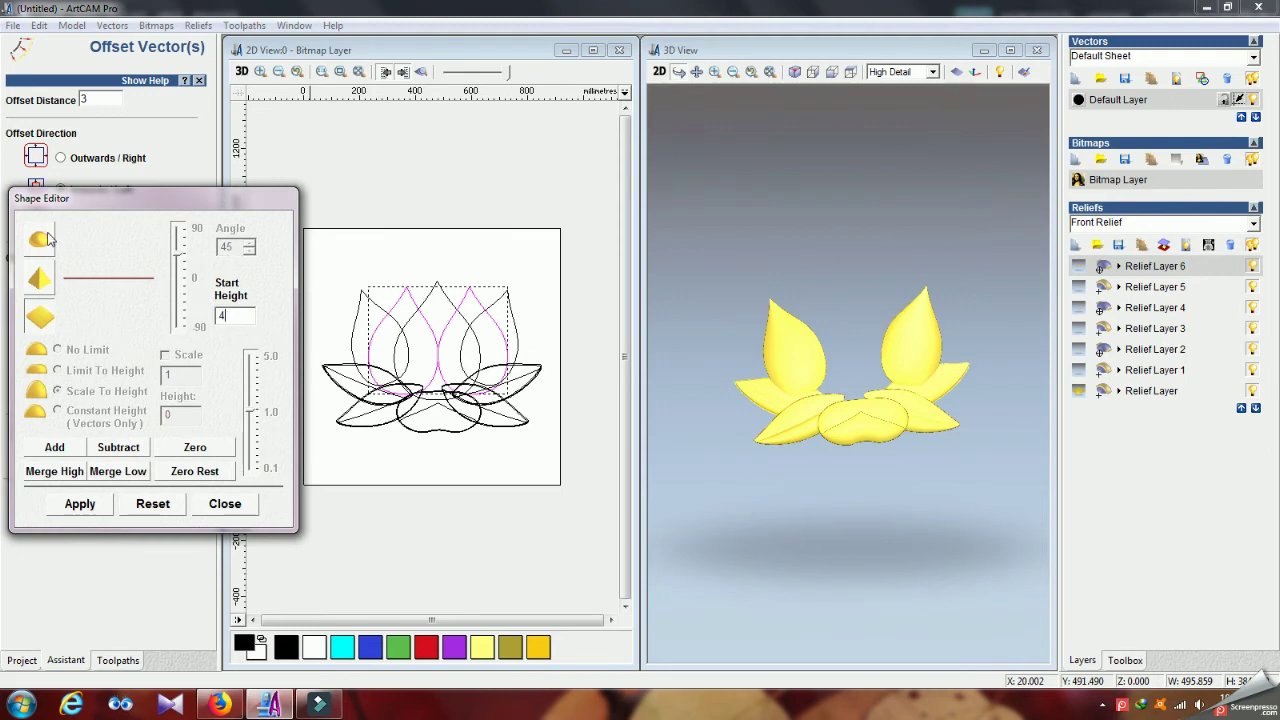
text(4)
click(40, 239)
double_click(183, 418)
text(1)
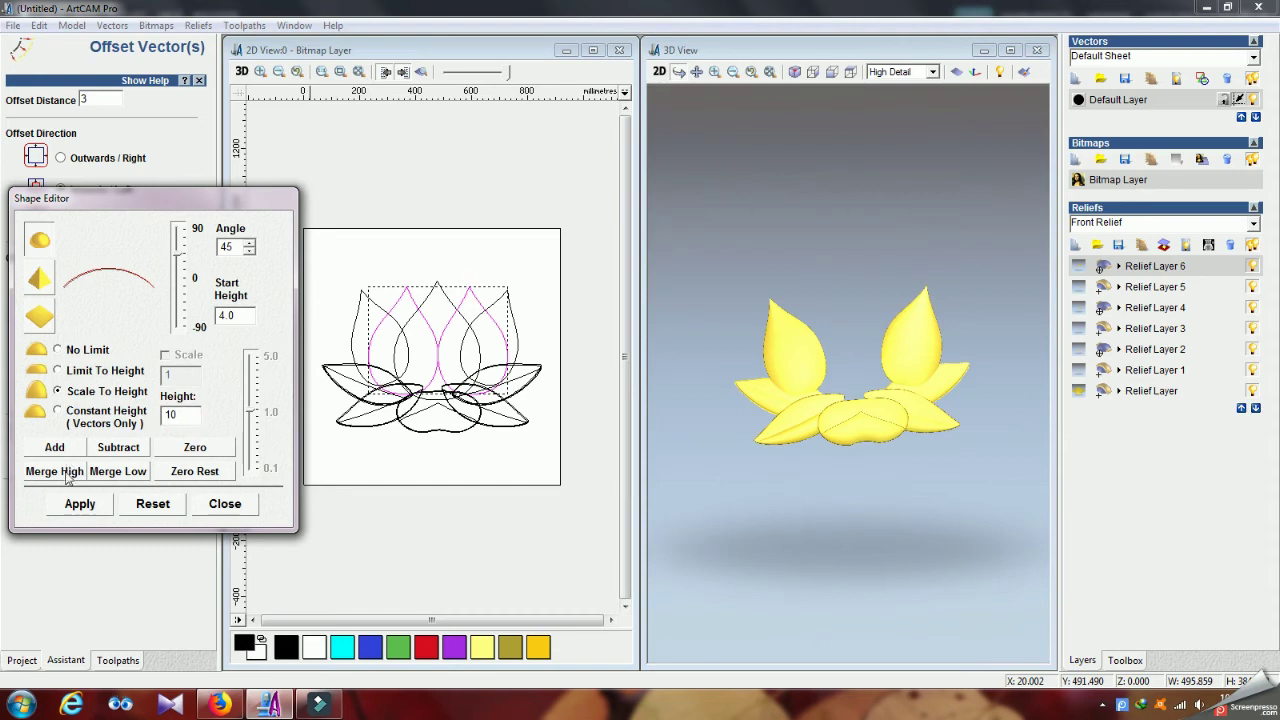
click(84, 505)
click(77, 478)
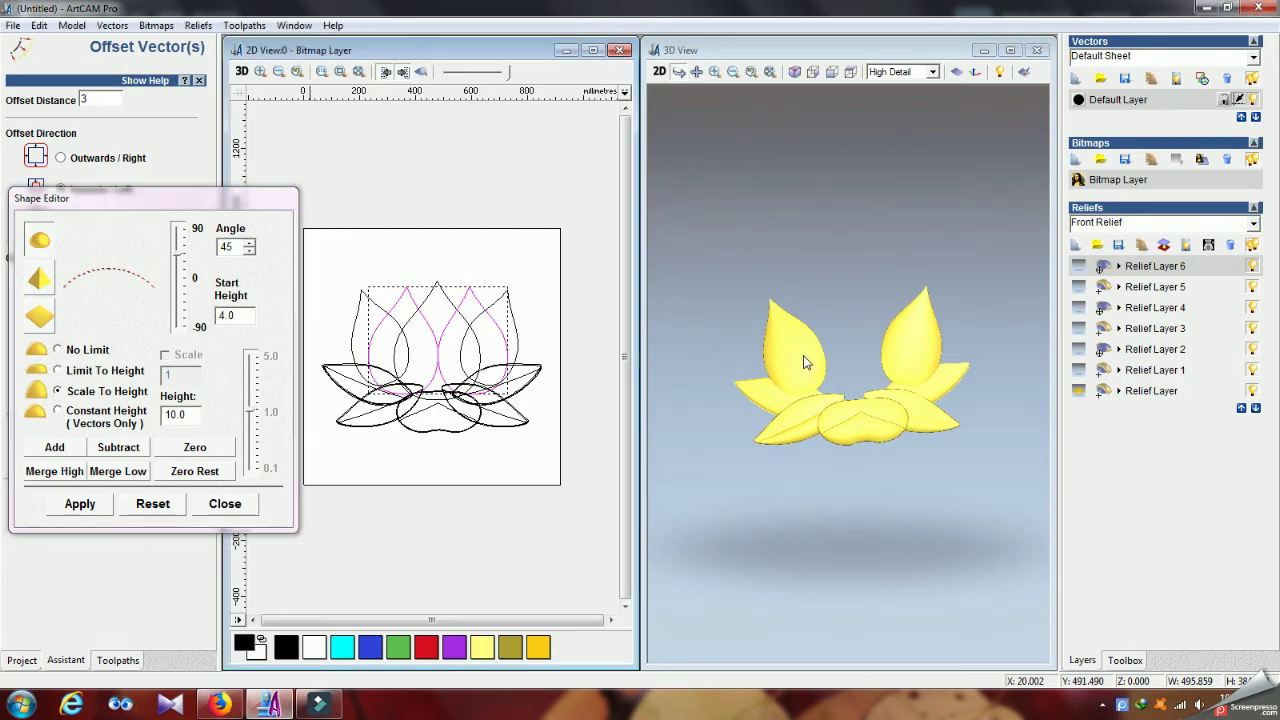
mouse_move(864, 350)
mouse_down()
mouse_move(934, 346)
mouse_move(789, 363)
mouse_move(908, 363)
mouse_move(860, 369)
mouse_move(877, 369)
mouse_up()
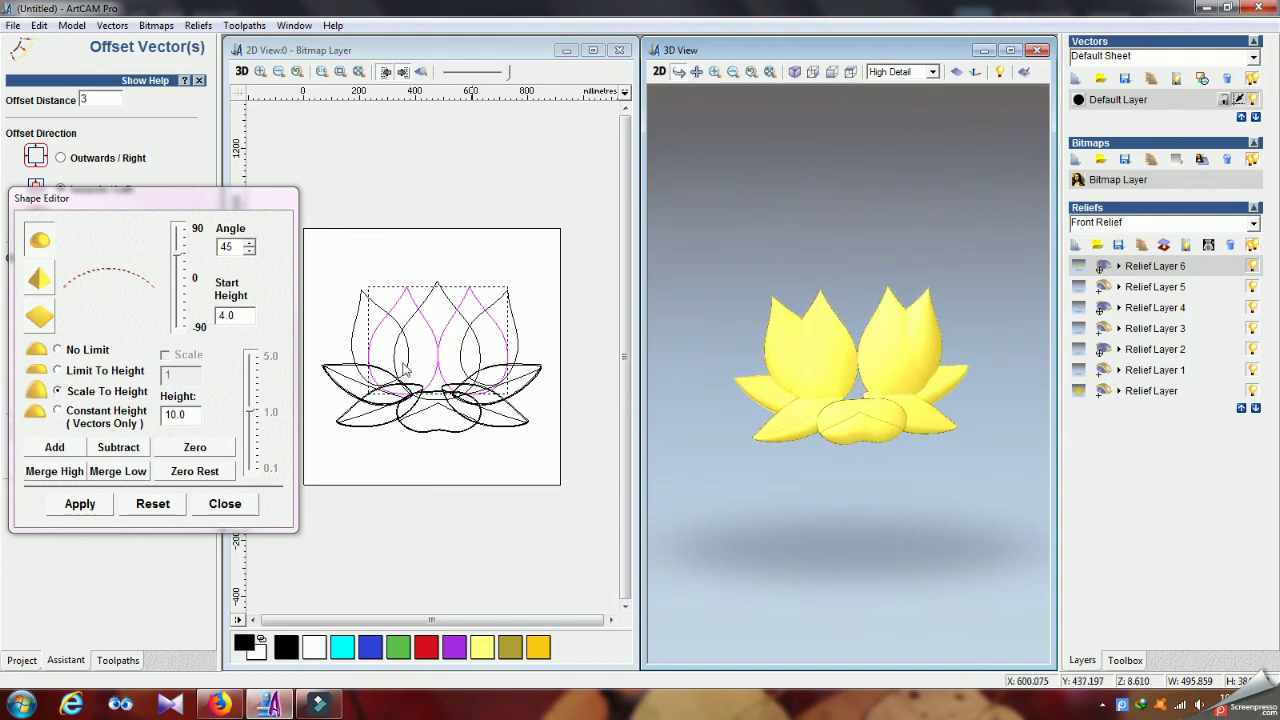
Step: Undo the last dome and try start height 6 on the two selected petals, inspecting the result in 3D
drag(249, 315, 200, 328)
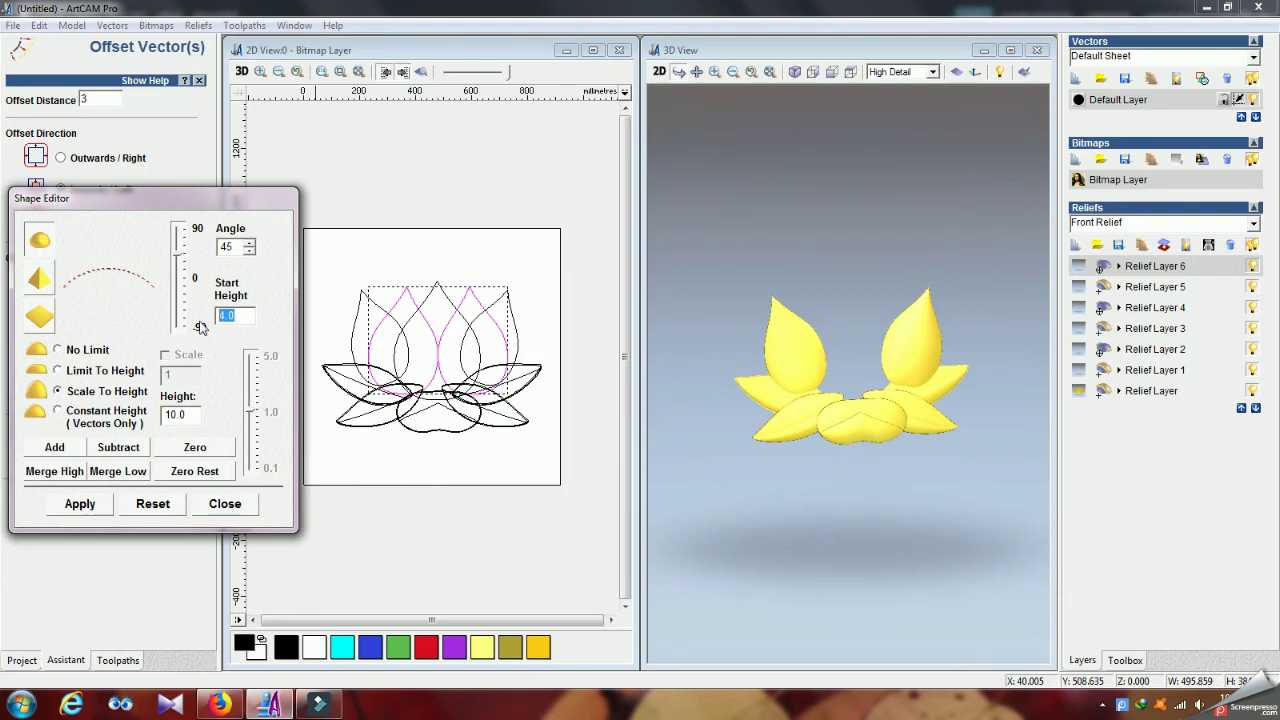
click(80, 504)
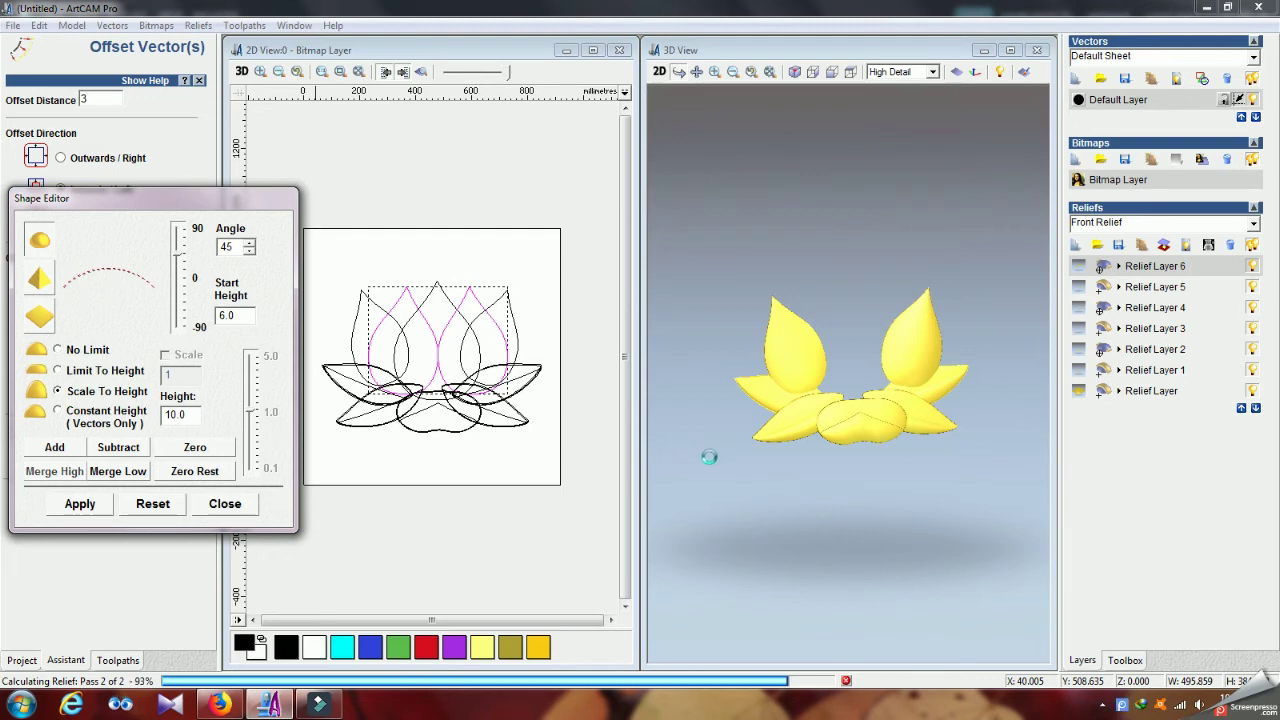
scroll(888, 399, up, 2)
scroll(888, 399, up, 1)
drag(851, 386, 880, 391)
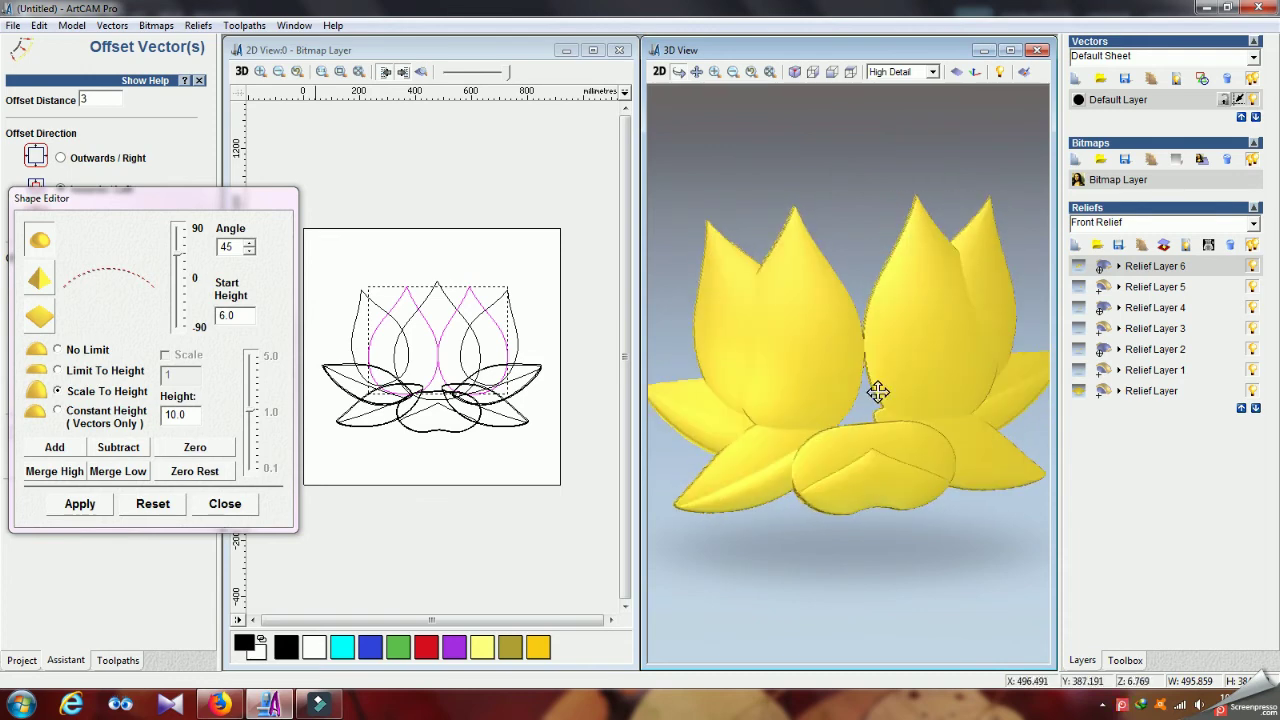
Step: Undo the dome and try start height 8 on the selected petals, first with Add and then with Merge High
double_click(232, 315)
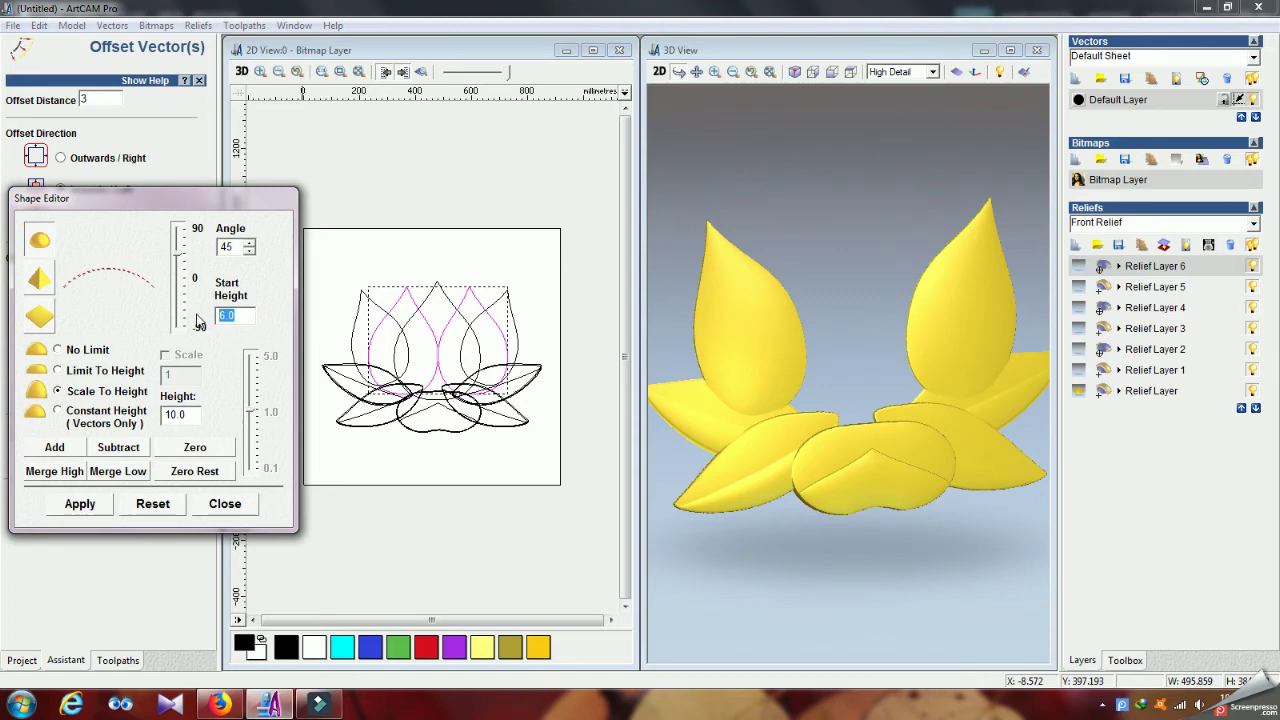
click(80, 504)
click(55, 447)
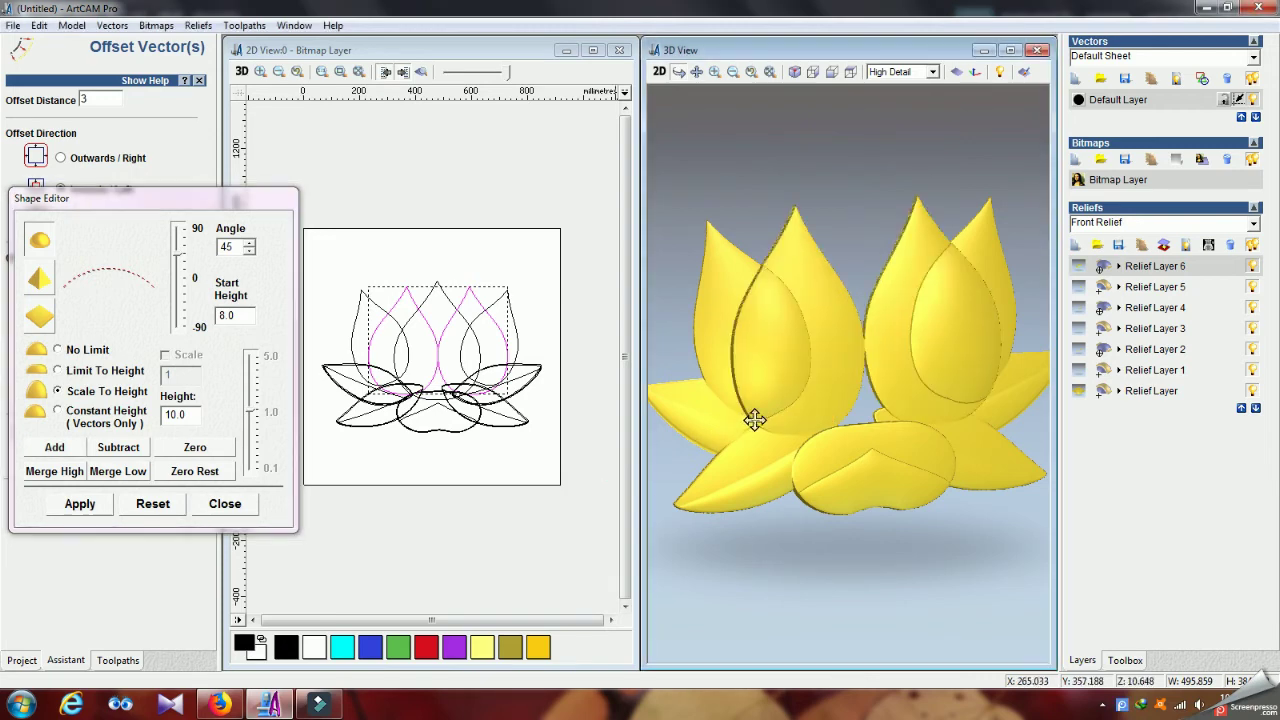
click(54, 471)
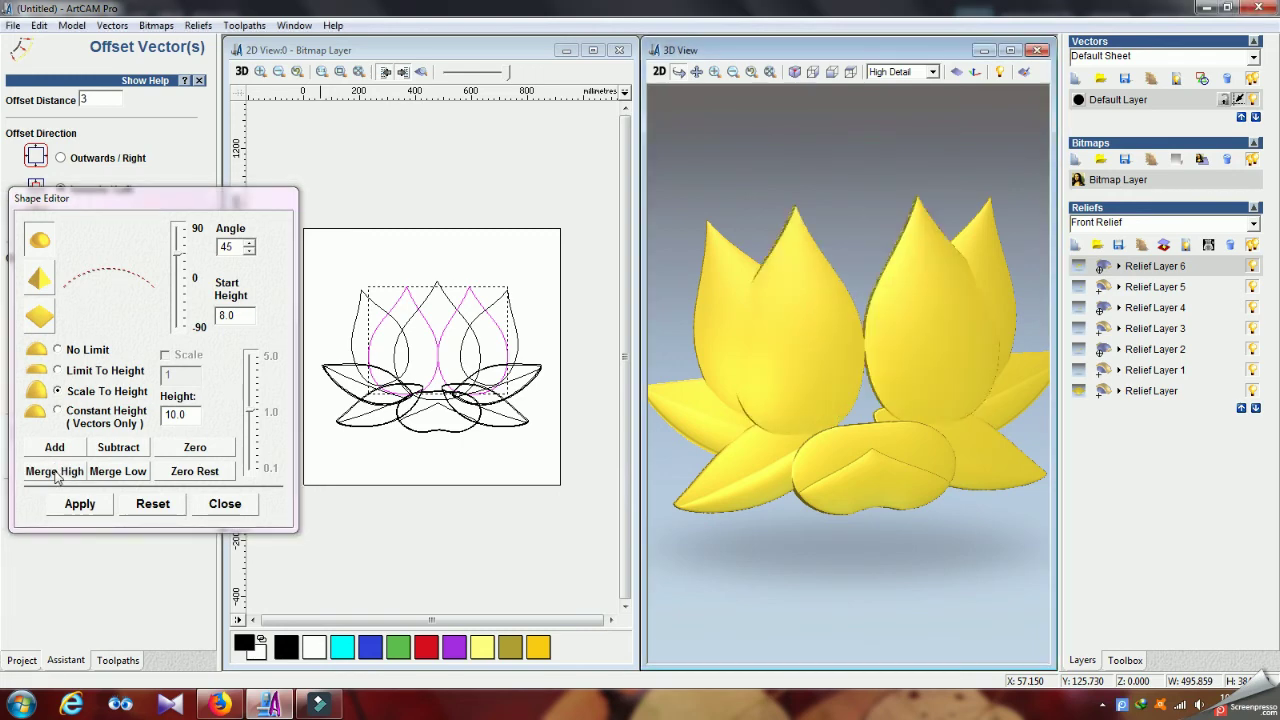
drag(854, 371, 779, 393)
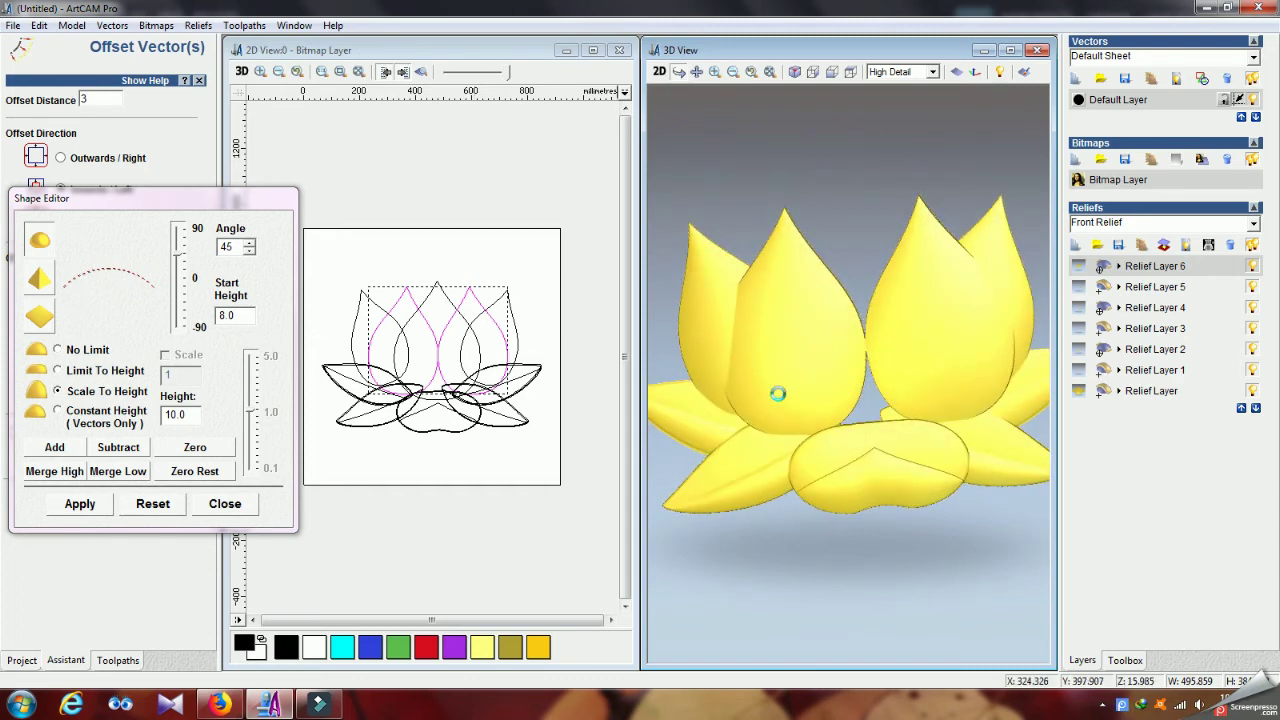
Step: Undo the dome, set the scaled height to 15 and try it on the selected petals with Add and then Merge High
click(204, 451)
double_click(189, 420)
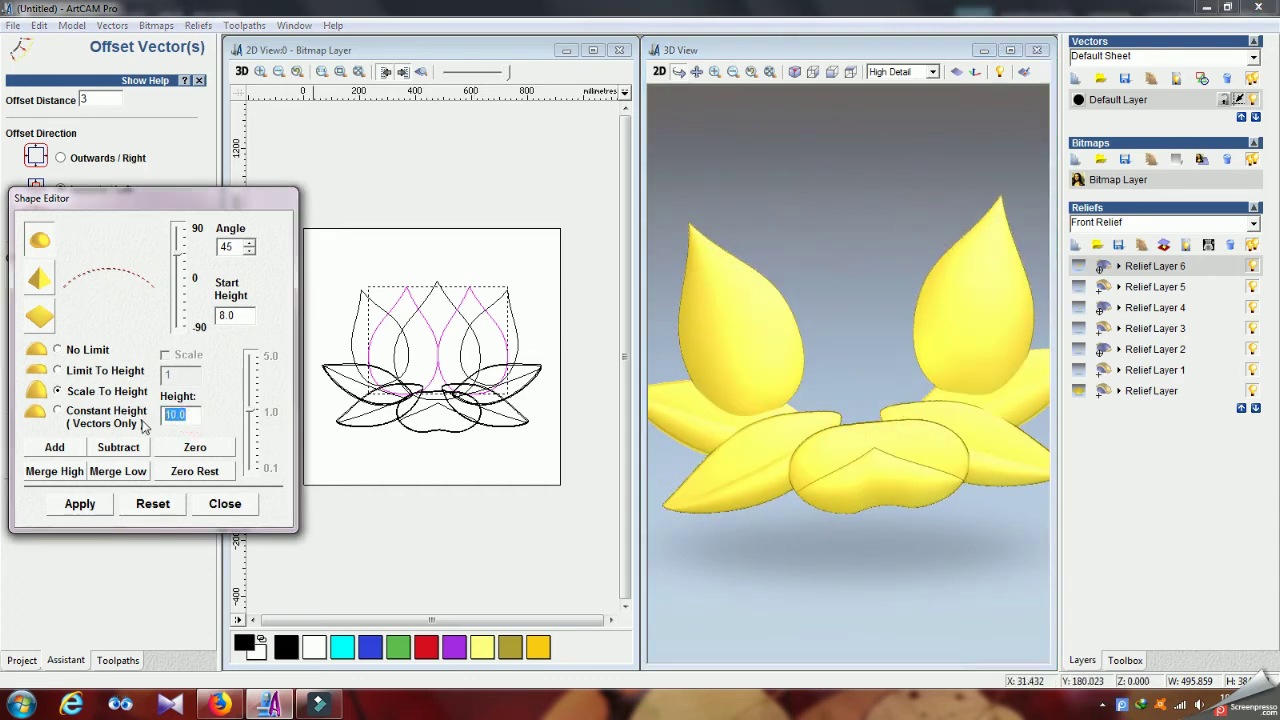
text(15)
click(86, 503)
click(62, 448)
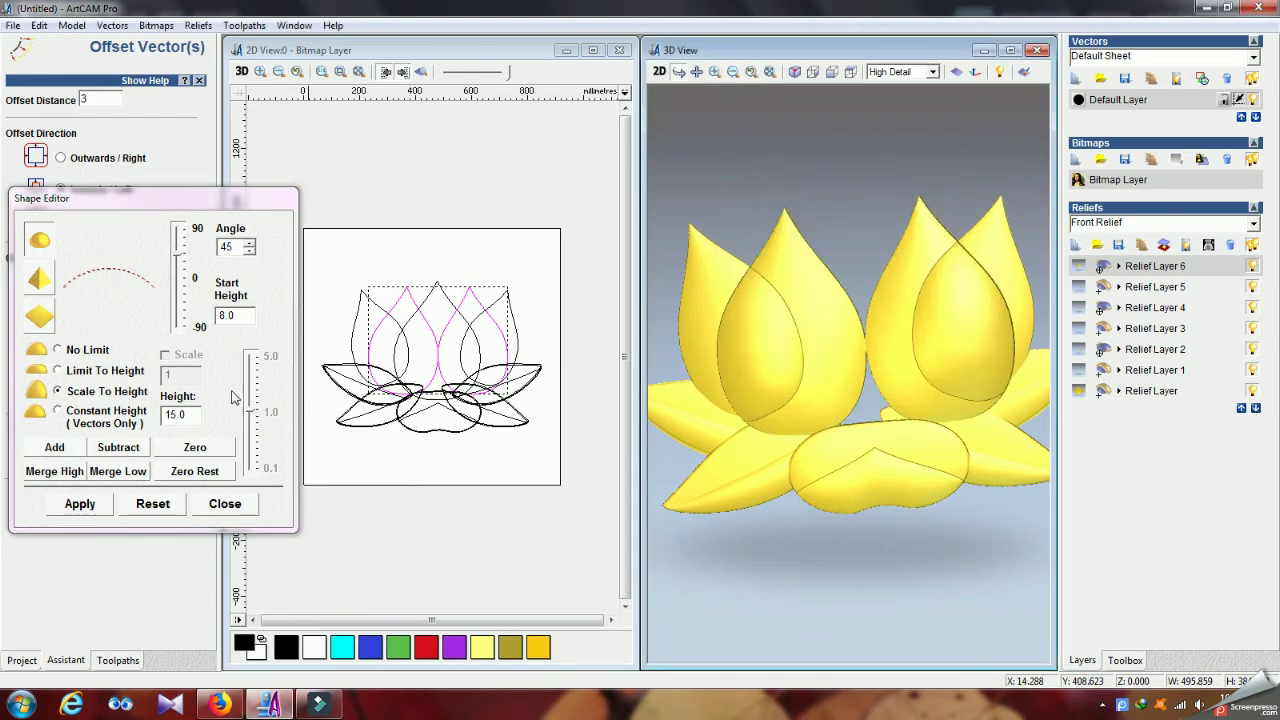
click(54, 471)
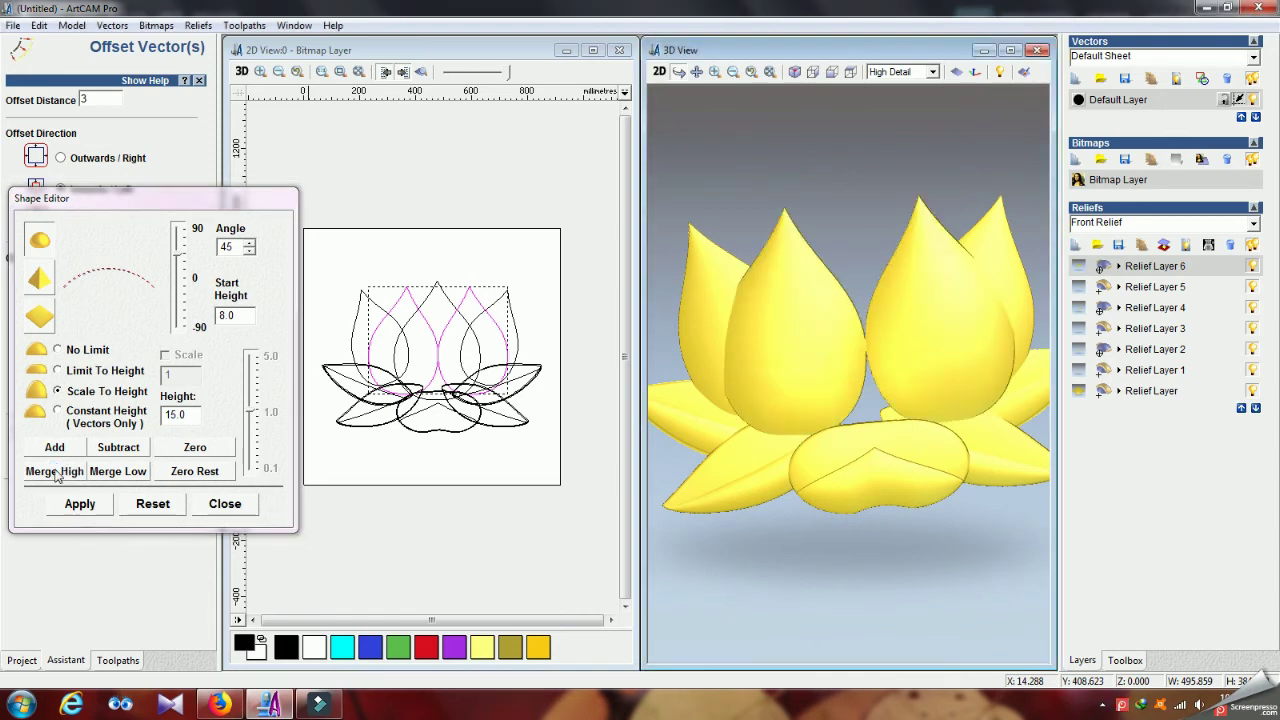
drag(783, 451, 855, 414)
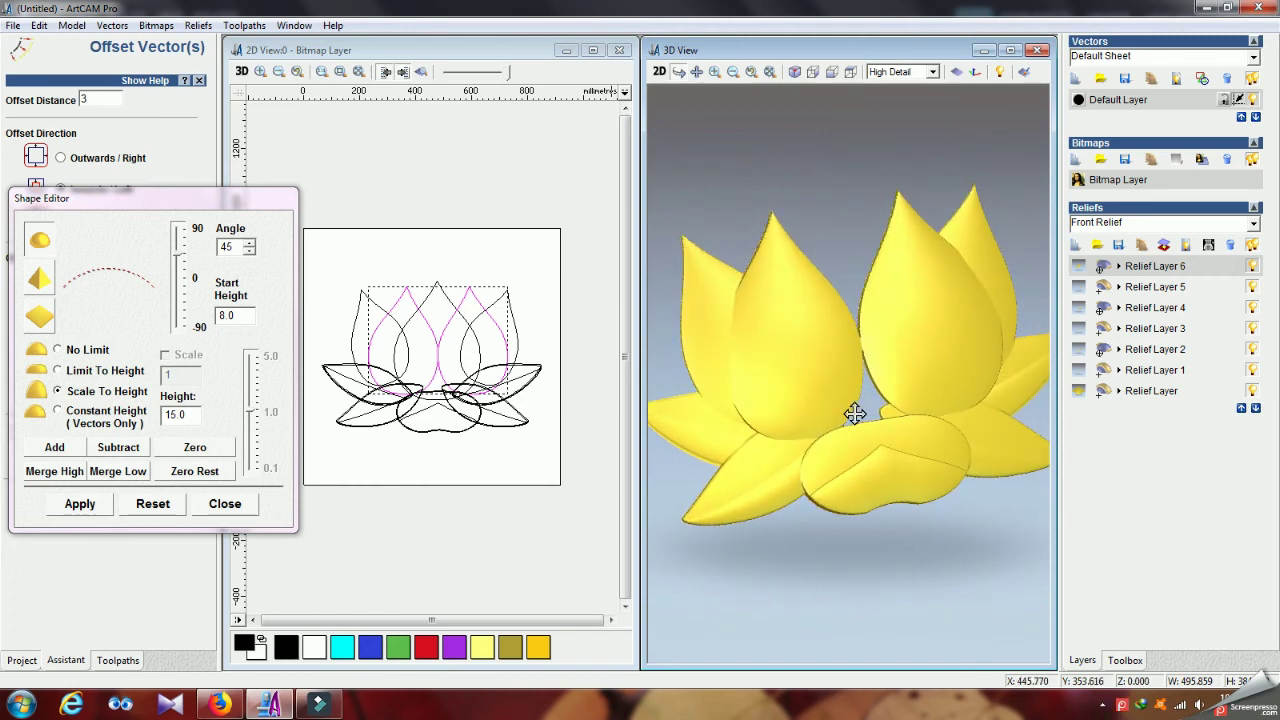
Step: Redo the two petals' dome with start height 10, trying Add and then replacing it with Merge High
double_click(237, 316)
text(10)
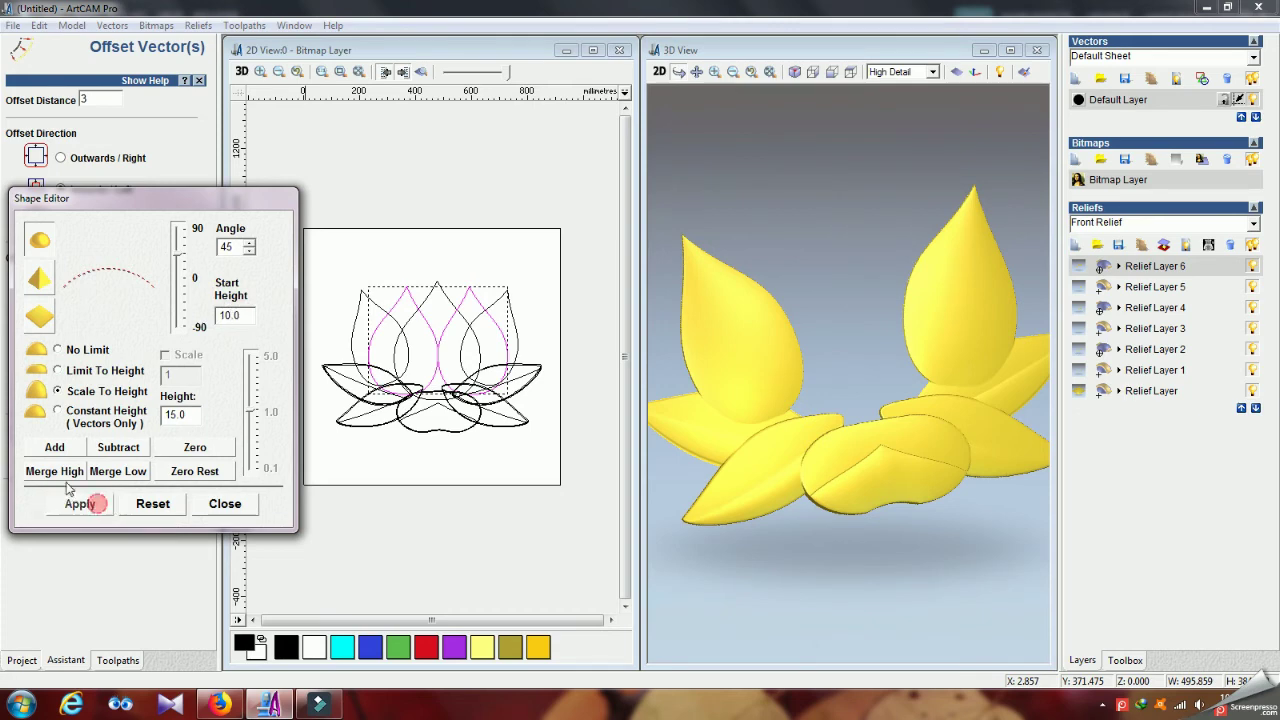
click(58, 448)
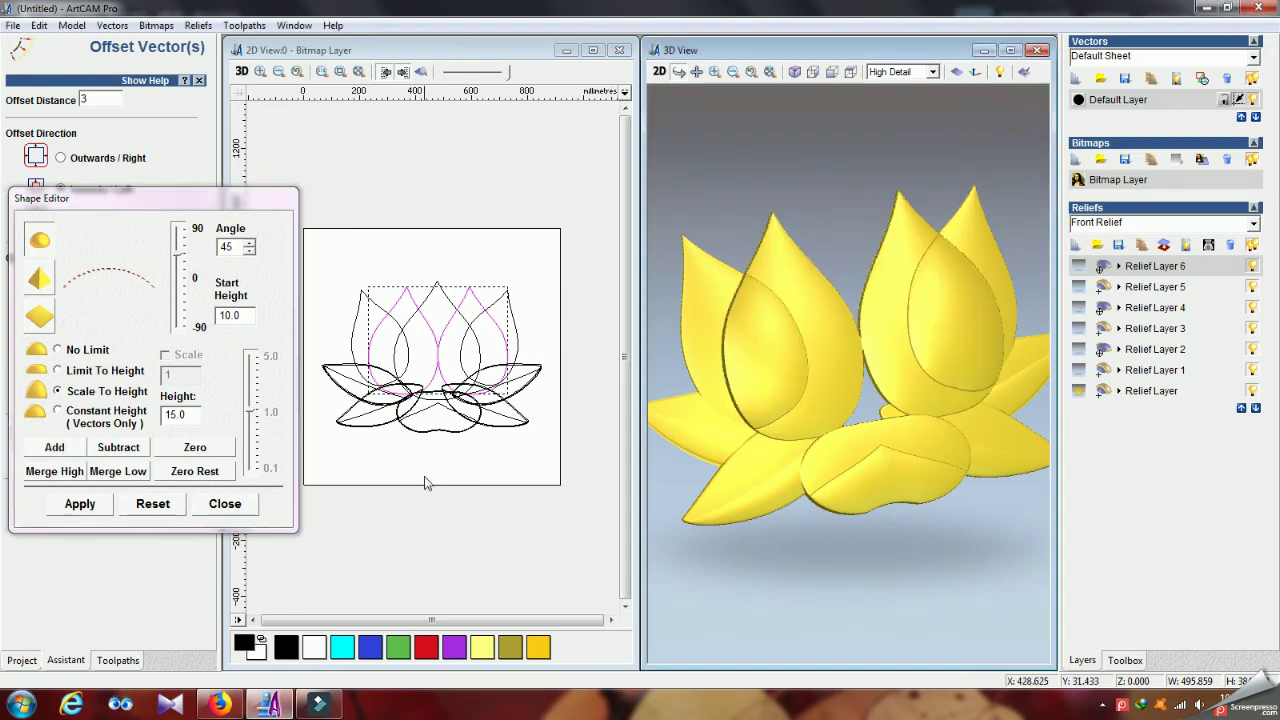
click(47, 476)
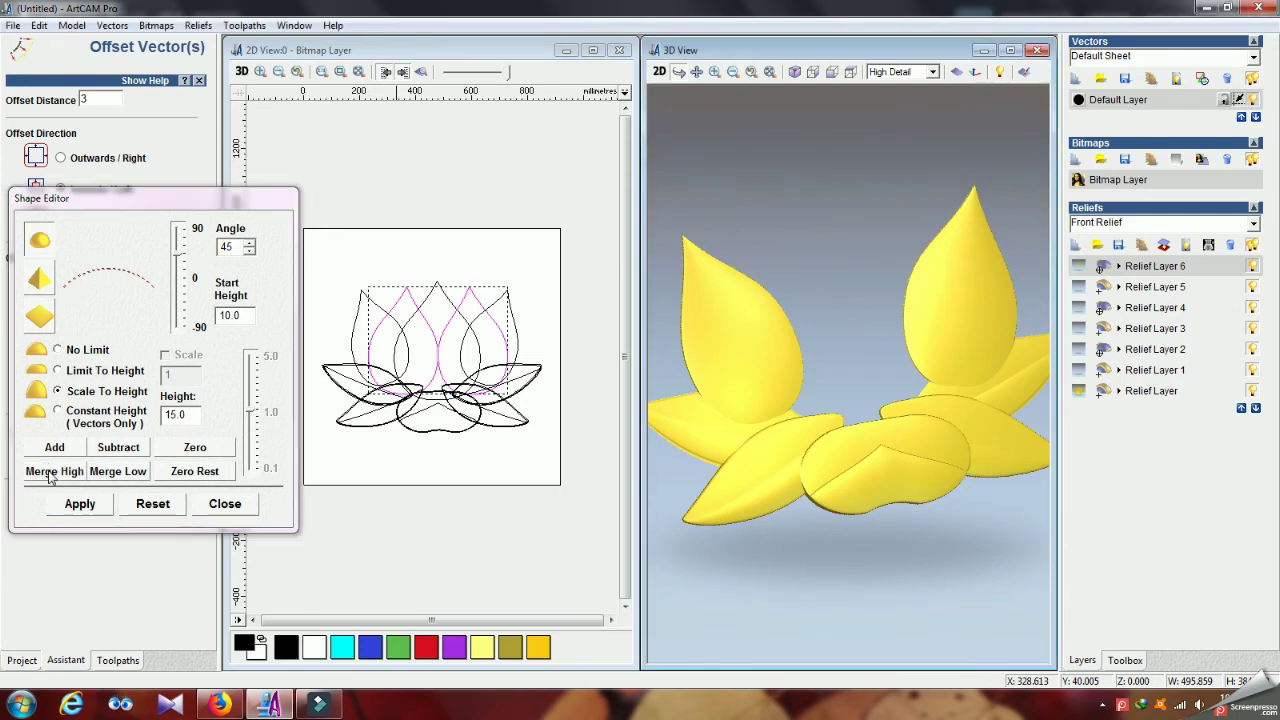
mouse_move(850, 320)
mouse_down()
mouse_move(829, 394)
mouse_move(743, 380)
mouse_move(874, 317)
mouse_move(843, 254)
mouse_move(820, 253)
mouse_move(832, 330)
mouse_up()
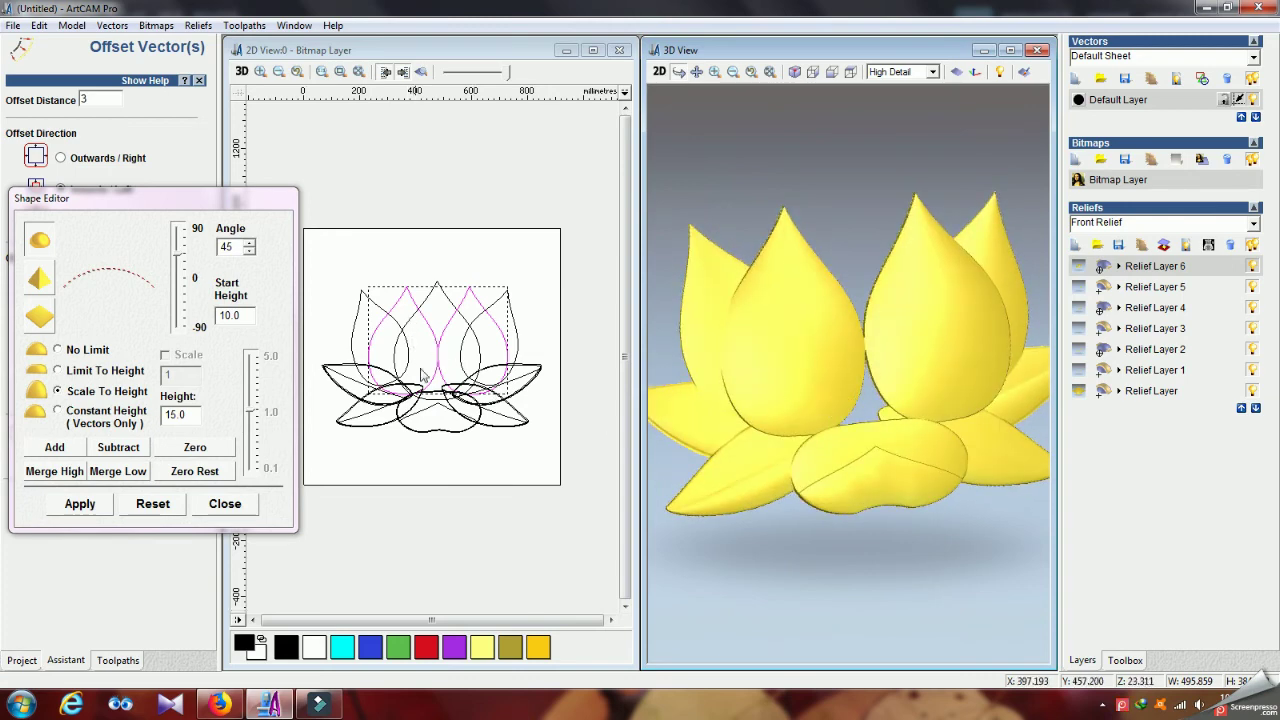
Step: Create a new relief layer above the petals' layer, then make Relief Layer 6 active again
click(1076, 247)
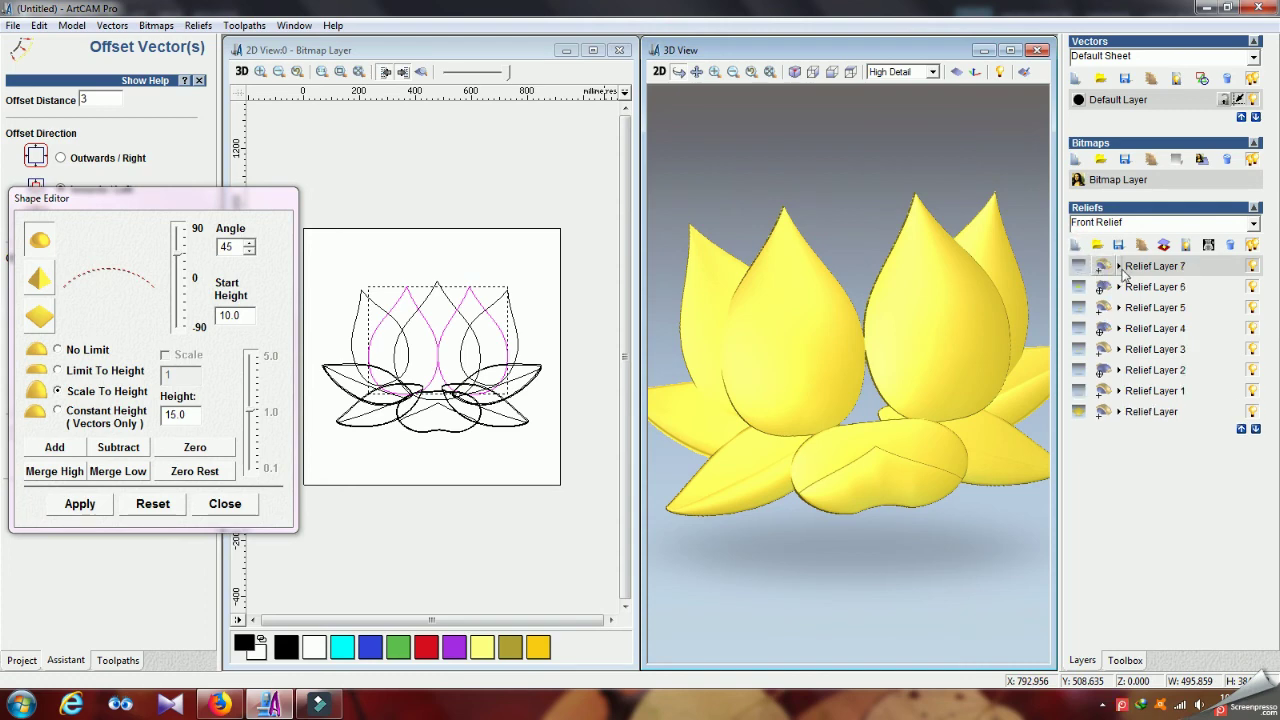
click(1166, 267)
drag(786, 380, 803, 360)
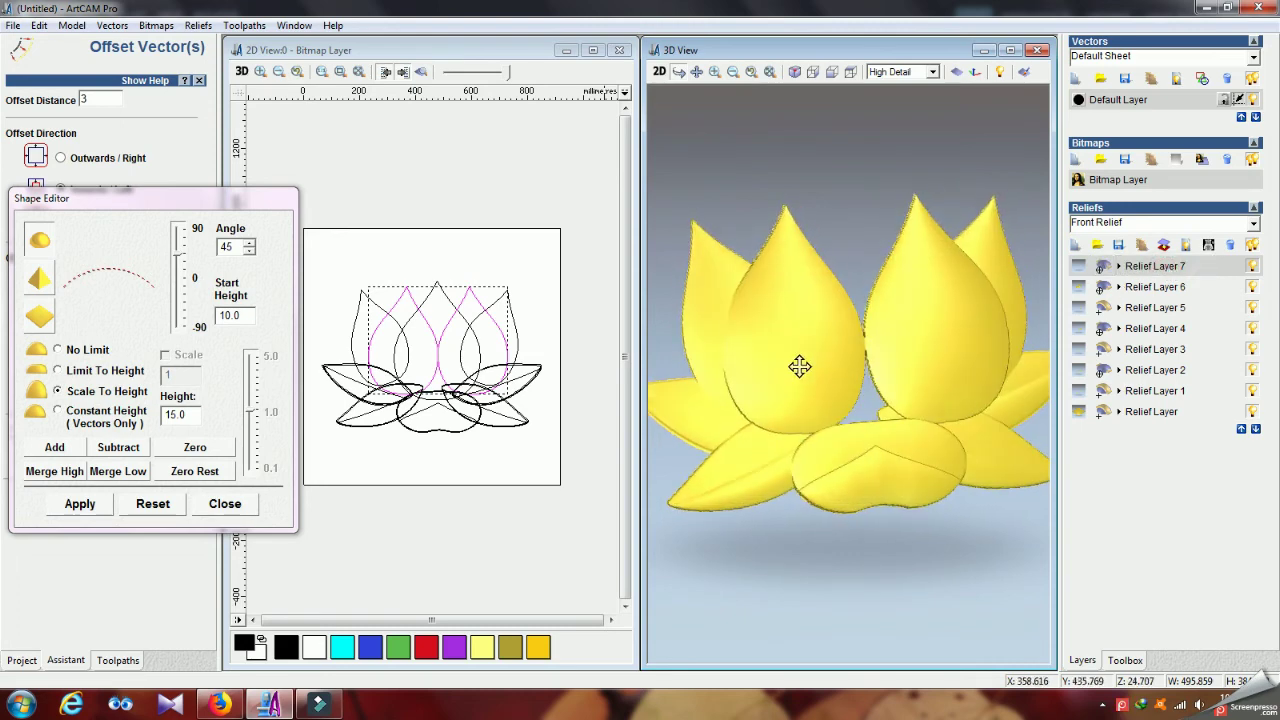
click(1153, 289)
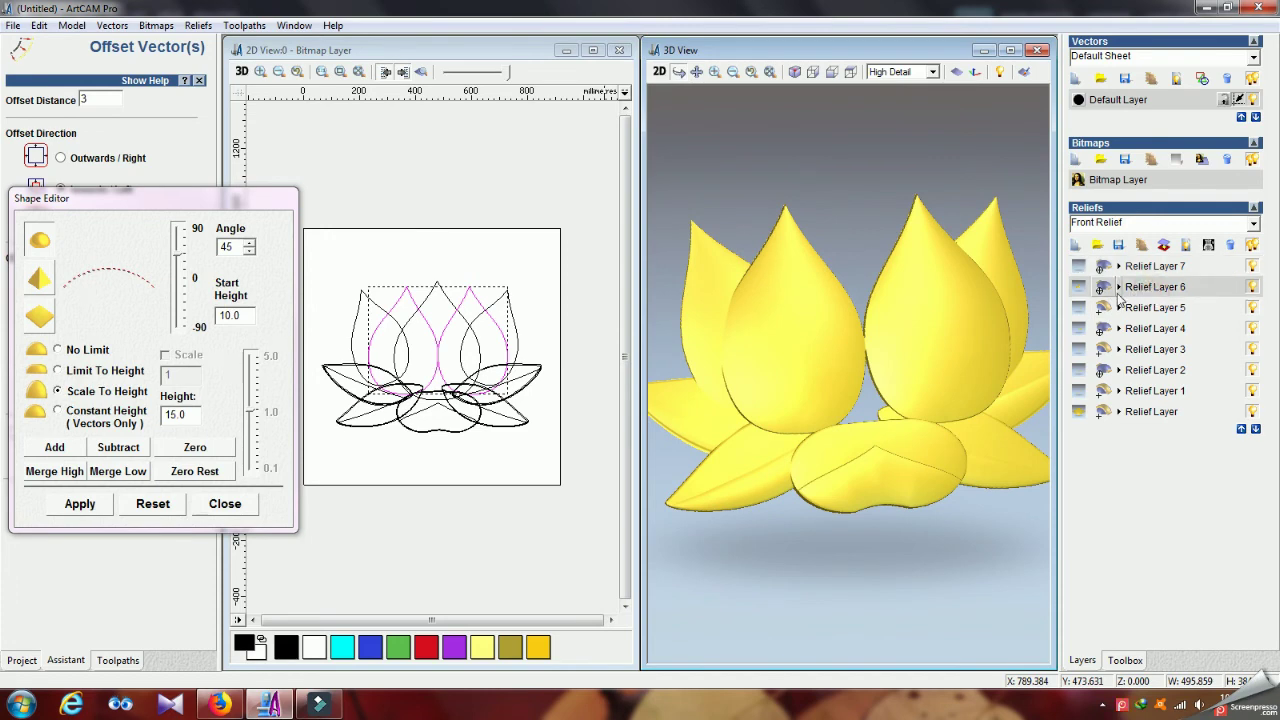
Step: Show the greyscale relief preview in the 2D view and close the Shape Editor and the offset tool
click(421, 72)
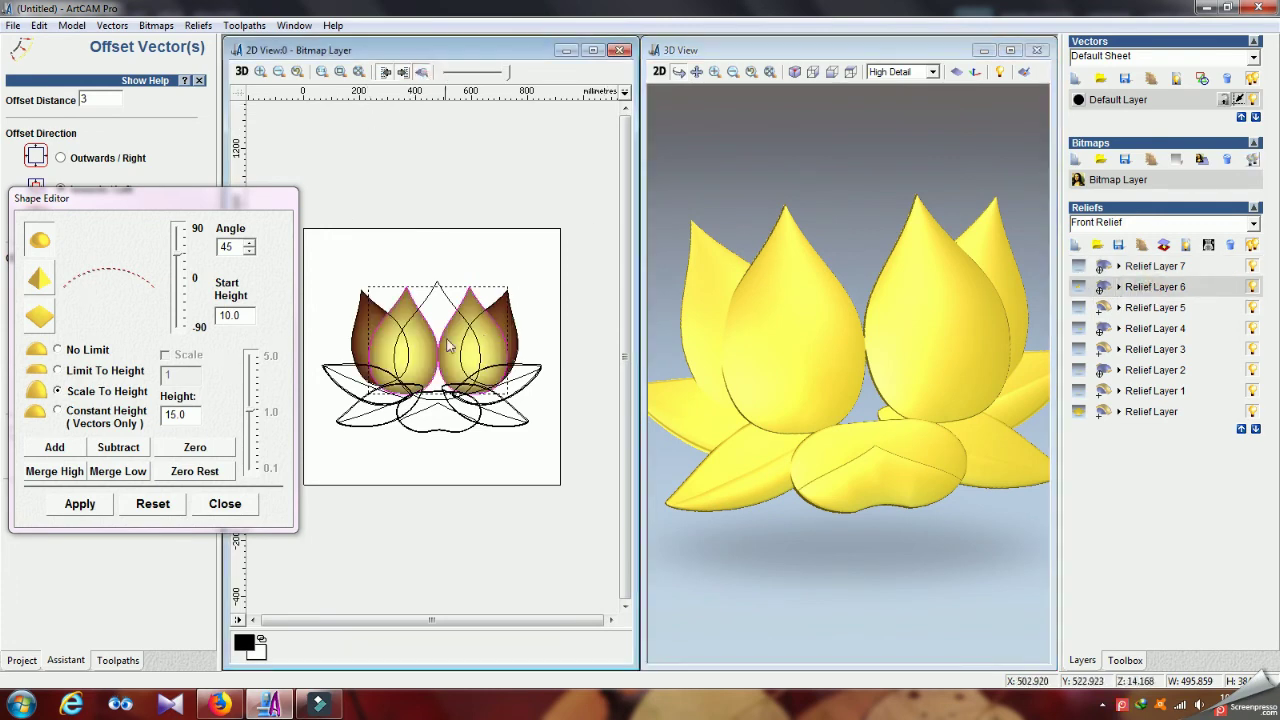
mouse_move(874, 370)
mouse_down()
mouse_move(866, 388)
mouse_move(880, 383)
mouse_up()
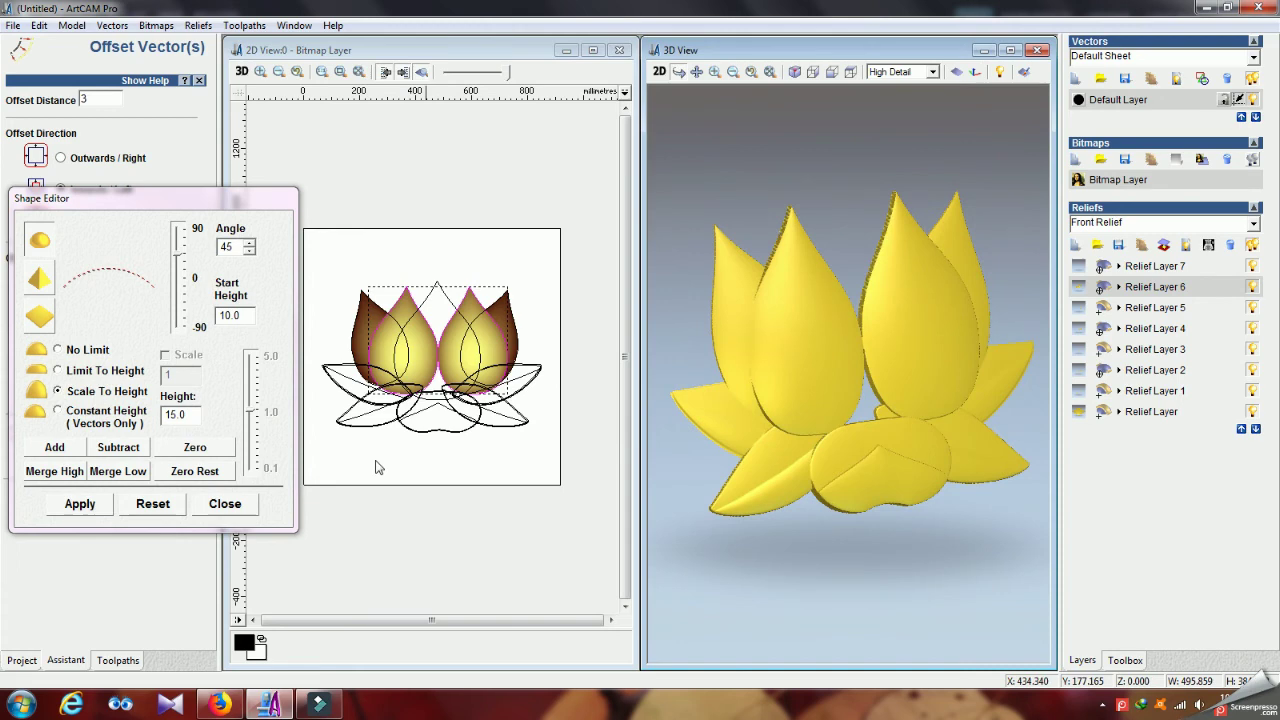
click(226, 503)
click(174, 494)
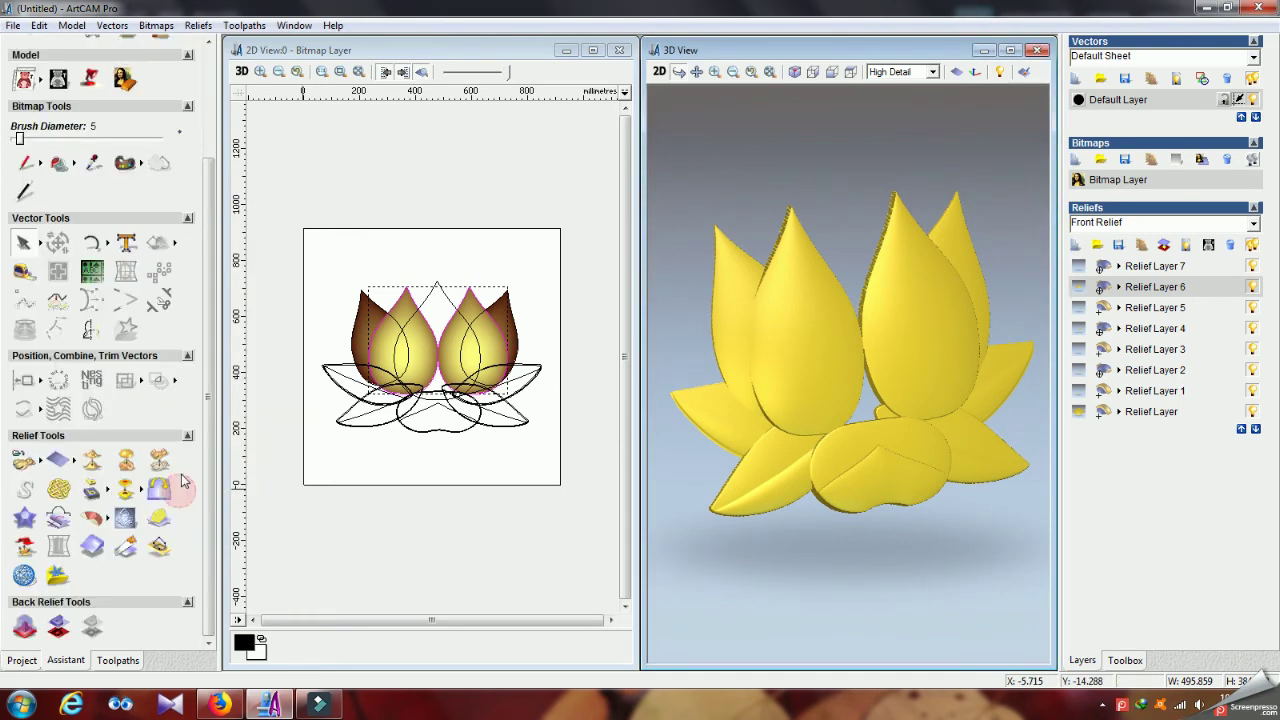
Step: Scale the whole of Relief Layer 6 to a relief height of 27 mm
click(159, 460)
double_click(561, 395)
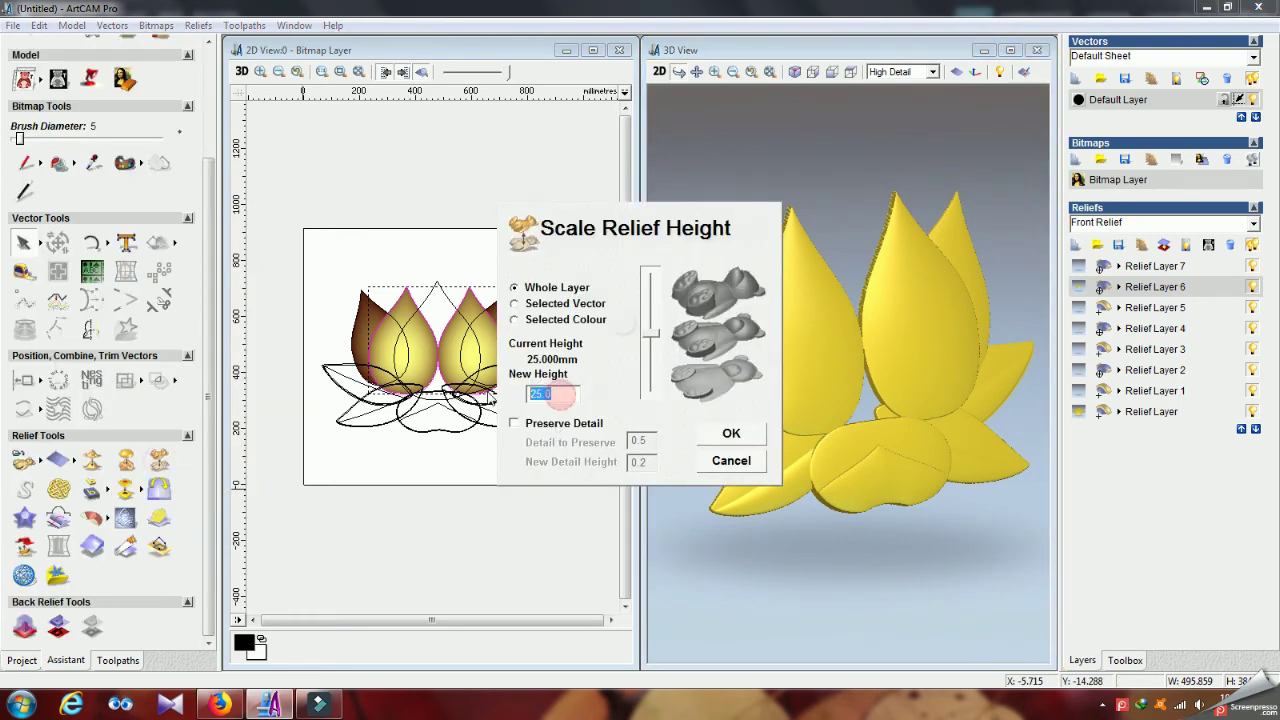
key(Return)
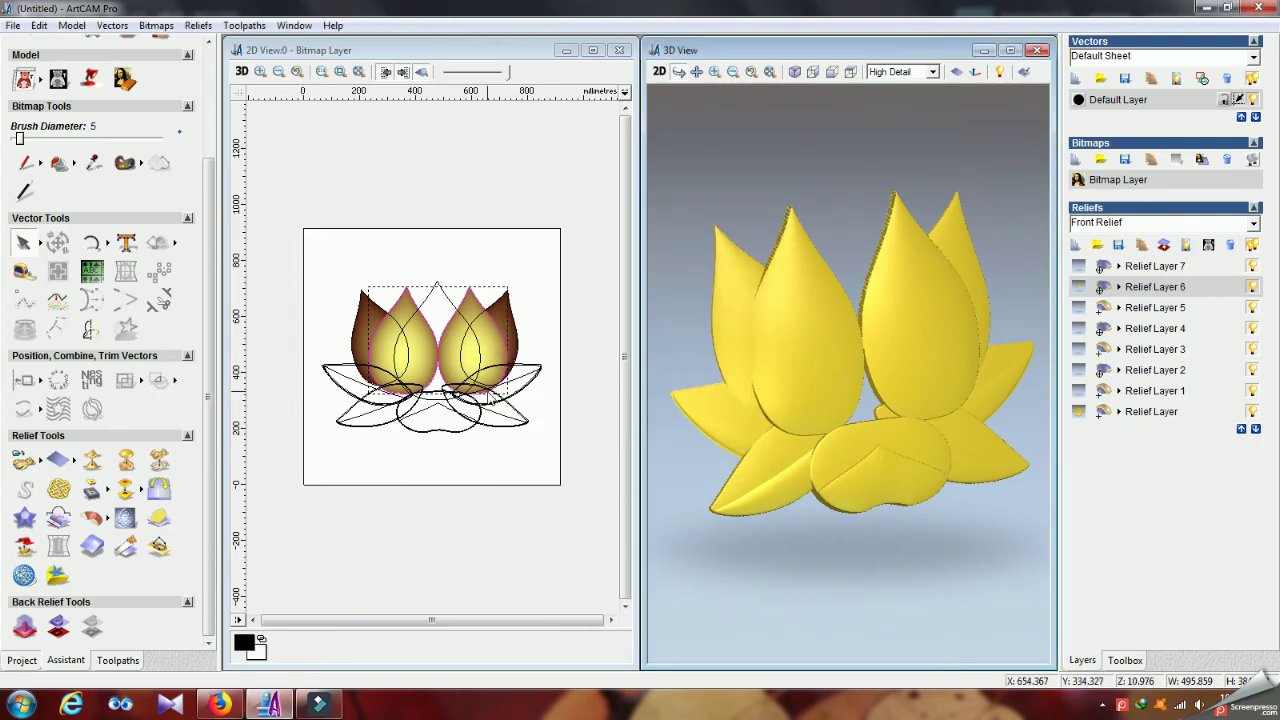
drag(803, 434, 920, 329)
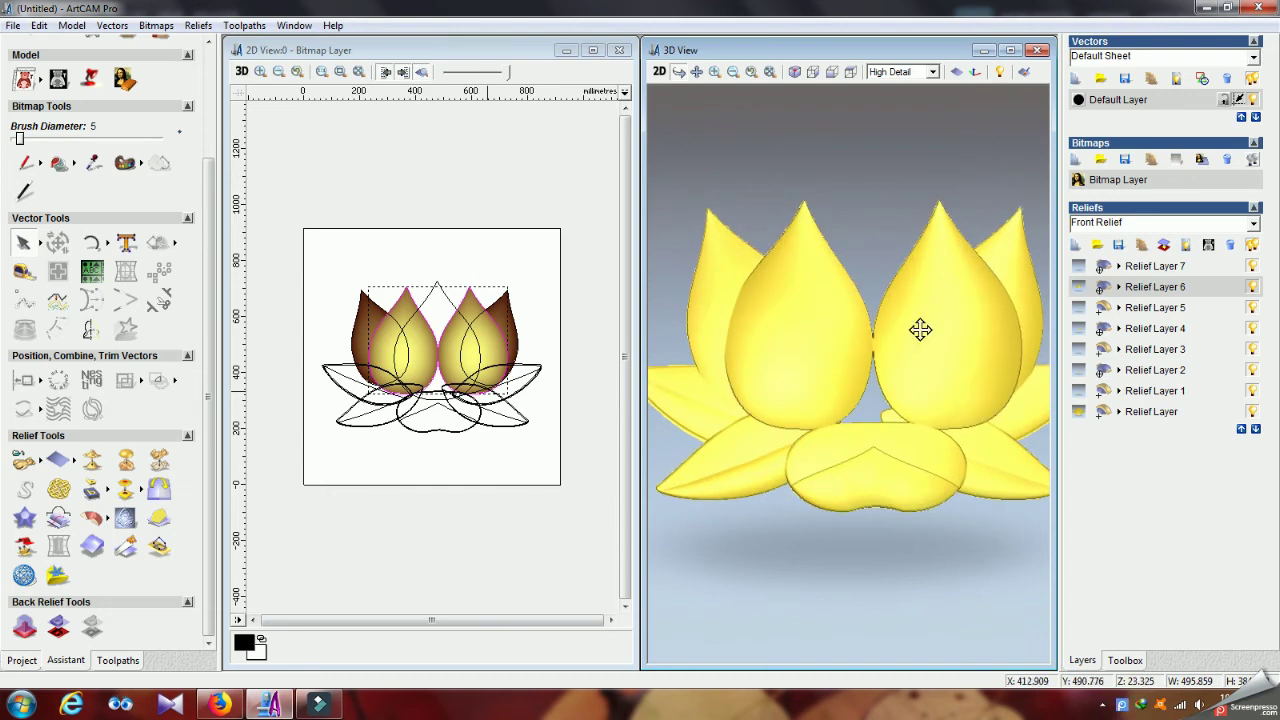
Step: Select the central petal's outline and check the height of Relief Layer 6 within it without scaling
click(1140, 266)
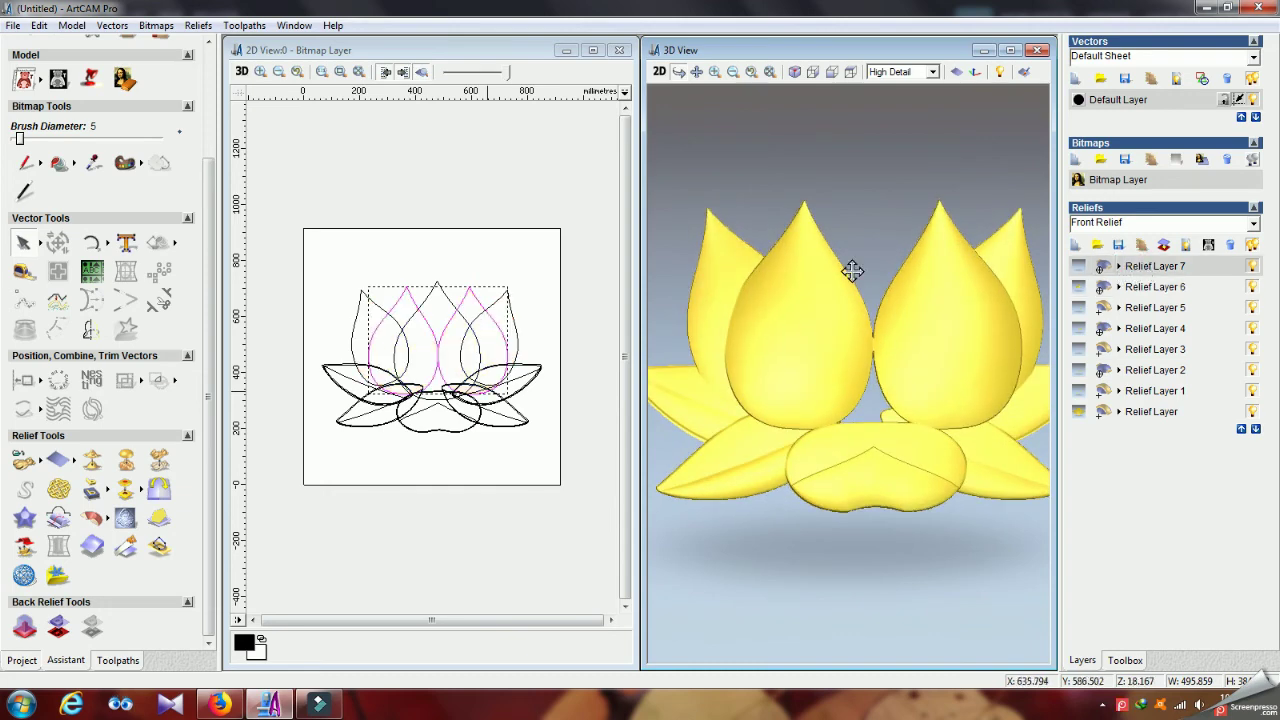
click(532, 244)
click(450, 310)
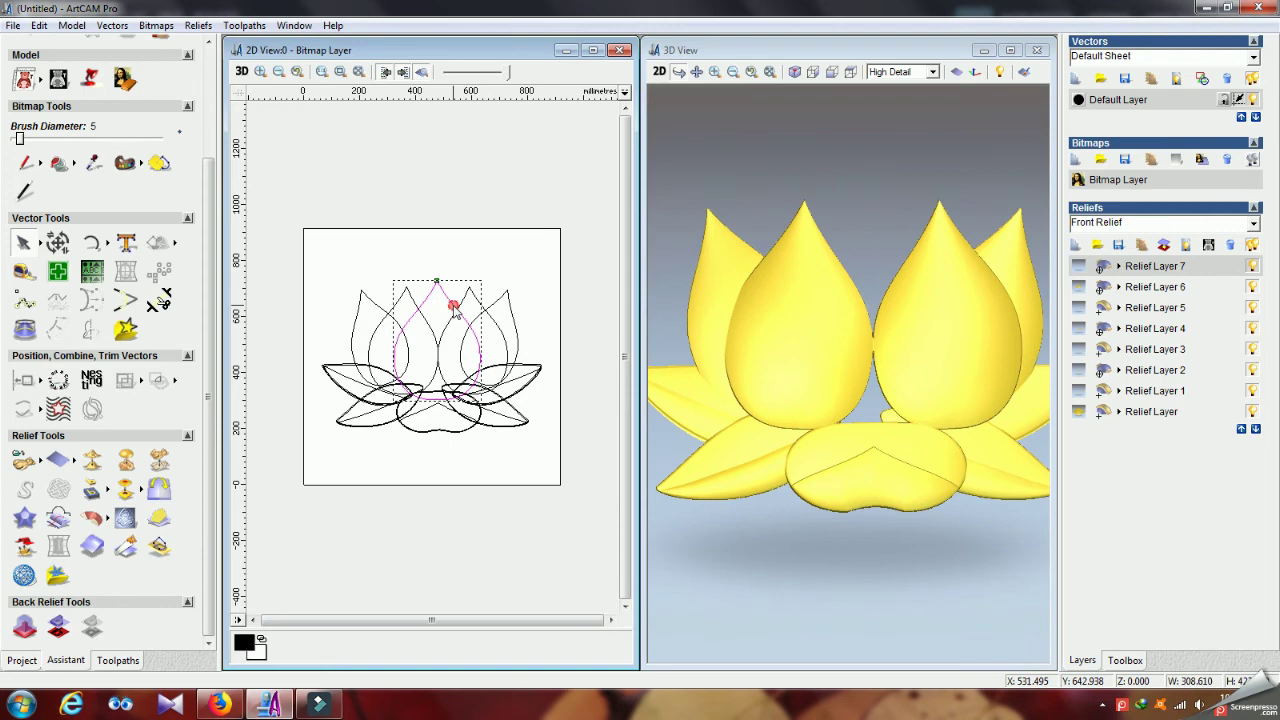
click(1170, 289)
click(159, 460)
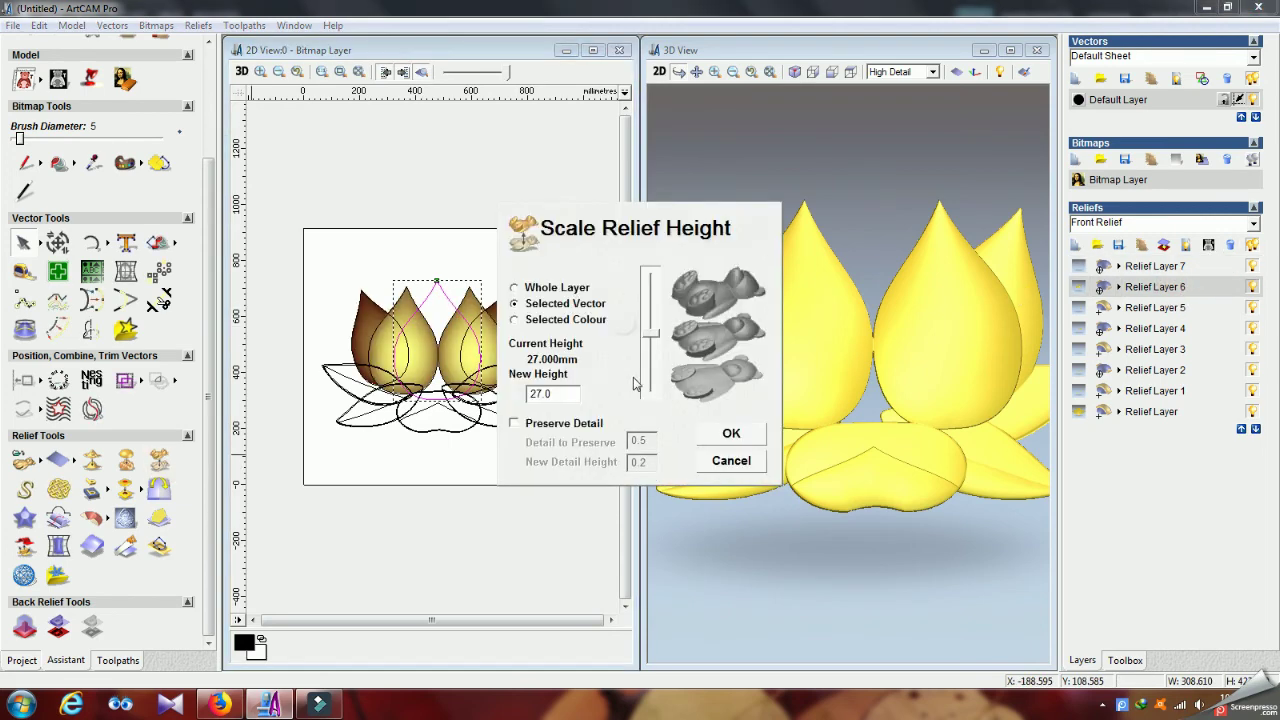
click(728, 464)
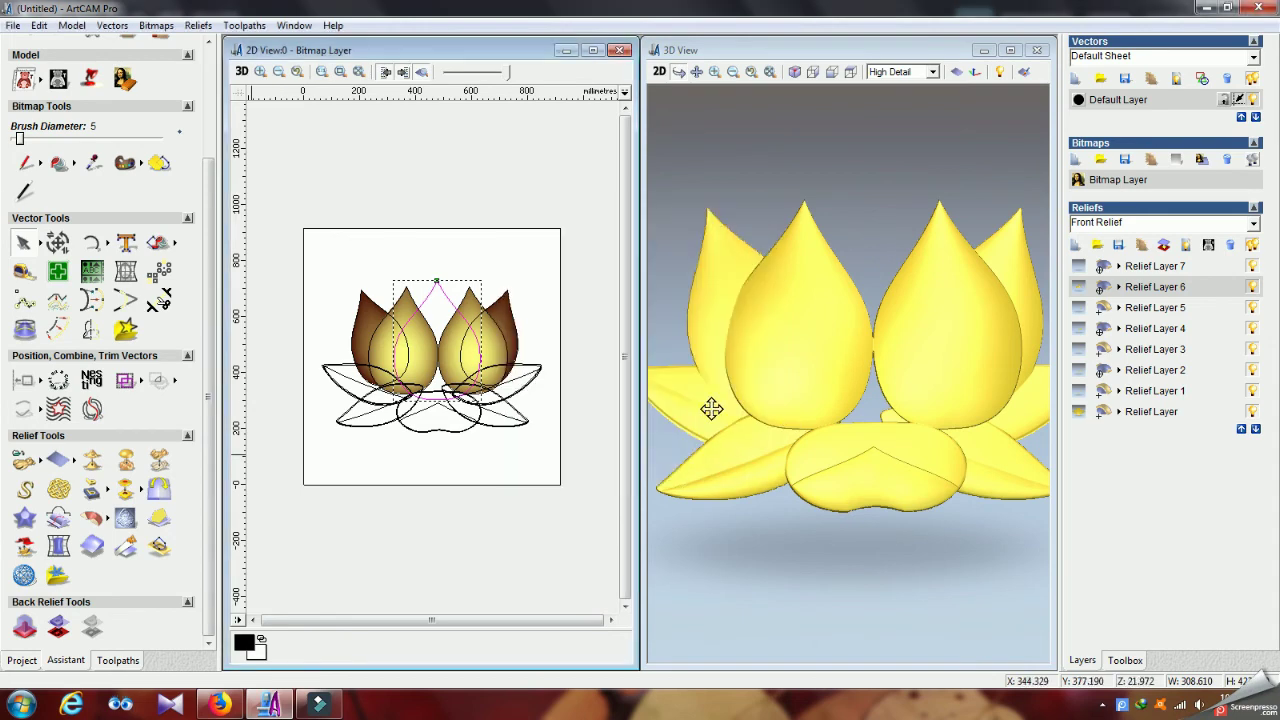
Step: Set the central petal's shape to a round dome with start height 12, scaled to height 17, and apply the settings
click(72, 26)
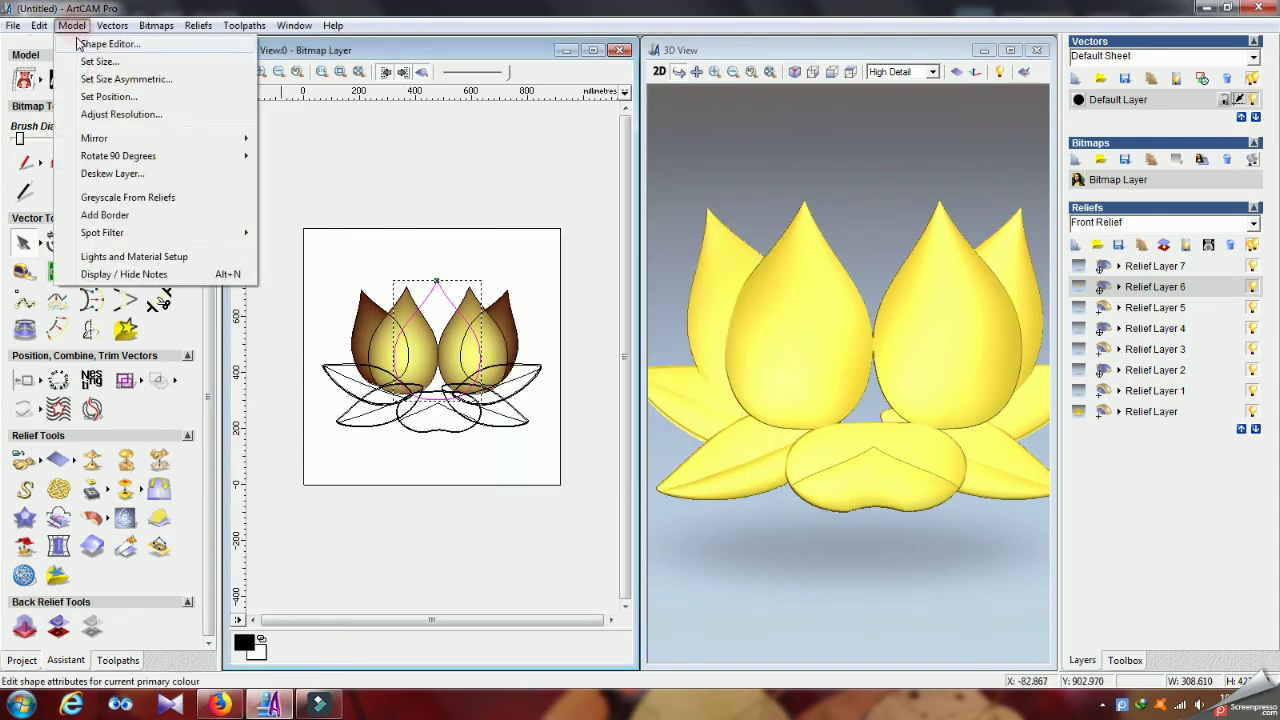
click(80, 45)
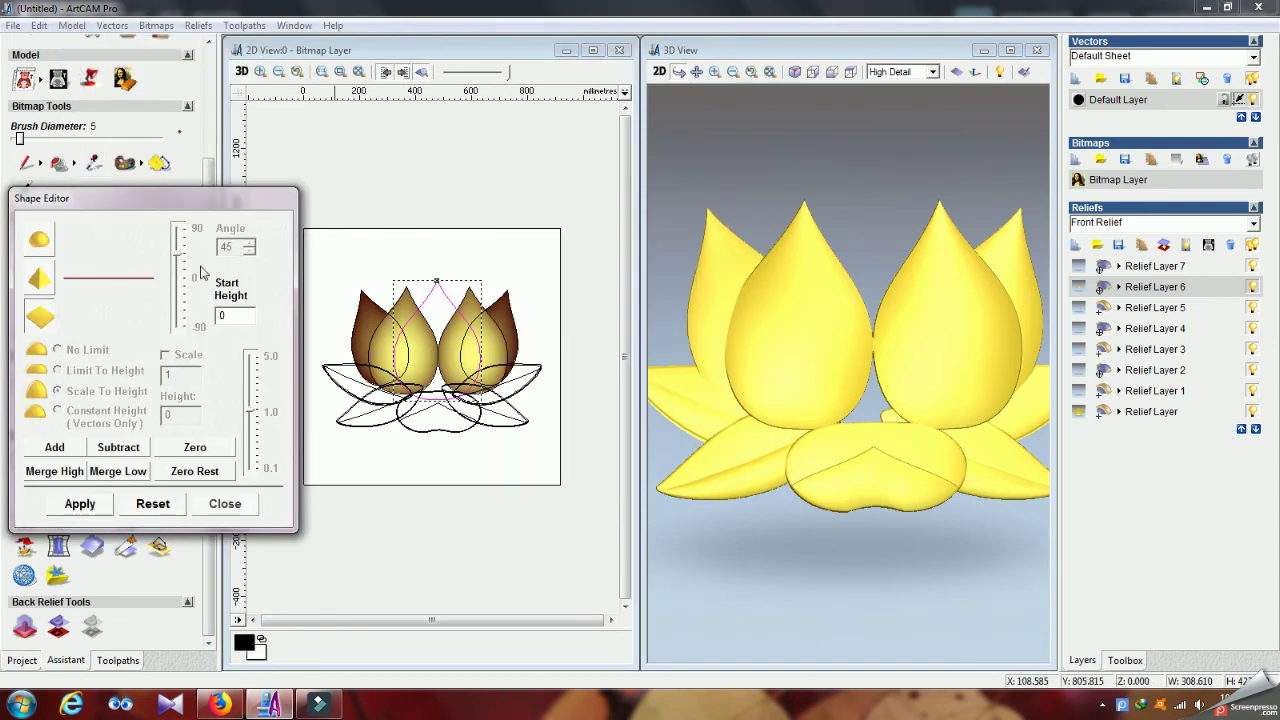
double_click(248, 314)
click(40, 240)
click(57, 391)
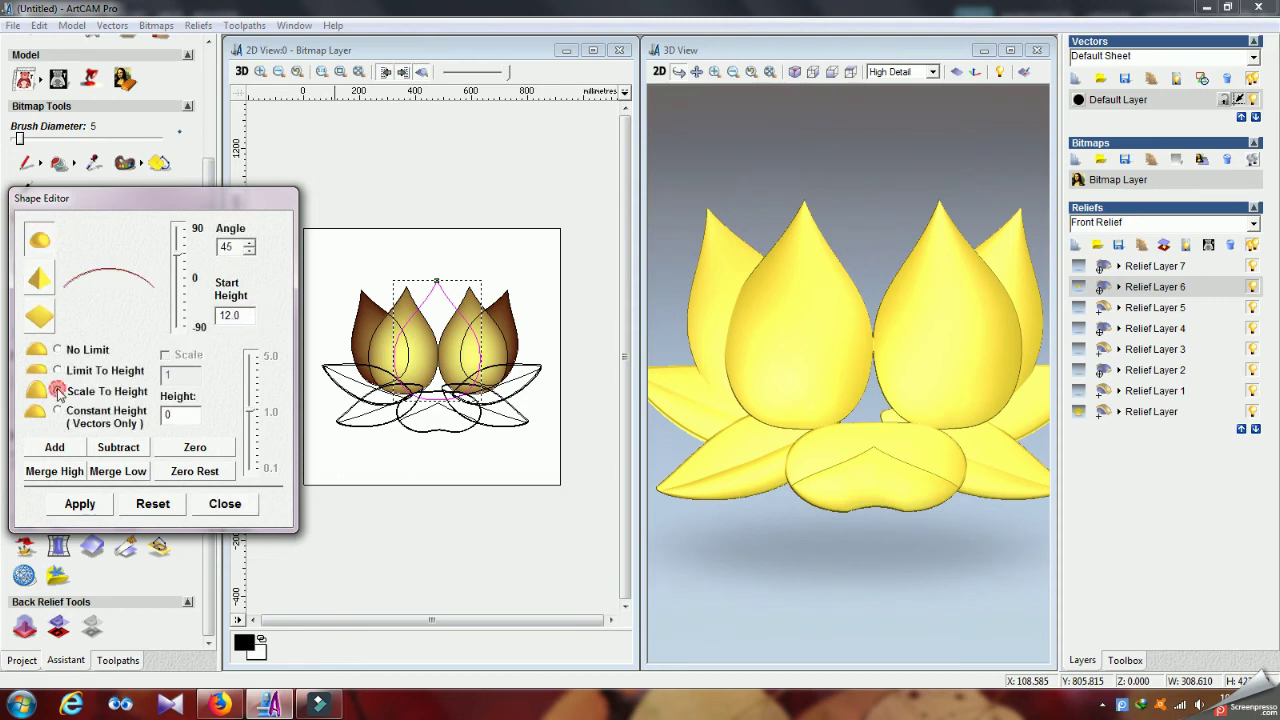
double_click(181, 417)
click(80, 504)
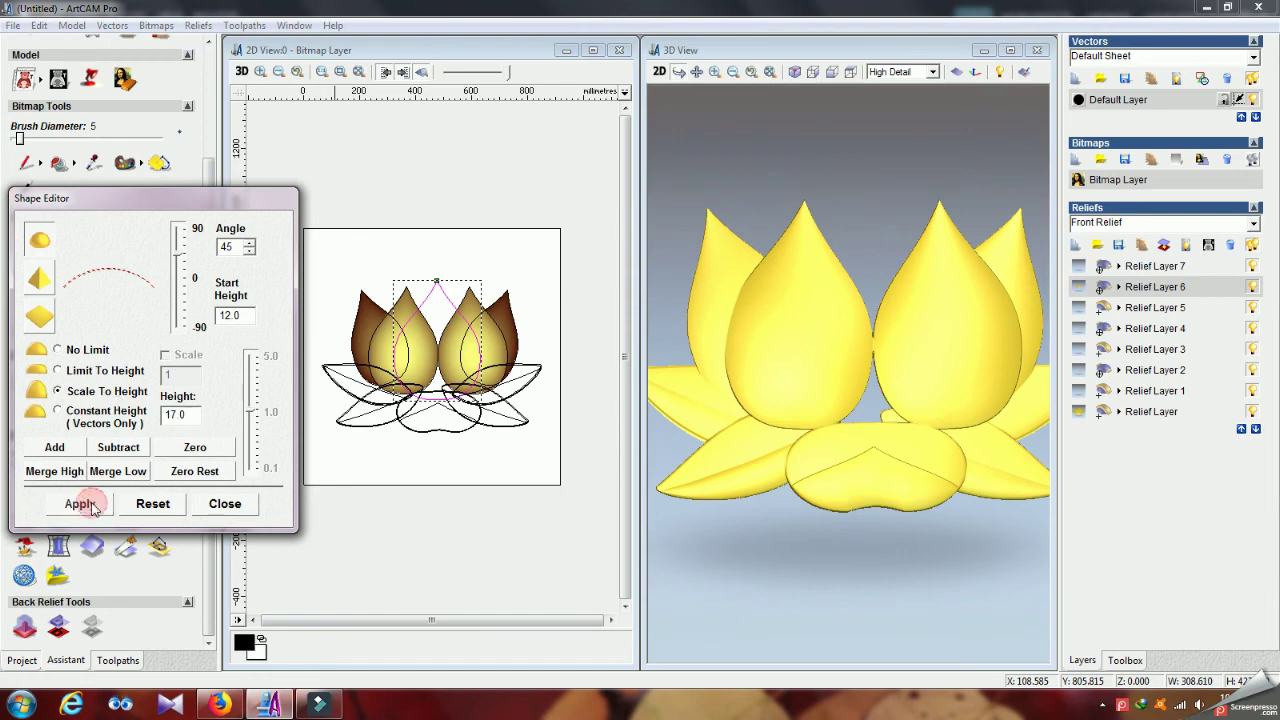
Step: Make Relief Layer 7 active and add the central petal's dome to it
click(1140, 268)
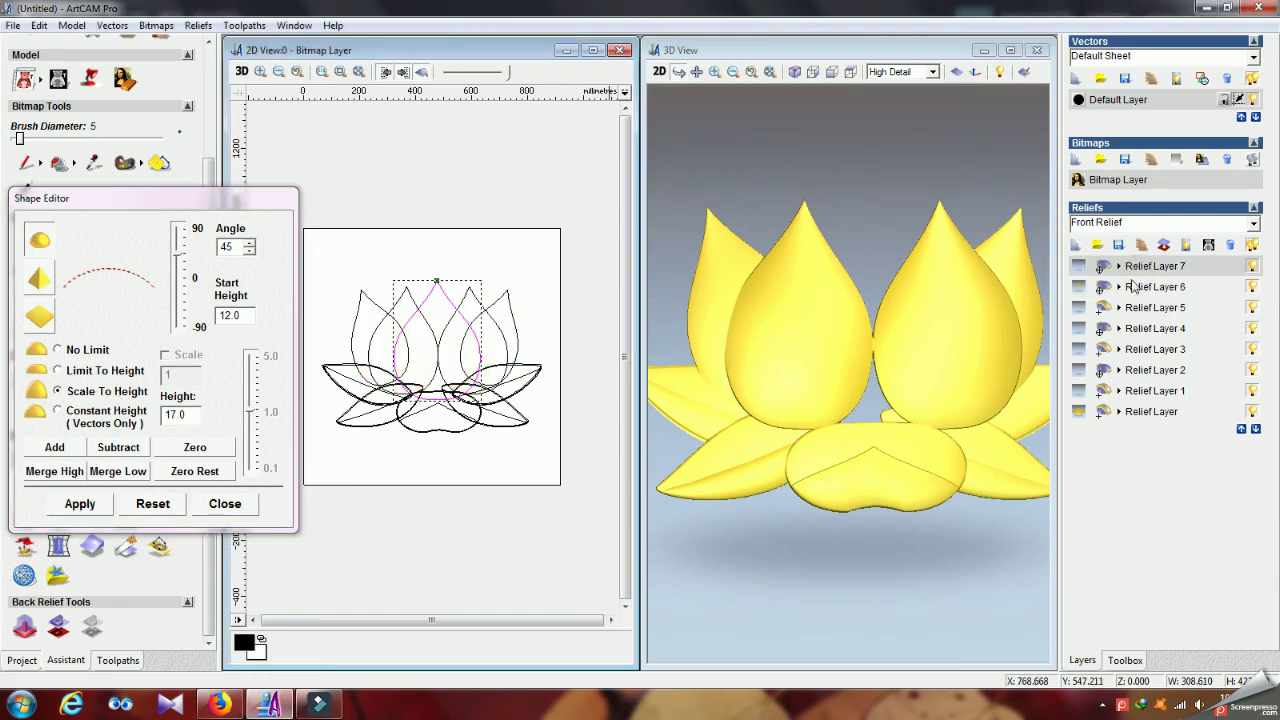
click(55, 448)
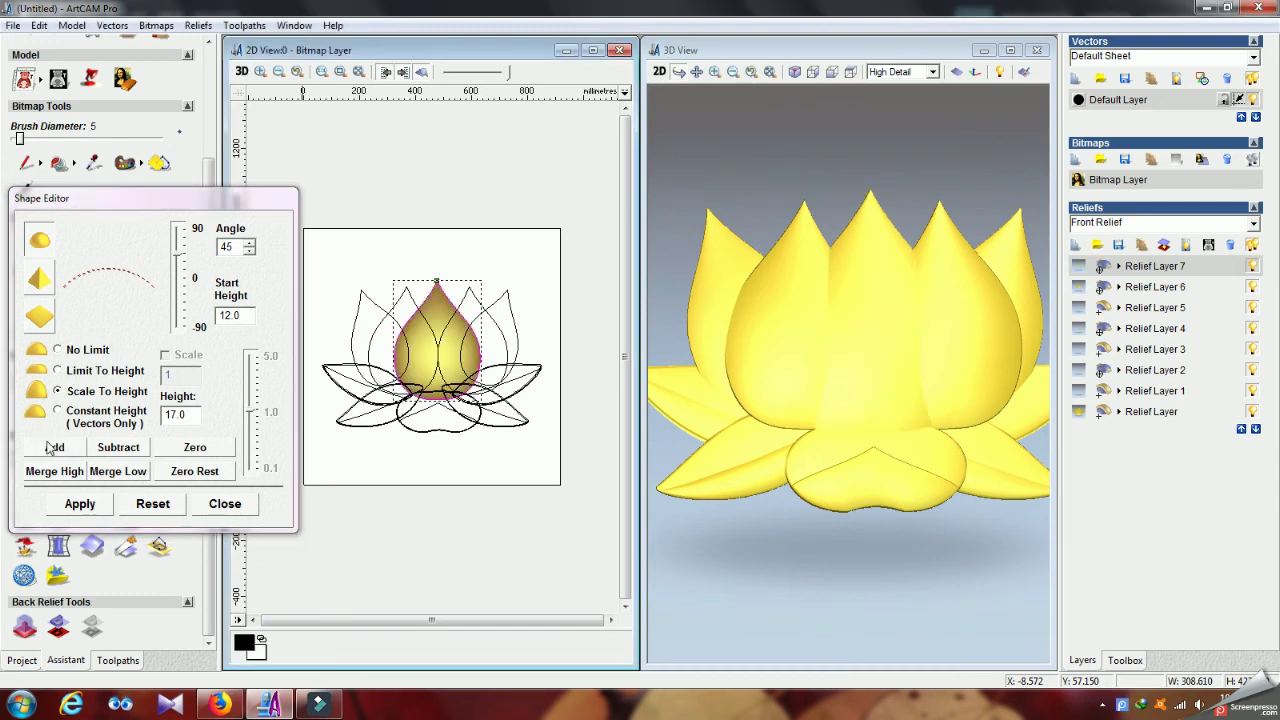
mouse_move(857, 371)
mouse_down()
mouse_move(963, 491)
mouse_move(1020, 425)
mouse_move(951, 423)
mouse_move(923, 406)
mouse_up()
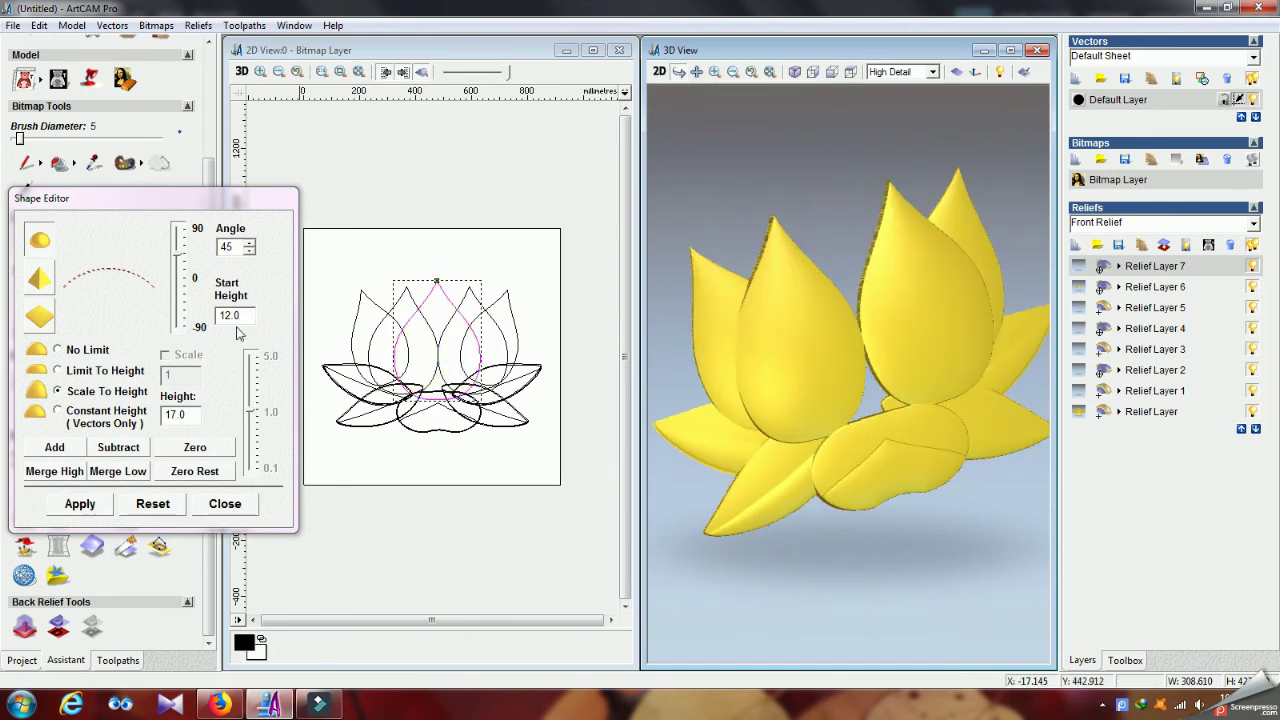
Step: Set the dome's start height to 15, try adding it to Relief Layer 7, and undo it
double_click(200, 414)
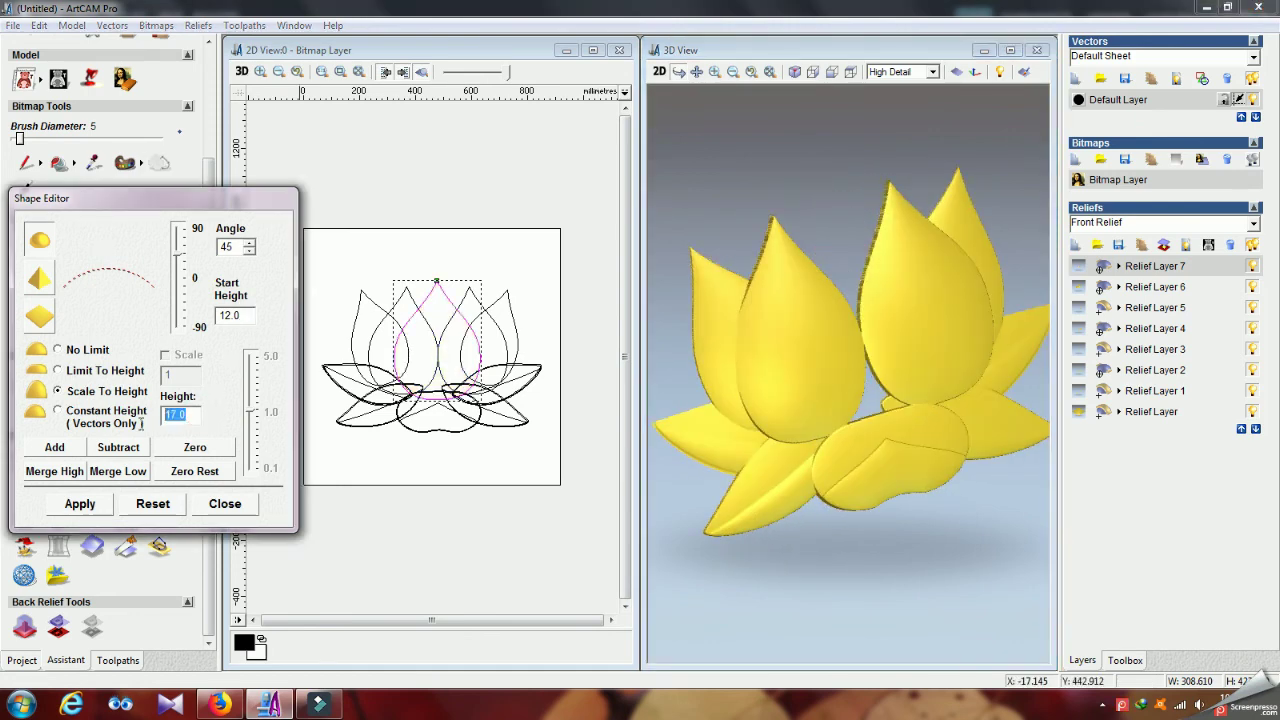
double_click(245, 315)
text(15)
click(80, 504)
click(55, 447)
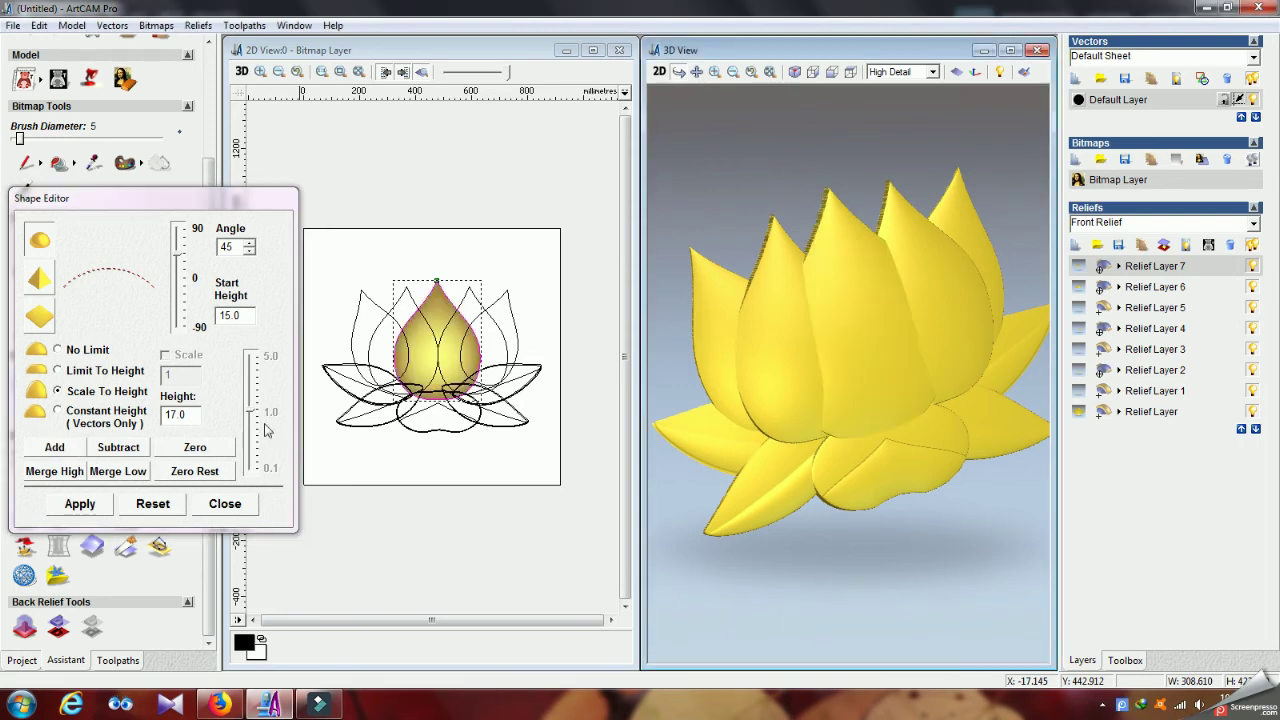
key(ctrl+z)
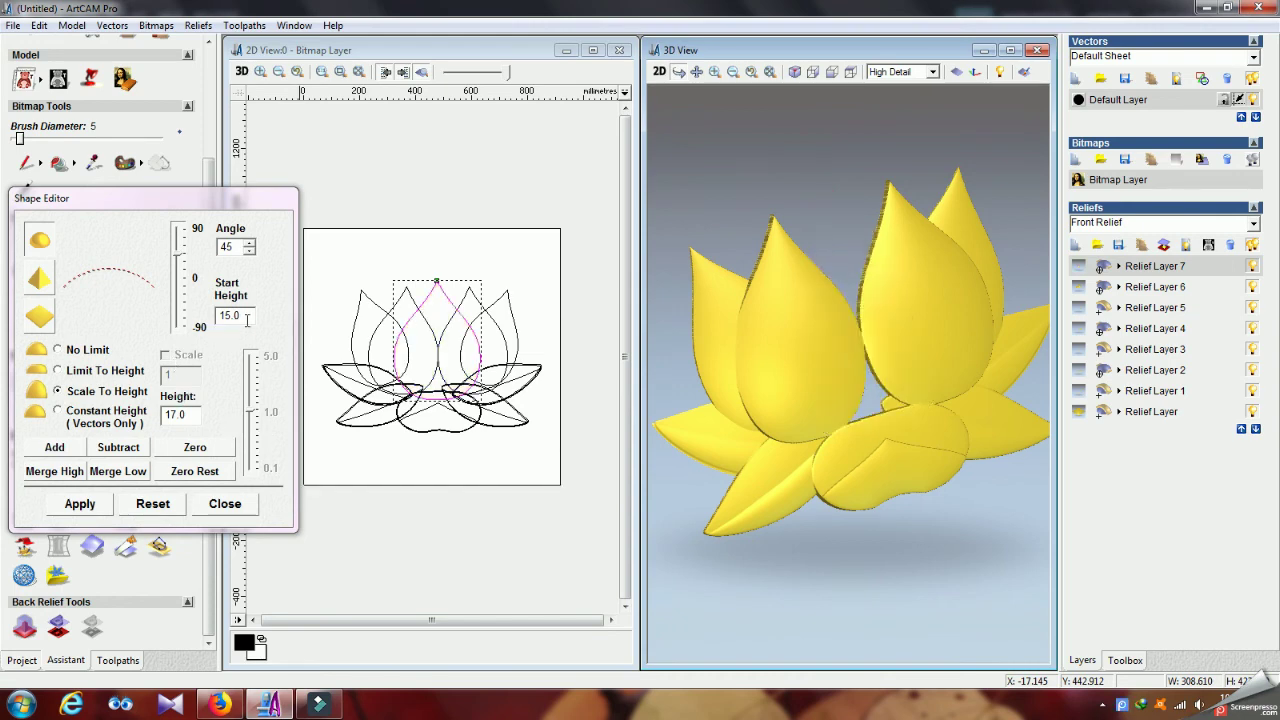
Step: Try adding the central petal's dome with start height 20, inspect it in 3D, and undo it
click(181, 289)
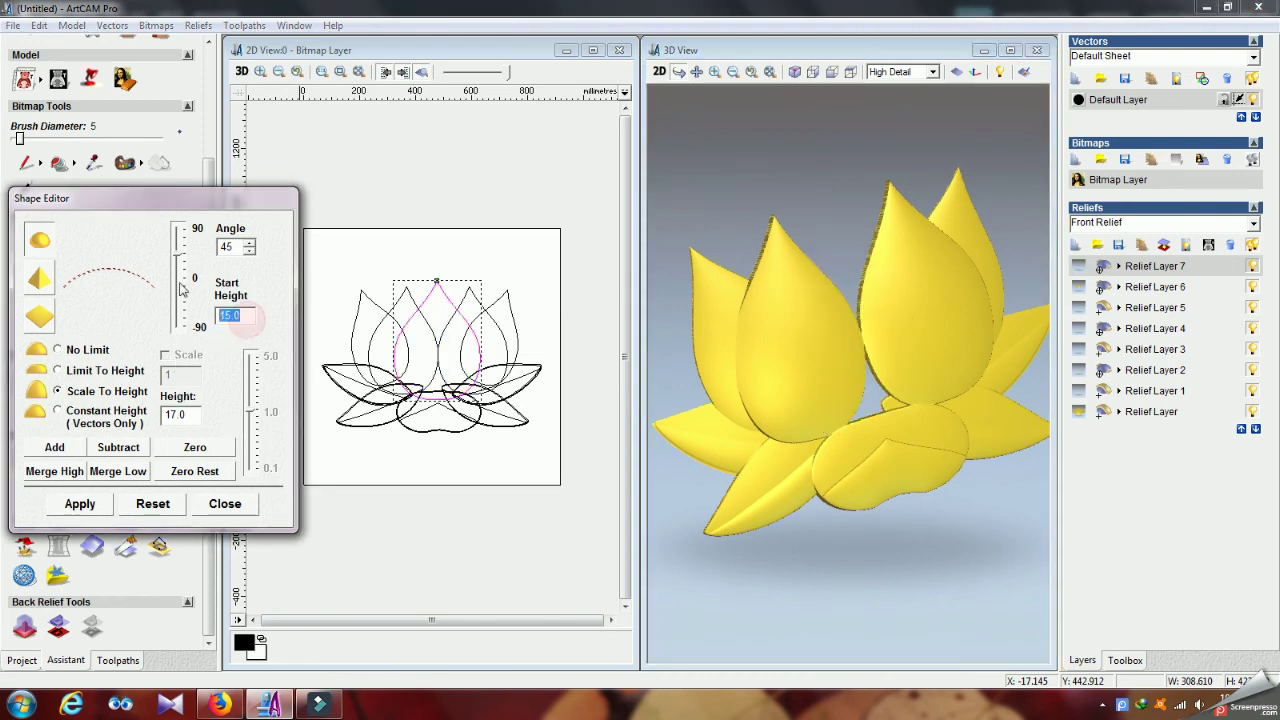
click(80, 504)
click(57, 447)
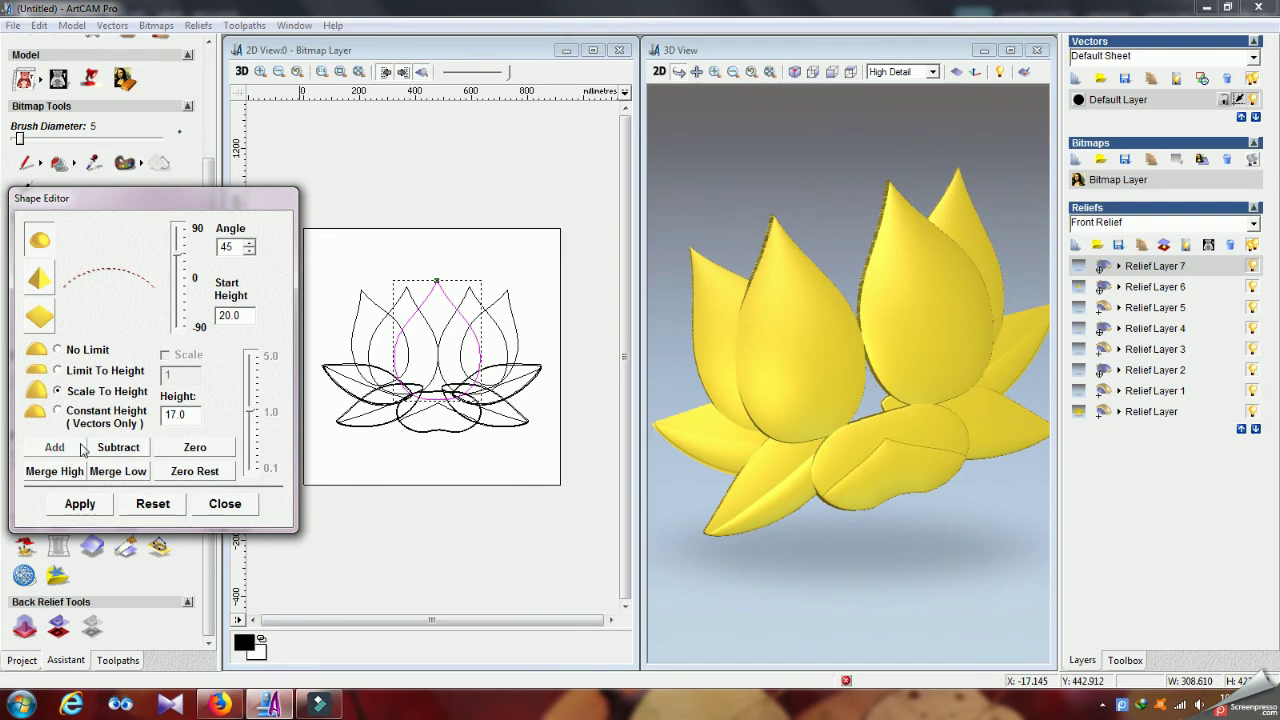
drag(803, 404, 751, 368)
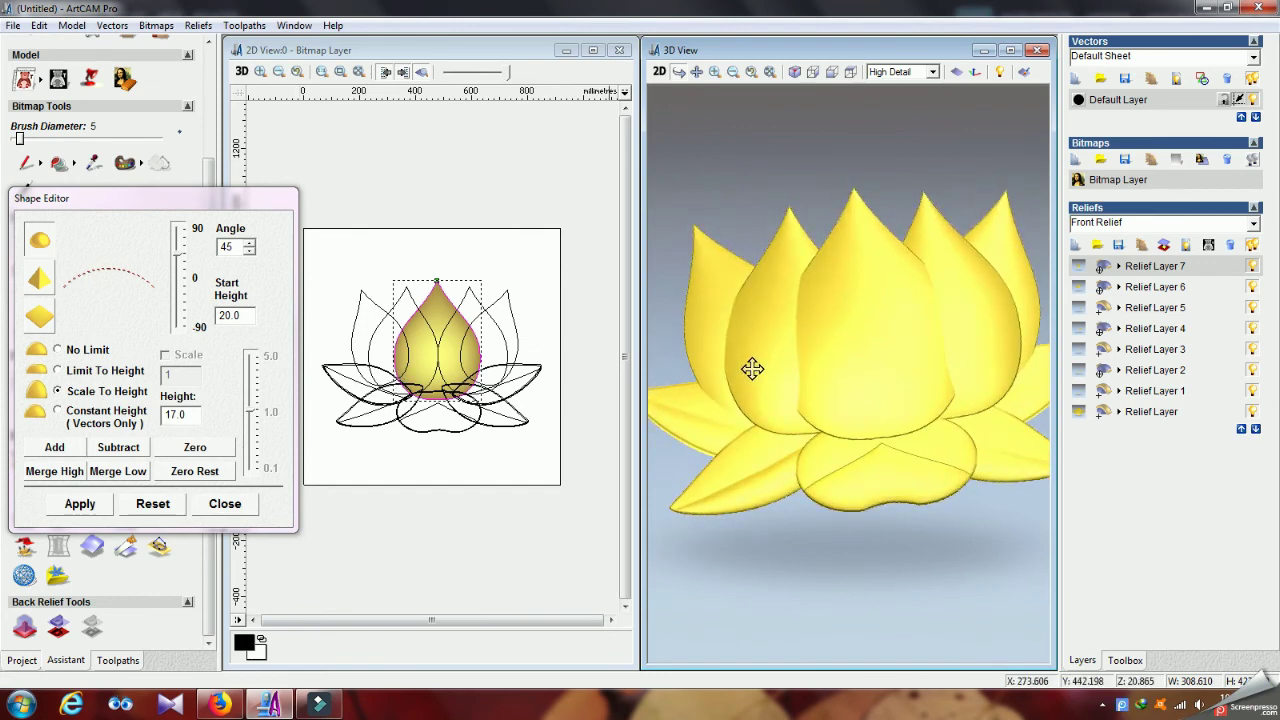
key(ctrl+z)
Step: Set the dome's start height to 27 and scaled height to 10, and try adding it to the central petal
double_click(236, 316)
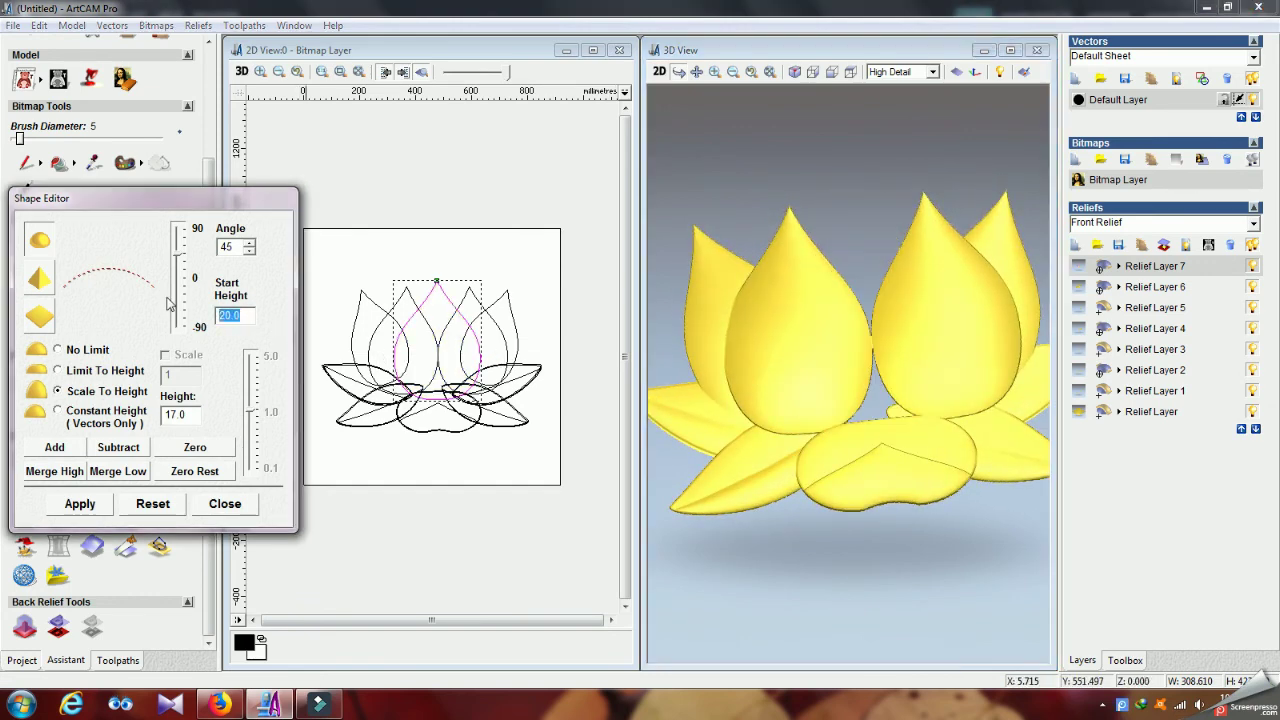
double_click(236, 316)
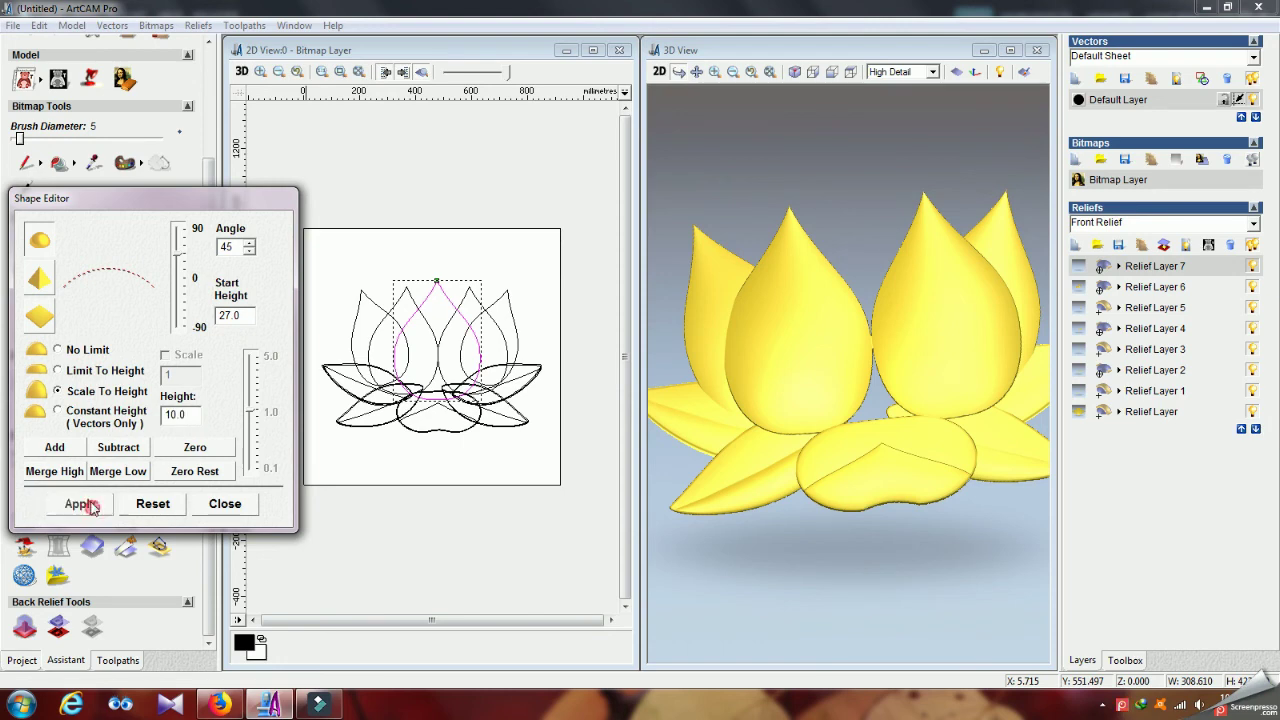
click(54, 448)
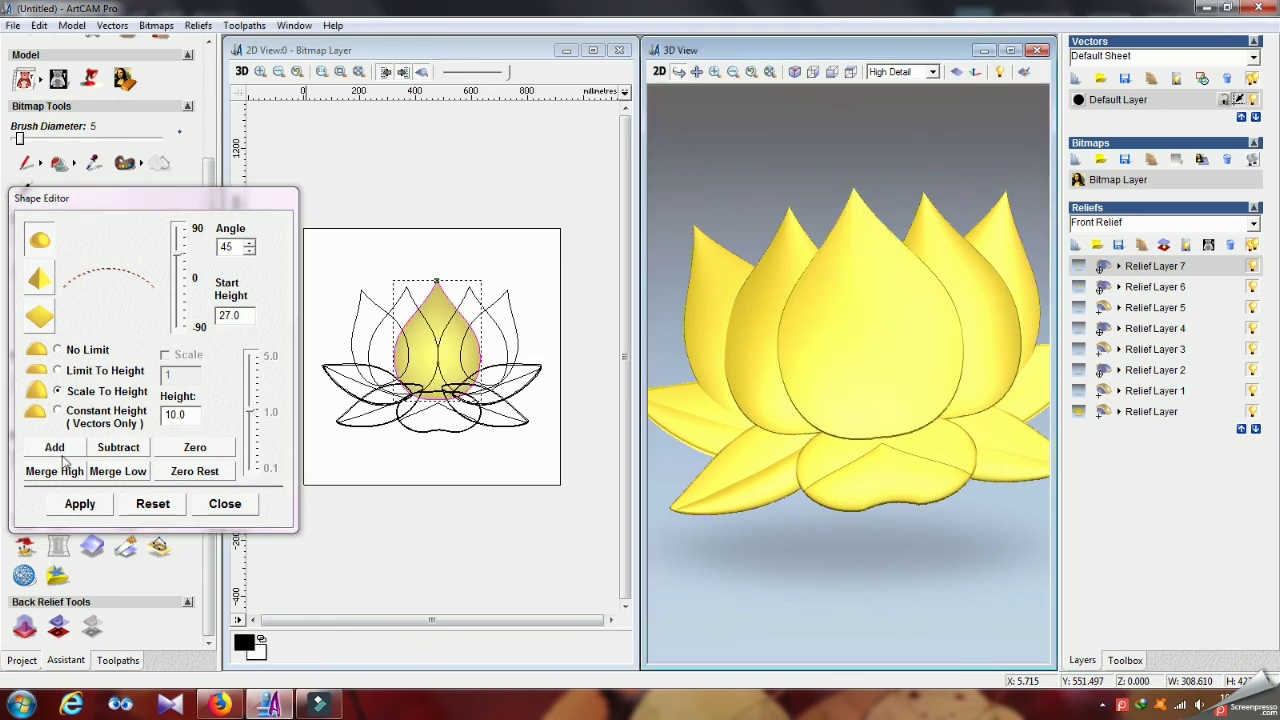
drag(866, 388, 791, 412)
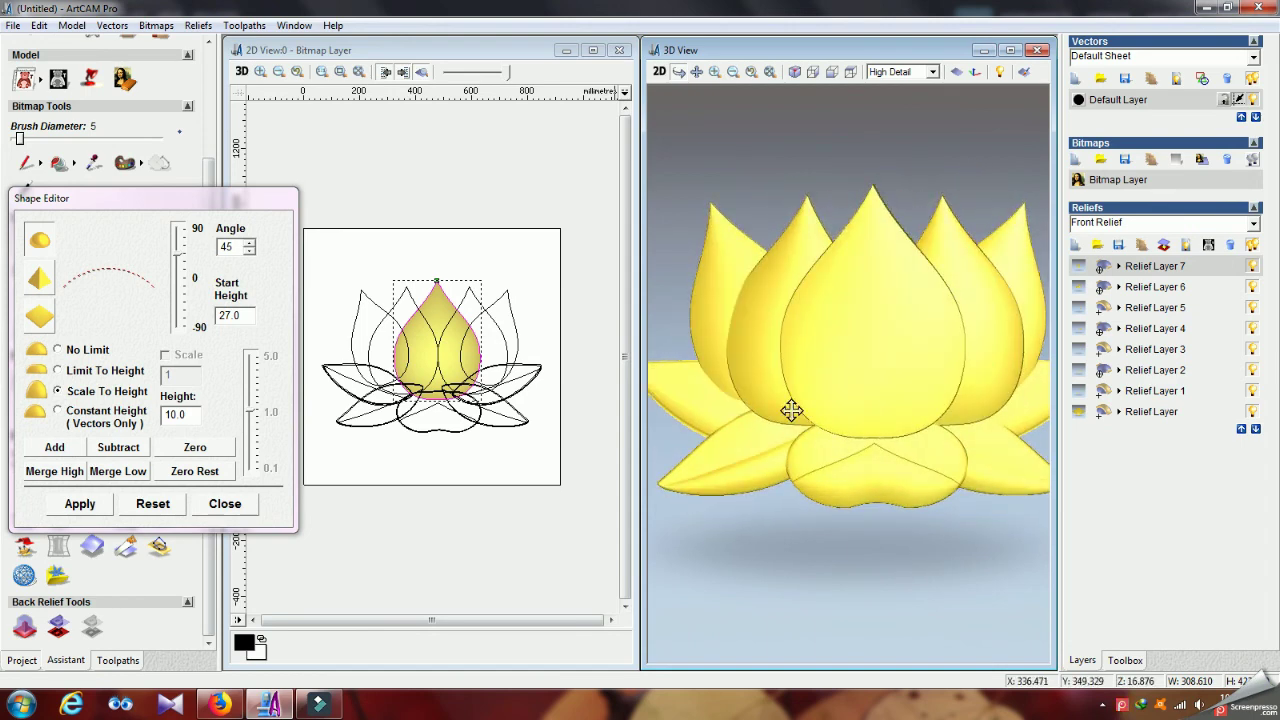
Step: Set the dome's scaled height to 20, add it to the central petal on Relief Layer 7, and close the Shape Editor
double_click(191, 414)
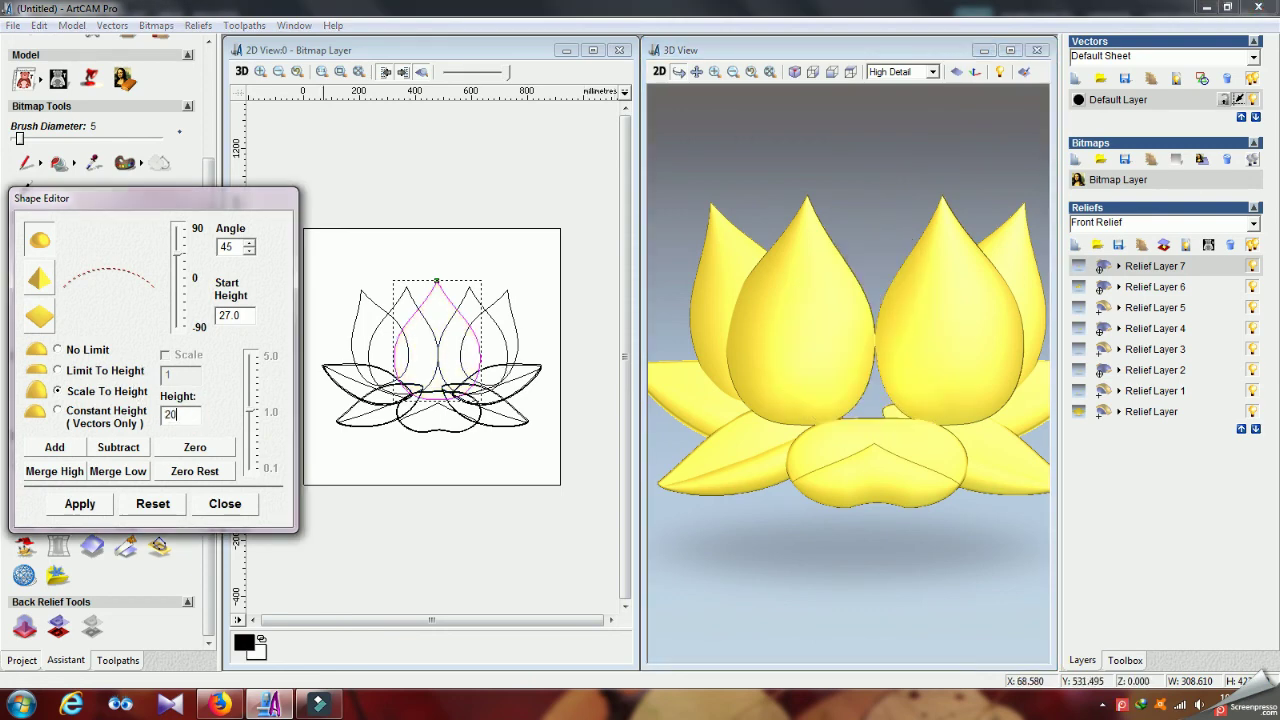
click(80, 504)
click(54, 448)
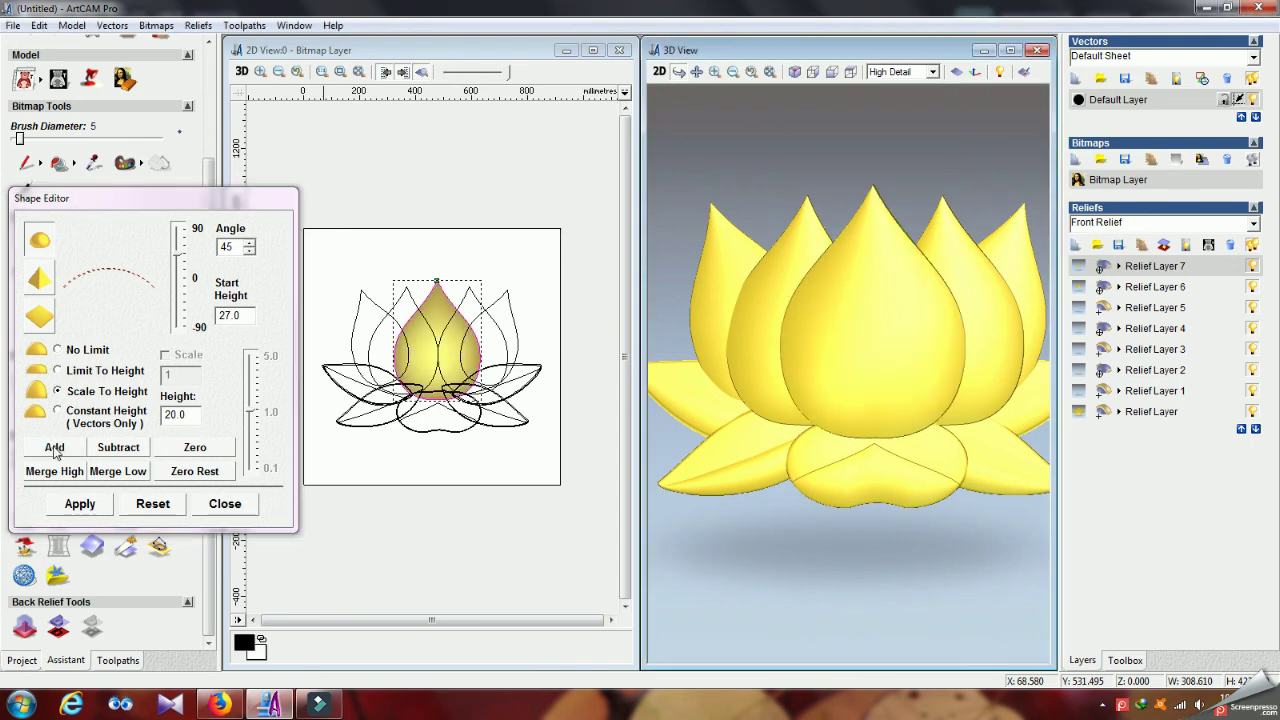
mouse_move(809, 369)
mouse_down()
mouse_move(914, 377)
mouse_move(766, 374)
mouse_move(829, 289)
mouse_move(941, 406)
mouse_move(1006, 354)
mouse_move(851, 383)
mouse_move(872, 382)
mouse_up()
click(226, 505)
drag(899, 374, 866, 384)
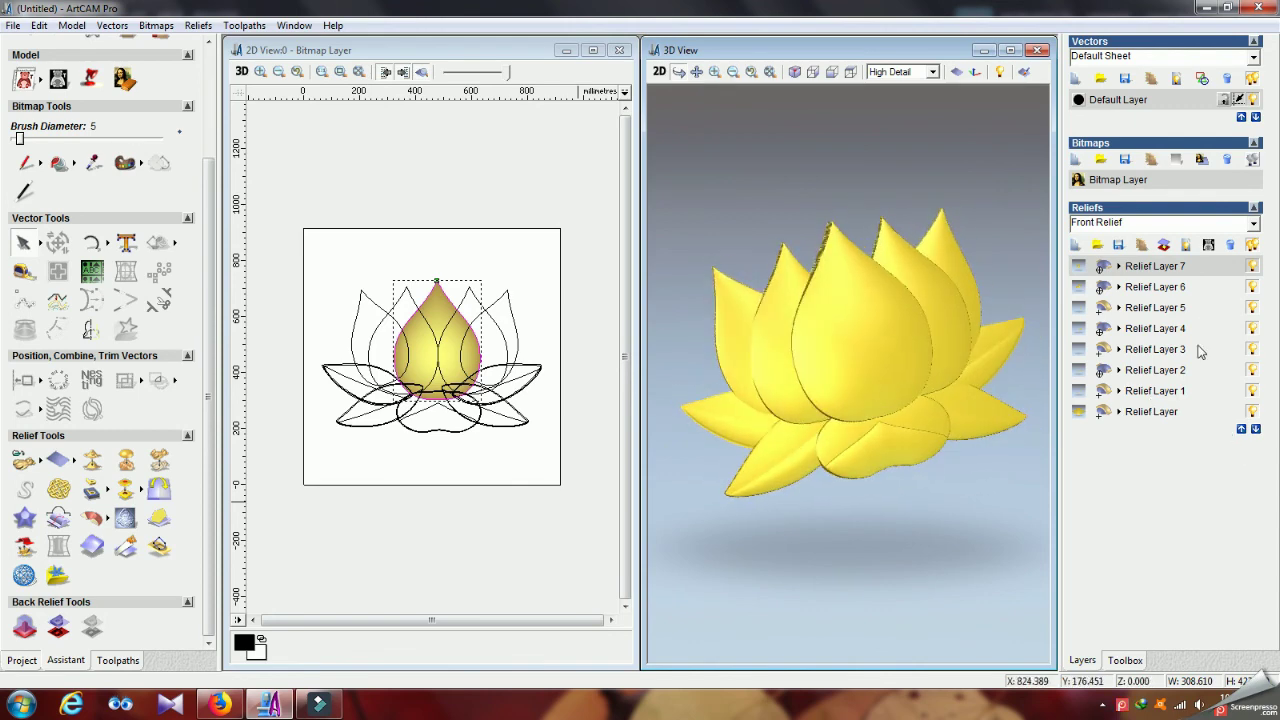
Step: Merge all visible relief layers into one new layer and leave only that merged layer visible
click(1187, 250)
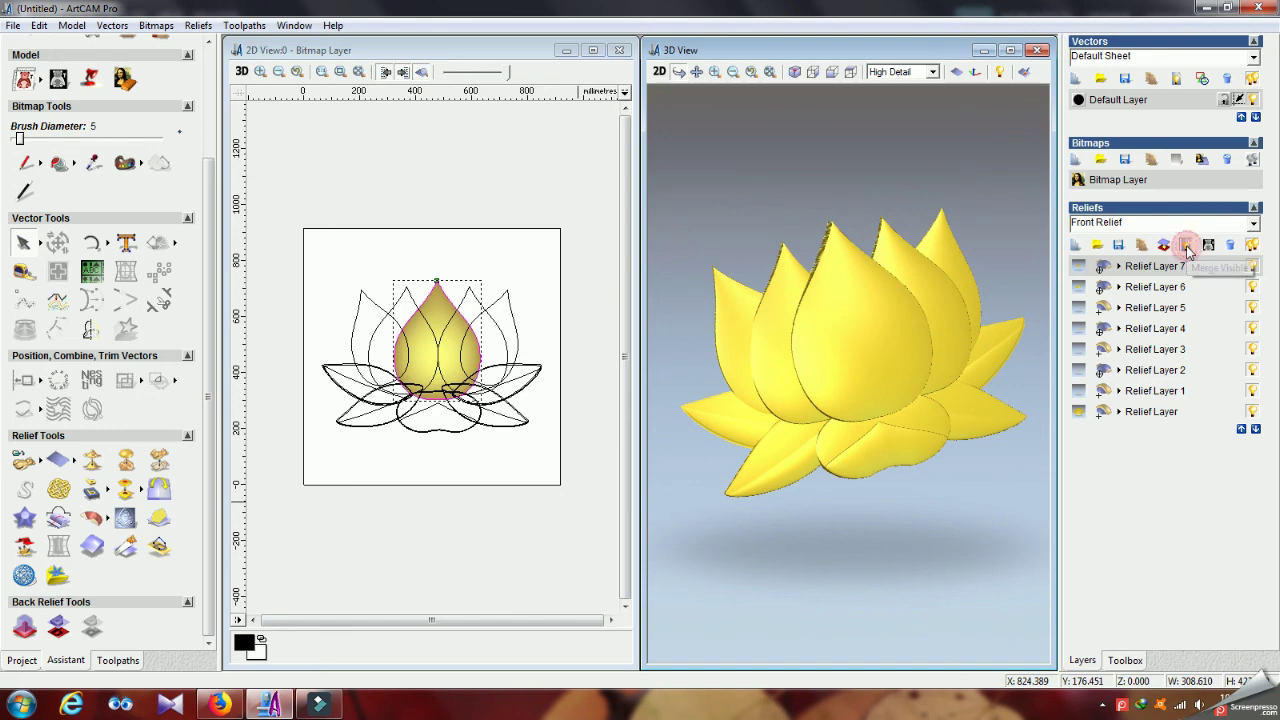
click(1255, 246)
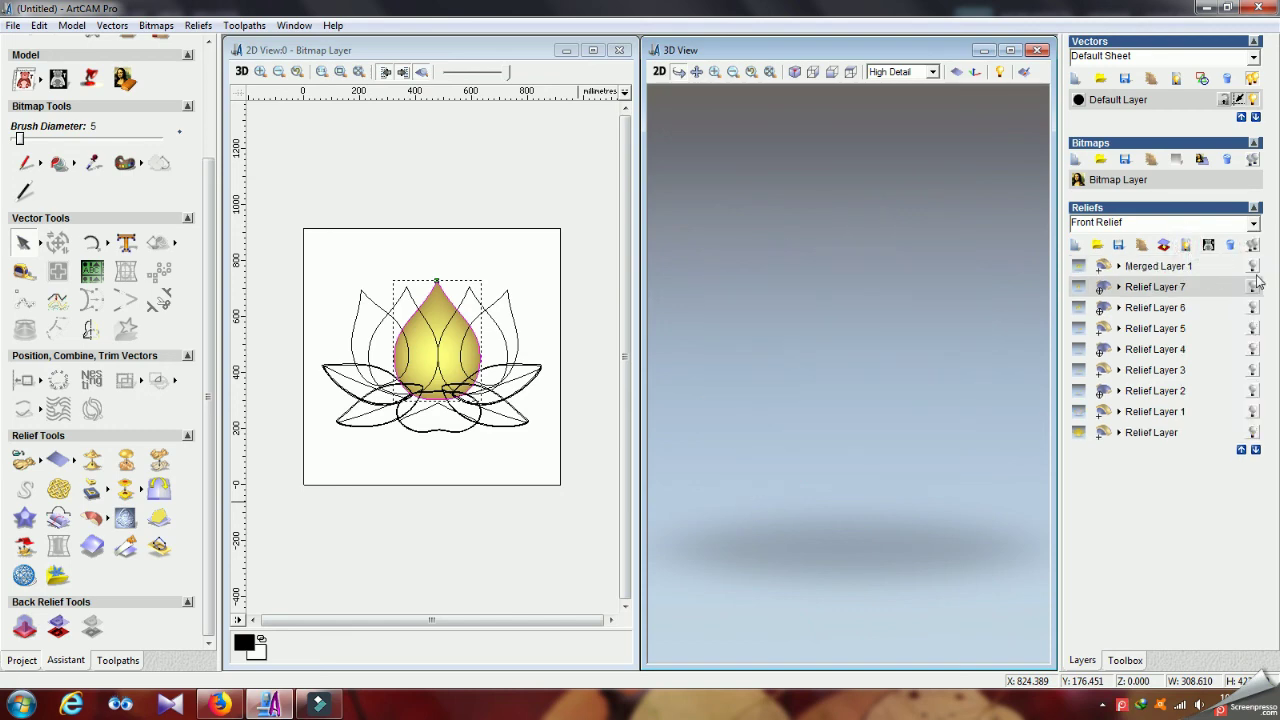
click(1253, 266)
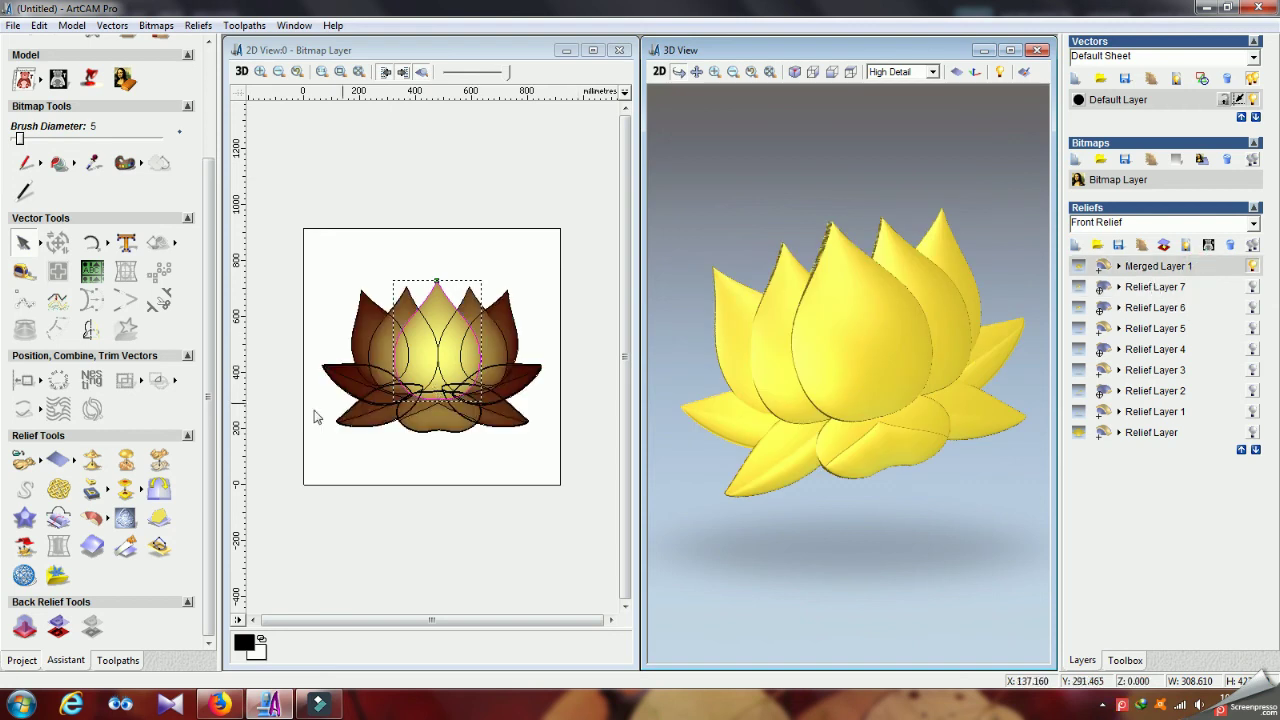
Step: Increase the relief height of the whole merged layer and deselect the central petal's outline
click(159, 461)
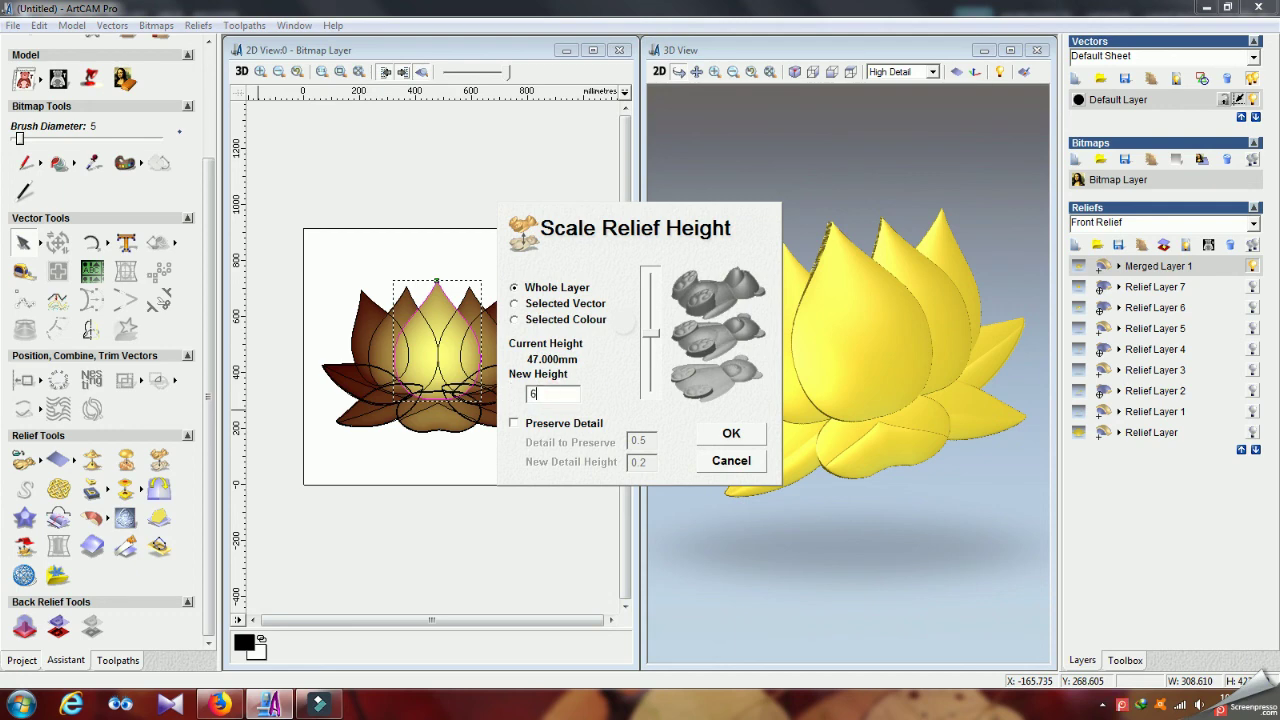
click(731, 436)
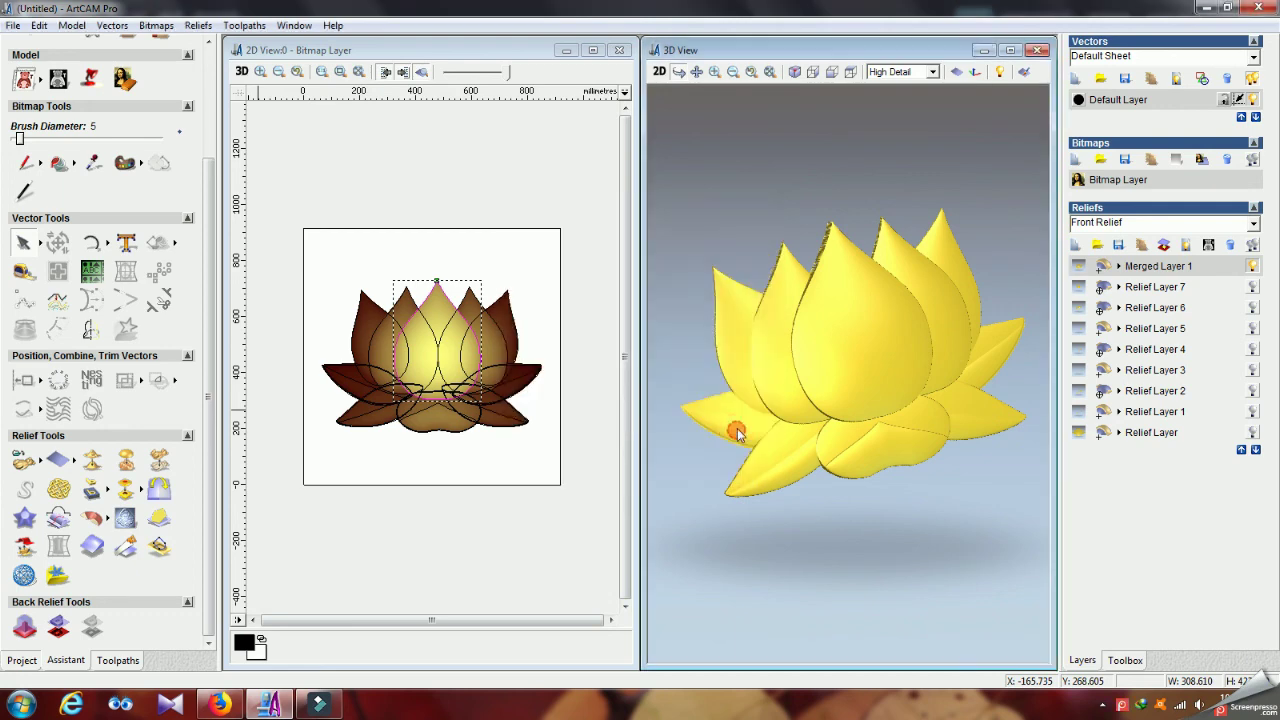
drag(833, 368, 835, 336)
scroll(855, 365, up, 3)
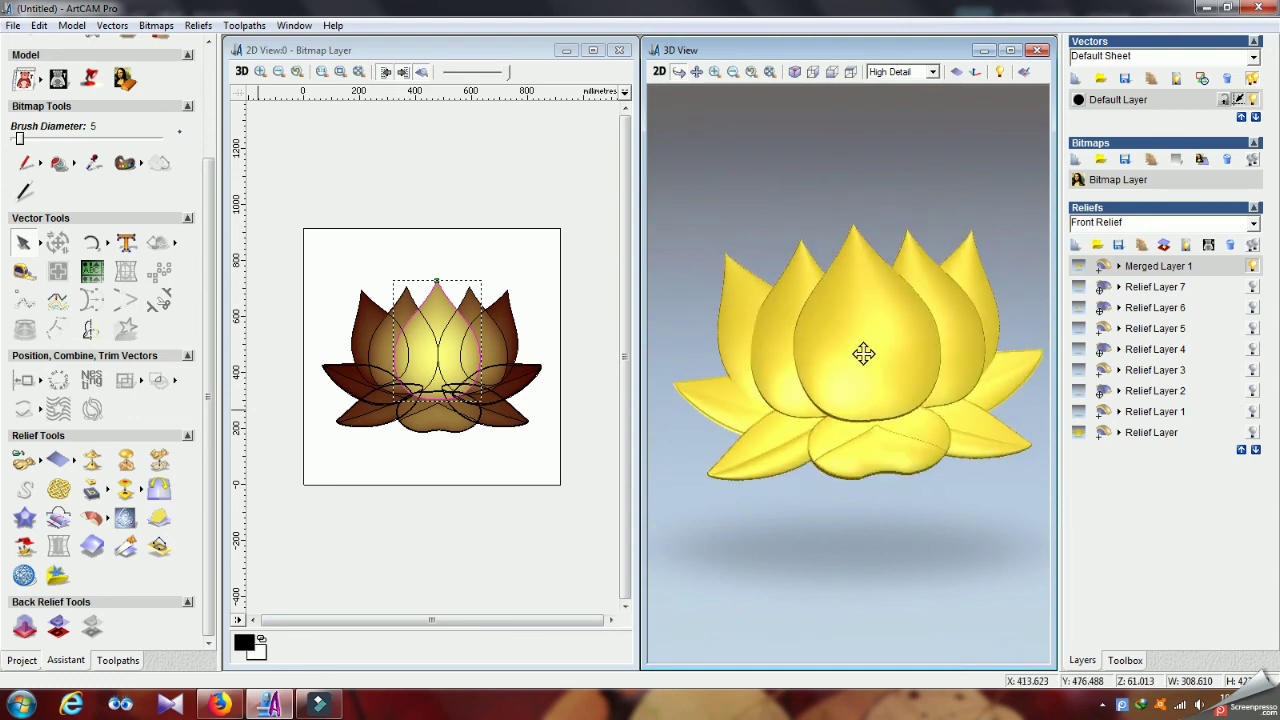
drag(859, 422, 880, 351)
scroll(874, 361, down, 2)
drag(888, 297, 833, 361)
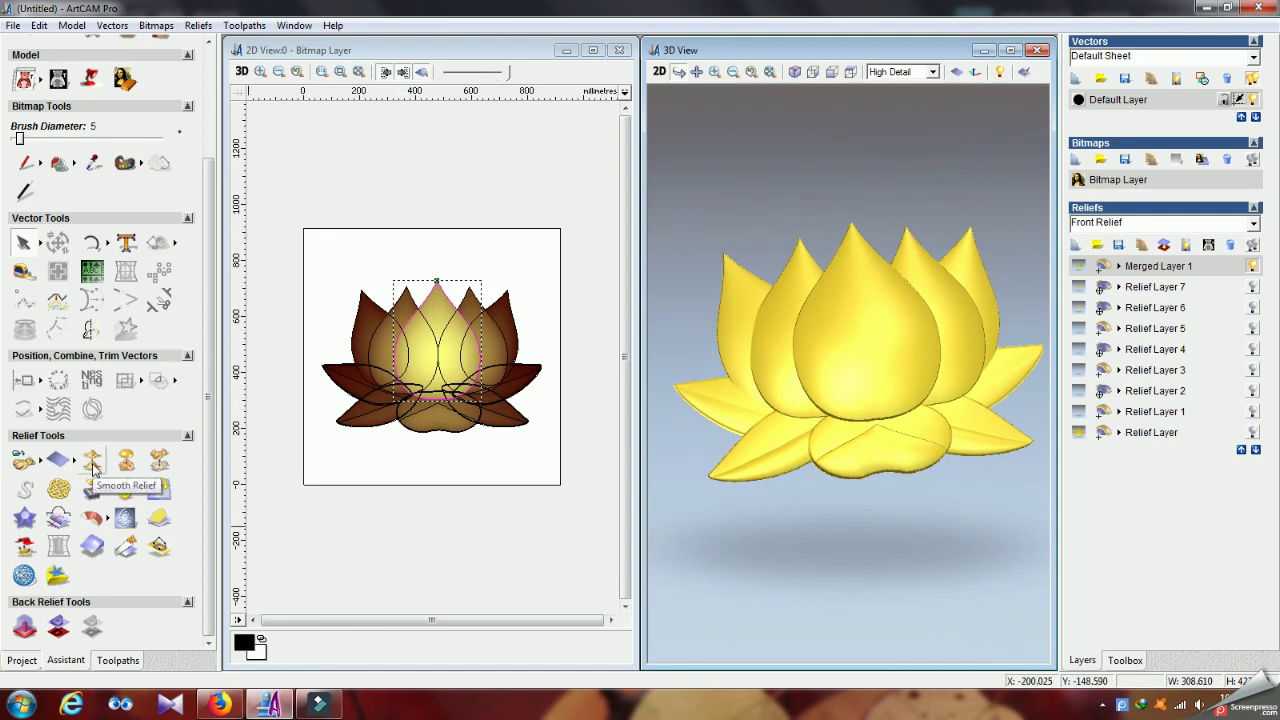
click(290, 291)
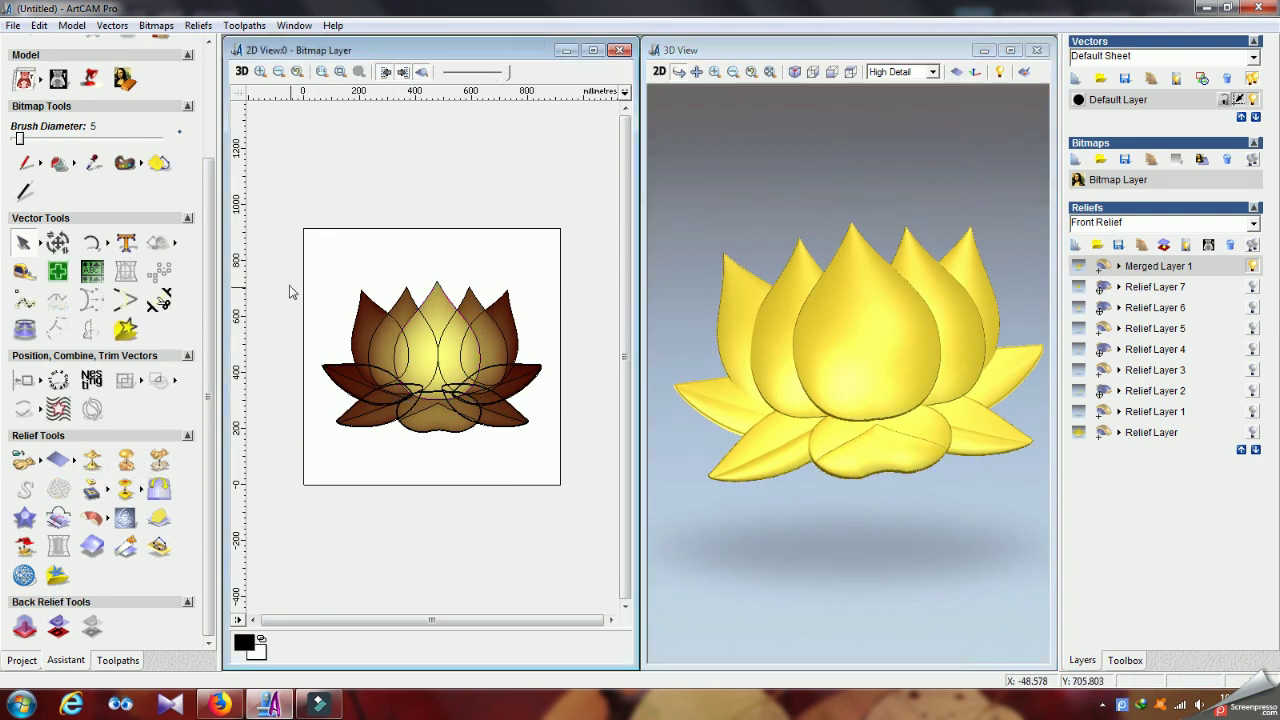
Step: Select all the flower's vectors, weld them into one outer outline, and deselect it
drag(289, 257, 580, 474)
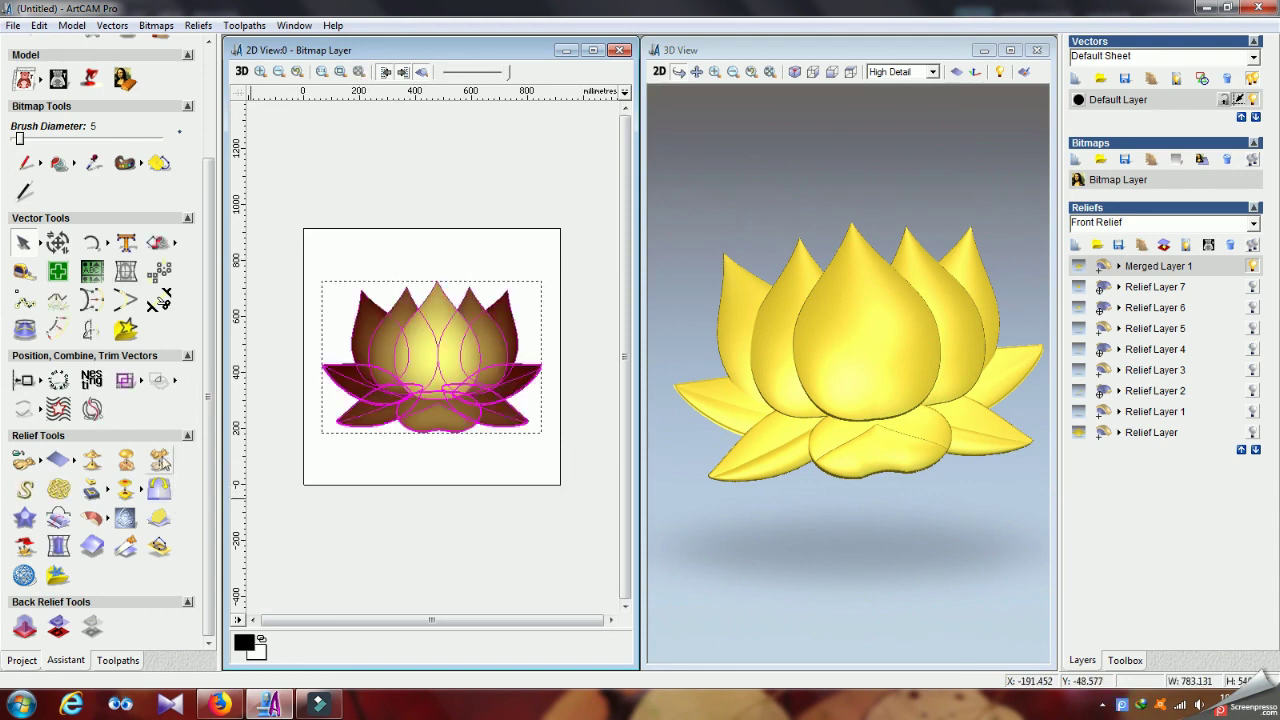
click(176, 382)
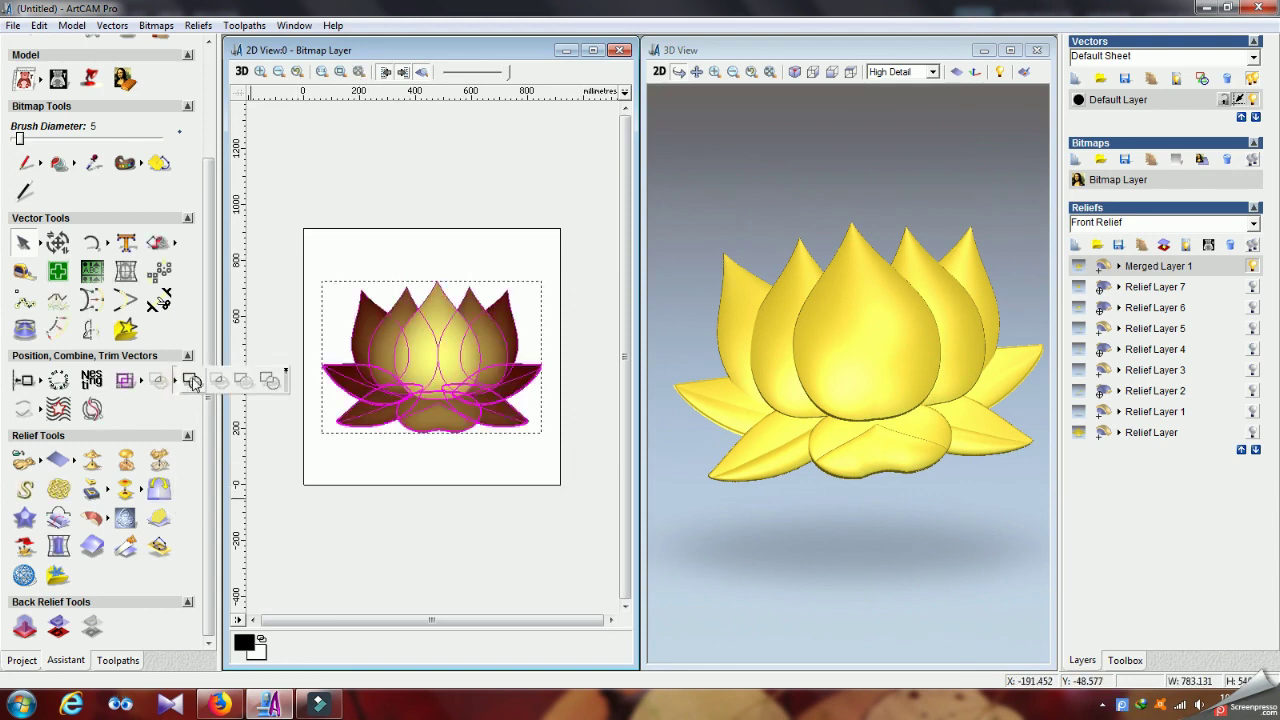
click(192, 381)
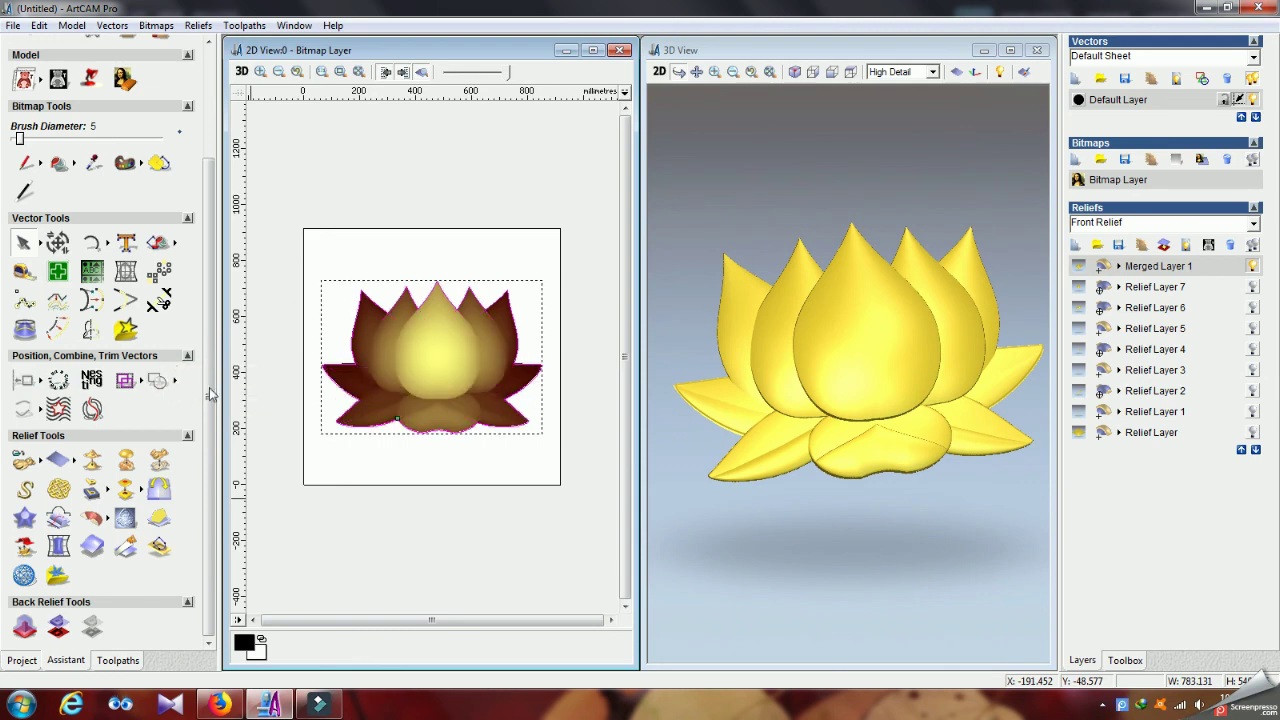
click(381, 531)
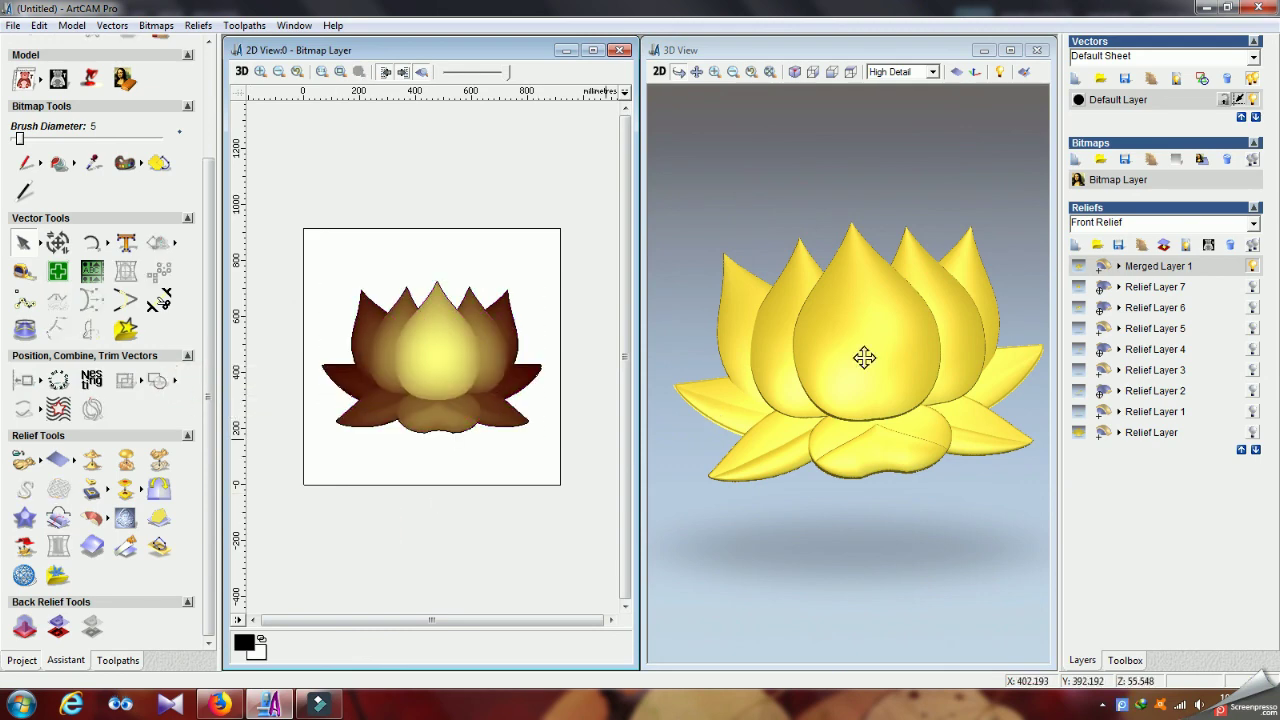
Step: Smooth the whole merged relief layer three times with 1 smoothing pass each, and close the smoothing dialog
click(90, 466)
click(588, 442)
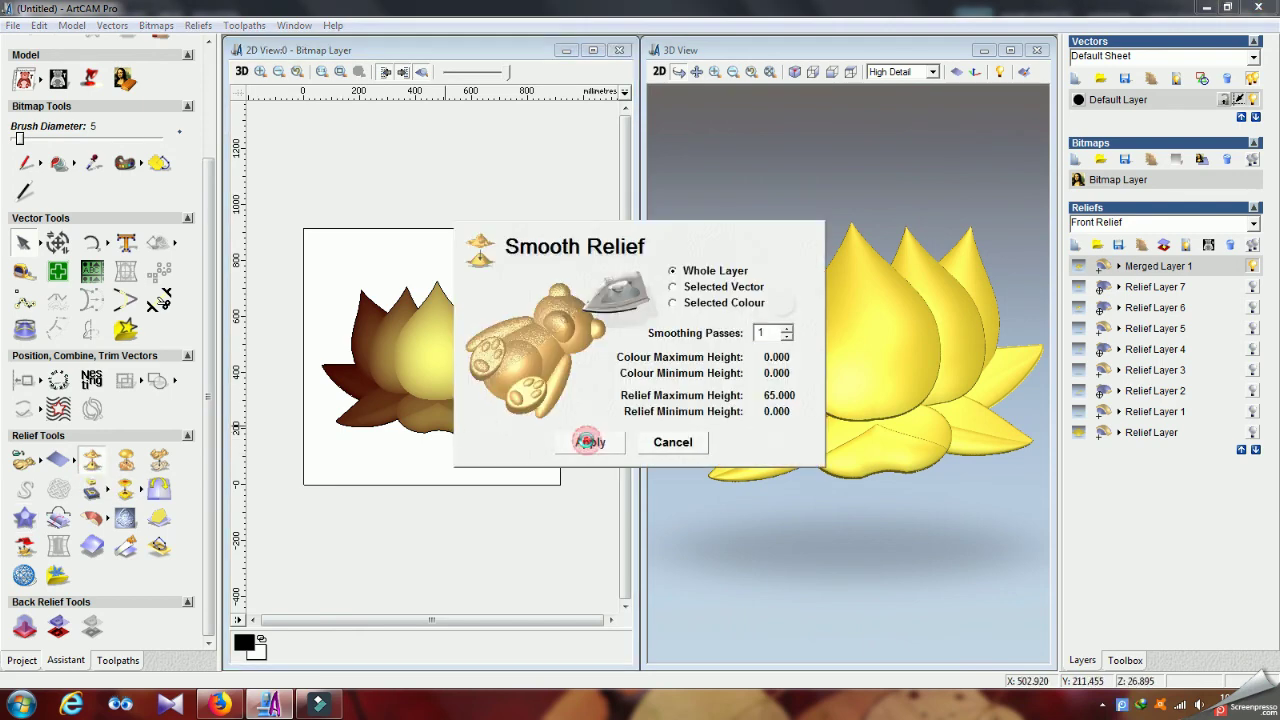
click(589, 443)
click(589, 443)
click(686, 446)
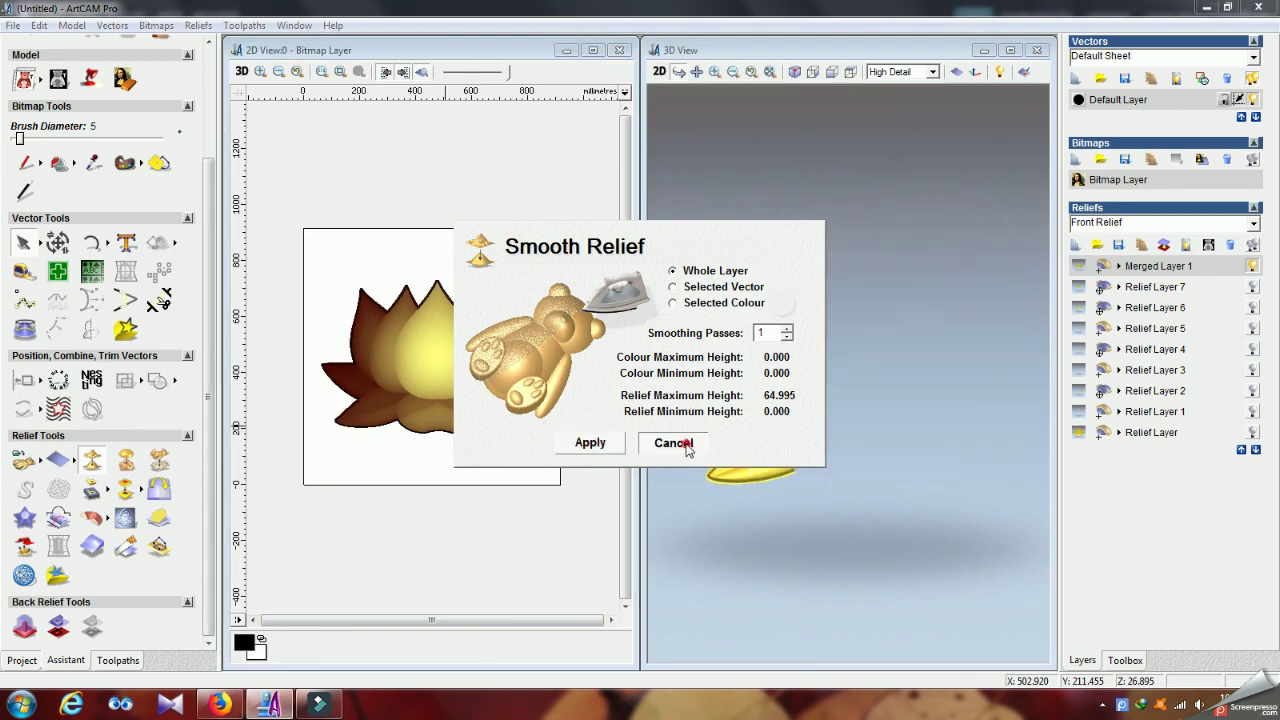
Step: Select the welded flower outline, zero the rest of the merged relief outside it with the Shape Editor, and deselect the outline
click(285, 238)
drag(289, 294, 616, 468)
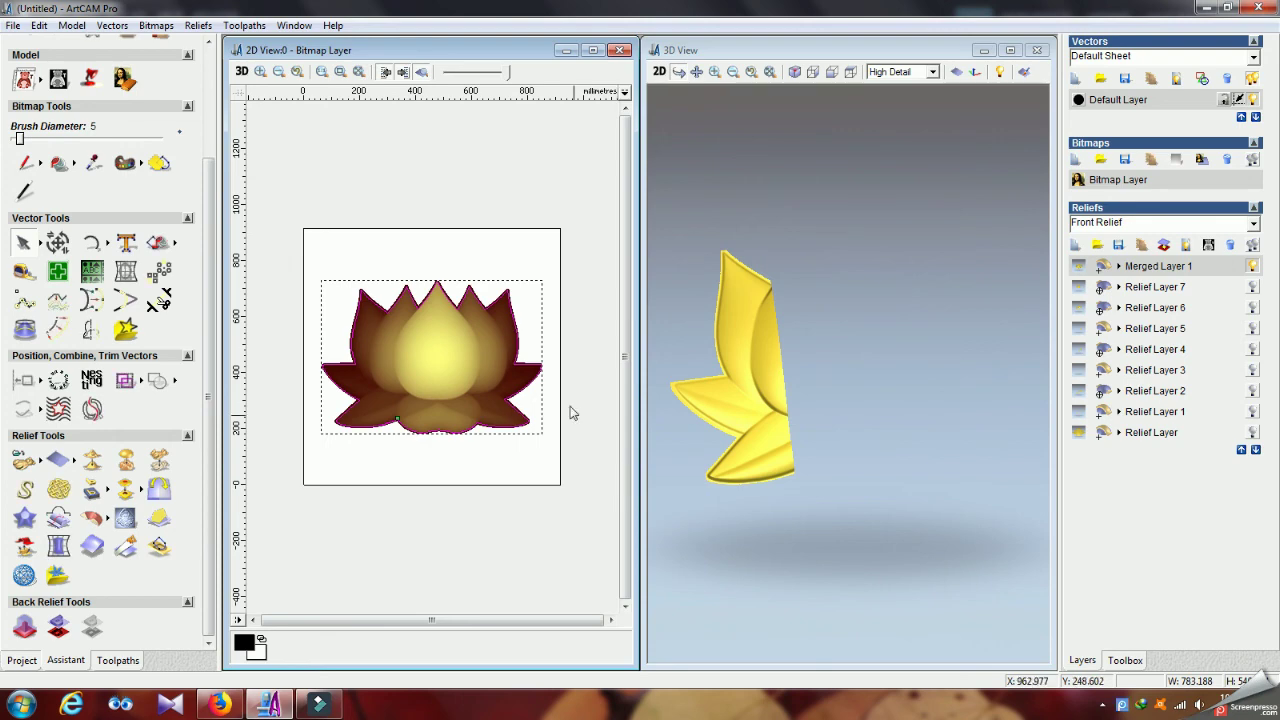
click(72, 25)
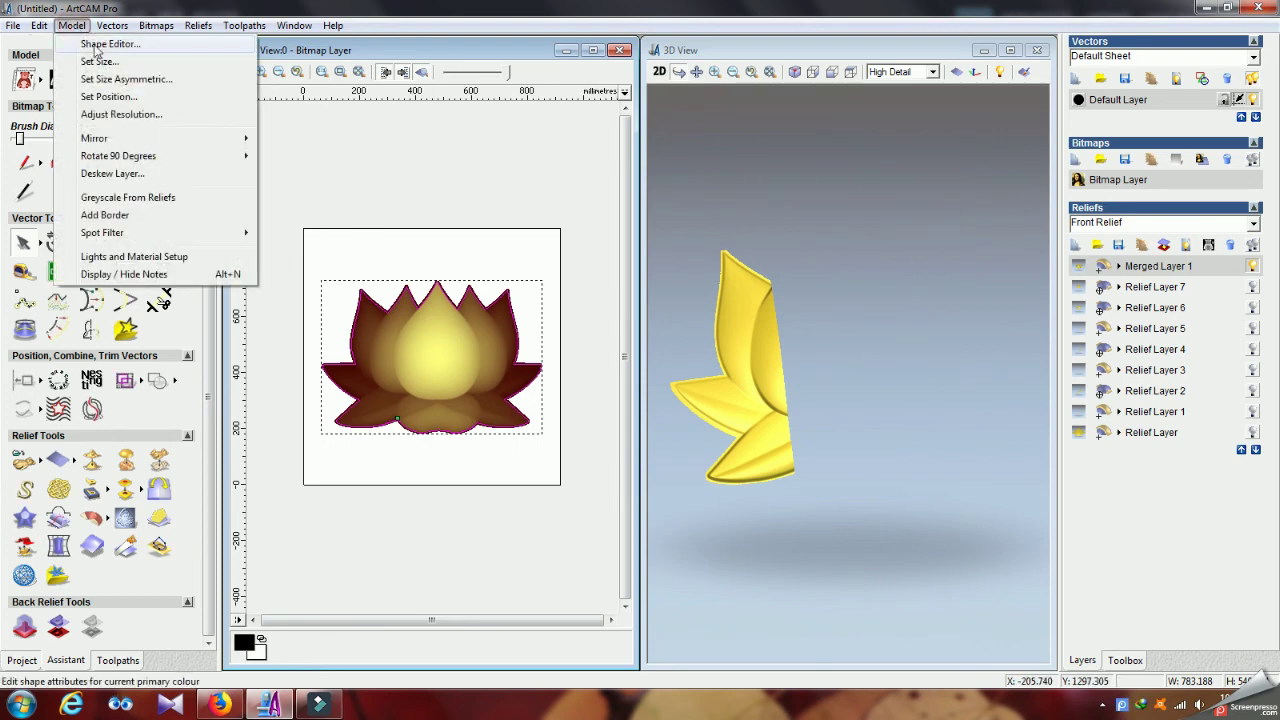
click(97, 43)
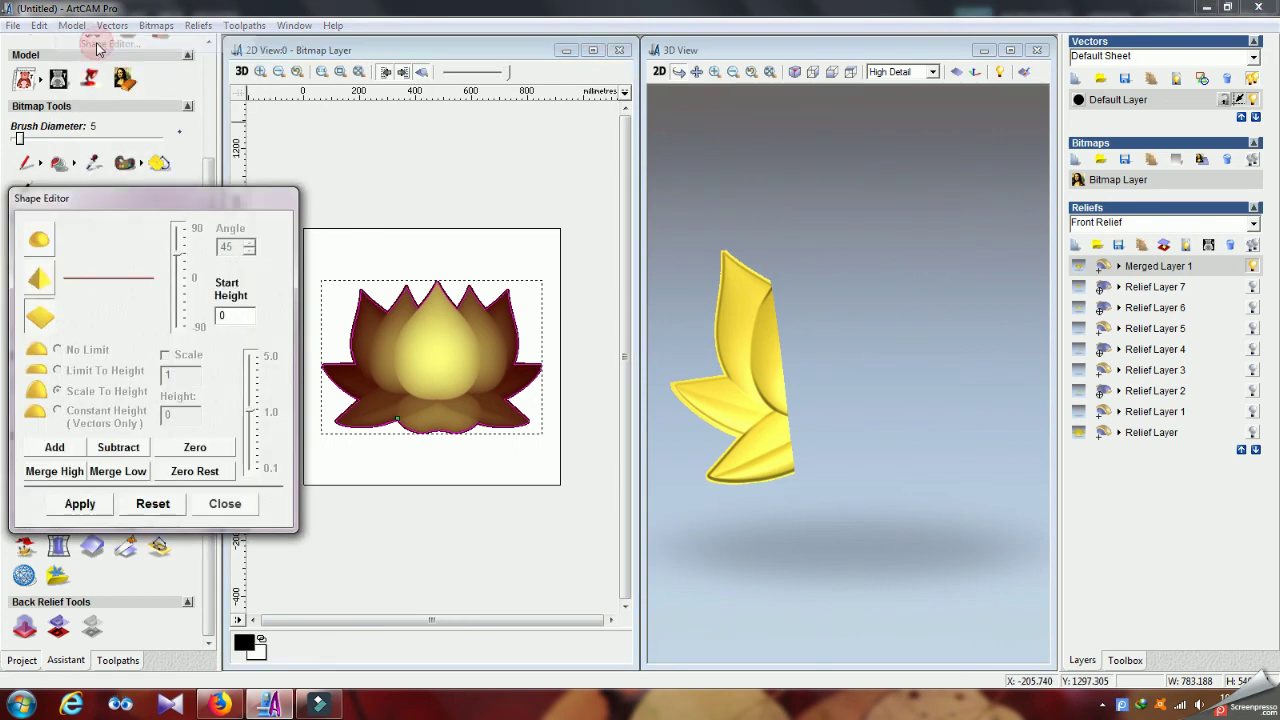
click(199, 472)
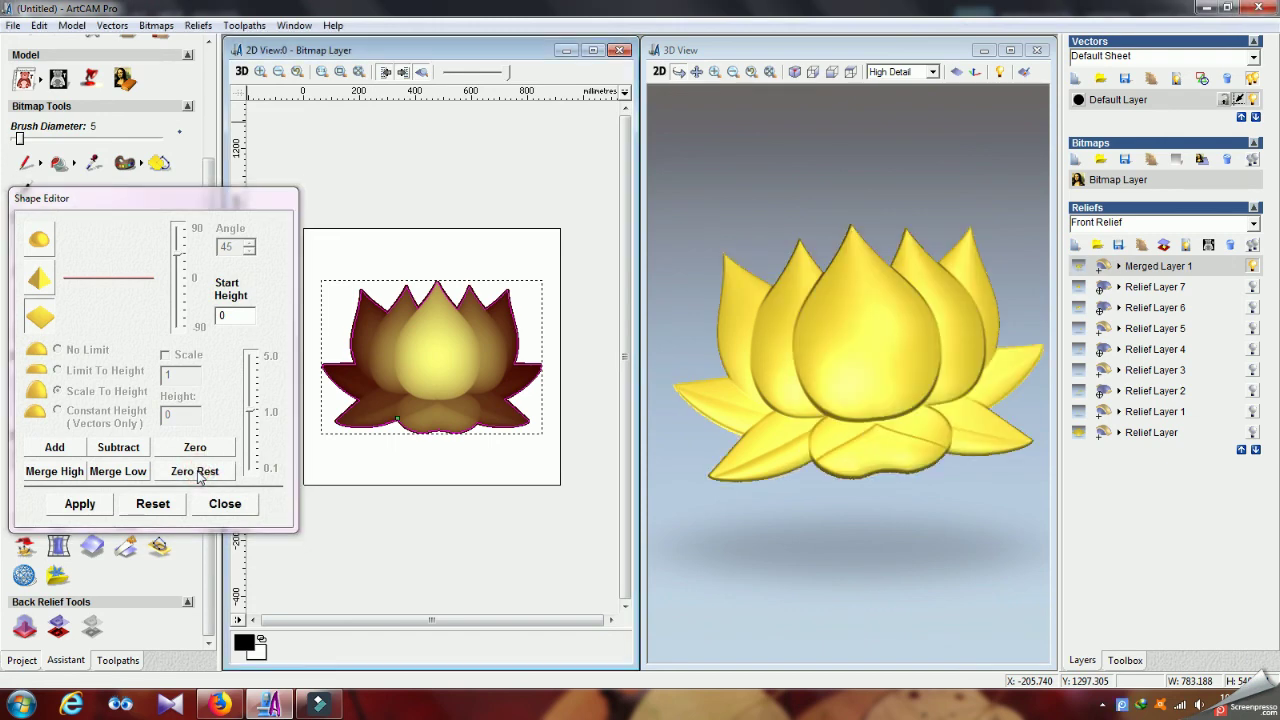
click(243, 504)
drag(434, 436, 484, 510)
Step: Examine the smoothed lotus relief in the 3D view from several angles, checking its petals, leaves and edges
scroll(451, 411, up, 5)
scroll(450, 404, down, 6)
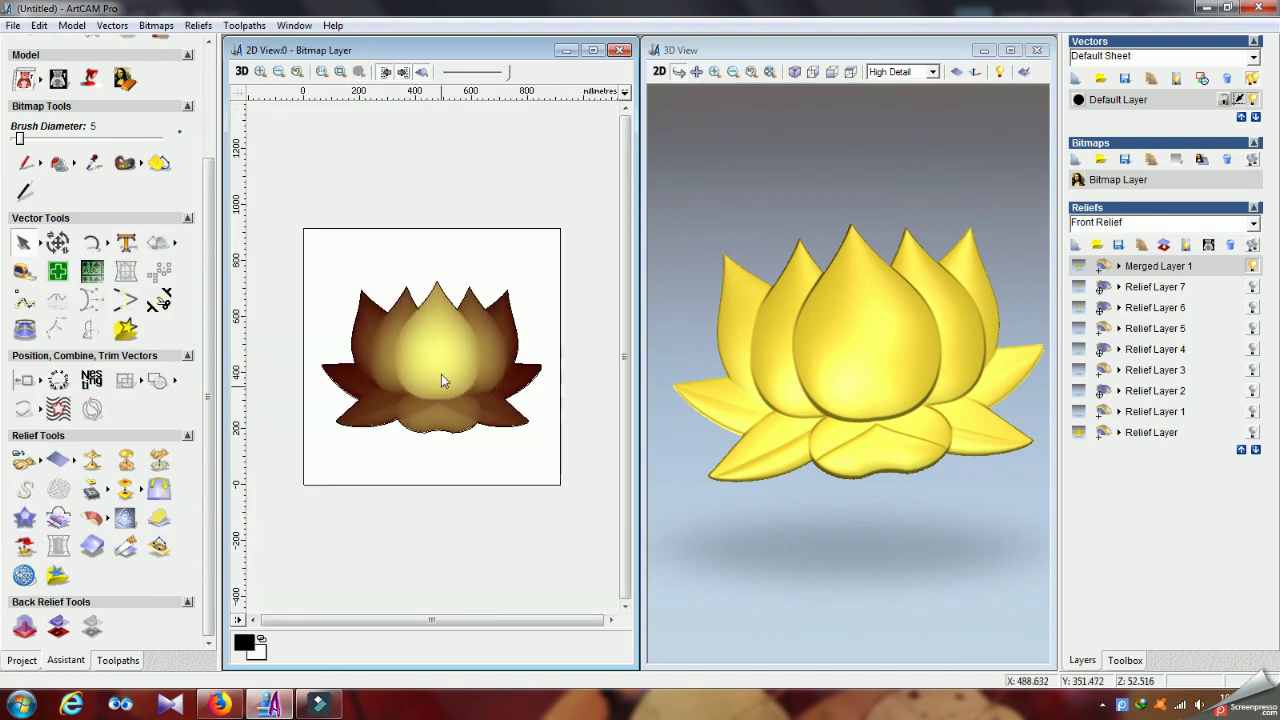
drag(812, 374, 843, 443)
scroll(863, 413, down, 2)
drag(923, 395, 838, 283)
drag(910, 364, 840, 389)
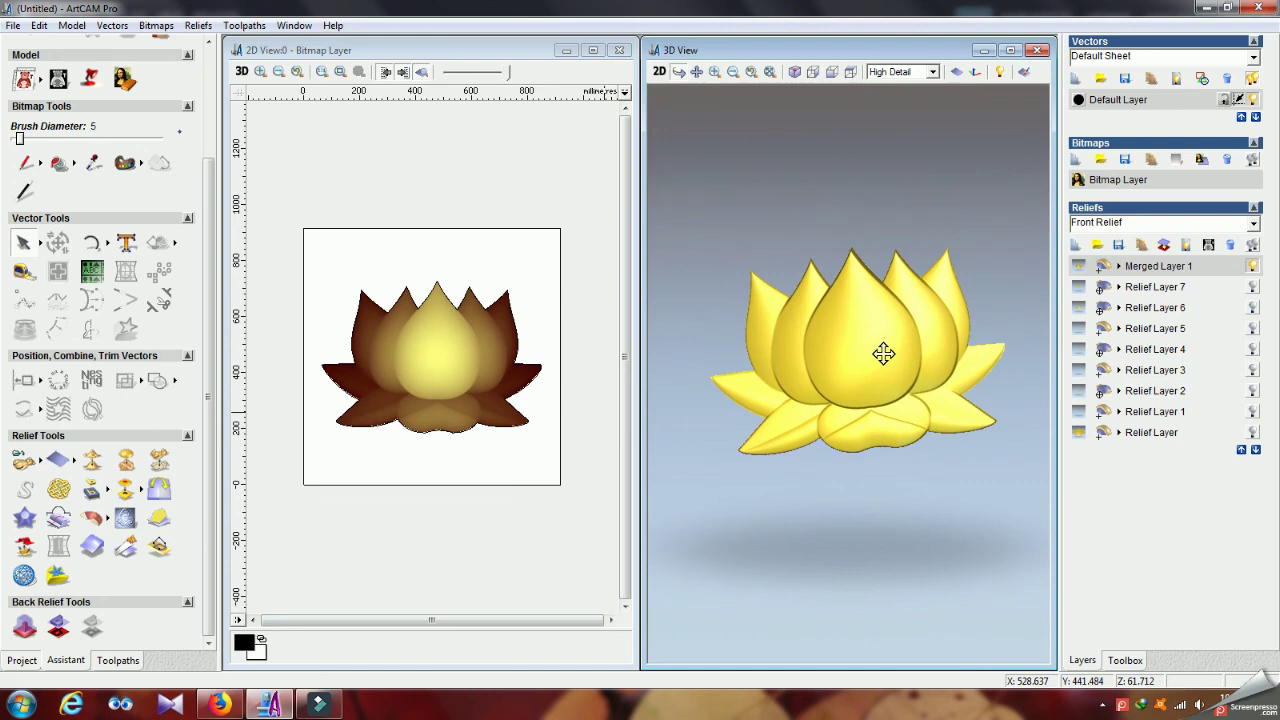
drag(880, 372, 896, 372)
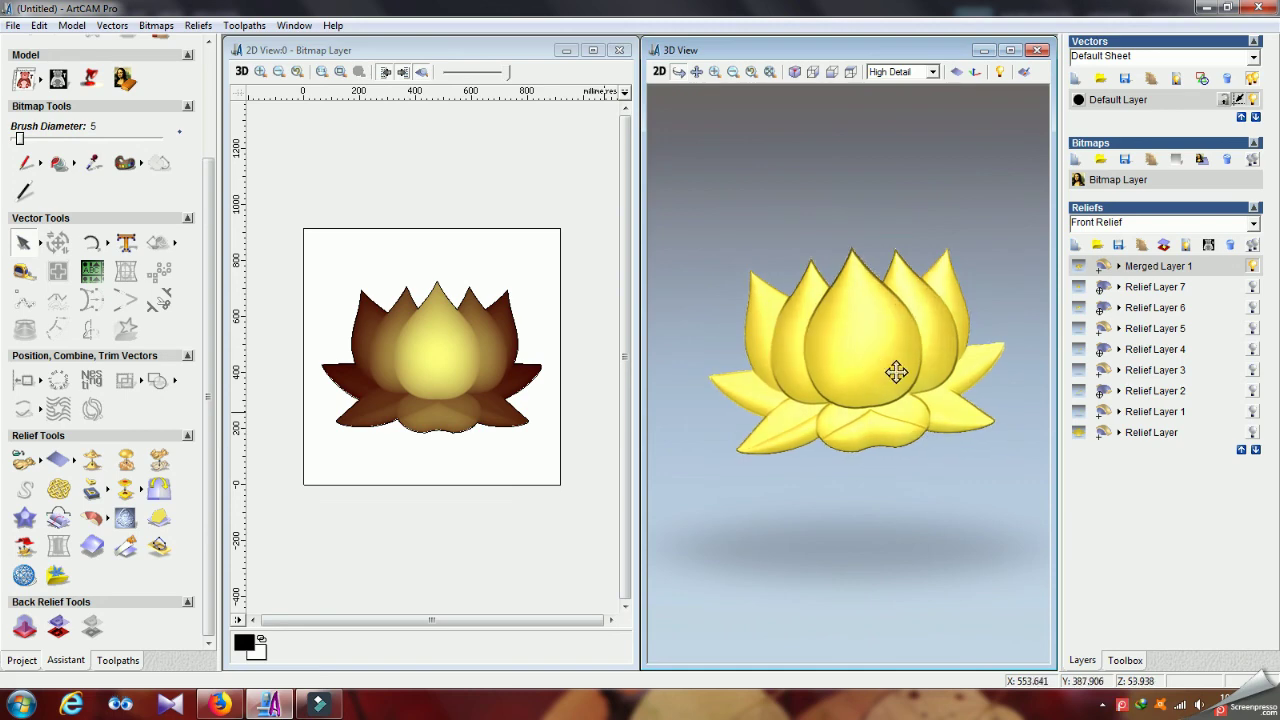